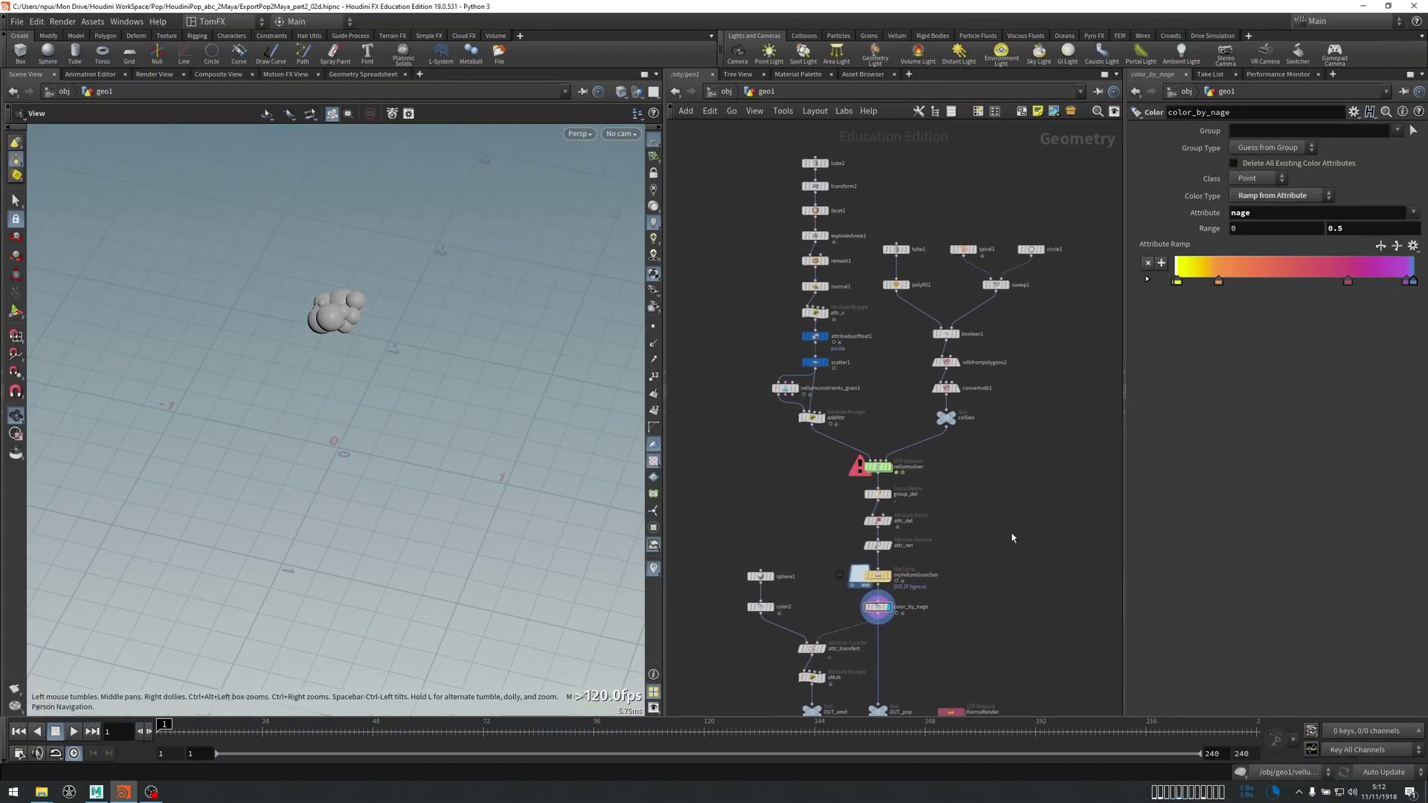
Play the particle simulation and view the coloured spheres from several angles.
key(Up)
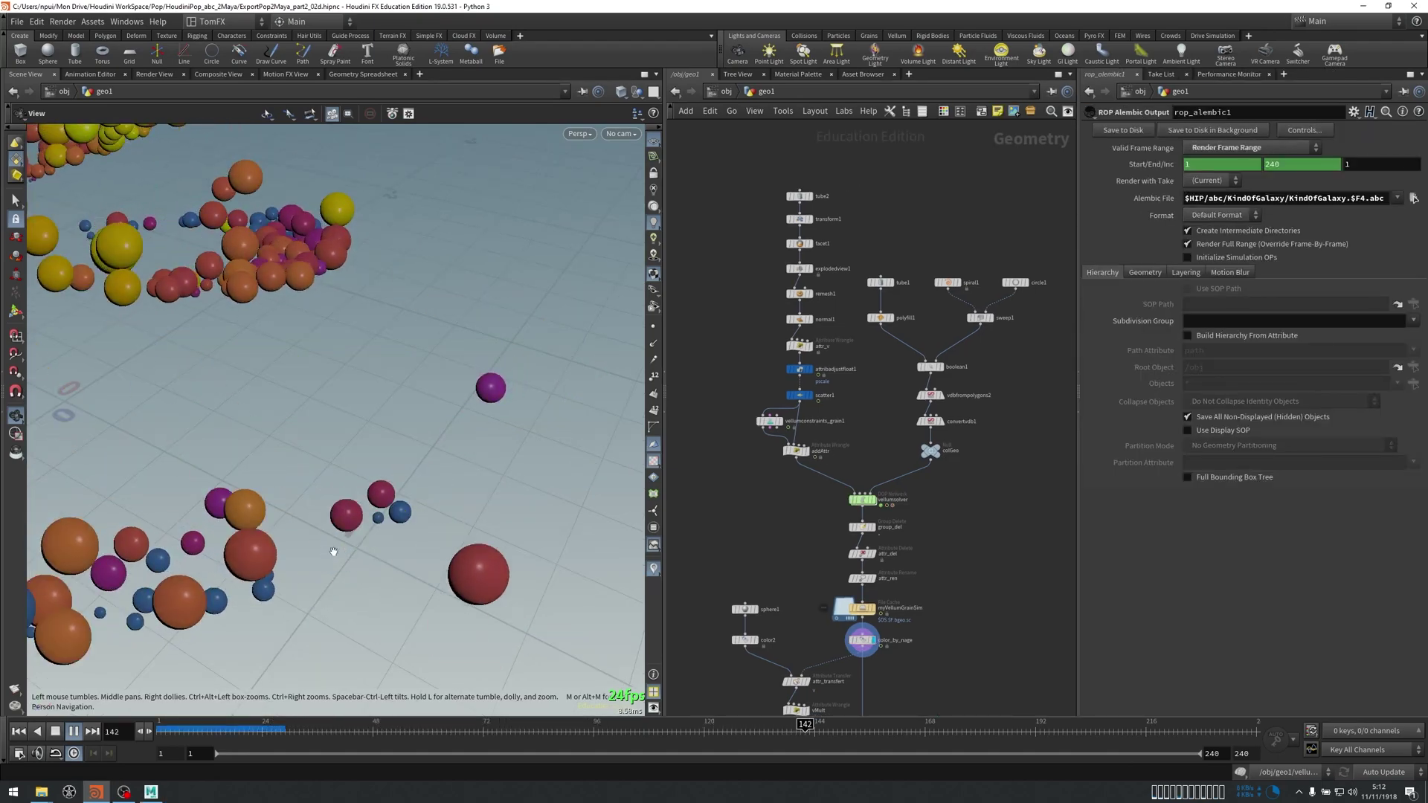
right_drag(358, 524, 342, 487)
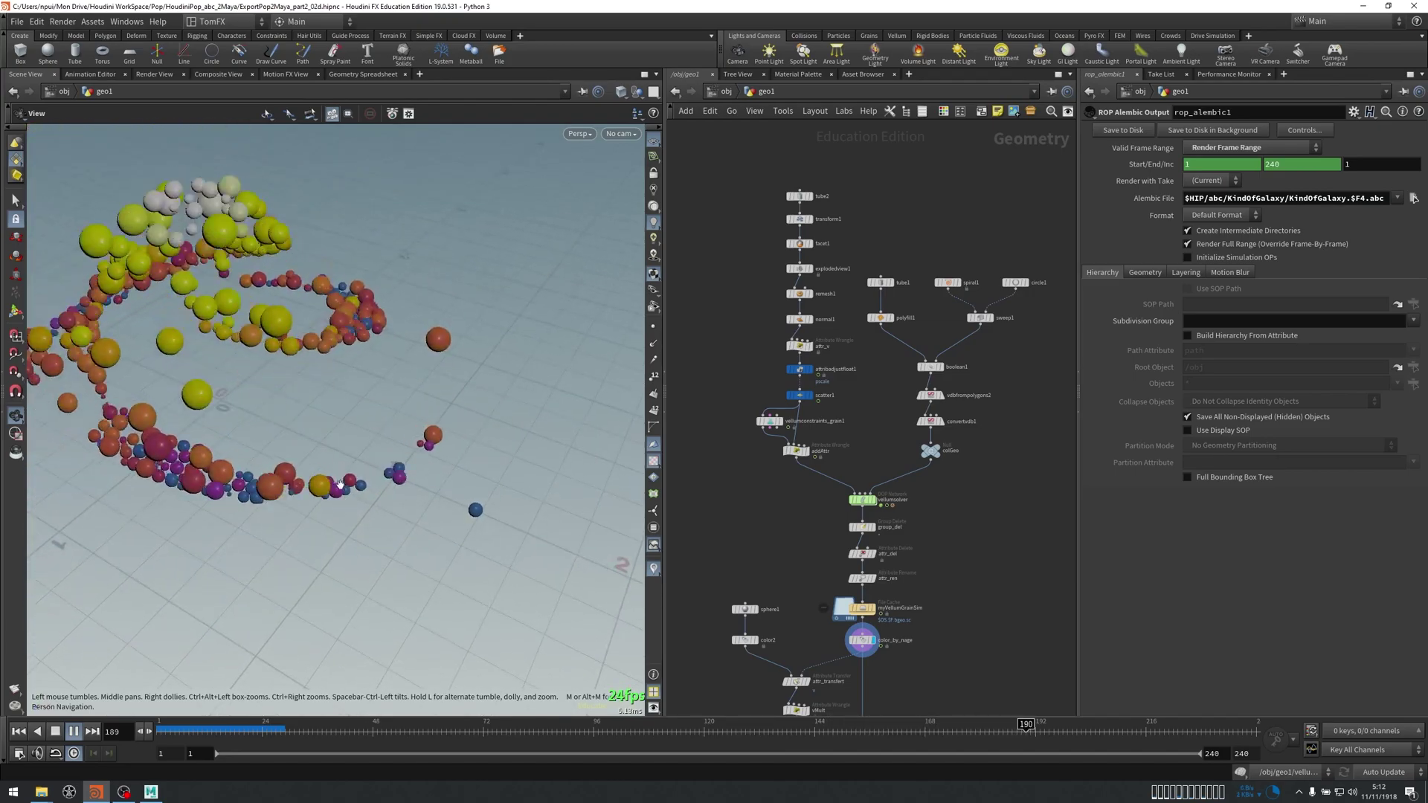
drag(372, 421, 284, 433)
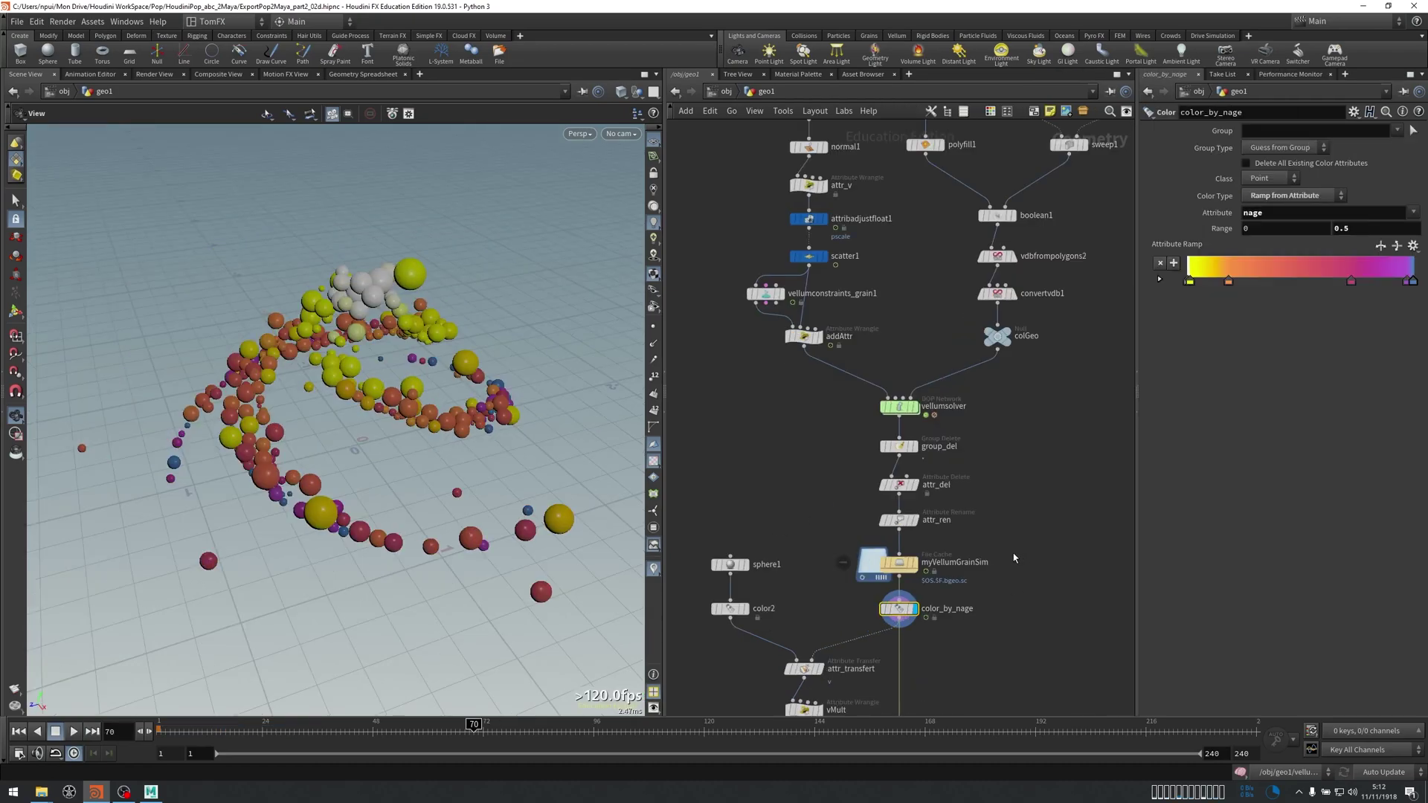
Examine the color_by_nage node's ramp attribute and follow the network down to OUT_pop.
middle_drag(1031, 527, 1004, 481)
drag(1243, 214, 1270, 213)
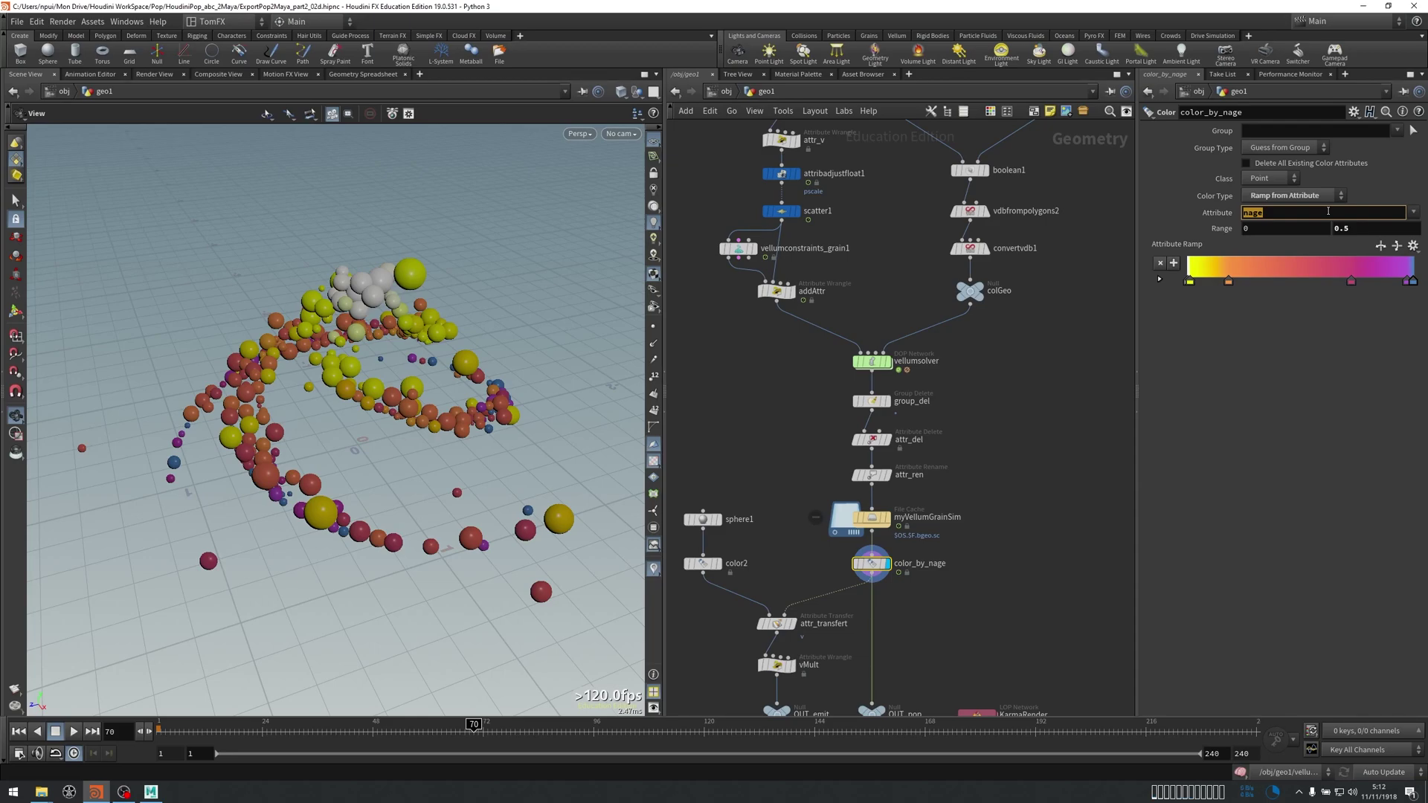
middle_drag(1006, 498, 1041, 349)
click(1273, 212)
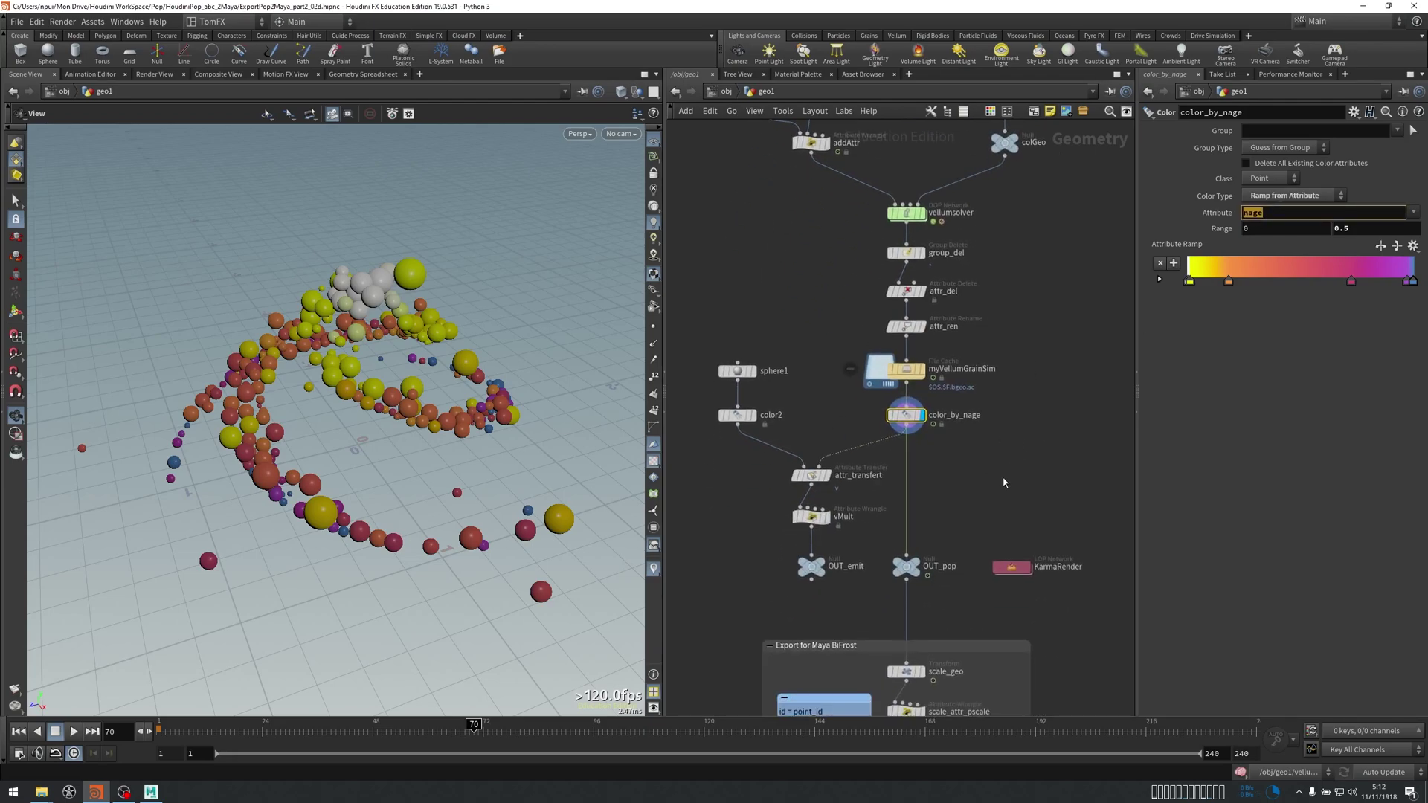
middle_drag(951, 567, 979, 397)
middle_drag(1004, 452, 996, 556)
scroll(978, 522, up, 2)
scroll(977, 520, up, 1)
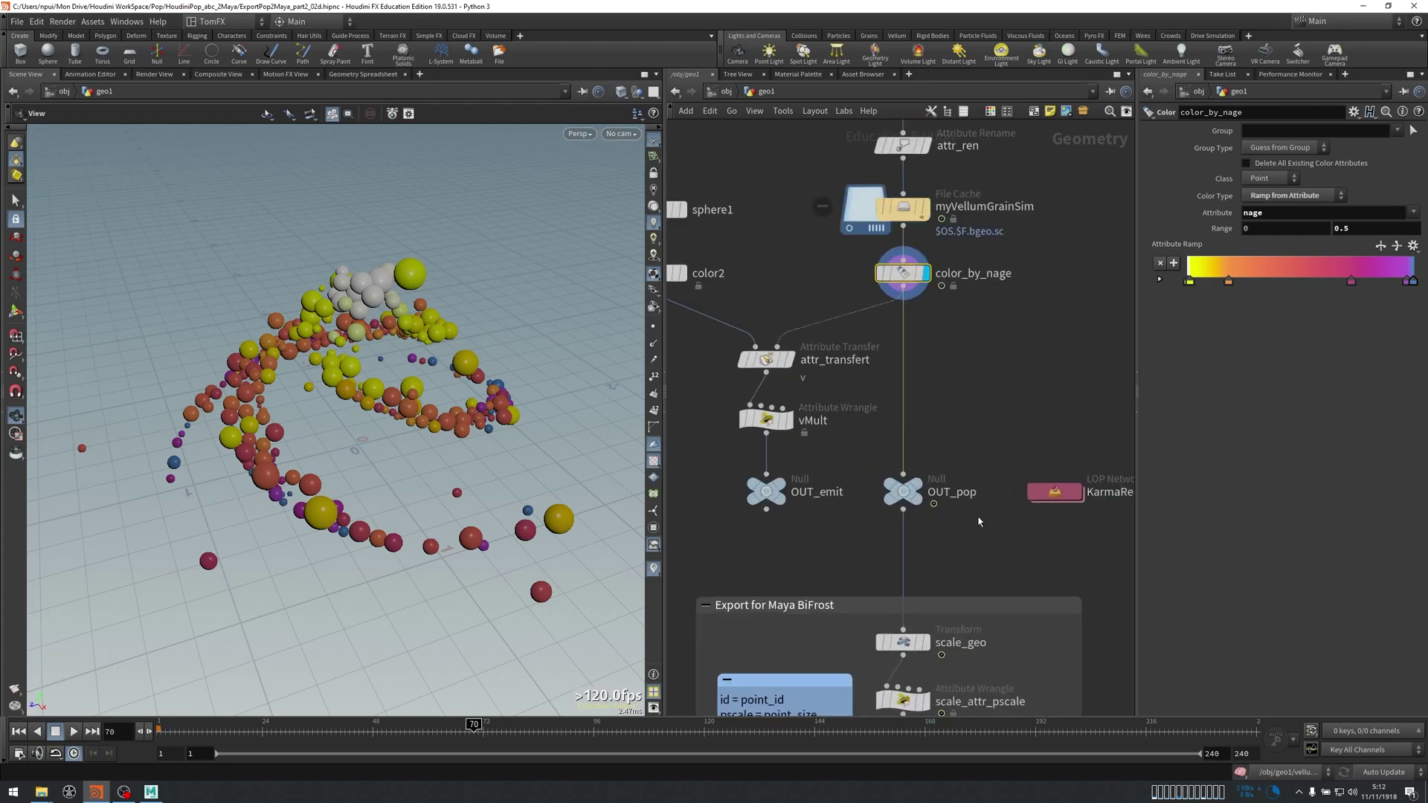
middle_click(905, 495)
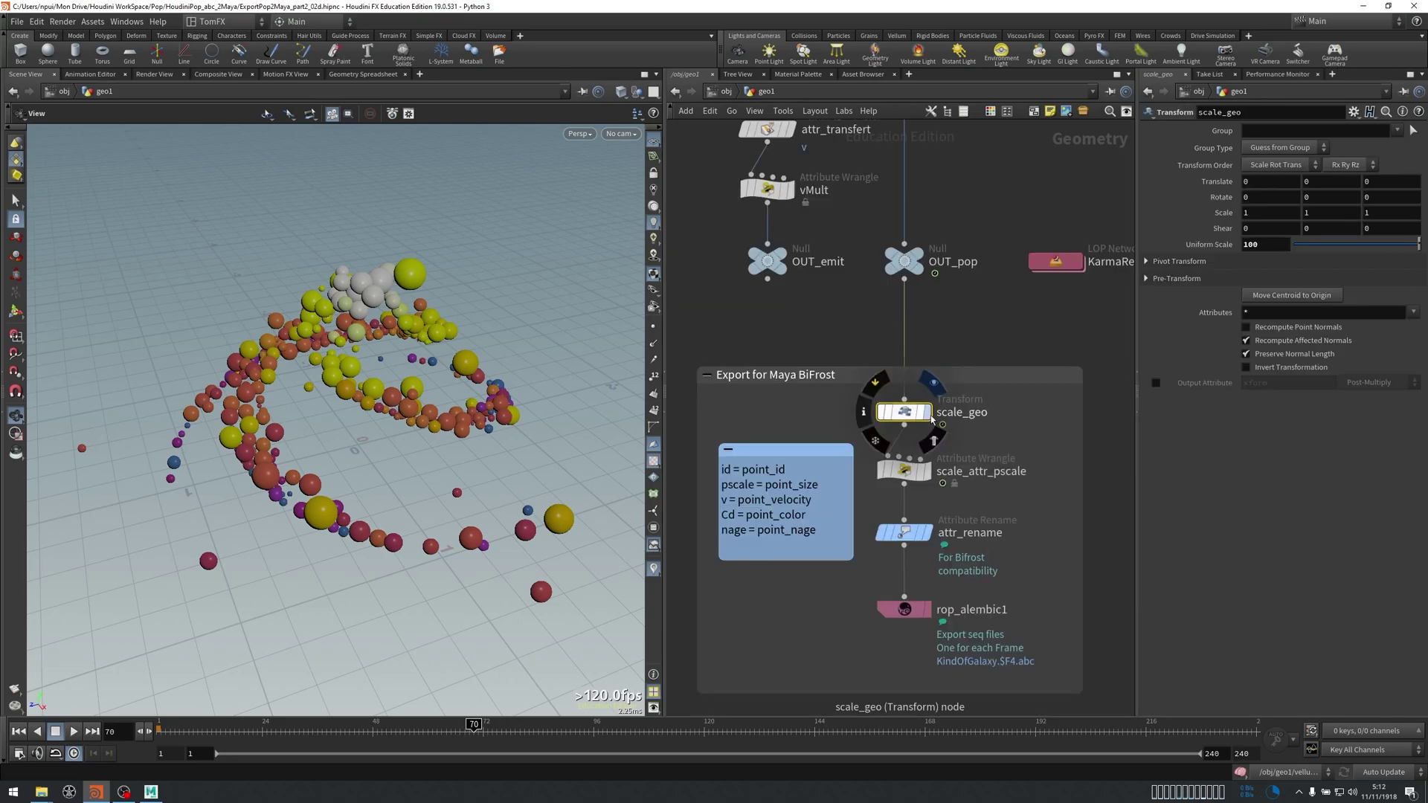
Display the scale_geo result, switch to the scale_attr_pscale result, and frame the scaled particles.
click(928, 414)
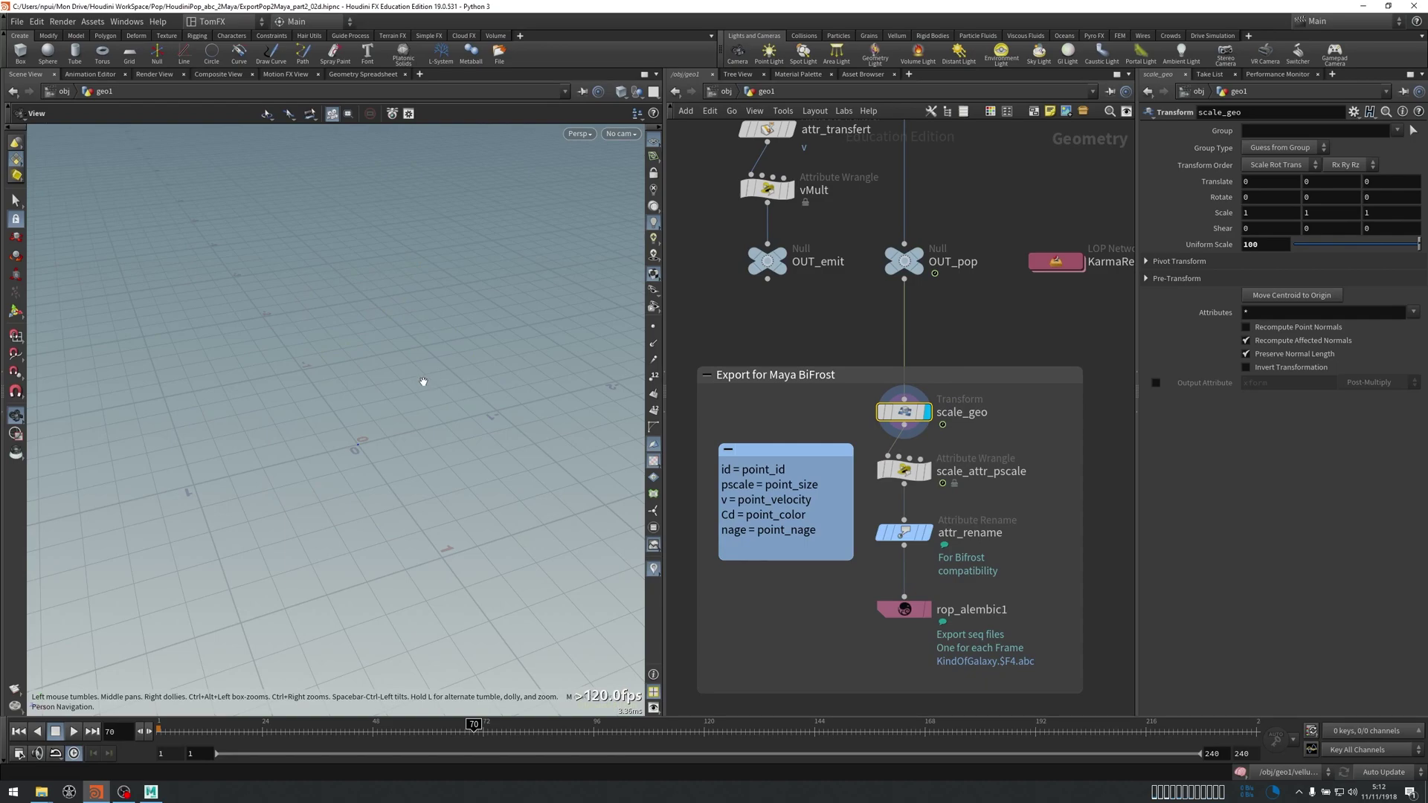
click(927, 475)
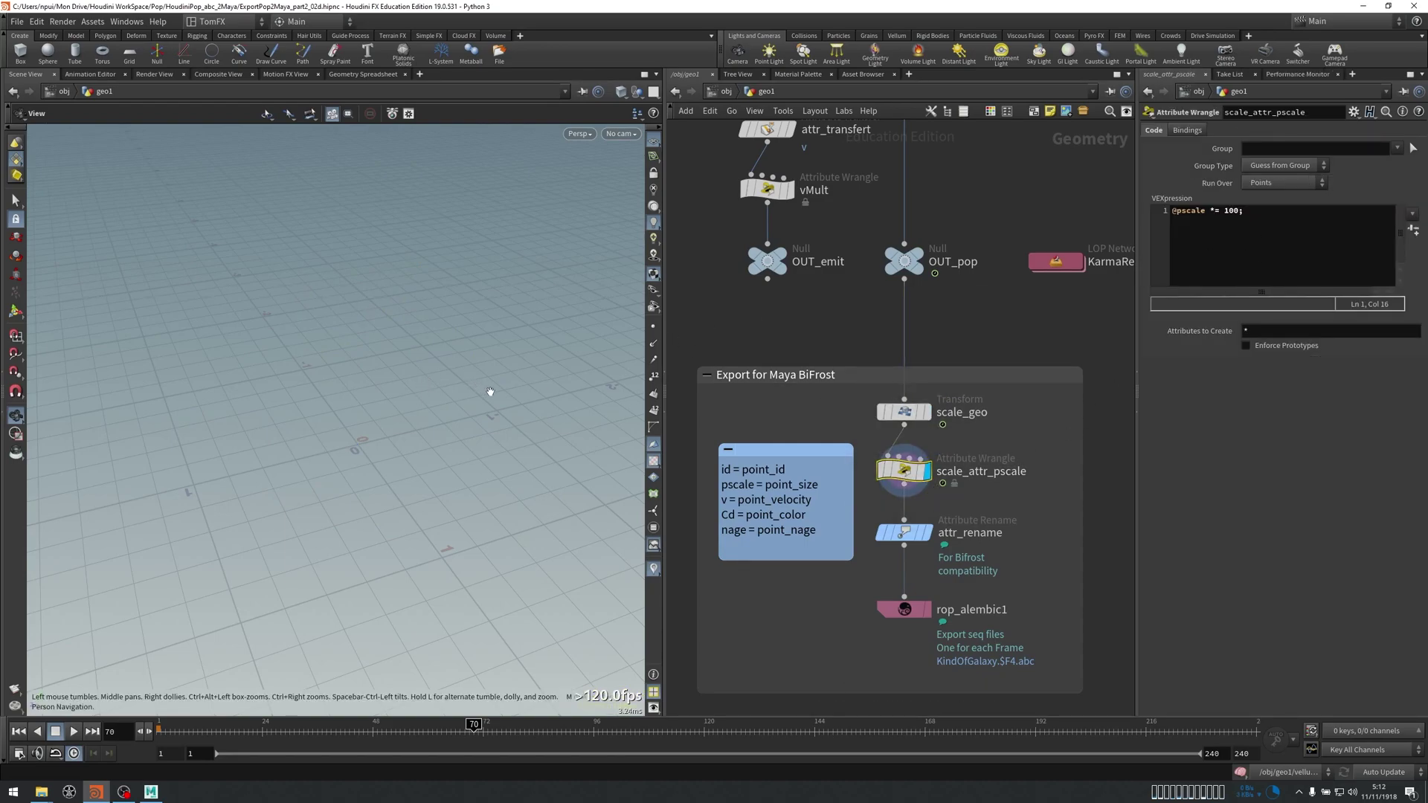
key(g)
drag(444, 384, 476, 394)
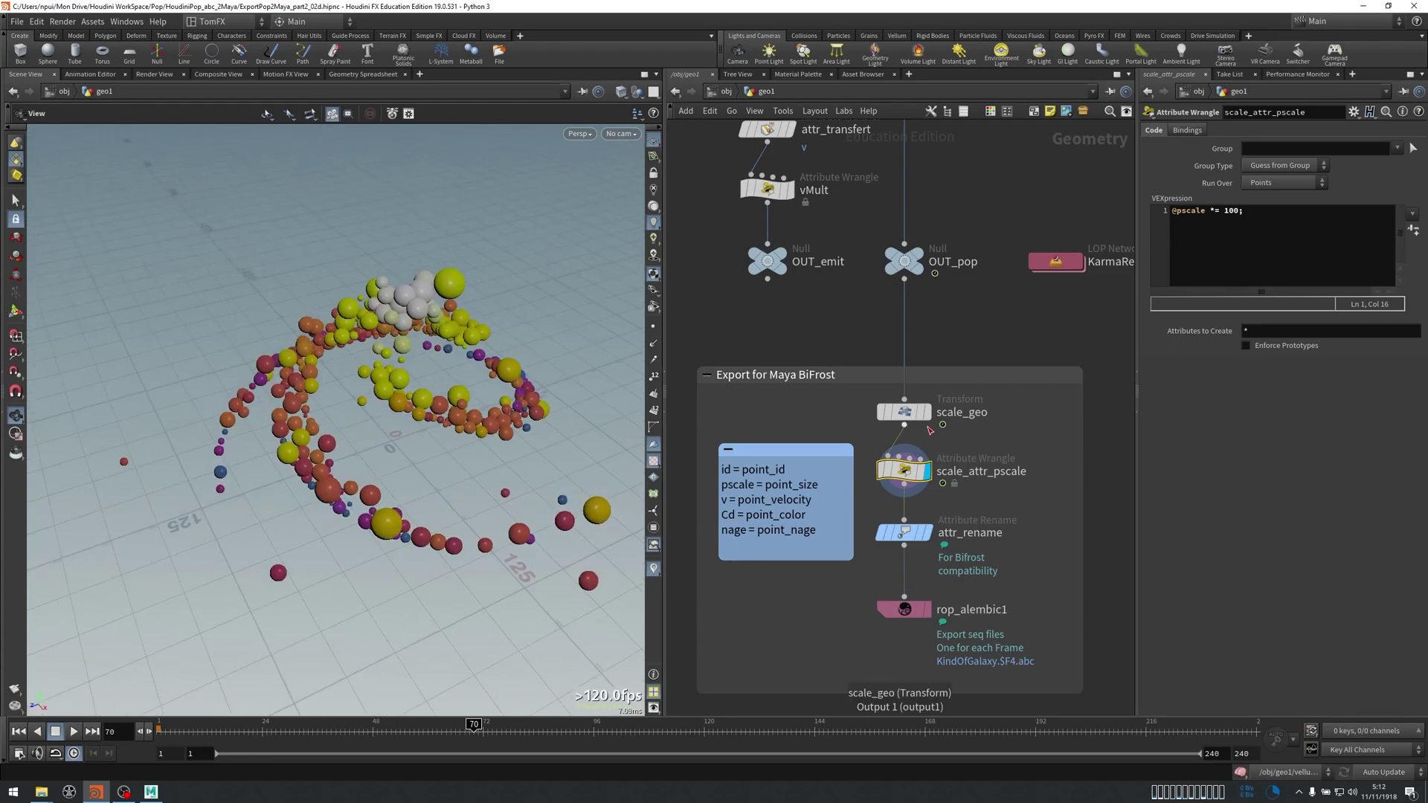
Compare the scale_geo result and settings with the pscale expression in the scale_attr_pscale wrangle.
click(928, 415)
click(927, 414)
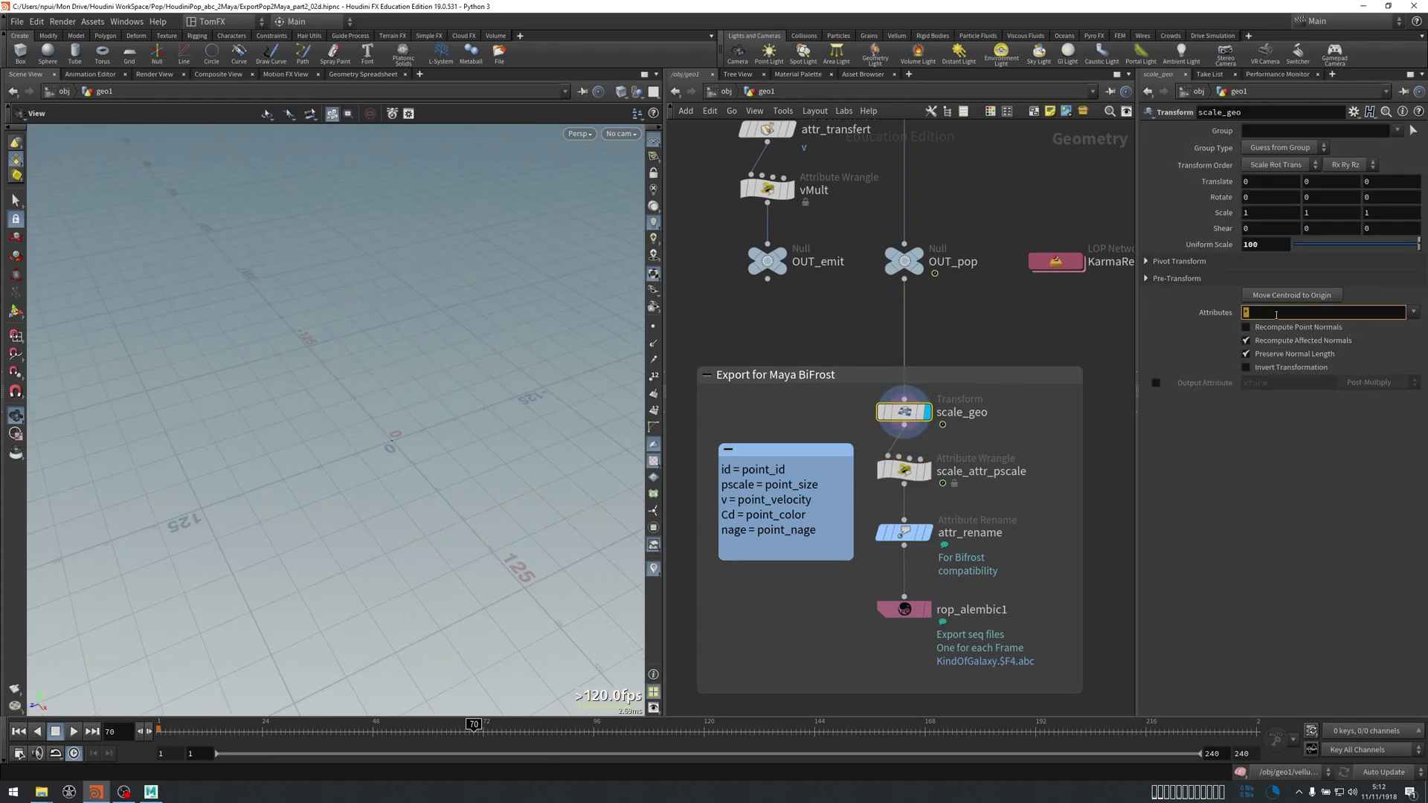
click(996, 458)
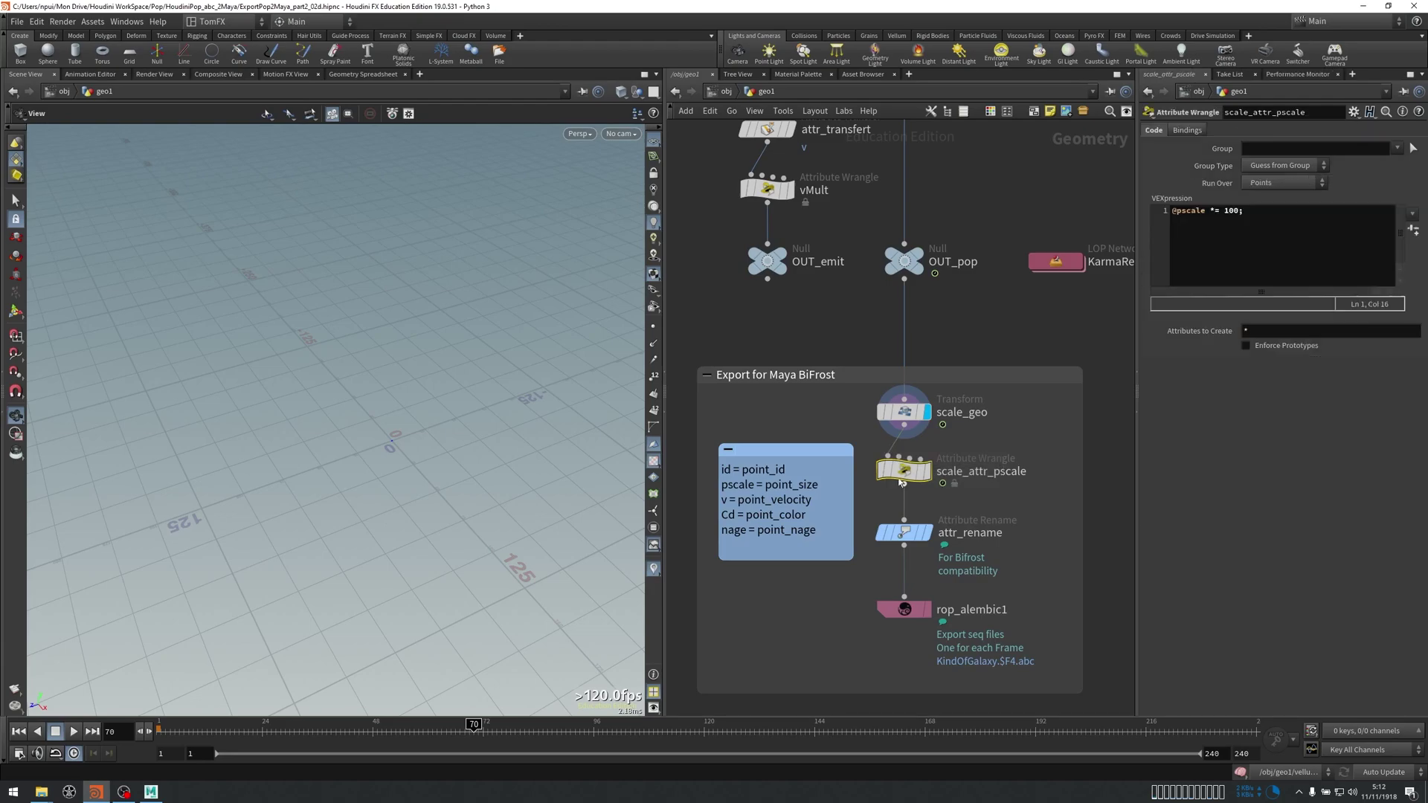
drag(1271, 219, 1061, 239)
click(1005, 328)
Review the from/to attribute pairs in attr_rename, widening the parameter area so the full target names are readable.
middle_drag(1109, 503, 1113, 450)
middle_drag(1009, 456, 1044, 417)
scroll(1030, 426, up, 2)
click(1001, 444)
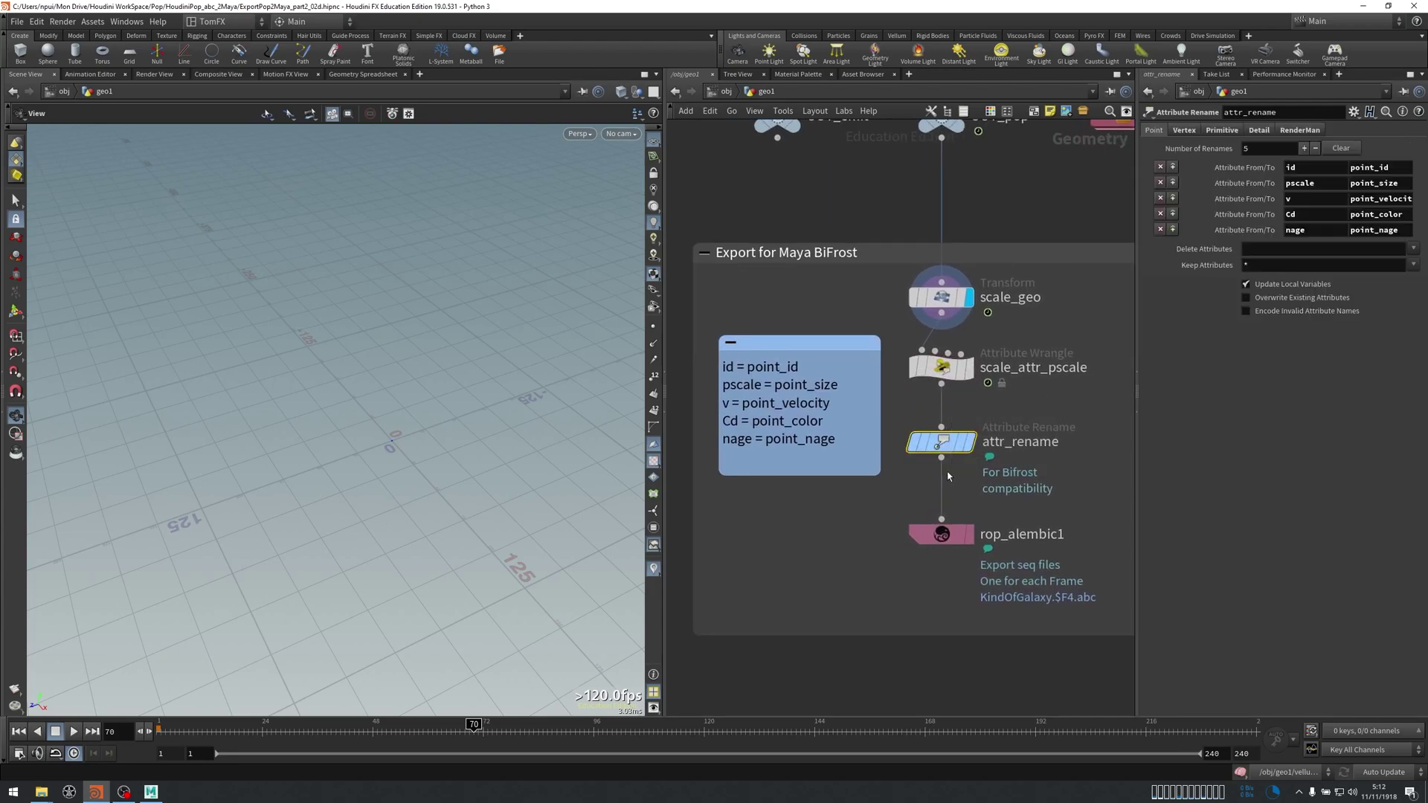
double_click(1307, 172)
double_click(1370, 170)
double_click(1315, 184)
click(1379, 185)
double_click(1379, 185)
click(810, 503)
double_click(1311, 229)
double_click(1302, 214)
double_click(1371, 214)
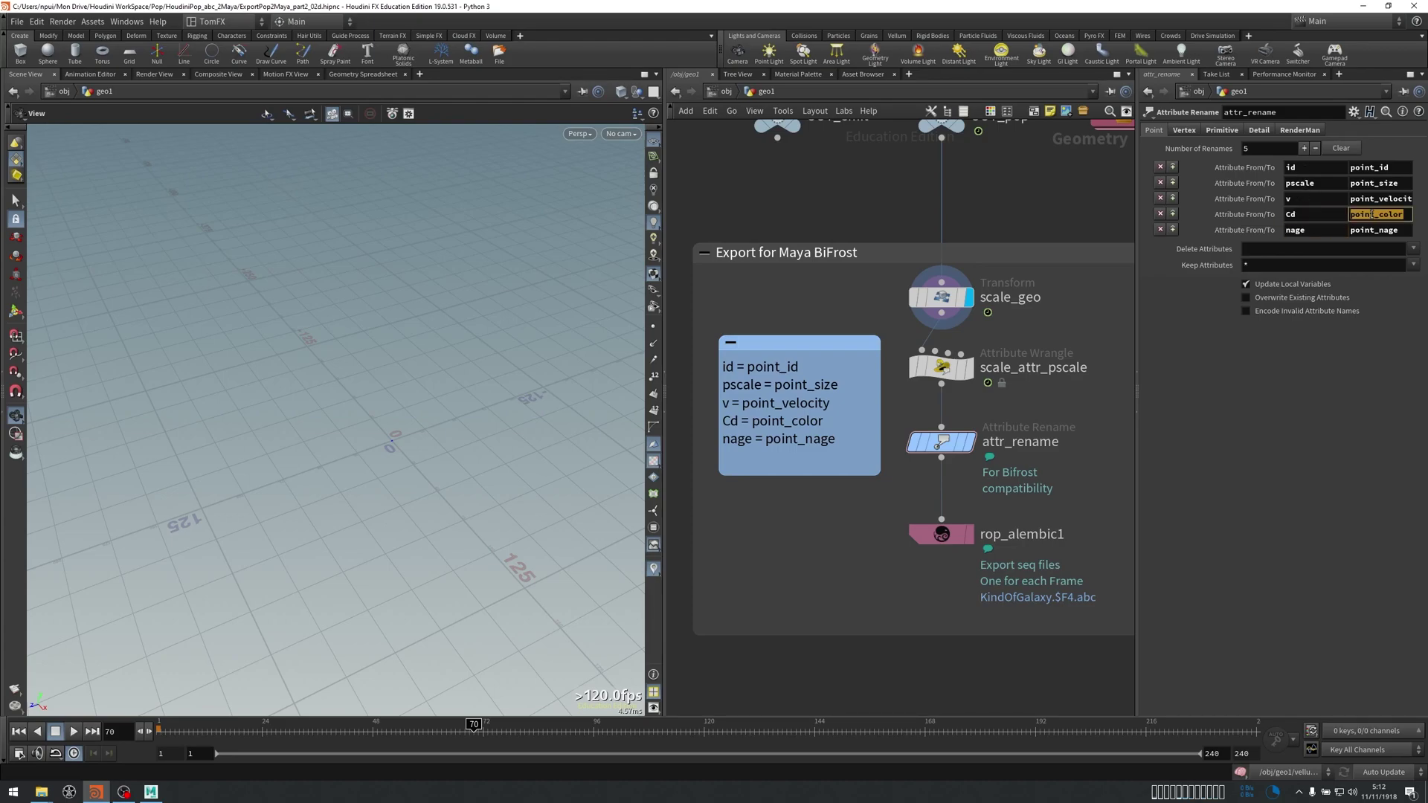
drag(1137, 203, 1066, 199)
middle_drag(1018, 201, 1013, 165)
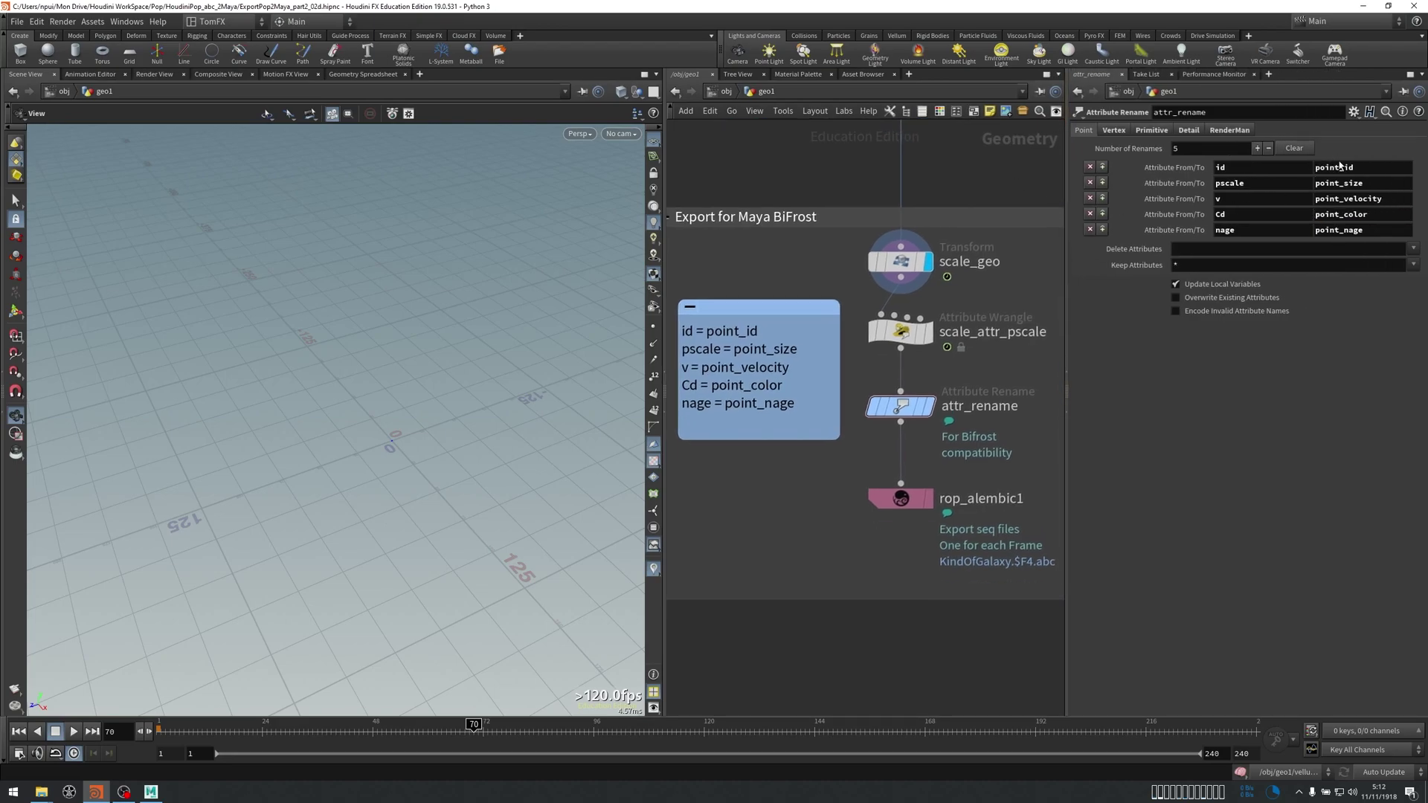
Examine the rop_alembic1 output path and its $F4 frame token, with scale_attr_pscale displayed and the attribute note in view.
scroll(784, 453, down, 3)
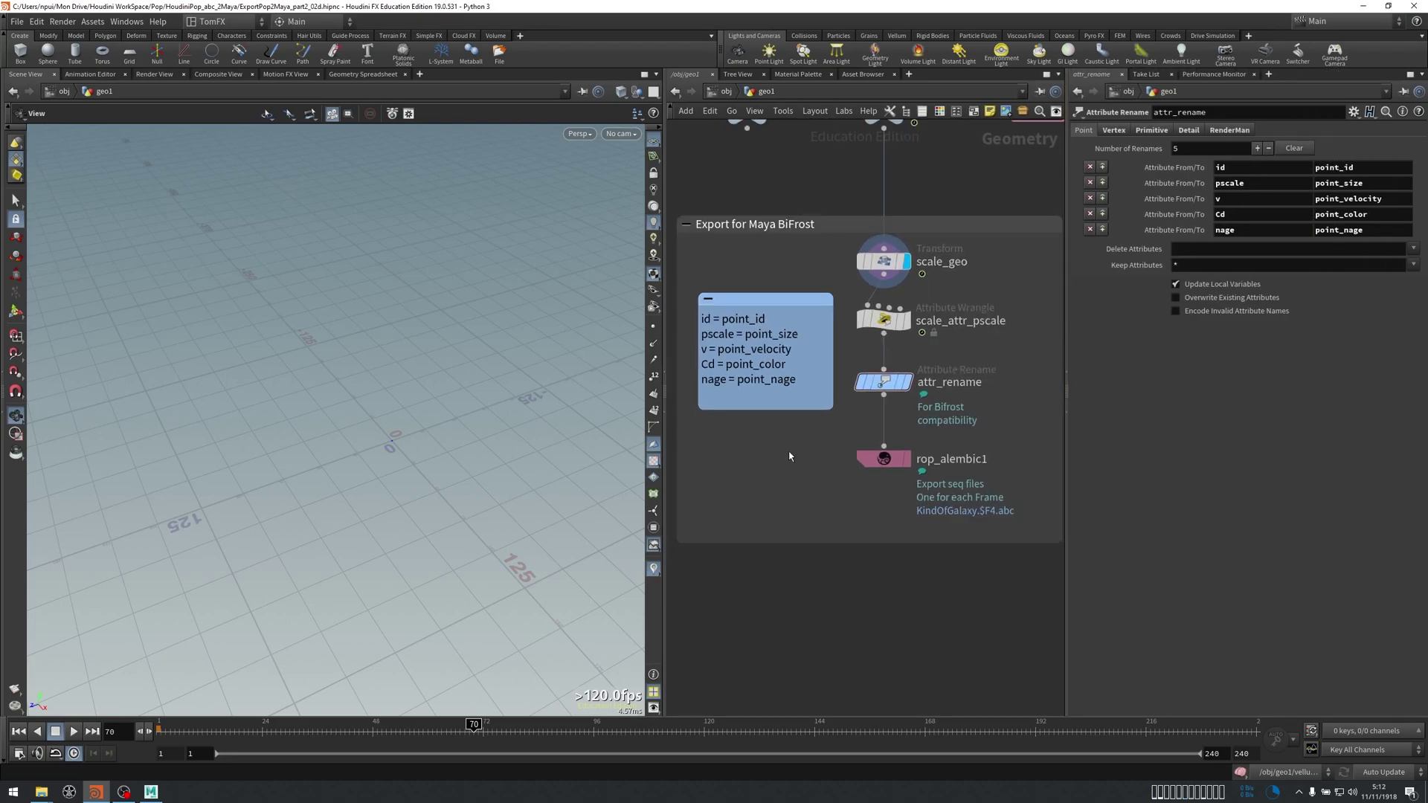
click(885, 479)
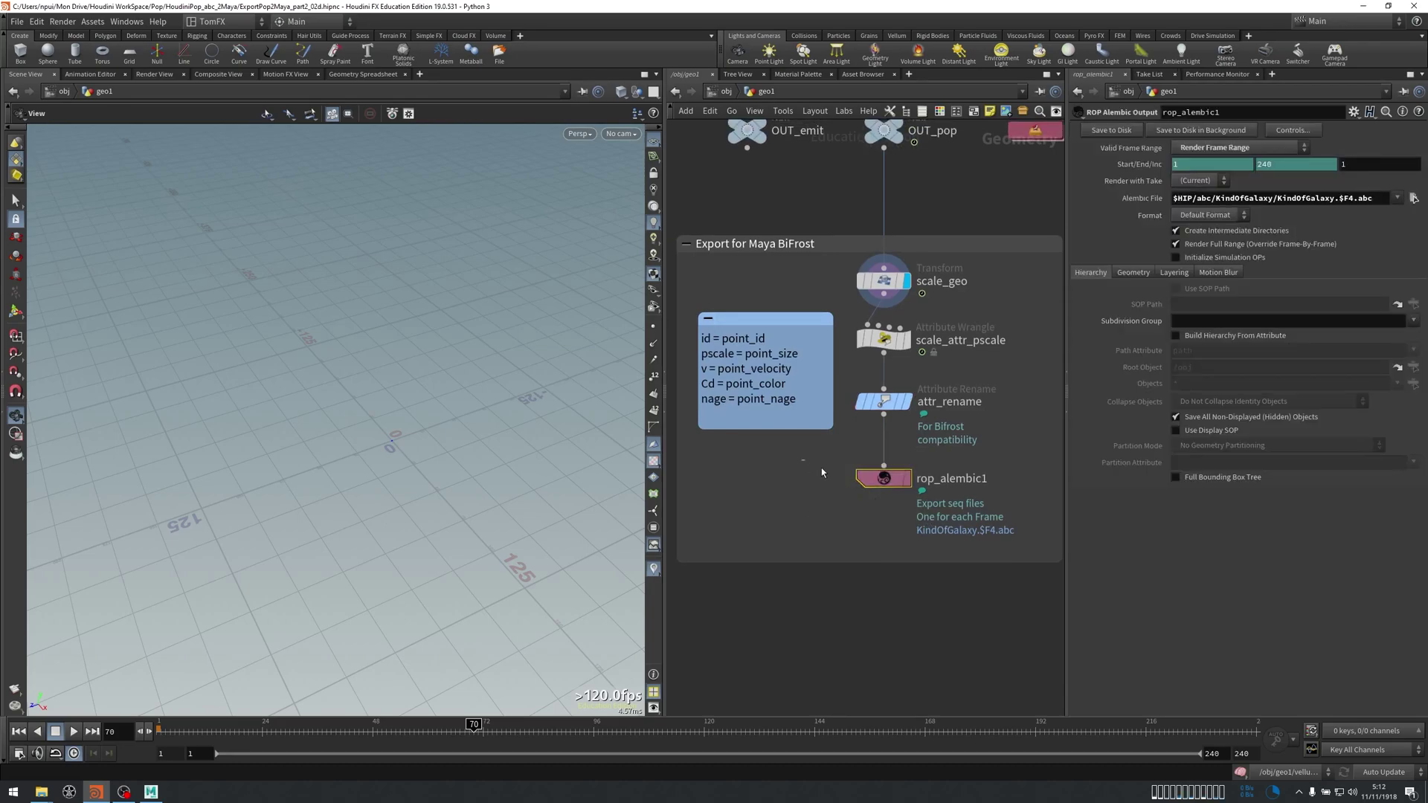
scroll(833, 482, up, 3)
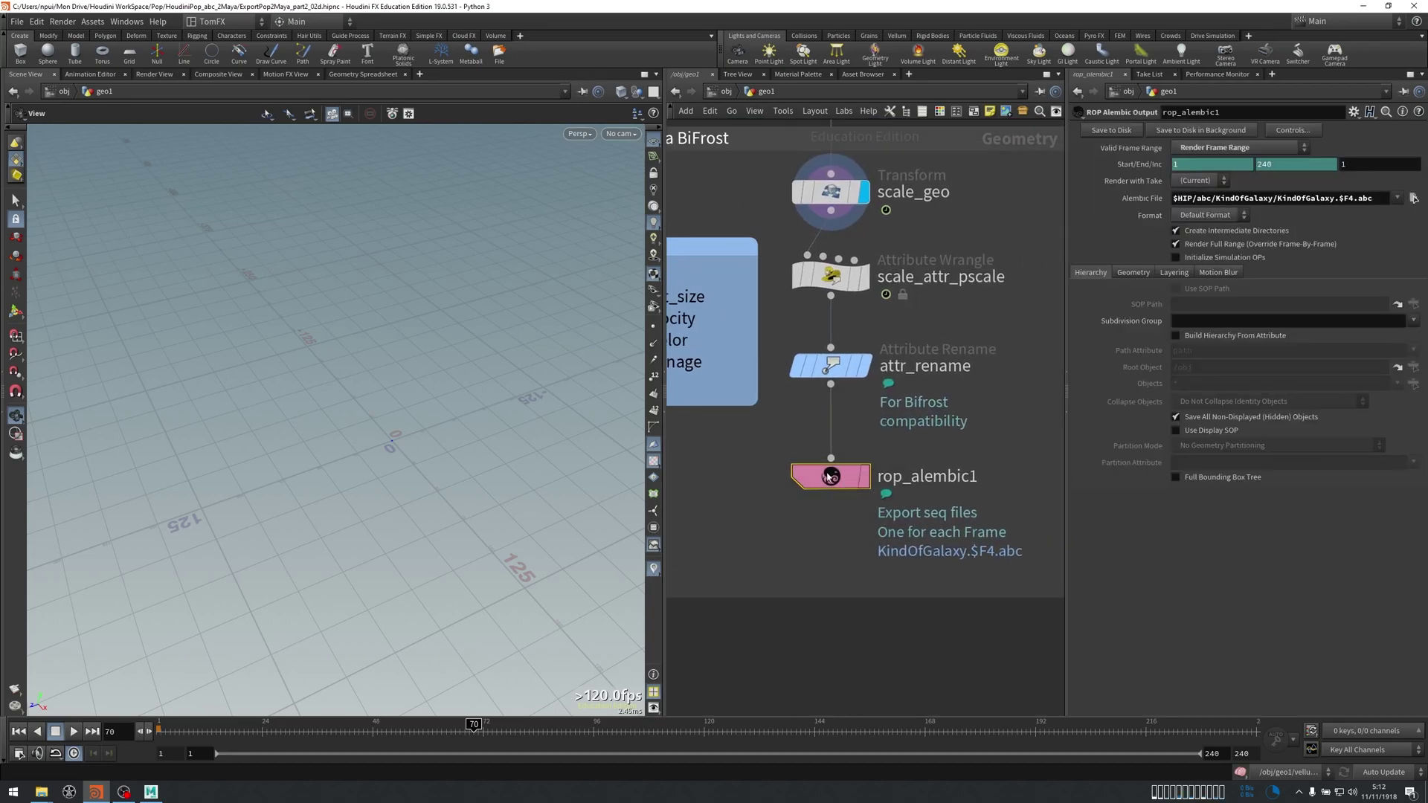
double_click(1344, 198)
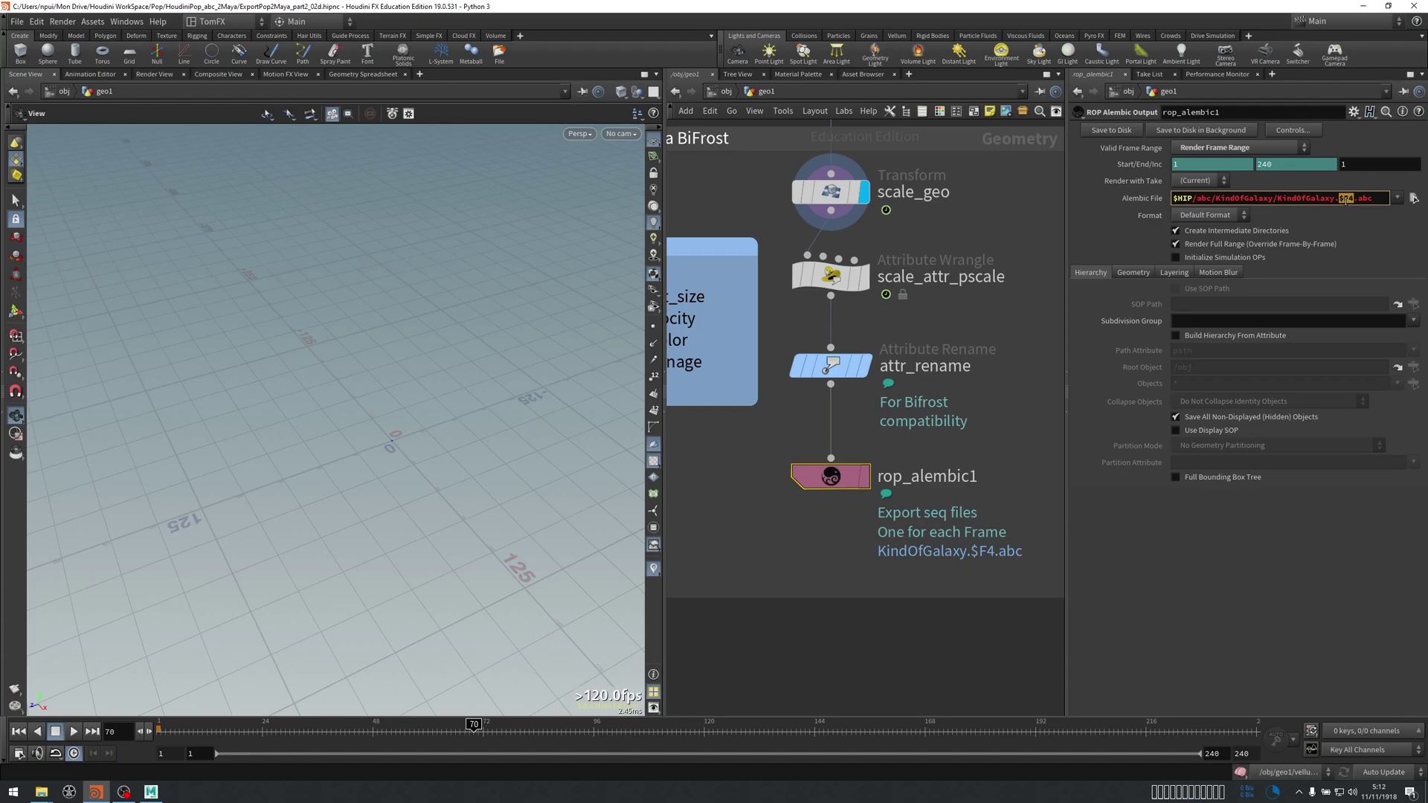
click(863, 276)
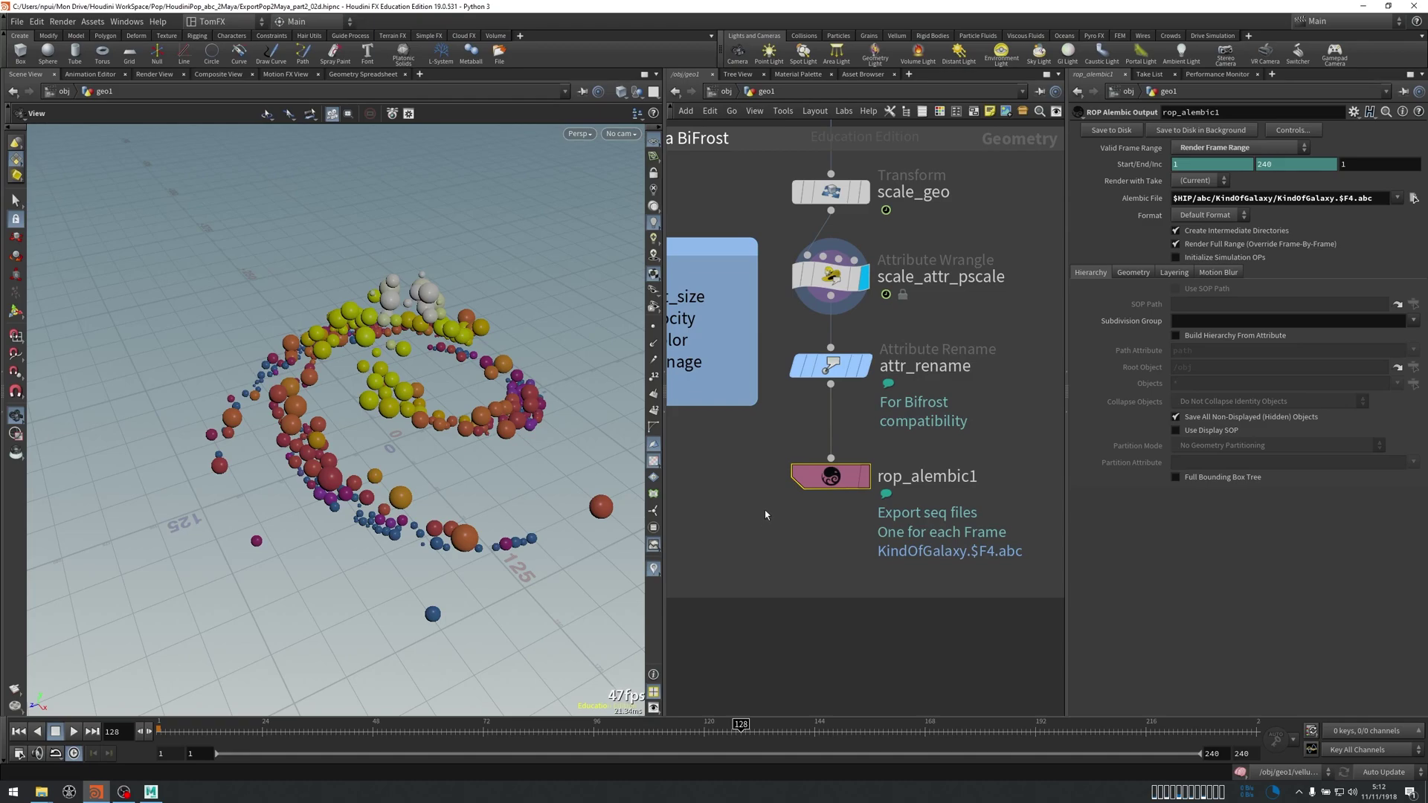
double_click(1346, 198)
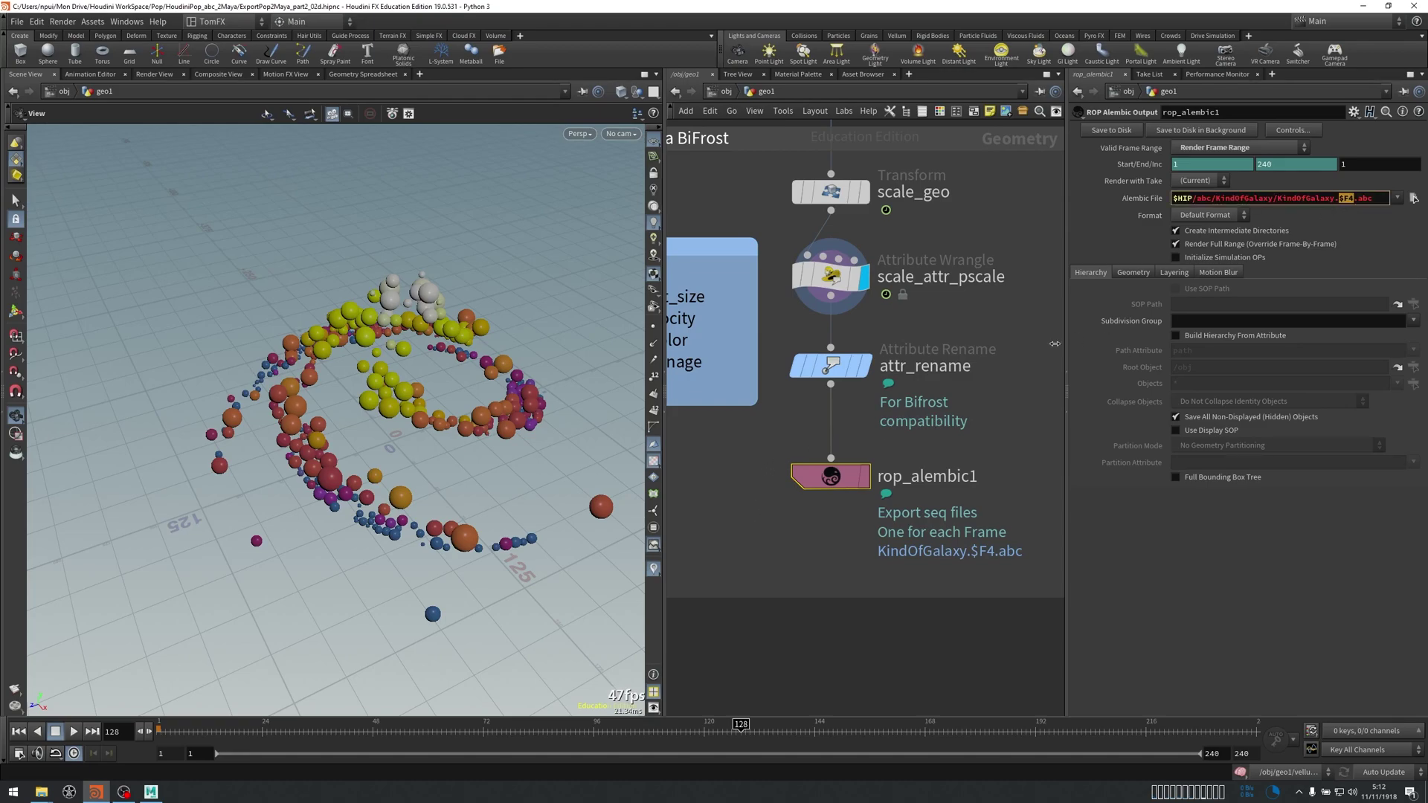
click(990, 388)
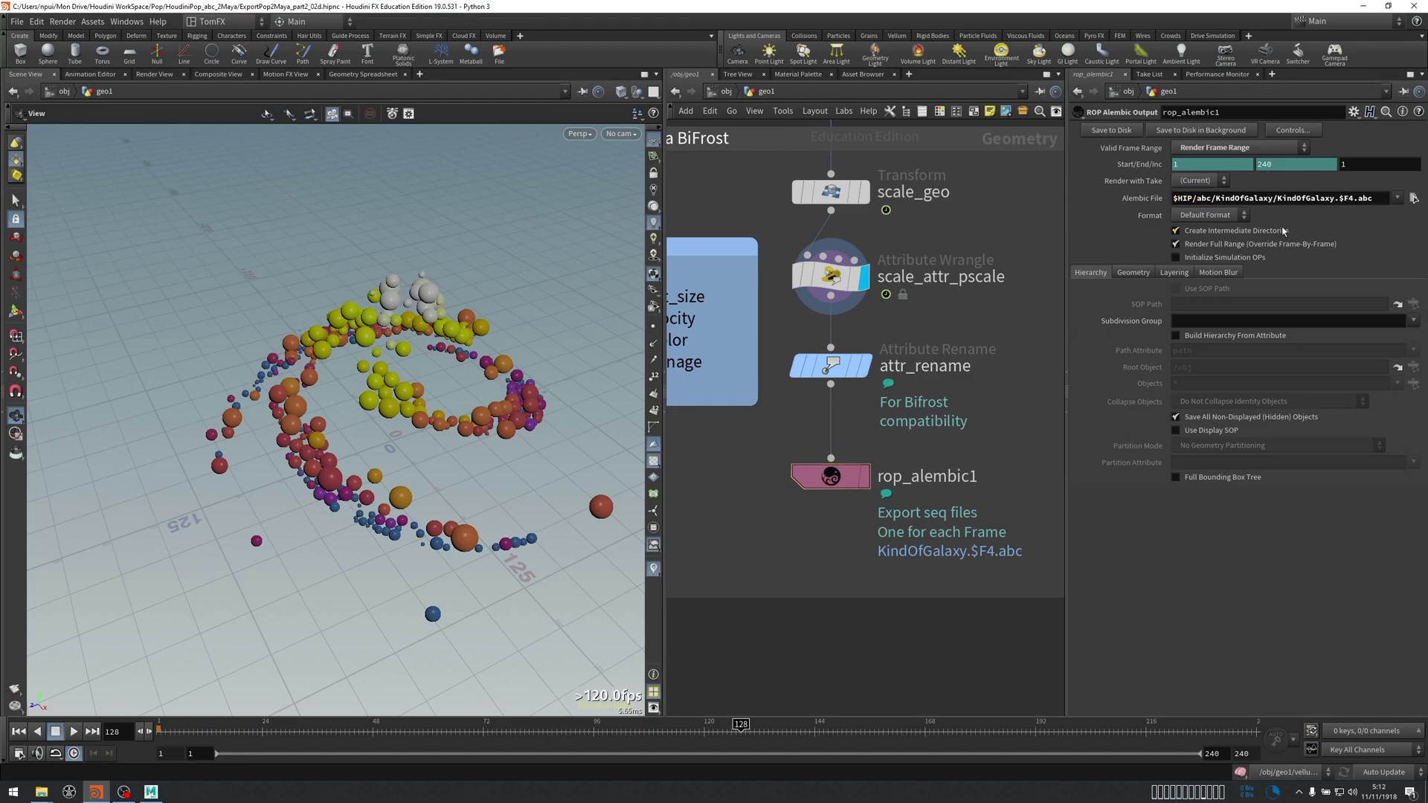
middle_drag(729, 353, 905, 322)
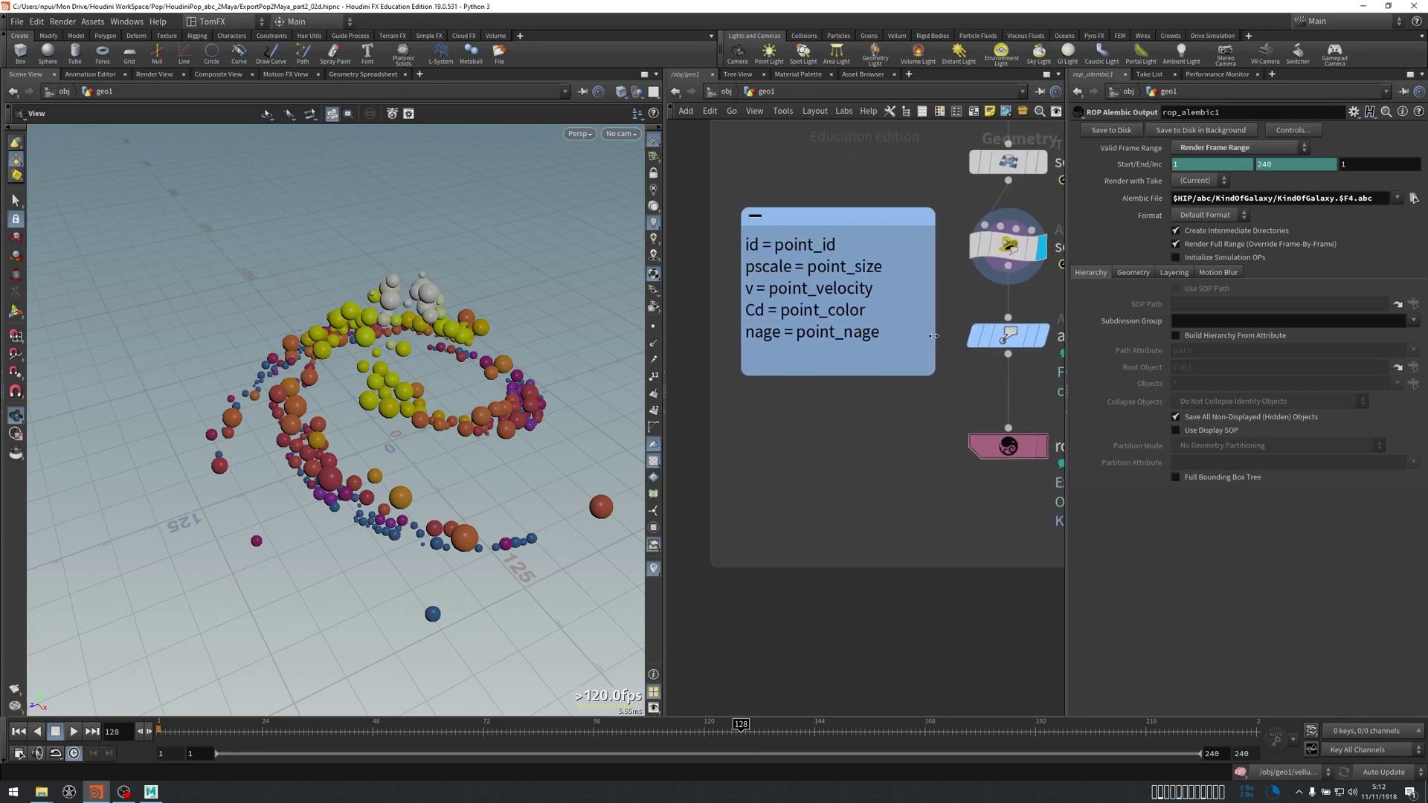
scroll(926, 460, down, 5)
scroll(955, 472, up, 3)
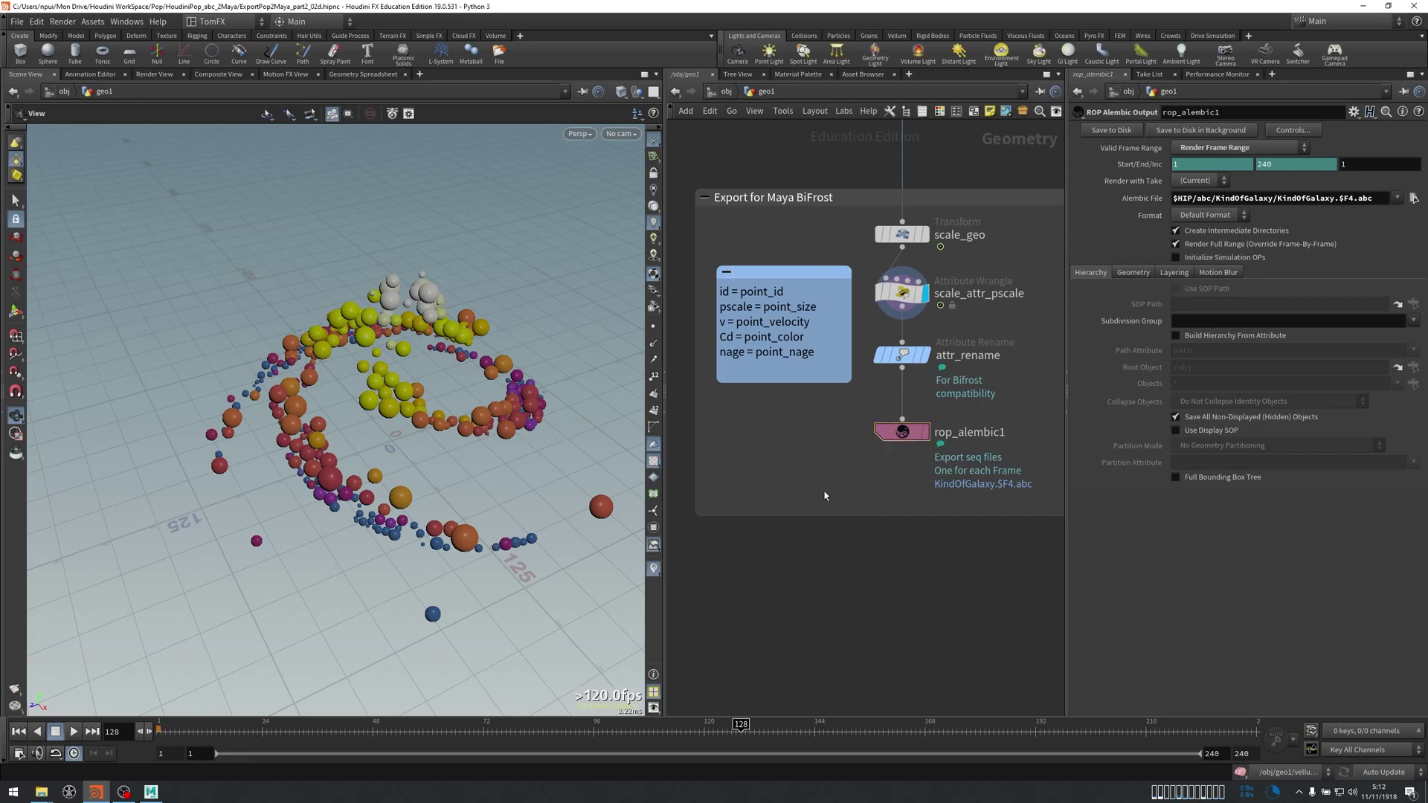
Switch to Maya and add a file_cache node to the Bifrost graph.
click(151, 792)
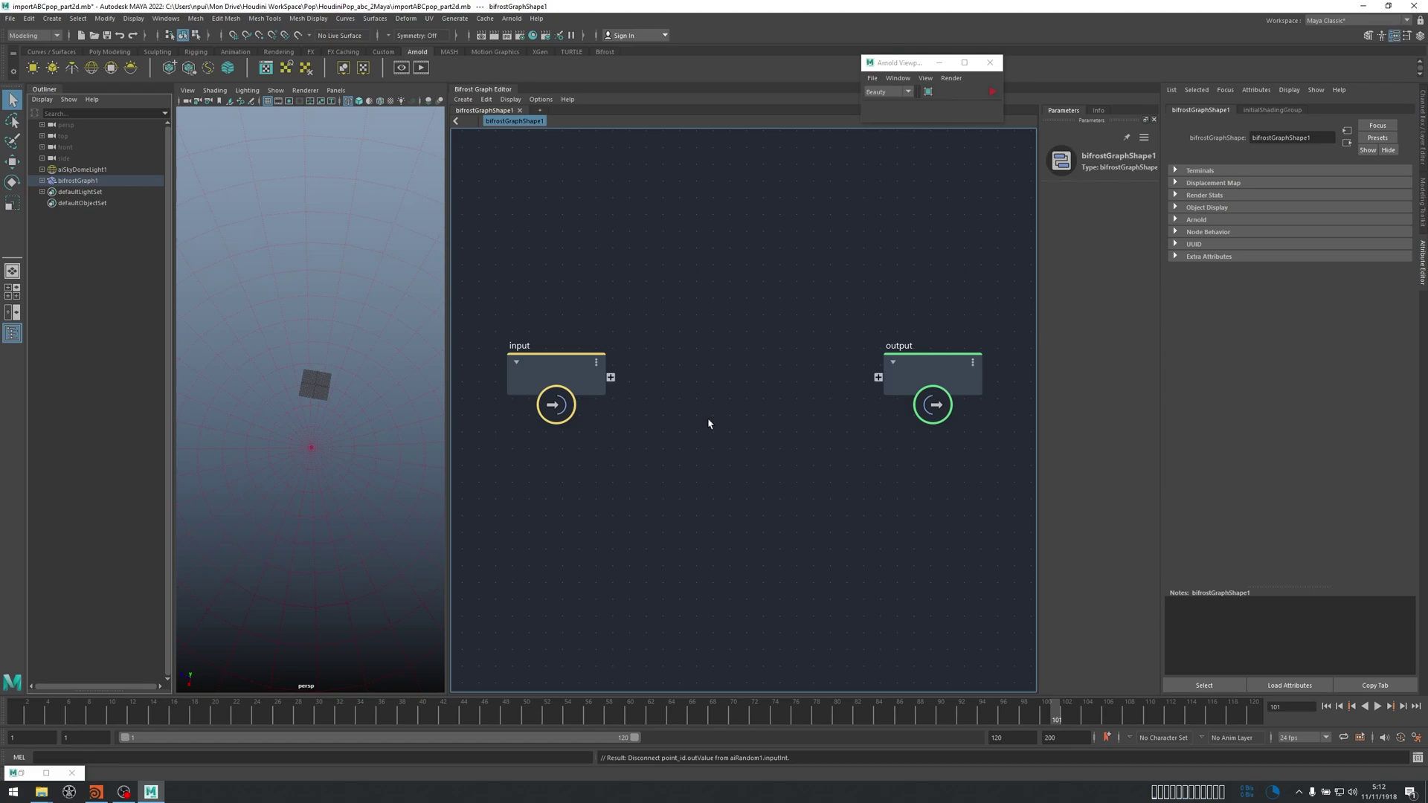
key(Tab)
text(file)
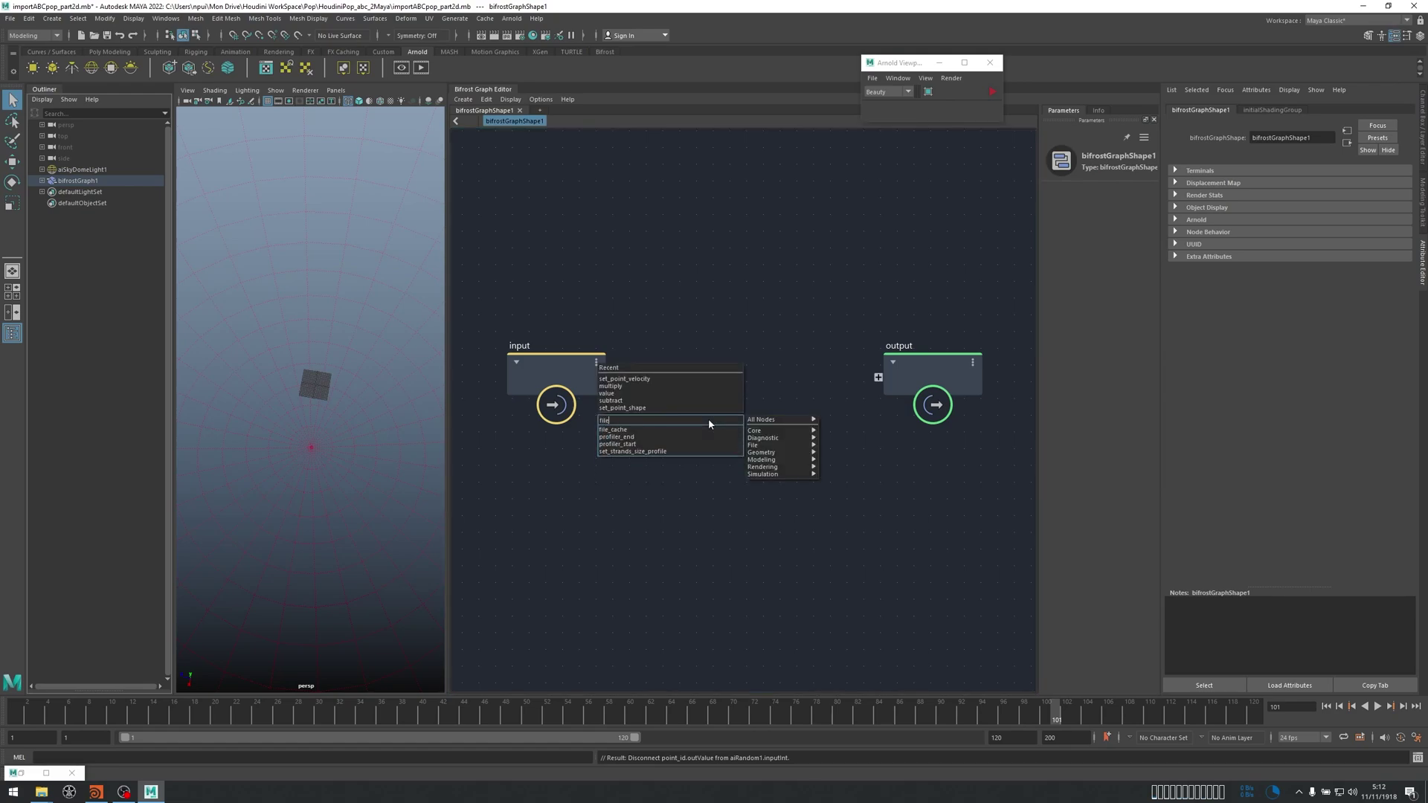
click(709, 428)
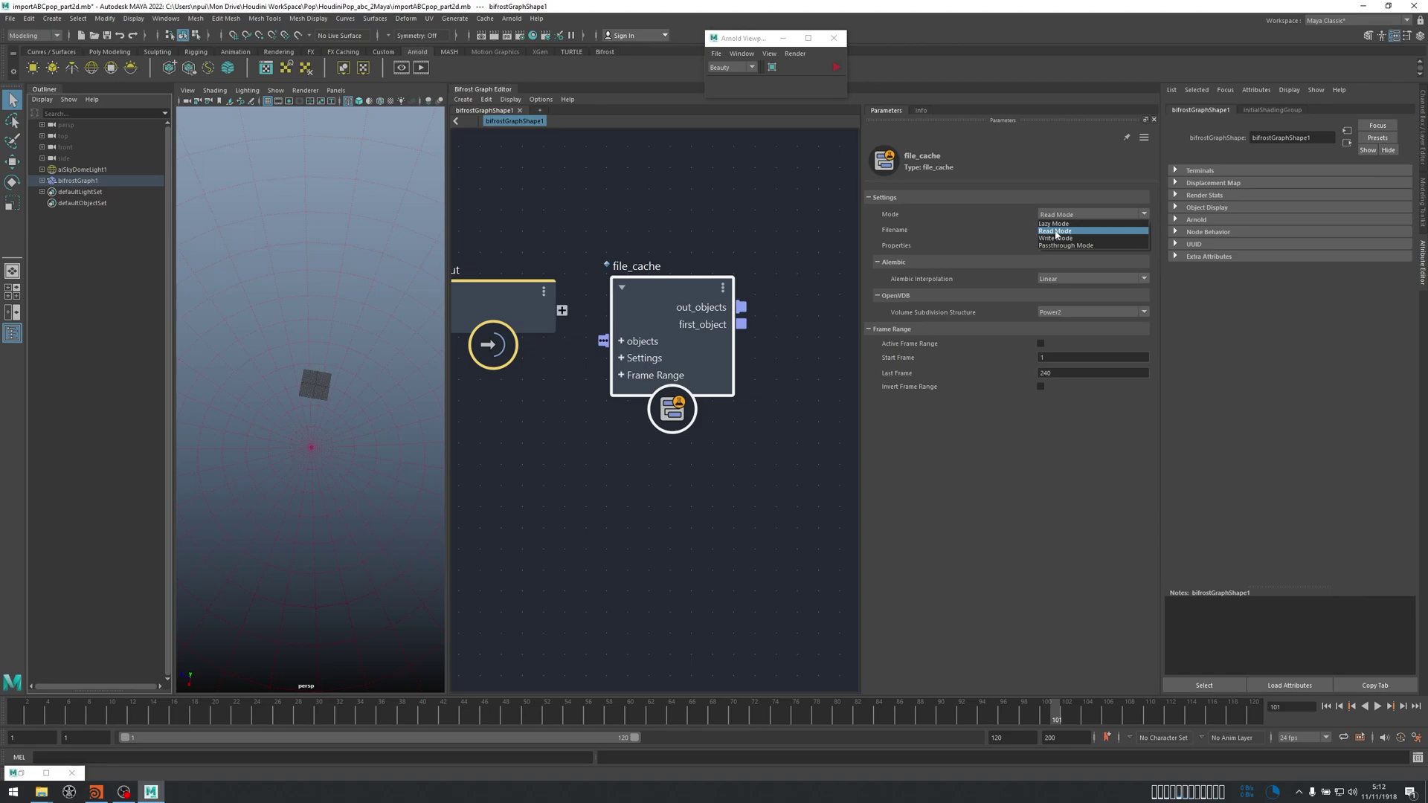
Set the file_cache node to Read Mode and choose KindOfGalaxy.0045.abc from the Alembic files in the KindOfGalaxy folder.
click(1052, 238)
click(448, 531)
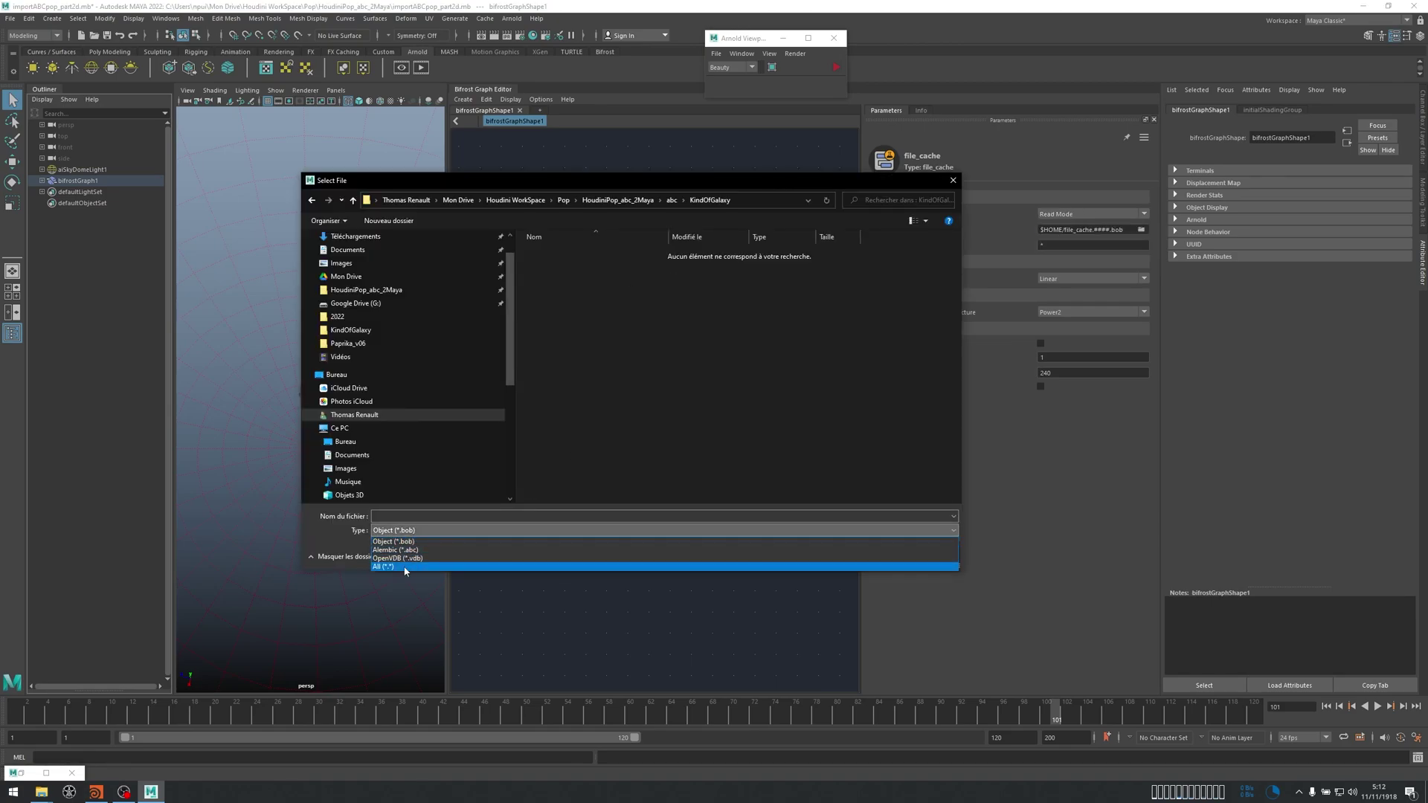
click(413, 550)
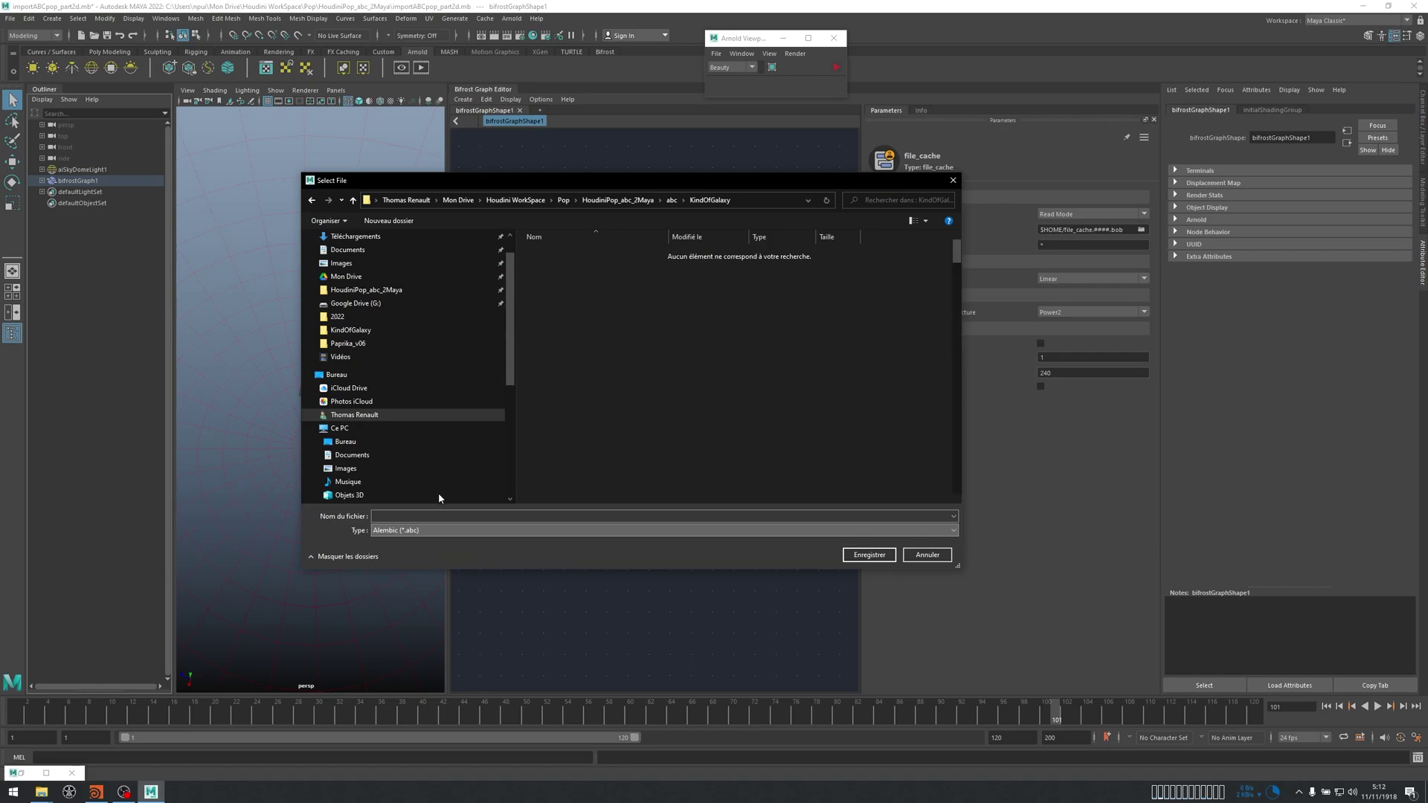
scroll(607, 421, down, 8)
click(576, 497)
key(Return)
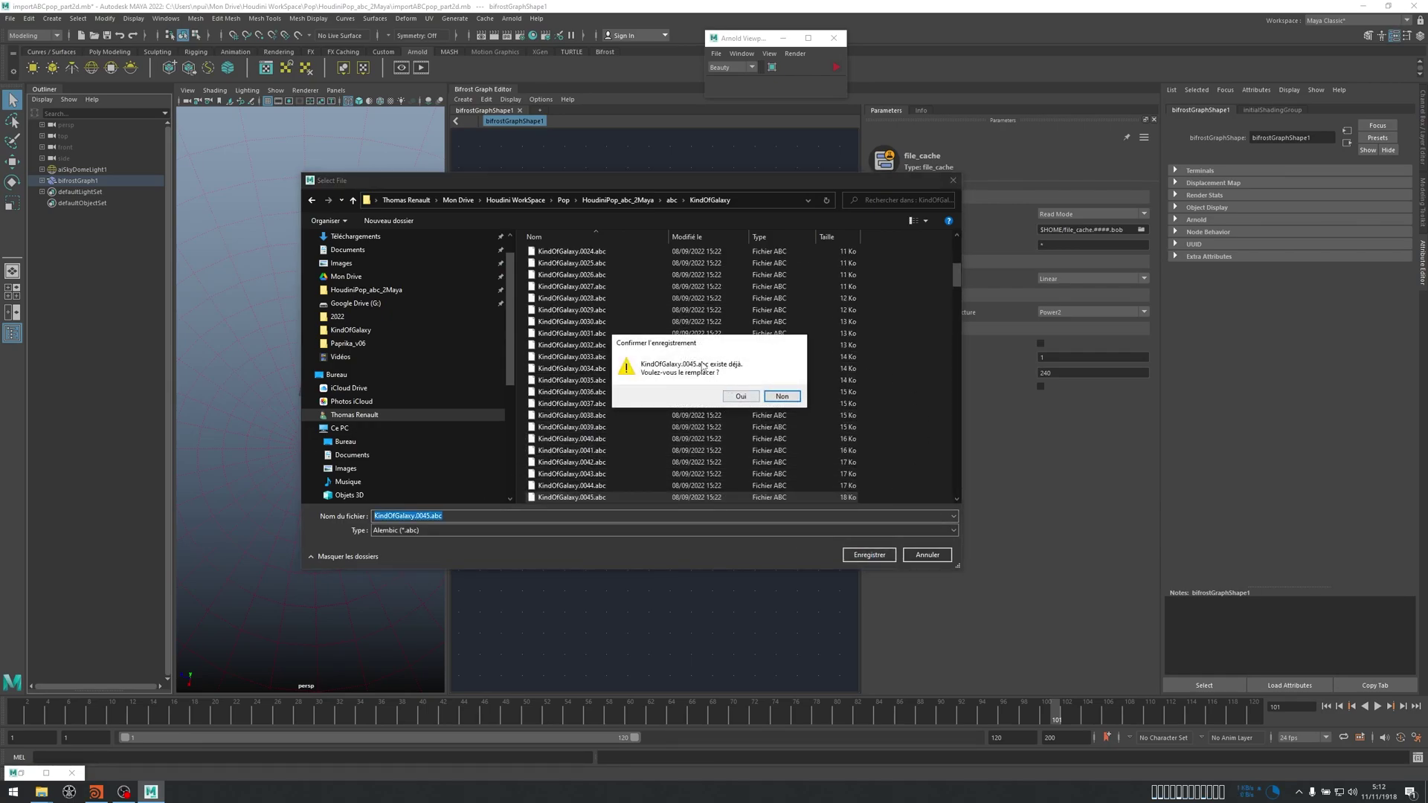
drag(678, 348, 519, 309)
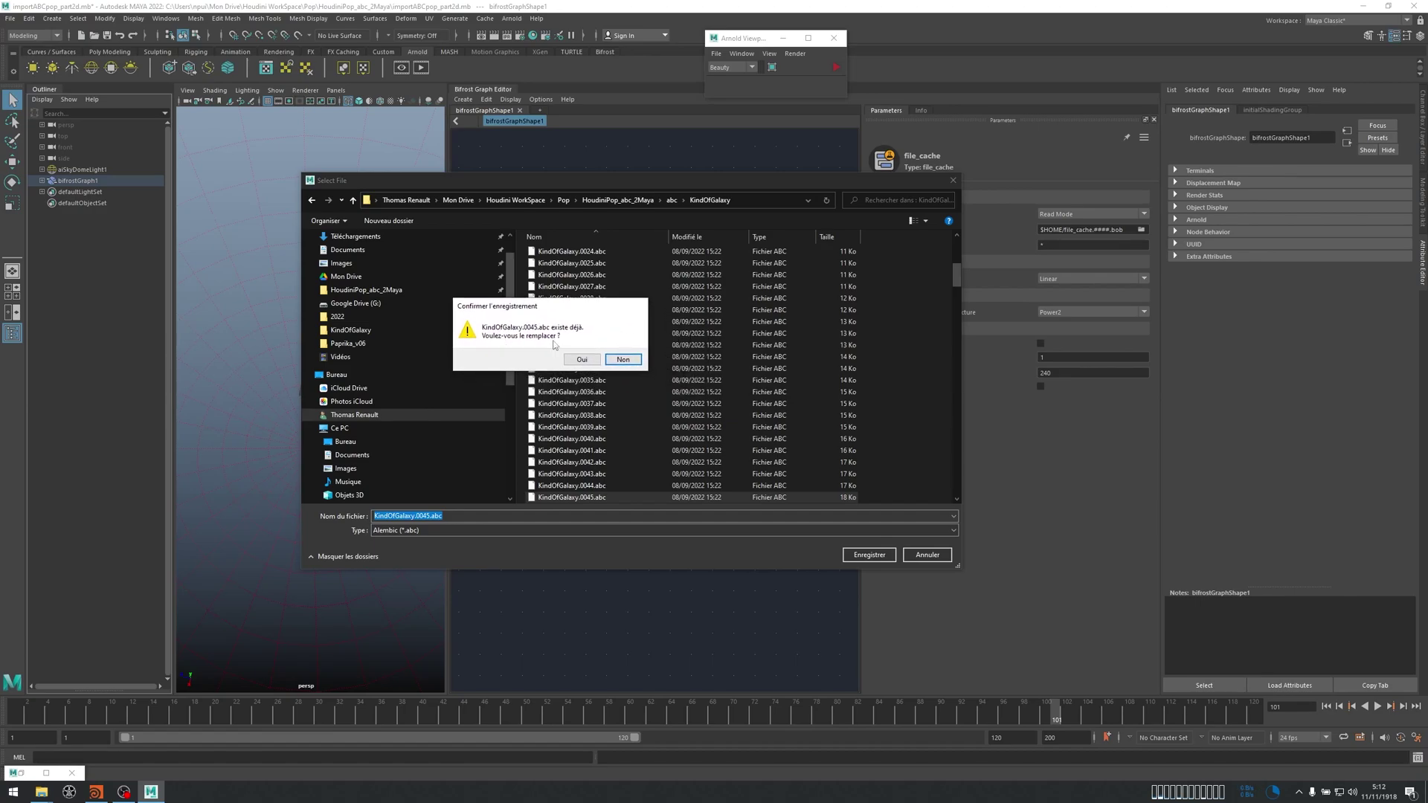
click(584, 360)
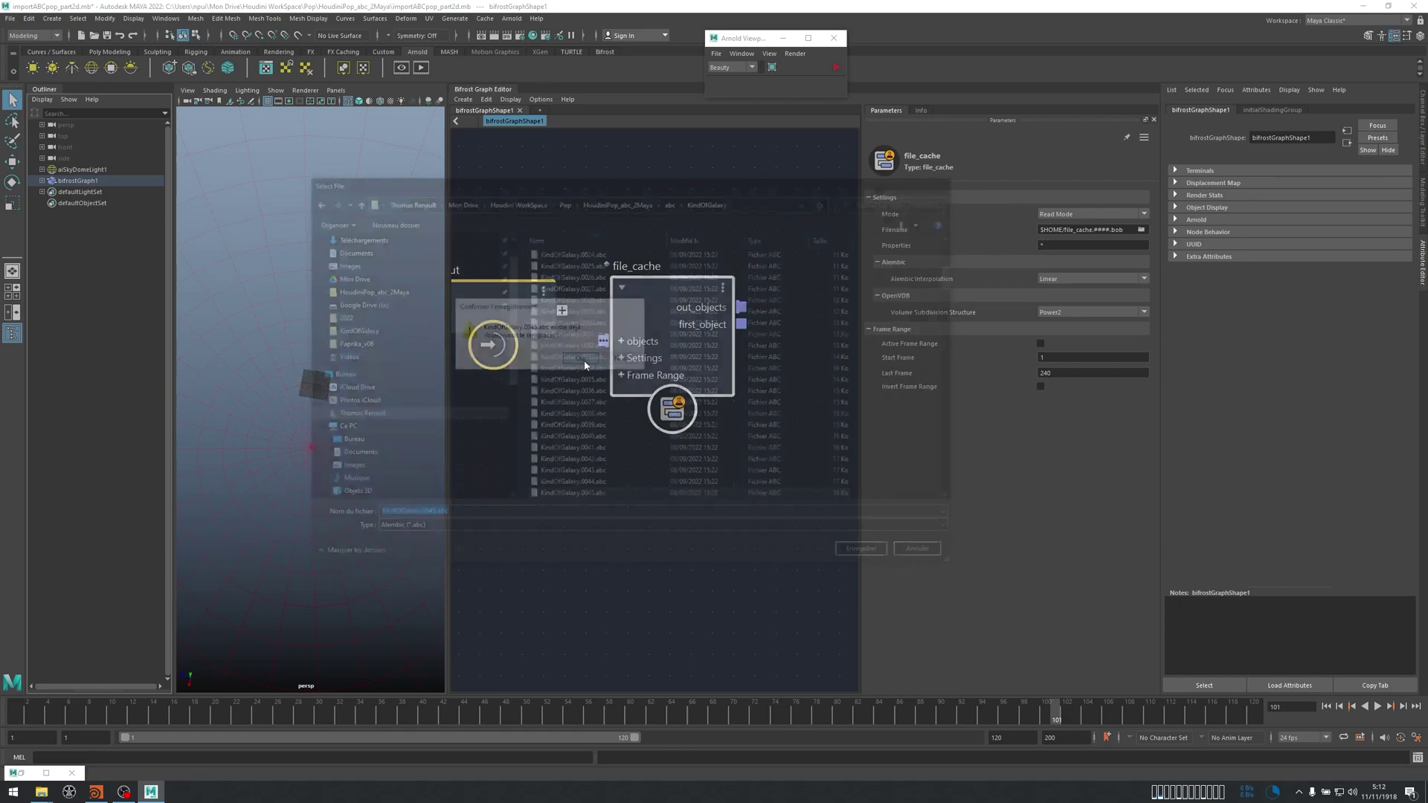
Replace the frame number 0045 in the file_cache filename with #### to read the whole Alembic sequence.
middle_drag(762, 364, 702, 372)
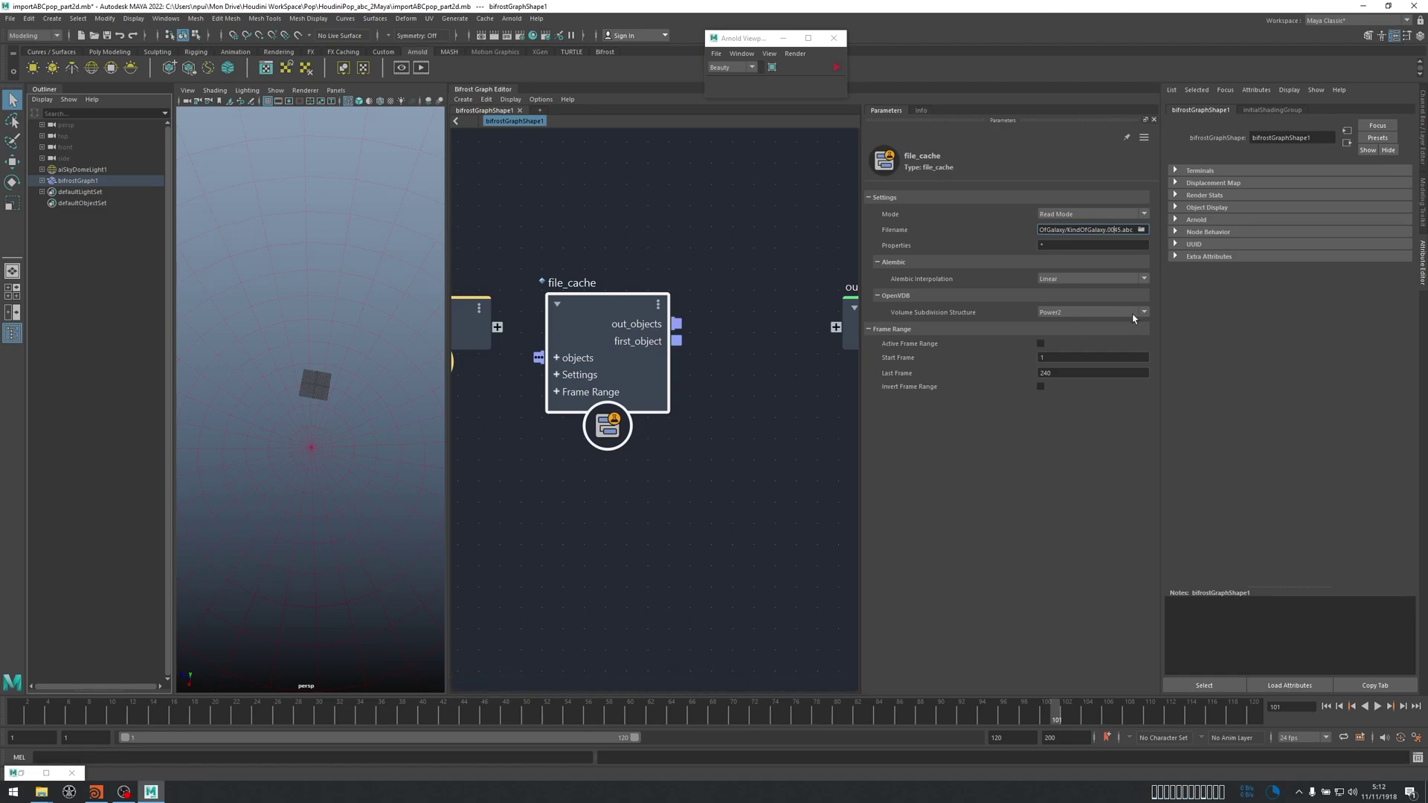
key(BackSpace)
key(BackSpace)
key(BackSpace)
key(BackSpace)
text(####)
key(Return)
Check the start and last frame values in the file_cache frame range.
click(1062, 355)
key(Tab)
click(1060, 357)
key(Tab)
click(1060, 357)
key(Tab)
click(1060, 357)
click(1061, 374)
double_click(1062, 374)
Connect the file_cache first_object port to the graph output and switch the viewport background to black.
scroll(784, 383, down, 3)
middle_drag(785, 383, 676, 367)
scroll(676, 367, up, 2)
drag(579, 327, 720, 317)
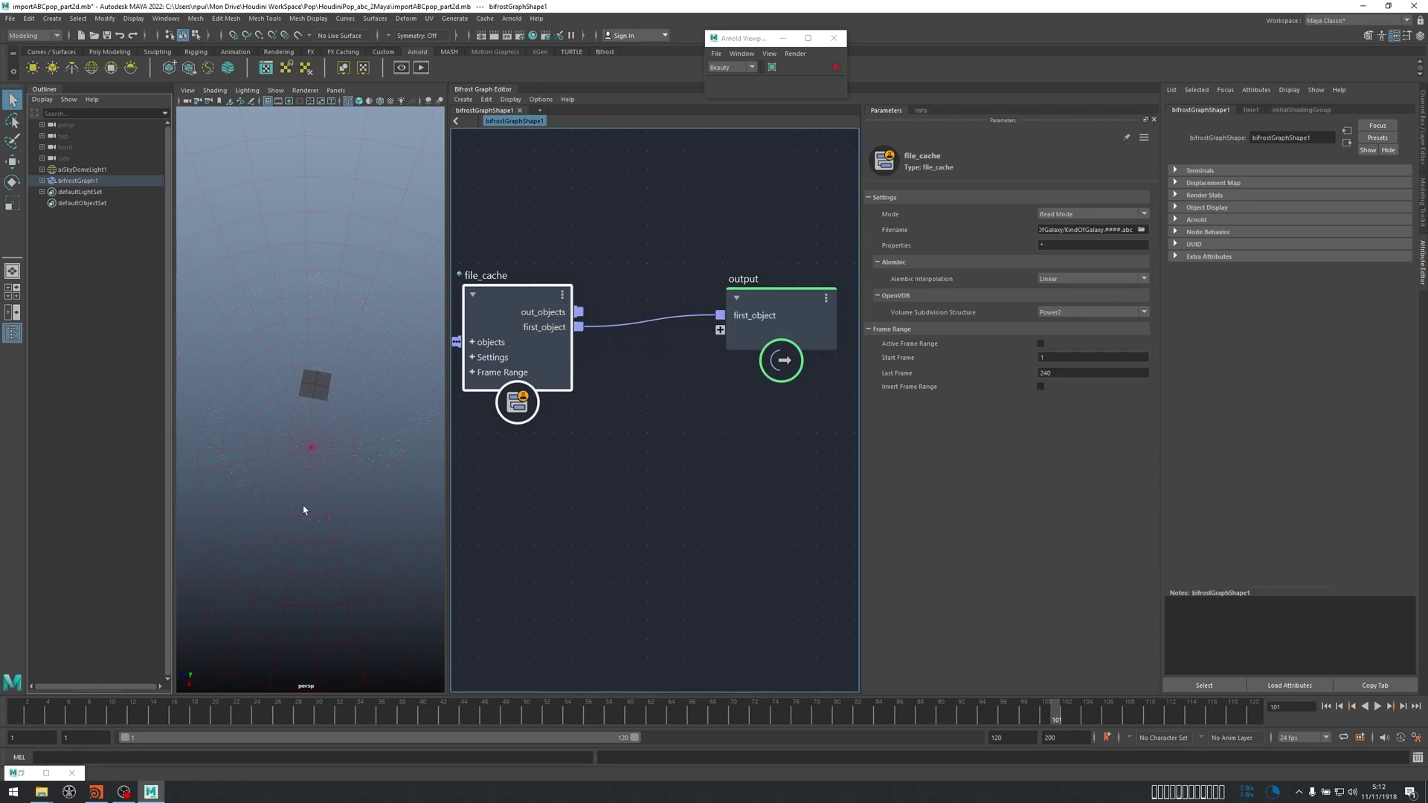
key(alt+b)
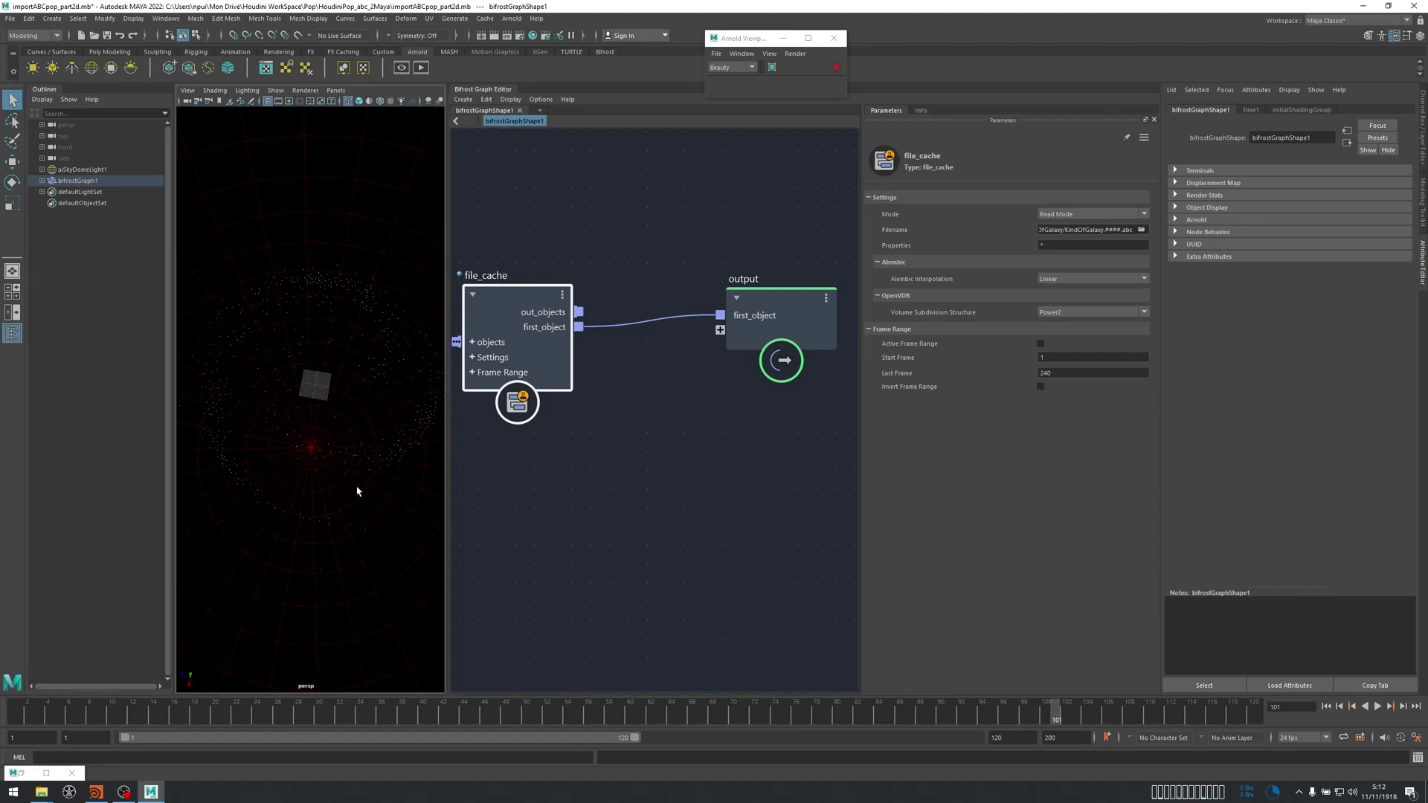
Play back the imported particle sequence in the viewport and stop the playback.
key(alt+v)
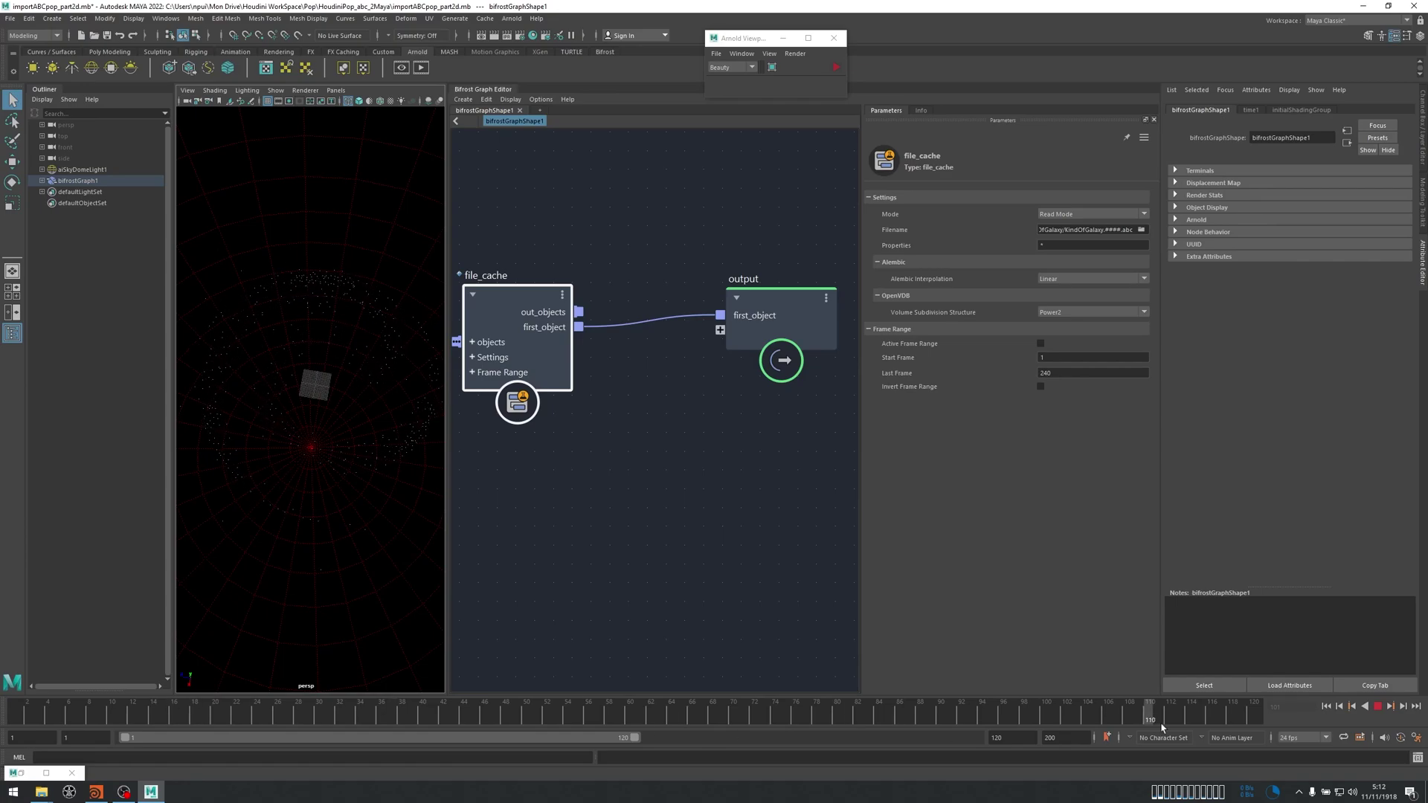
key(alt+v)
Move the output node farther from the file_cache node to make room between them.
key(a)
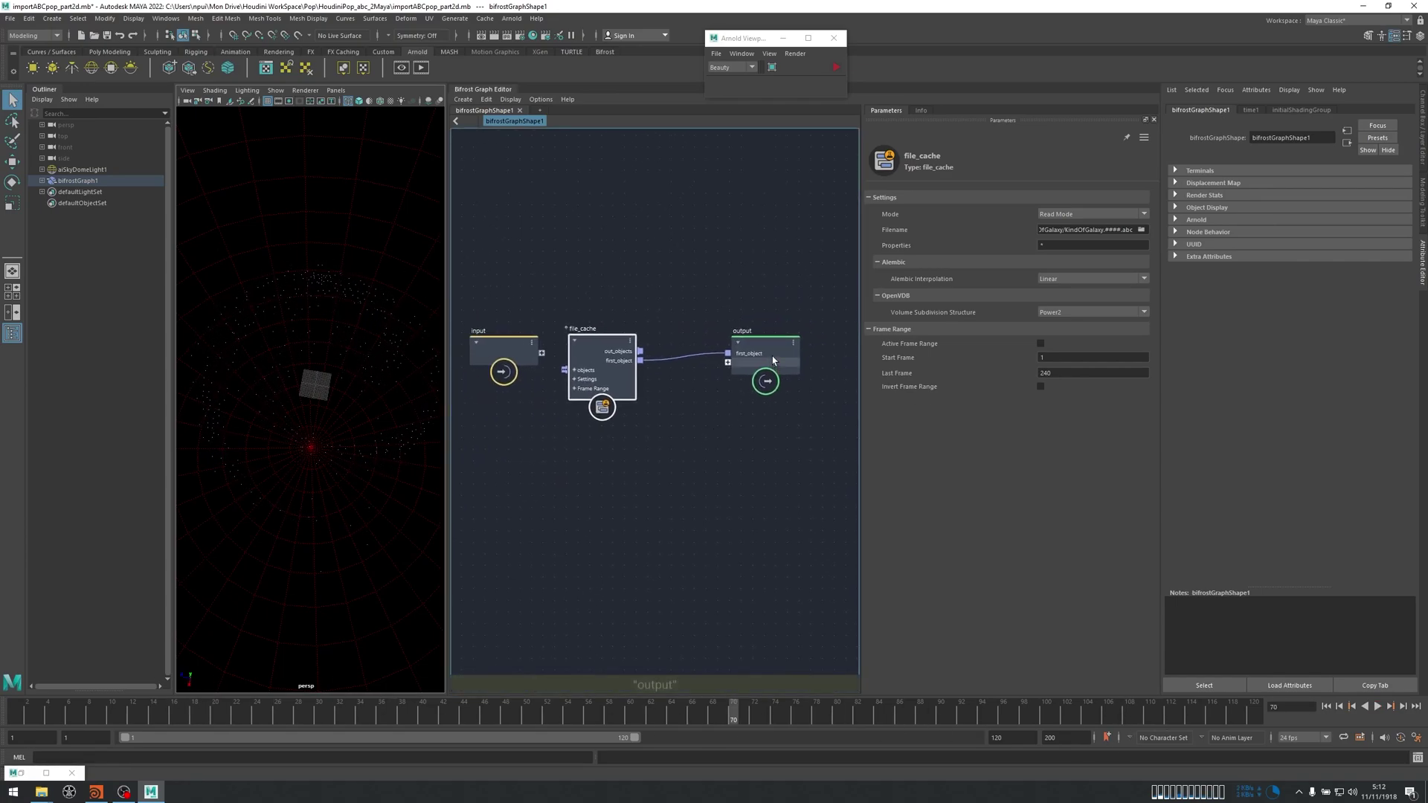
click(770, 344)
drag(770, 345, 823, 342)
alt+middle_drag(727, 434, 725, 397)
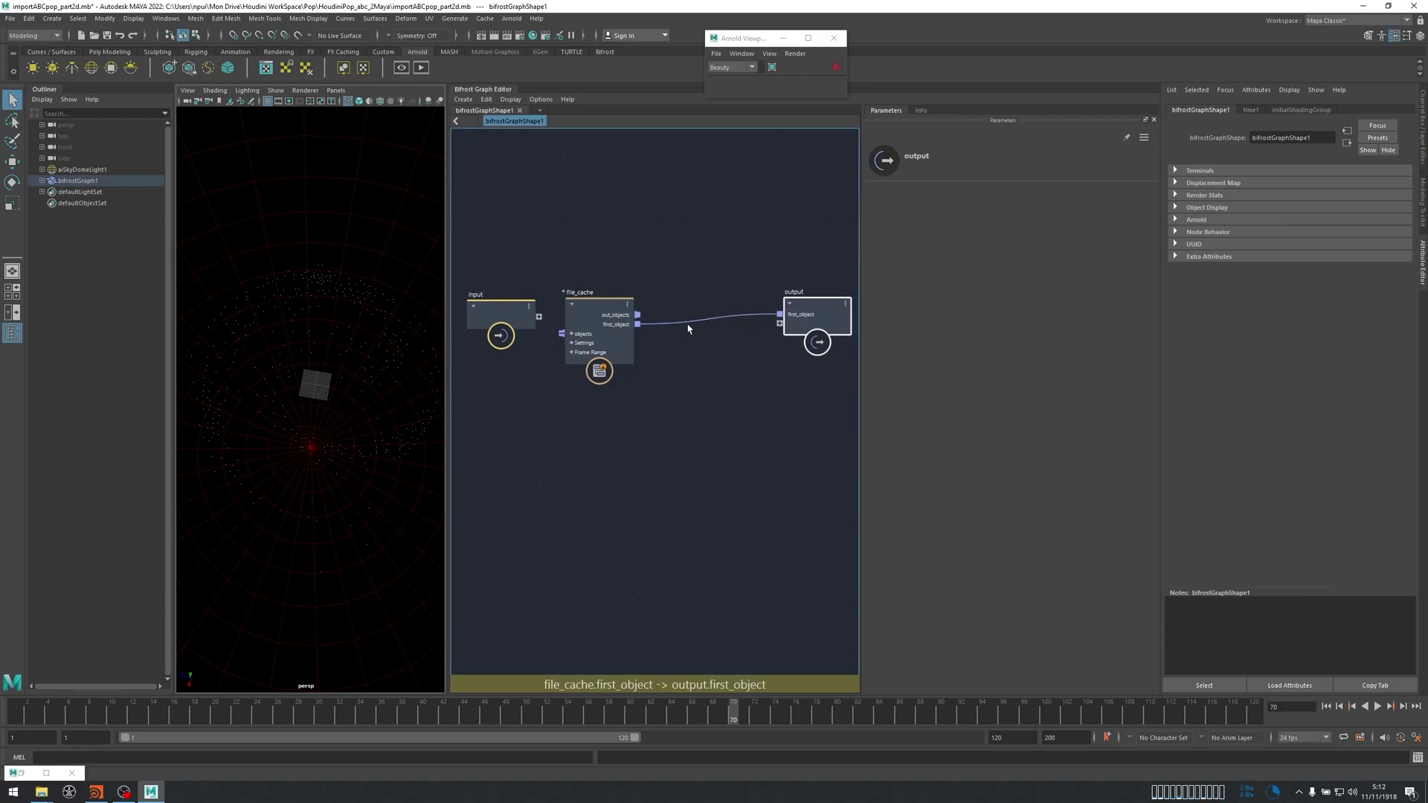
drag(539, 221, 632, 361)
click(692, 361)
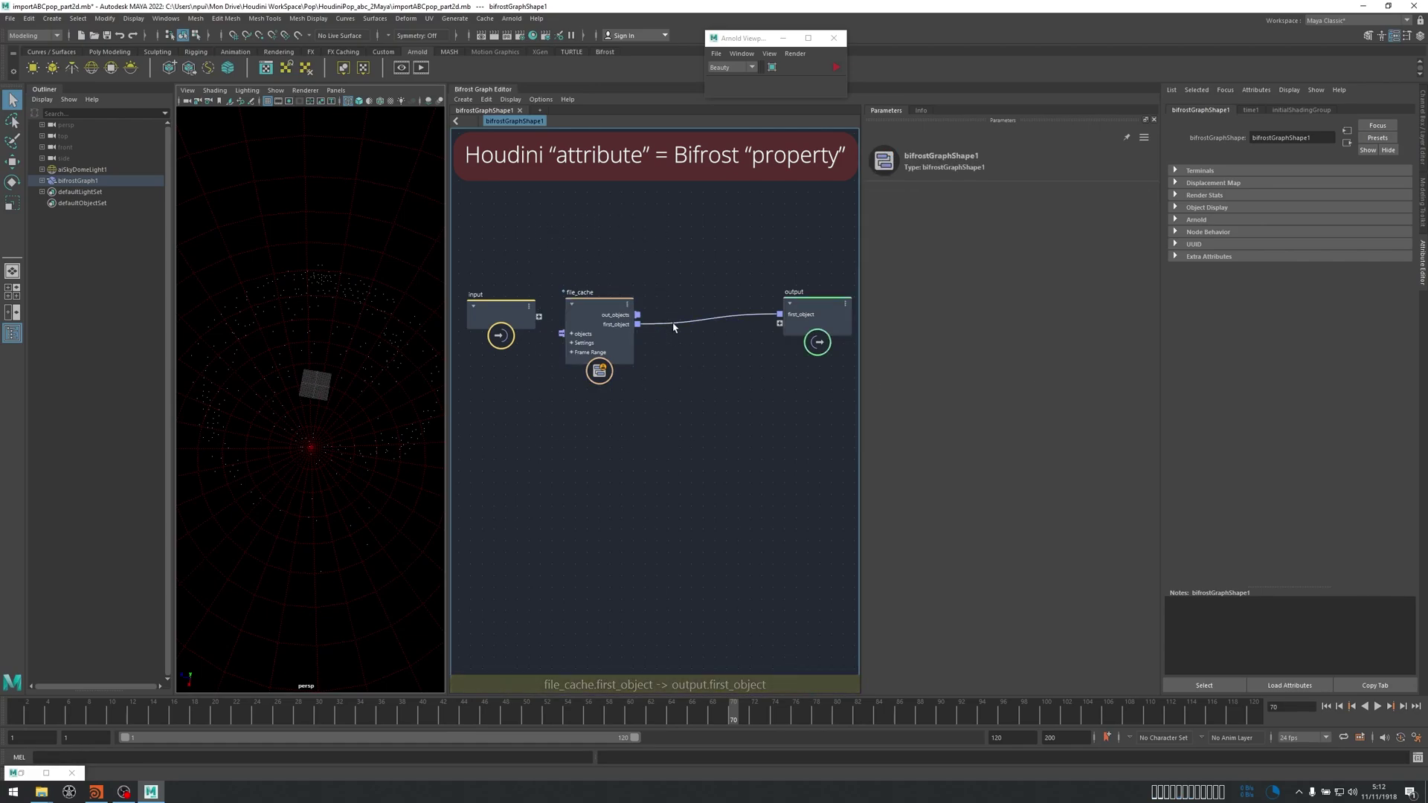
Add a watchpoint on the connection from file_cache first_object to the output and examine the point properties it lists.
scroll(691, 351, up, 3)
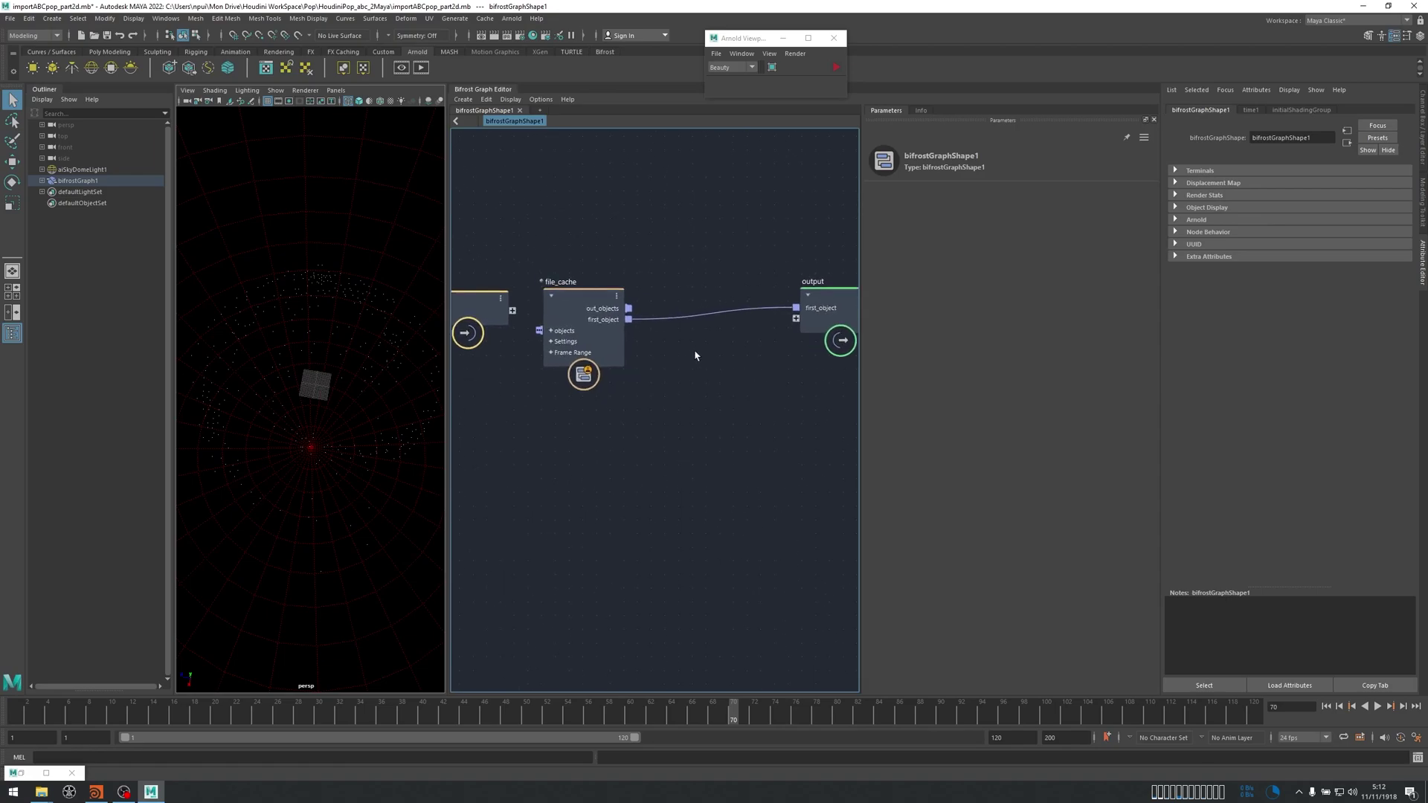
drag(857, 438, 874, 438)
right_click(646, 332)
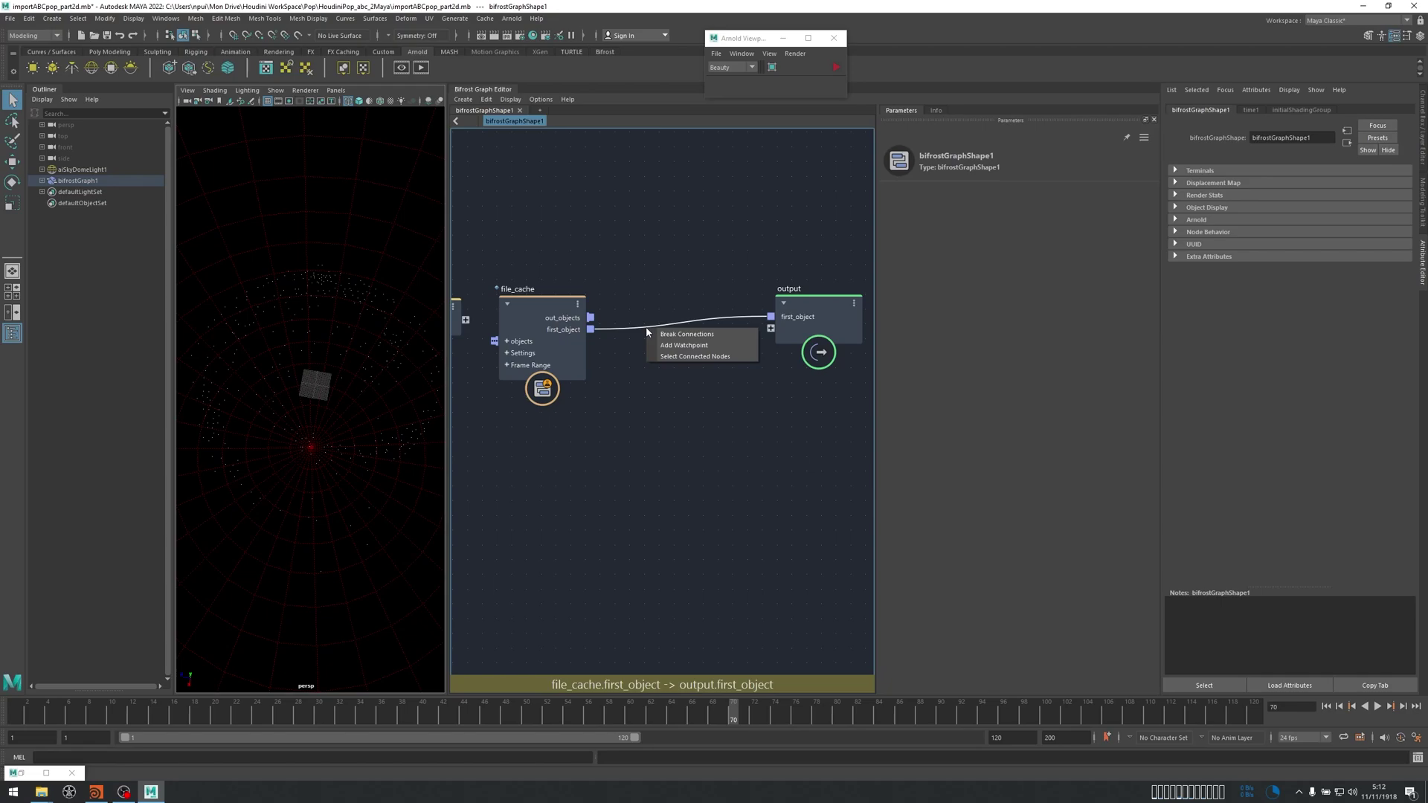
click(718, 346)
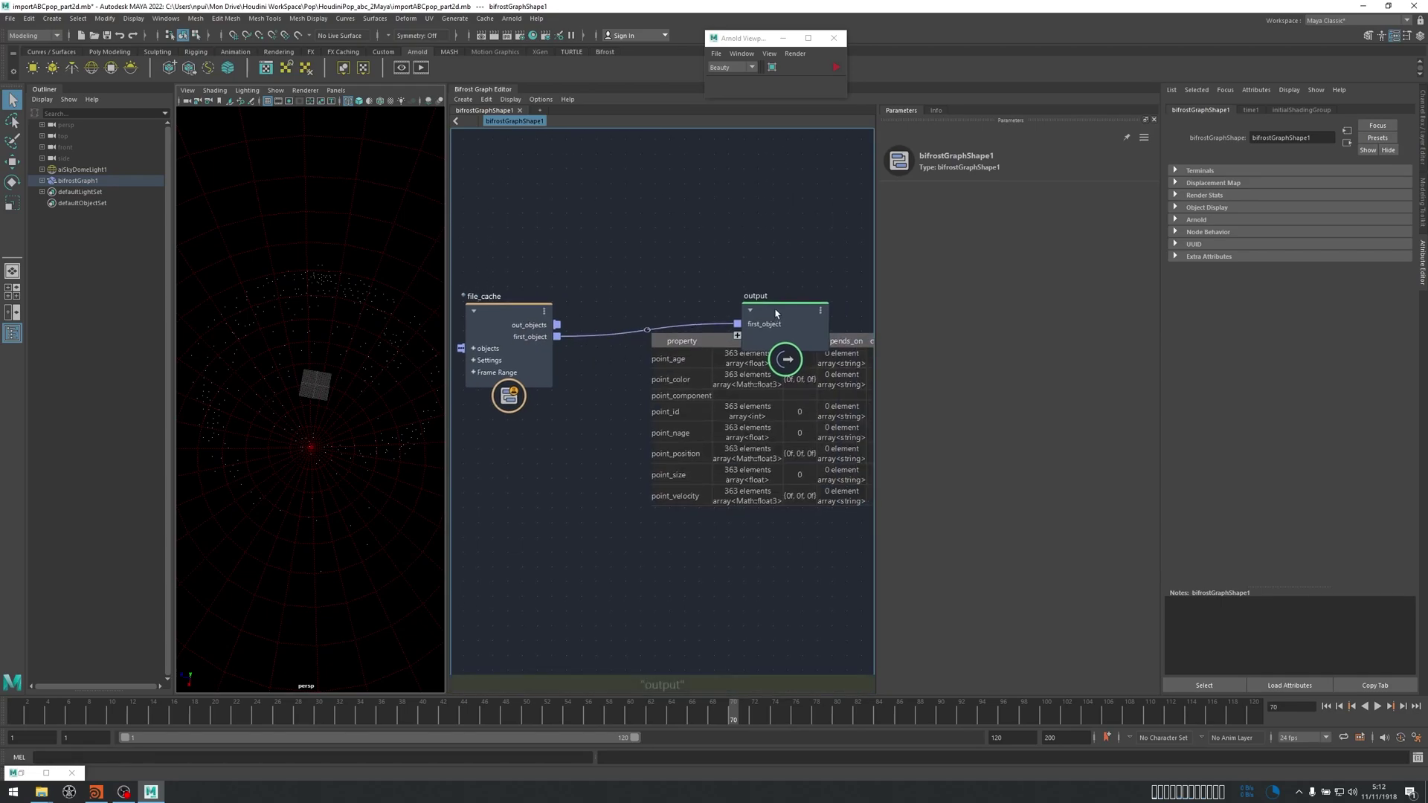
drag(775, 314, 759, 228)
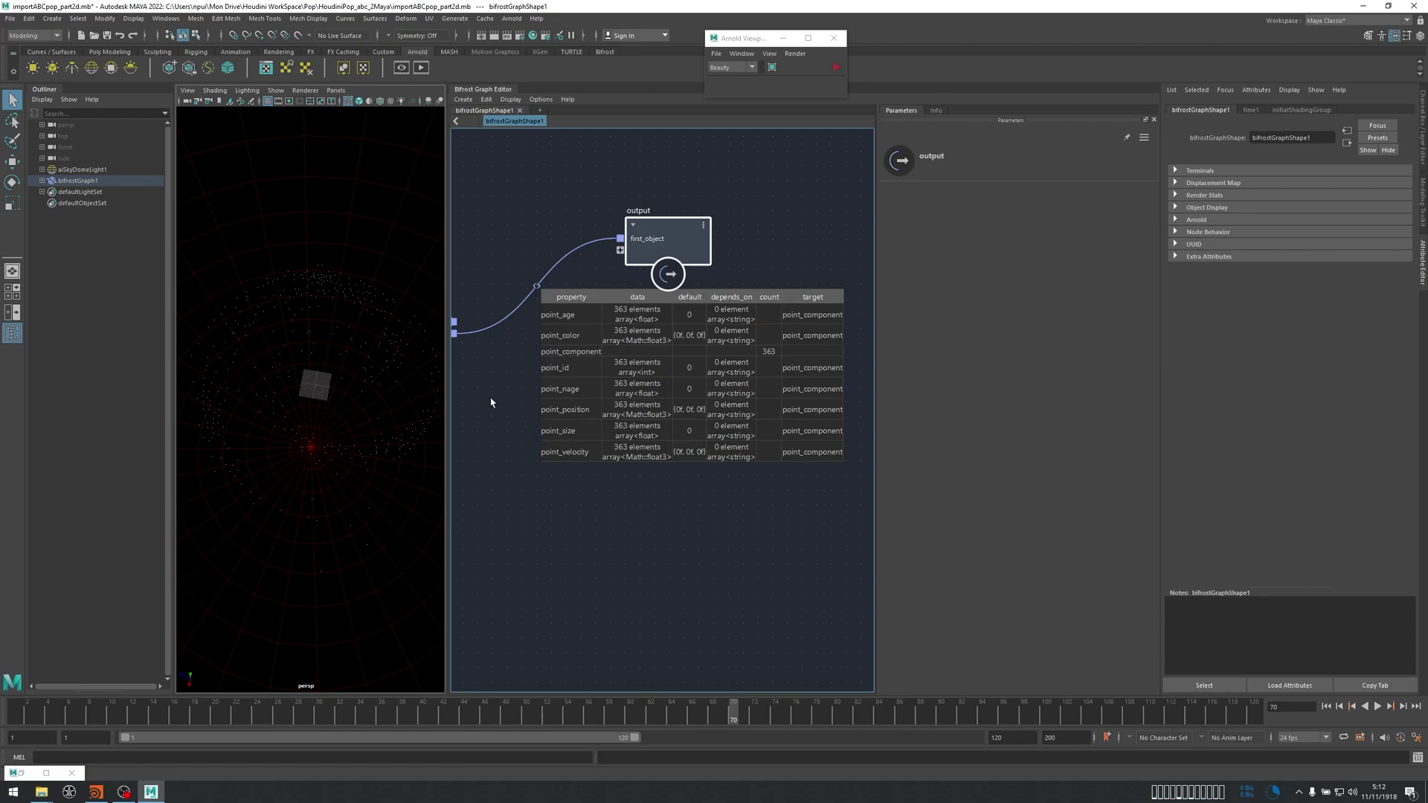
alt+middle_drag(499, 399, 551, 381)
alt+right_drag(550, 380, 521, 506)
alt+middle_drag(671, 384, 675, 429)
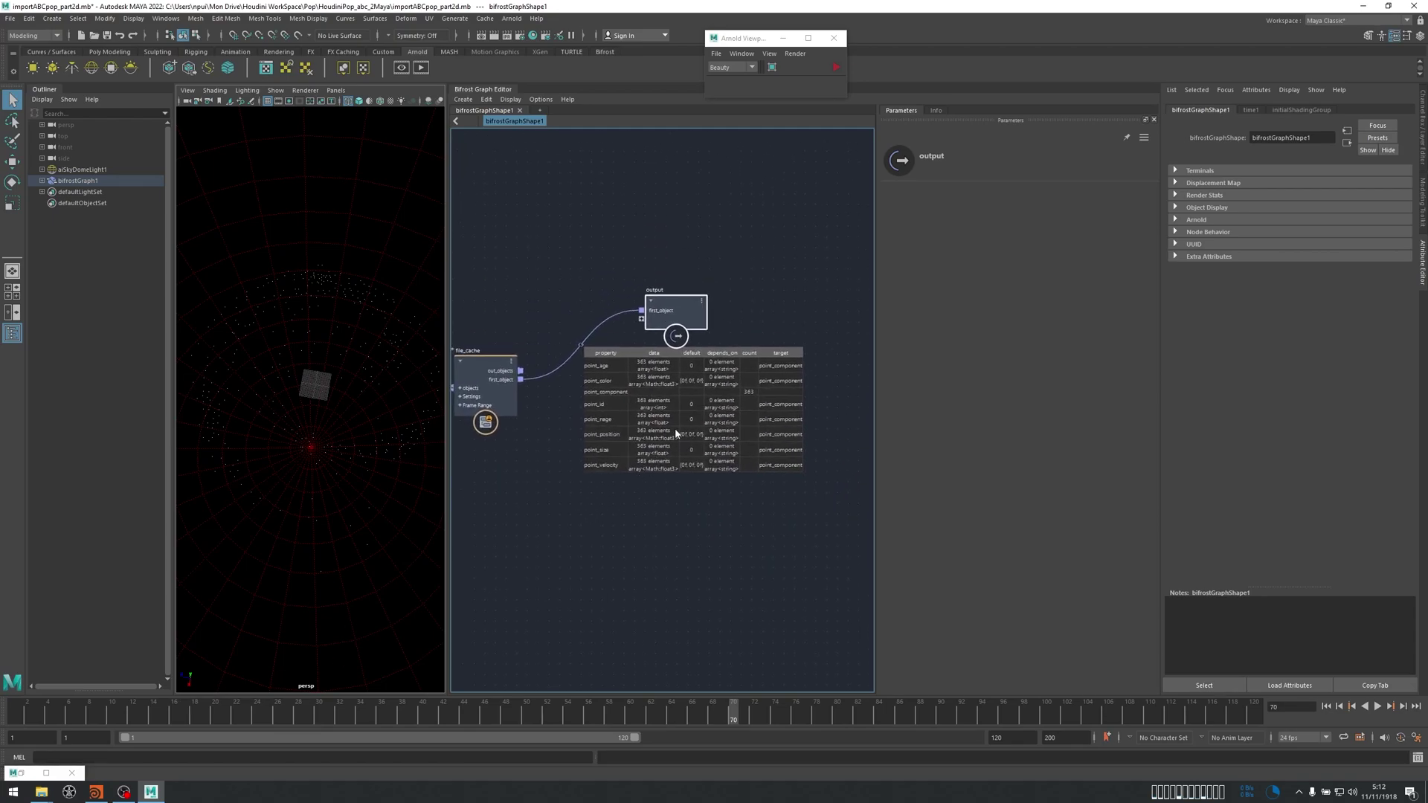
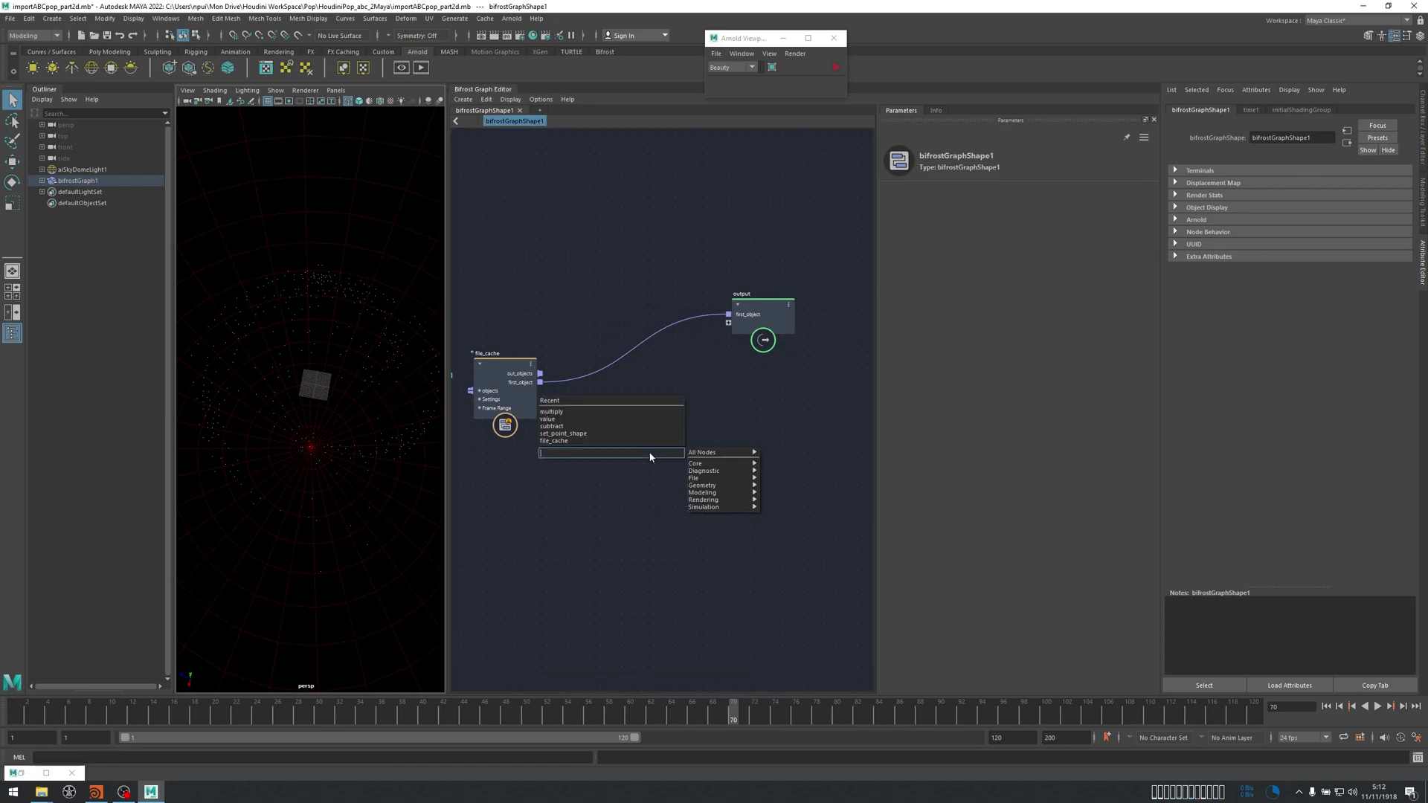
Add a set_Arnold_points_settings node to the Bifrost graph.
text(se)
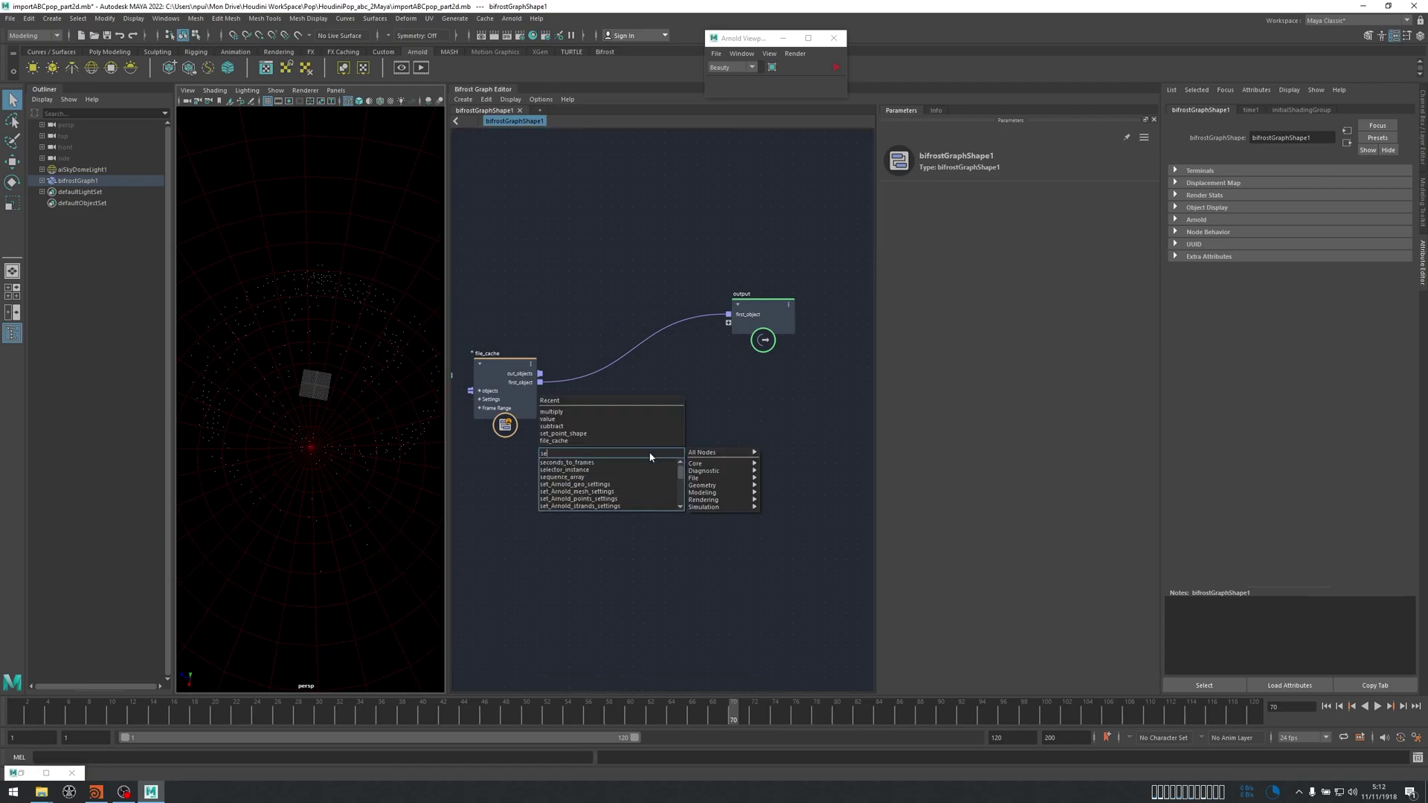
text(t_arno)
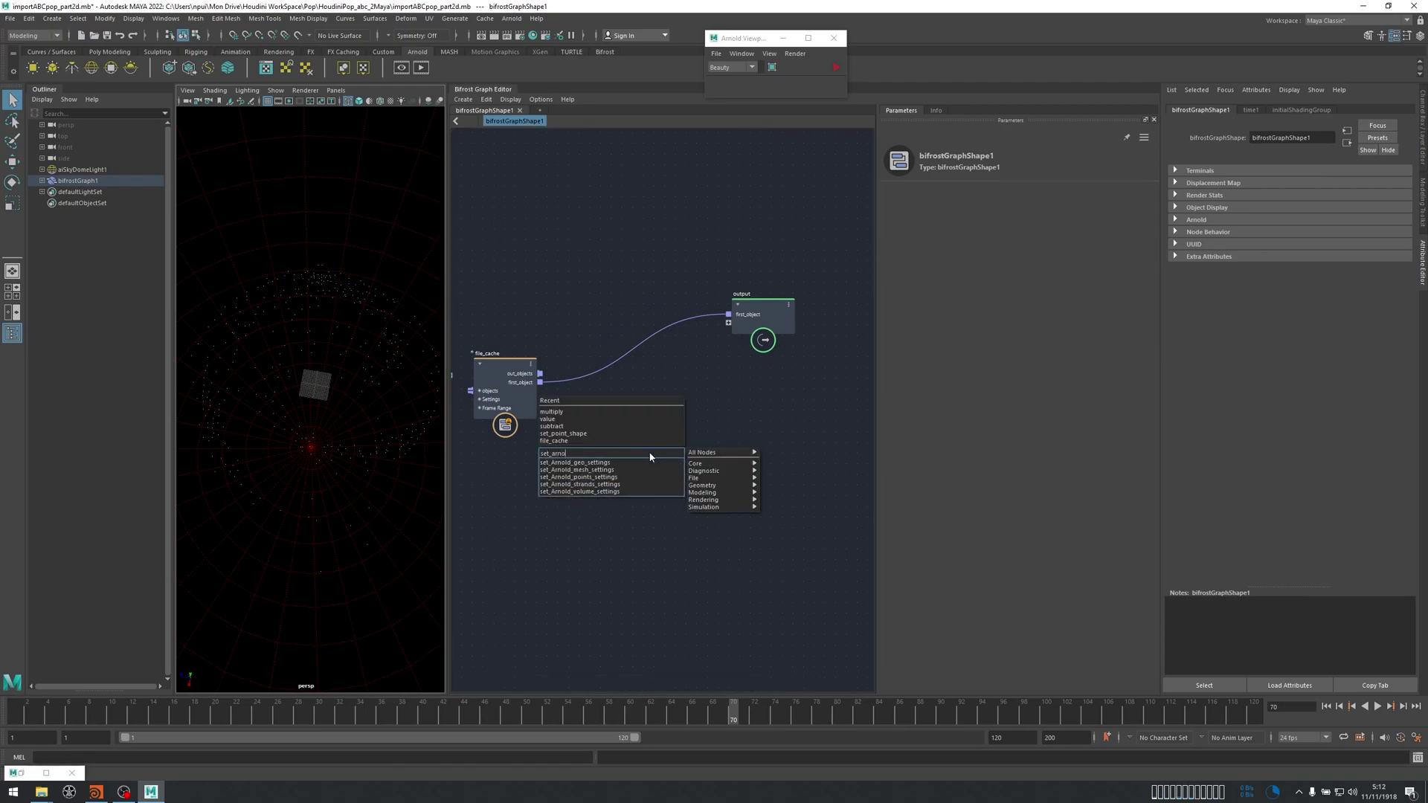
key(Down)
key(Down)
key(Down)
key(Return)
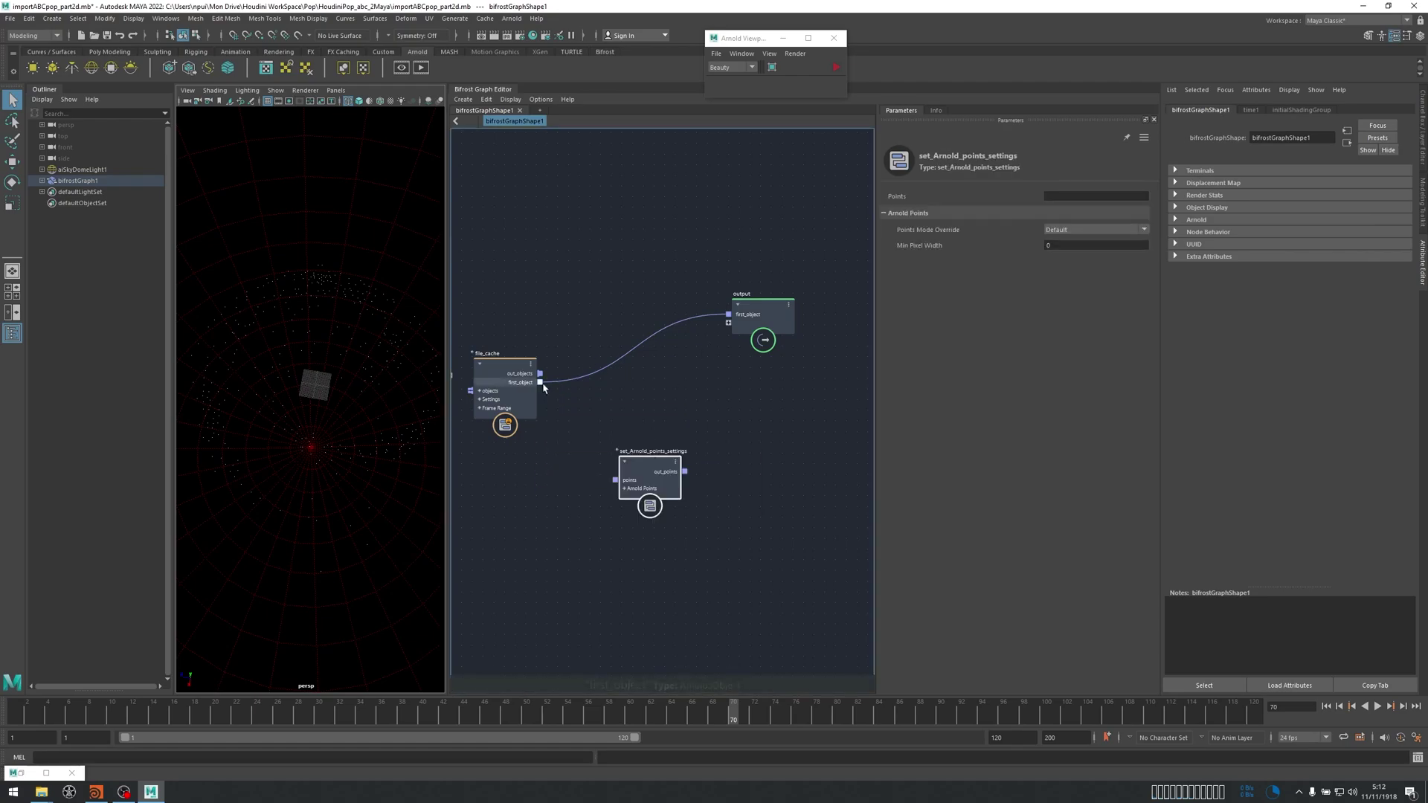
Route file_cache first_object through set_Arnold_points_settings into the graph output and place the node beside the output.
drag(597, 476, 730, 315)
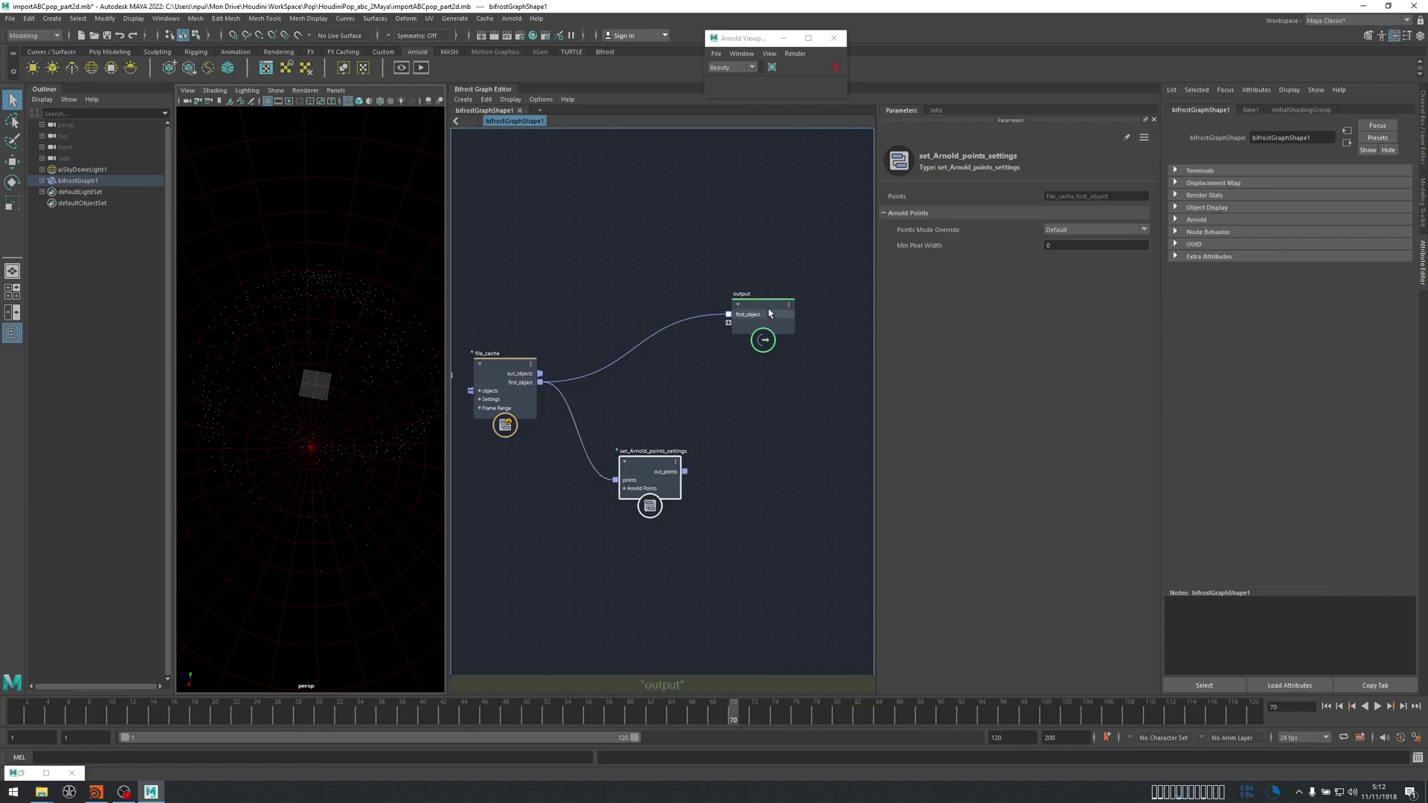
drag(685, 471, 728, 315)
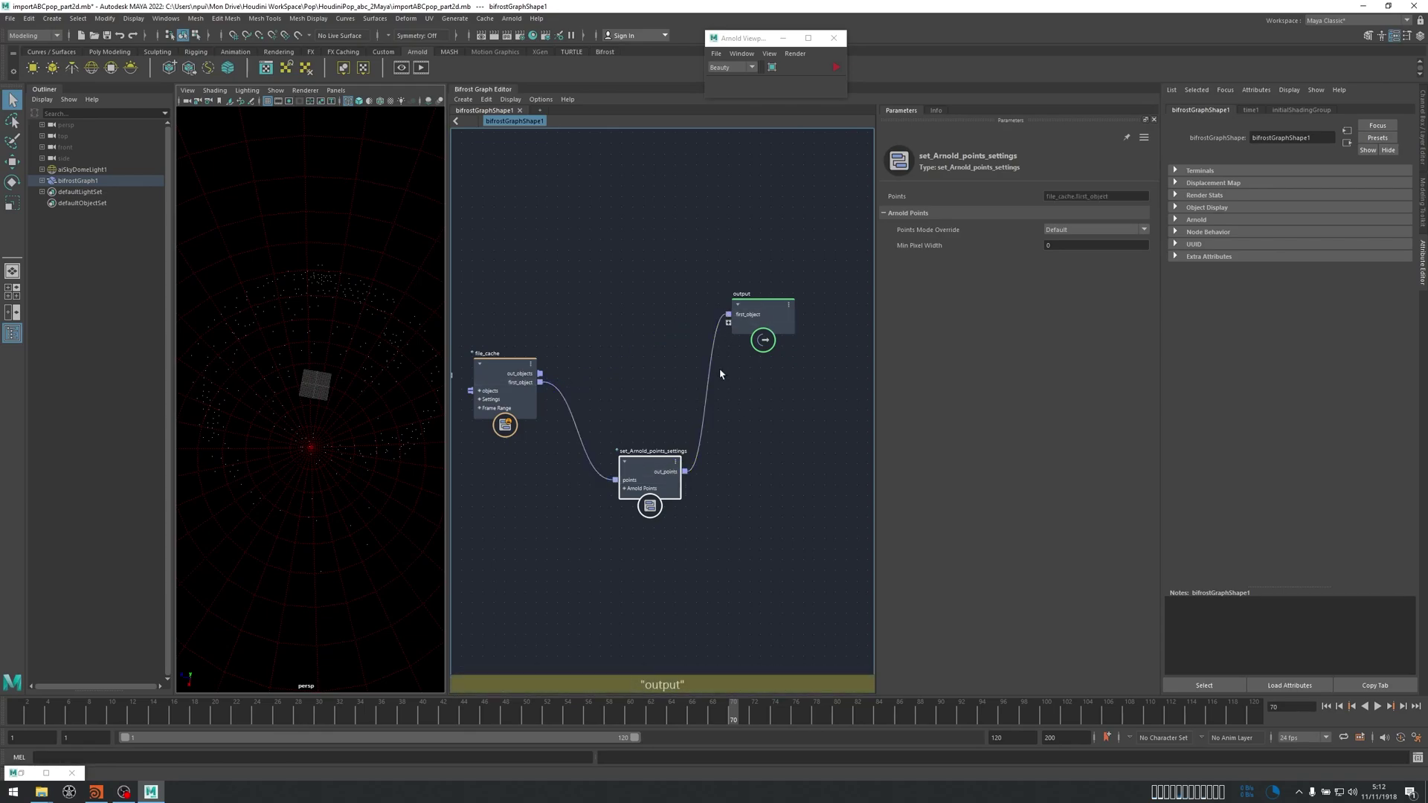
drag(649, 473, 676, 319)
Try the Disk points mode override on set_Arnold_points_settings in the Arnold render, and settle on Sphere.
click(1092, 229)
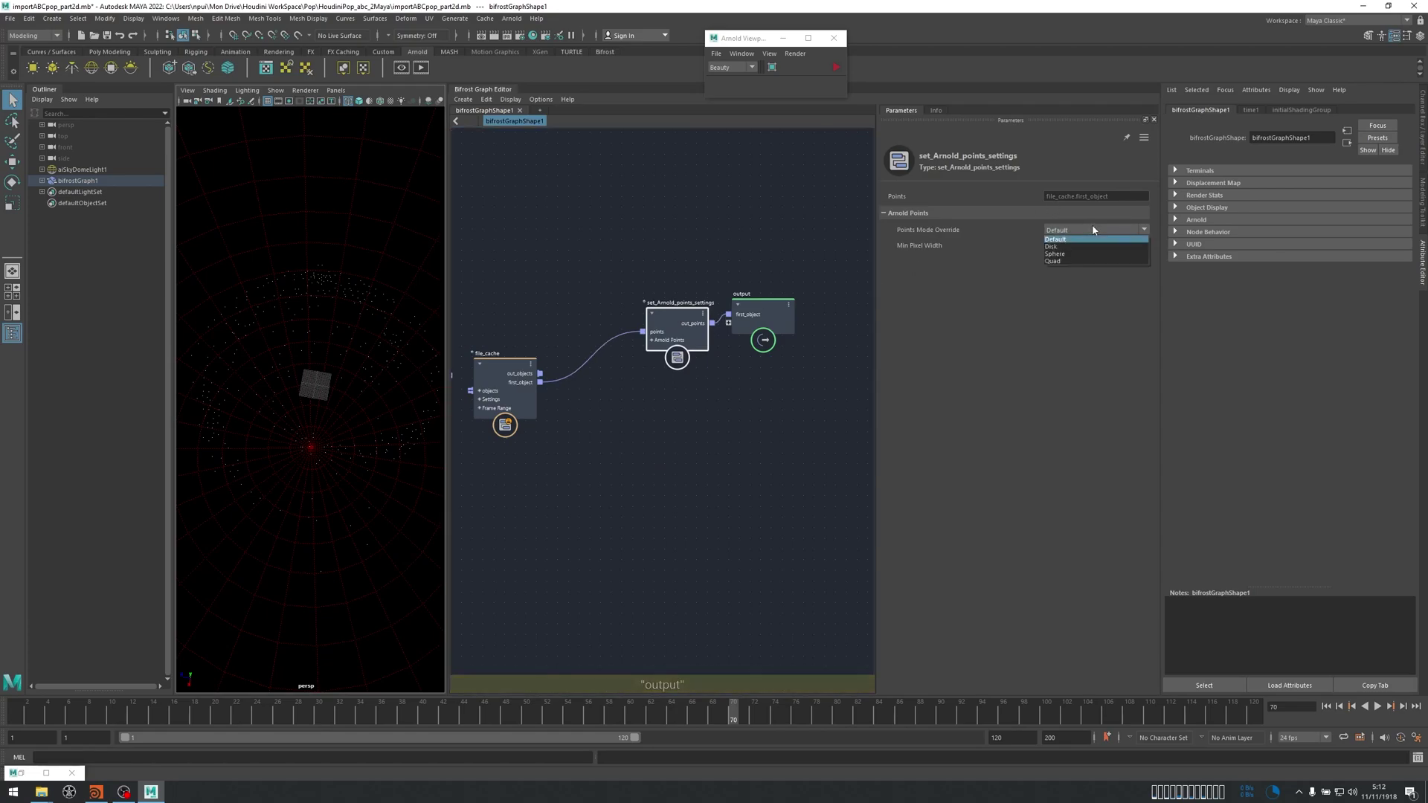
click(1067, 247)
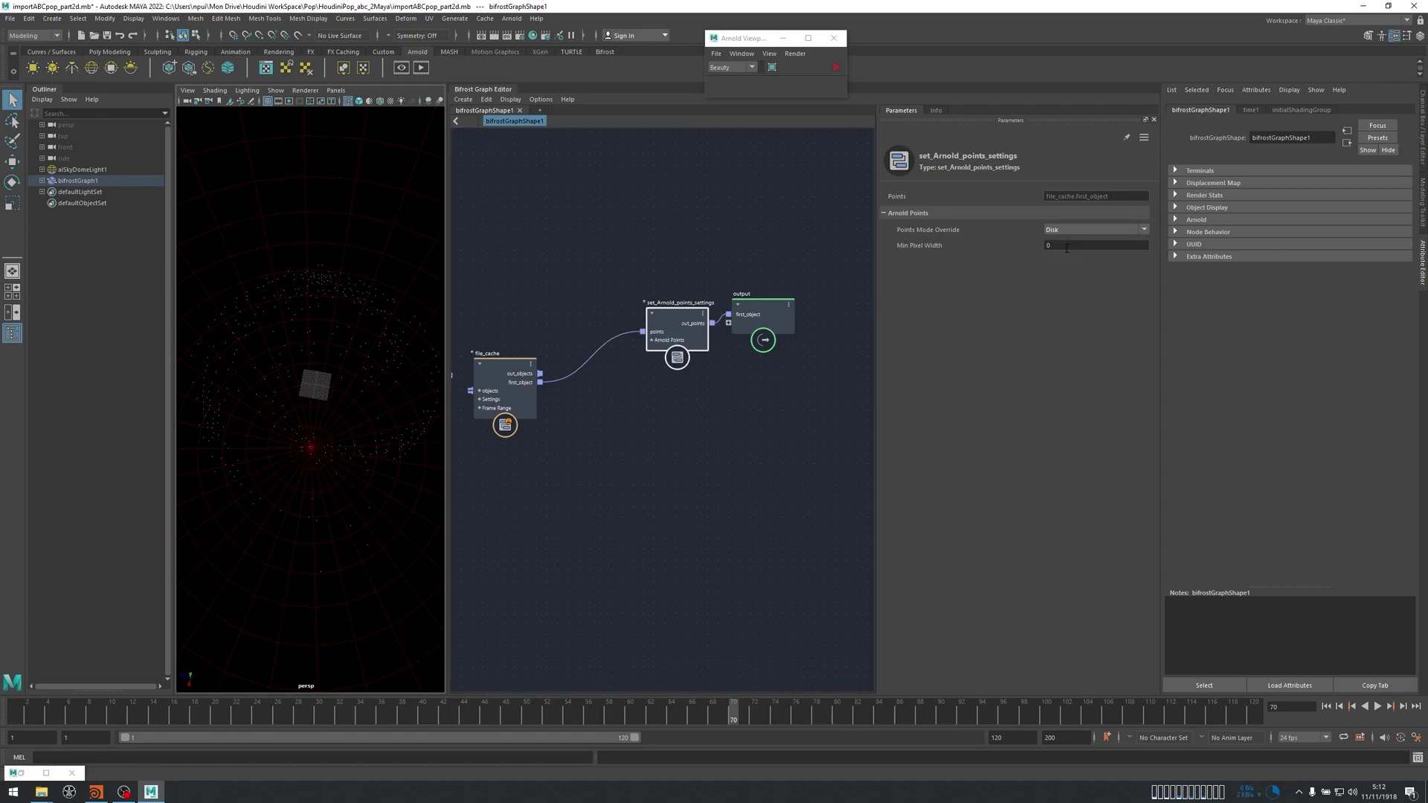
click(1069, 236)
click(1067, 254)
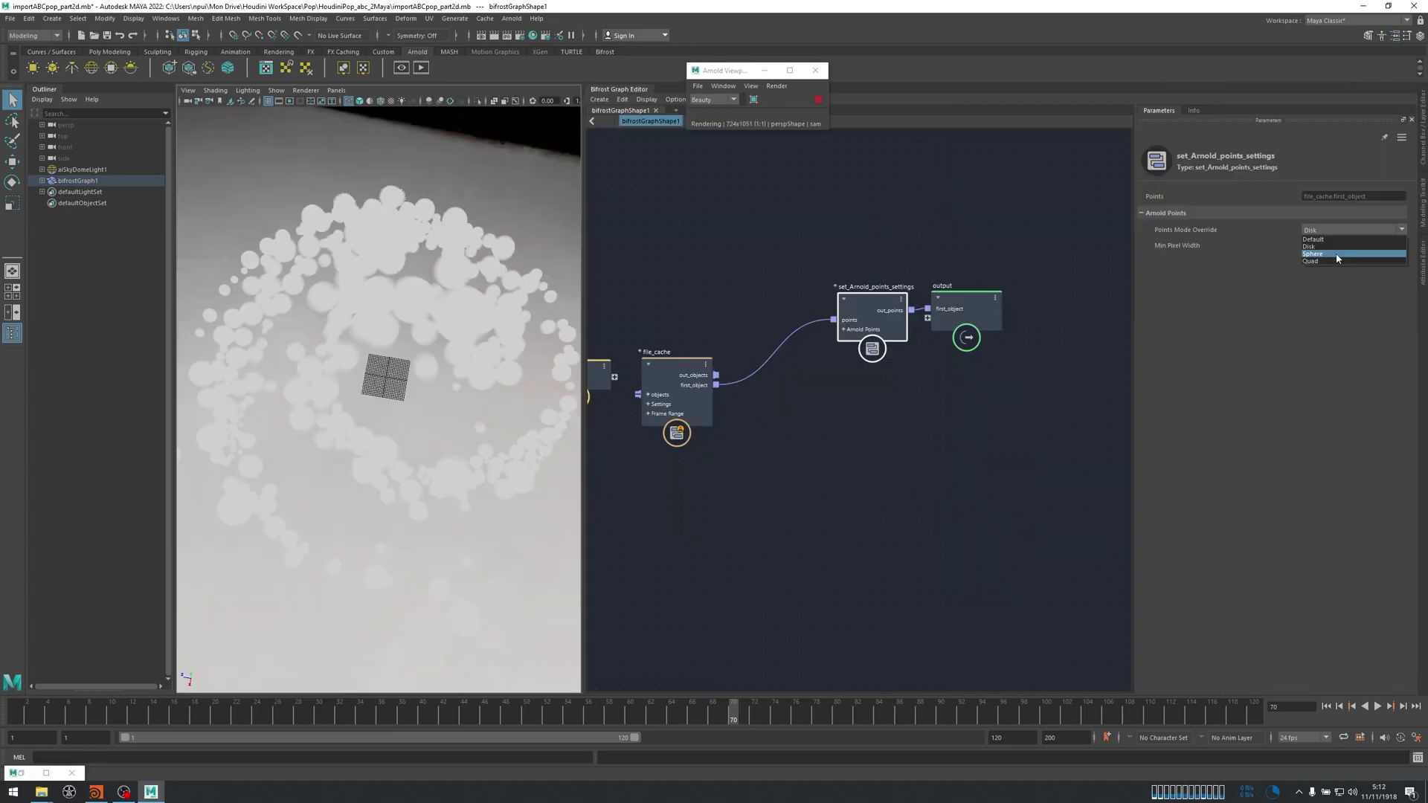
click(1336, 258)
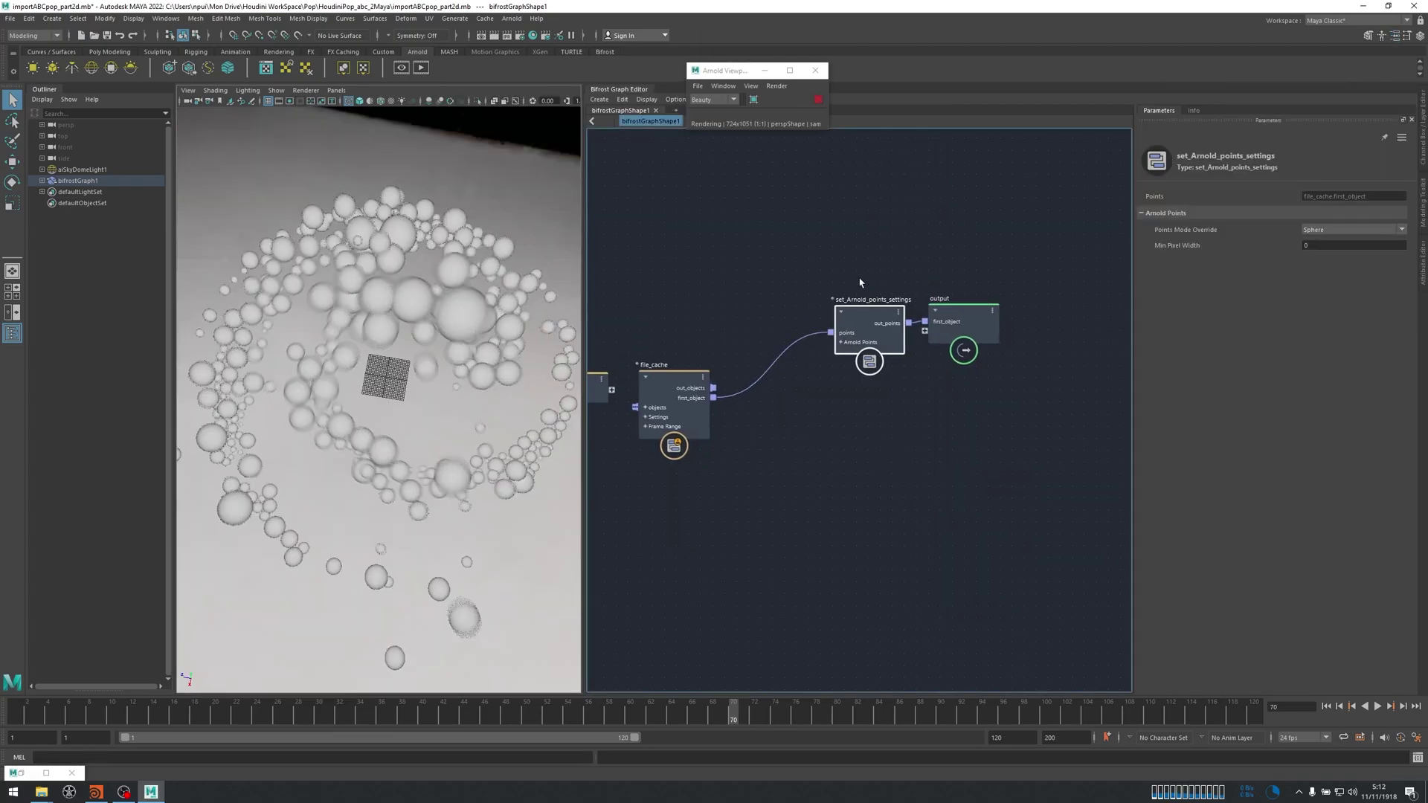
click(866, 471)
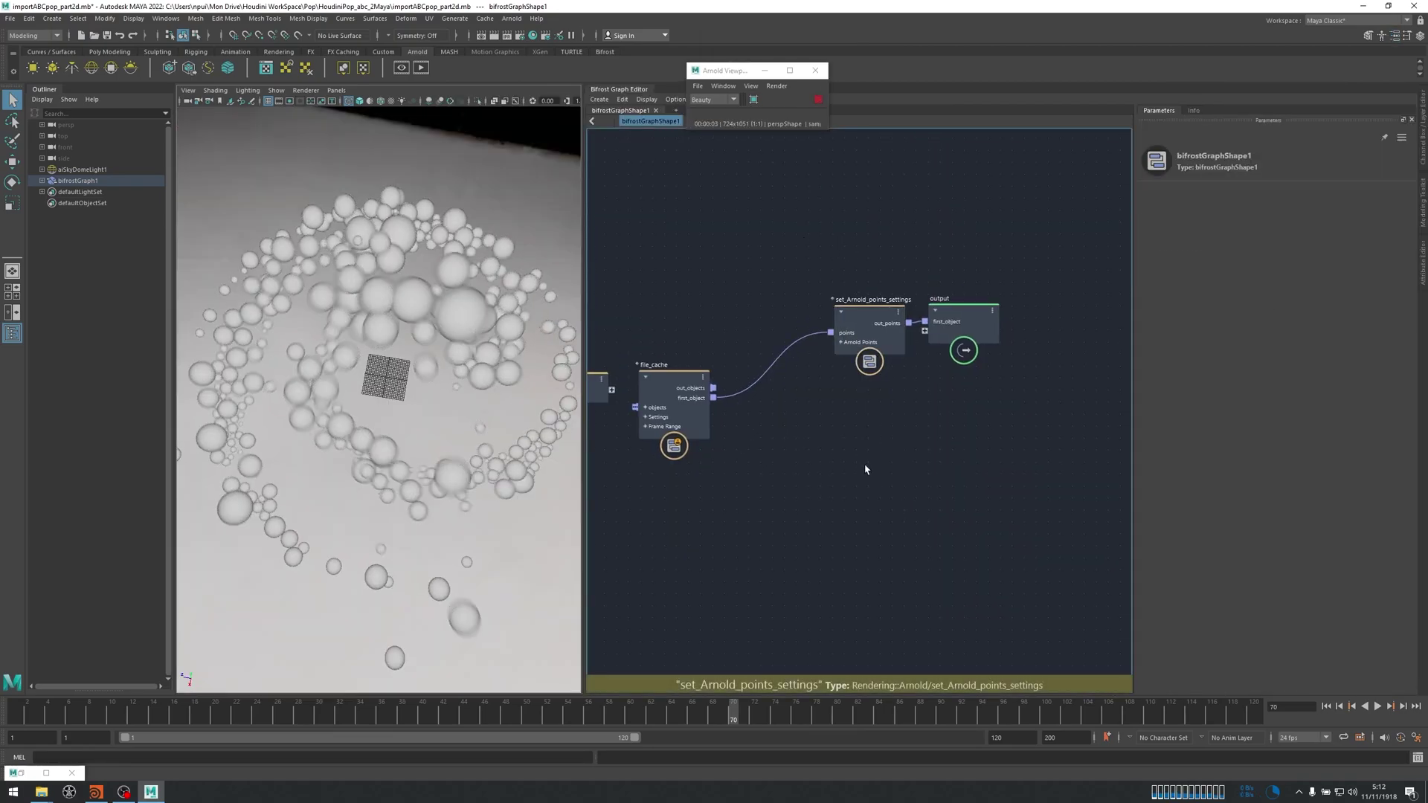
Add a set_point_shape node to the Bifrost graph.
key(Tab)
text(set_point)
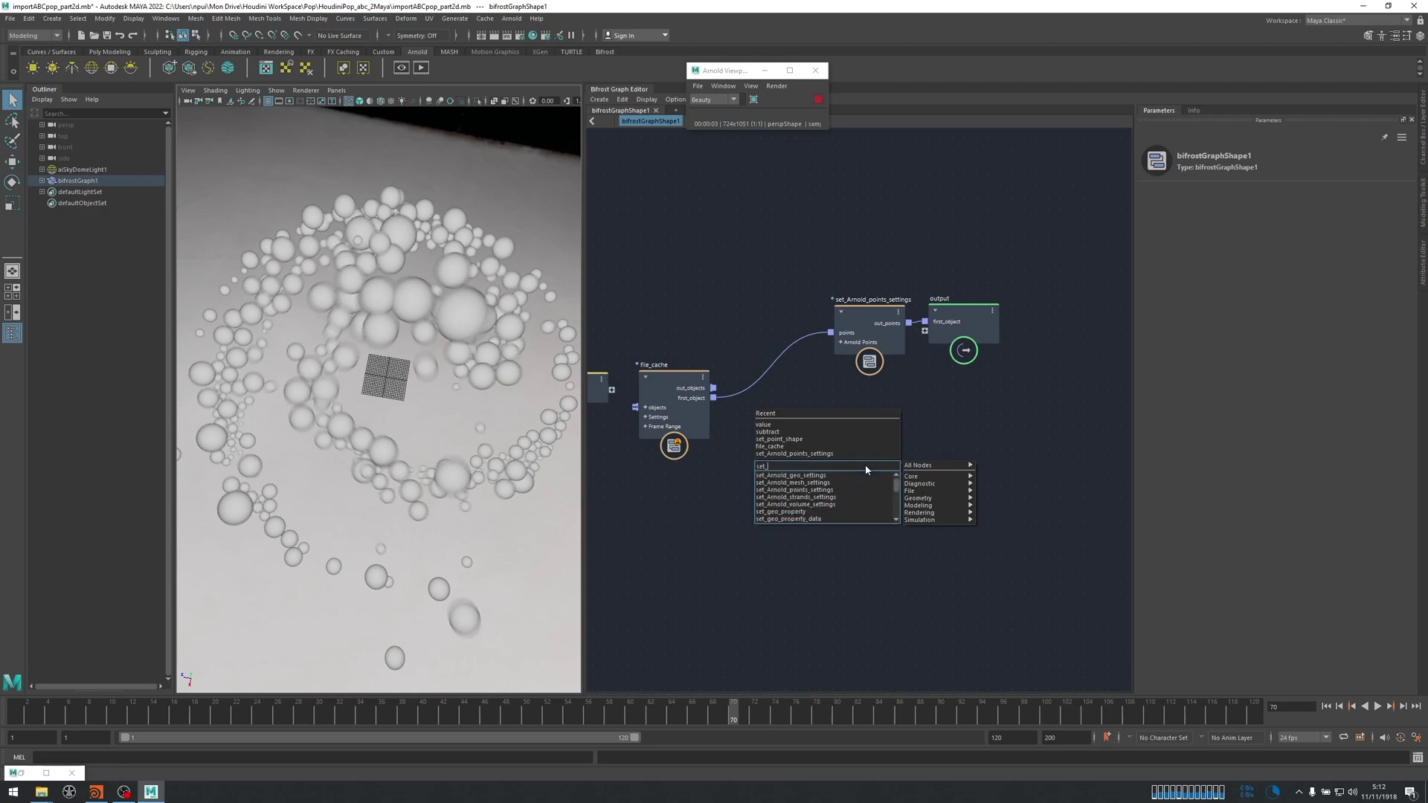
key(Down)
key(Down)
key(Down)
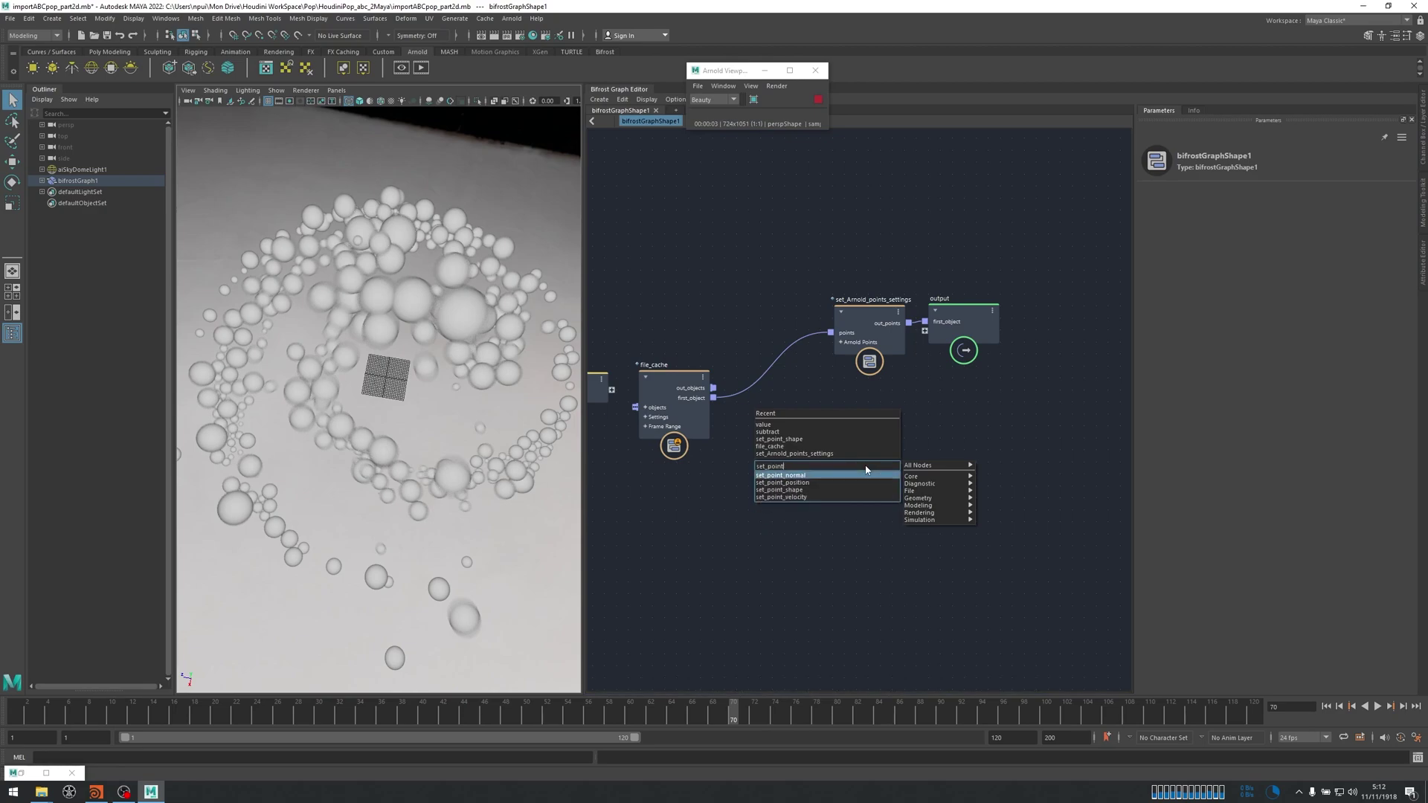
key(Return)
Connect file_cache first_object through set_point_shape into the output, and move set_Arnold_points_settings above it.
scroll(906, 484, up, 1)
drag(883, 477, 886, 395)
drag(817, 424, 838, 422)
drag(926, 412, 862, 210)
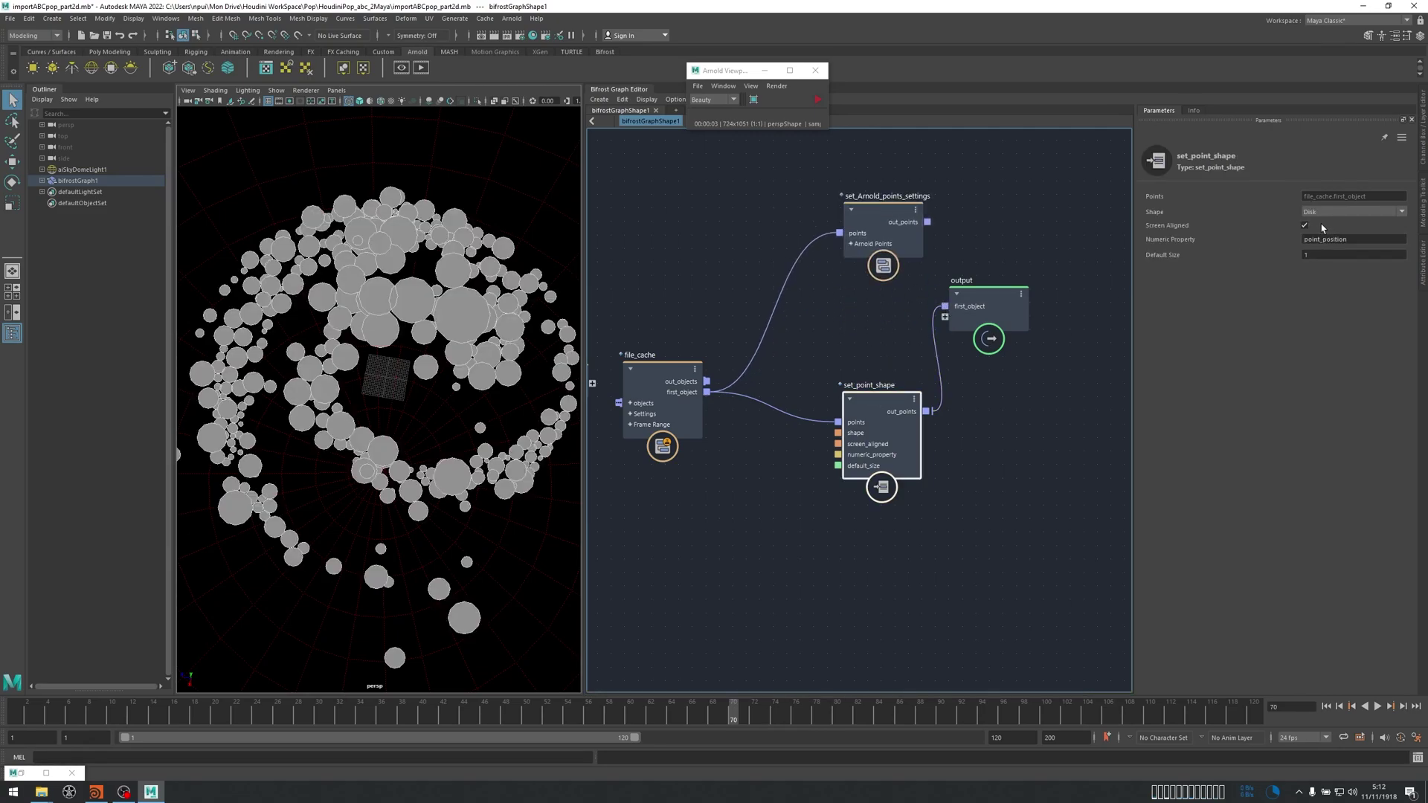
Try the Quad shape on the set_point_shape node and settle on Sphere for the viewport display.
click(1351, 213)
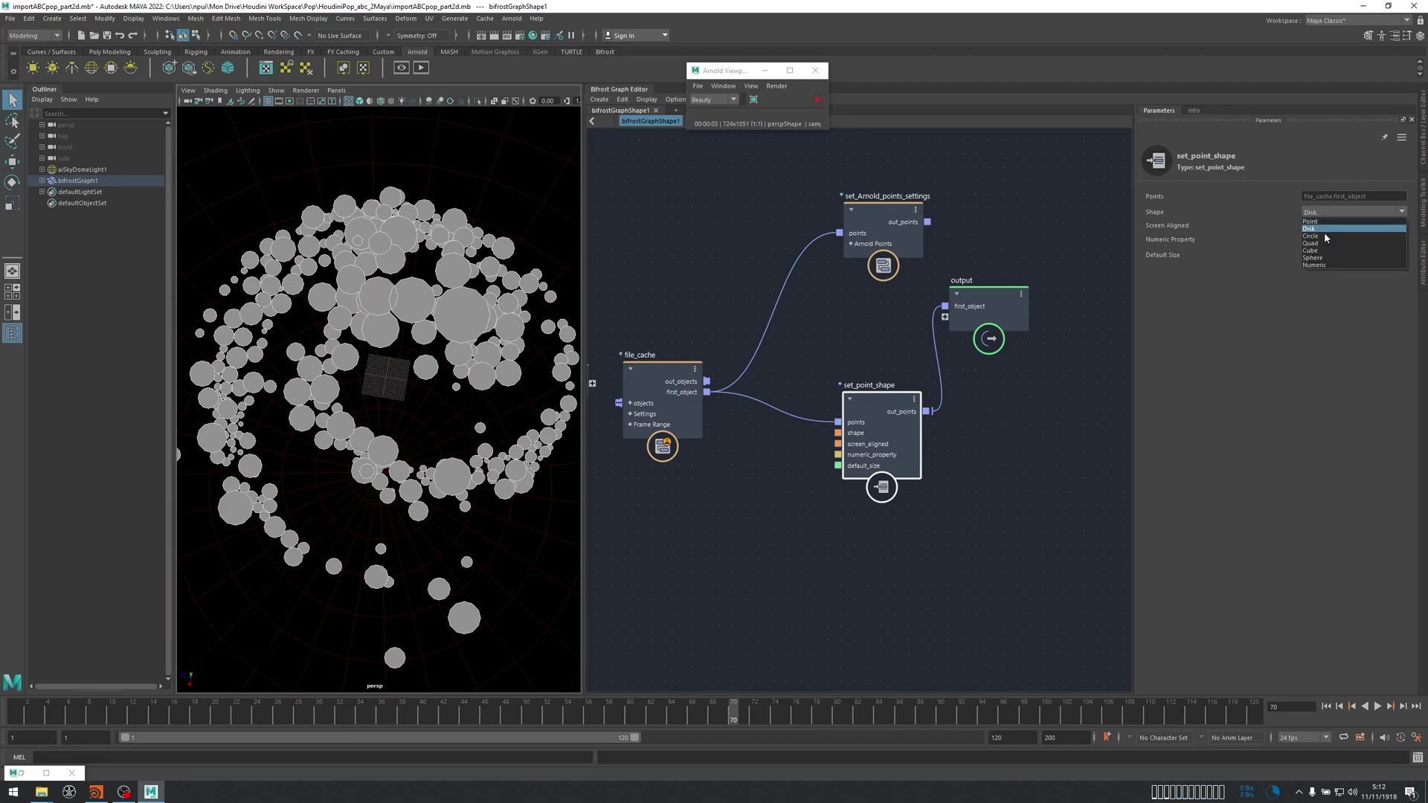
click(1312, 243)
click(1353, 213)
click(1313, 257)
alt+middle_drag(740, 335, 730, 342)
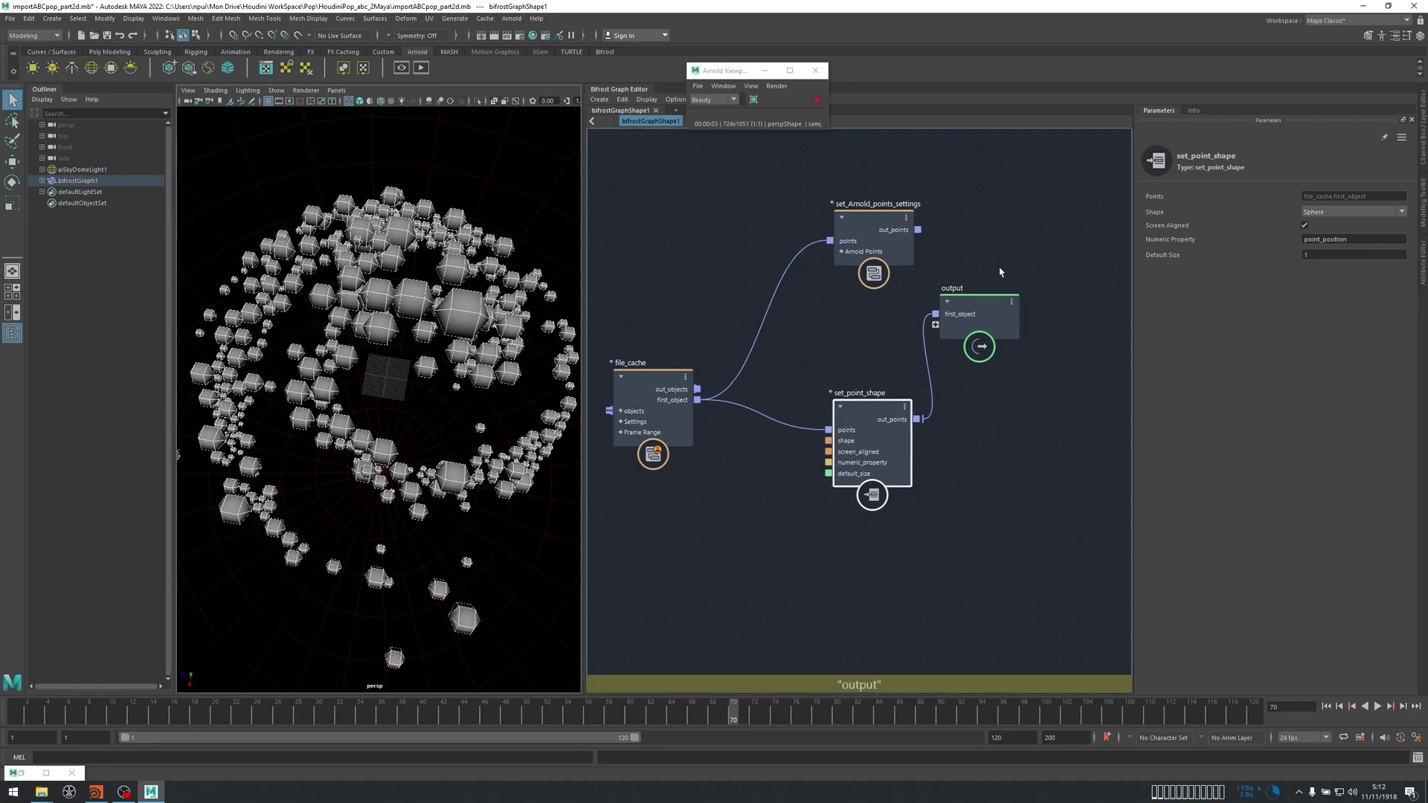
Review the shape options offered by the set_point_shape node.
click(1331, 211)
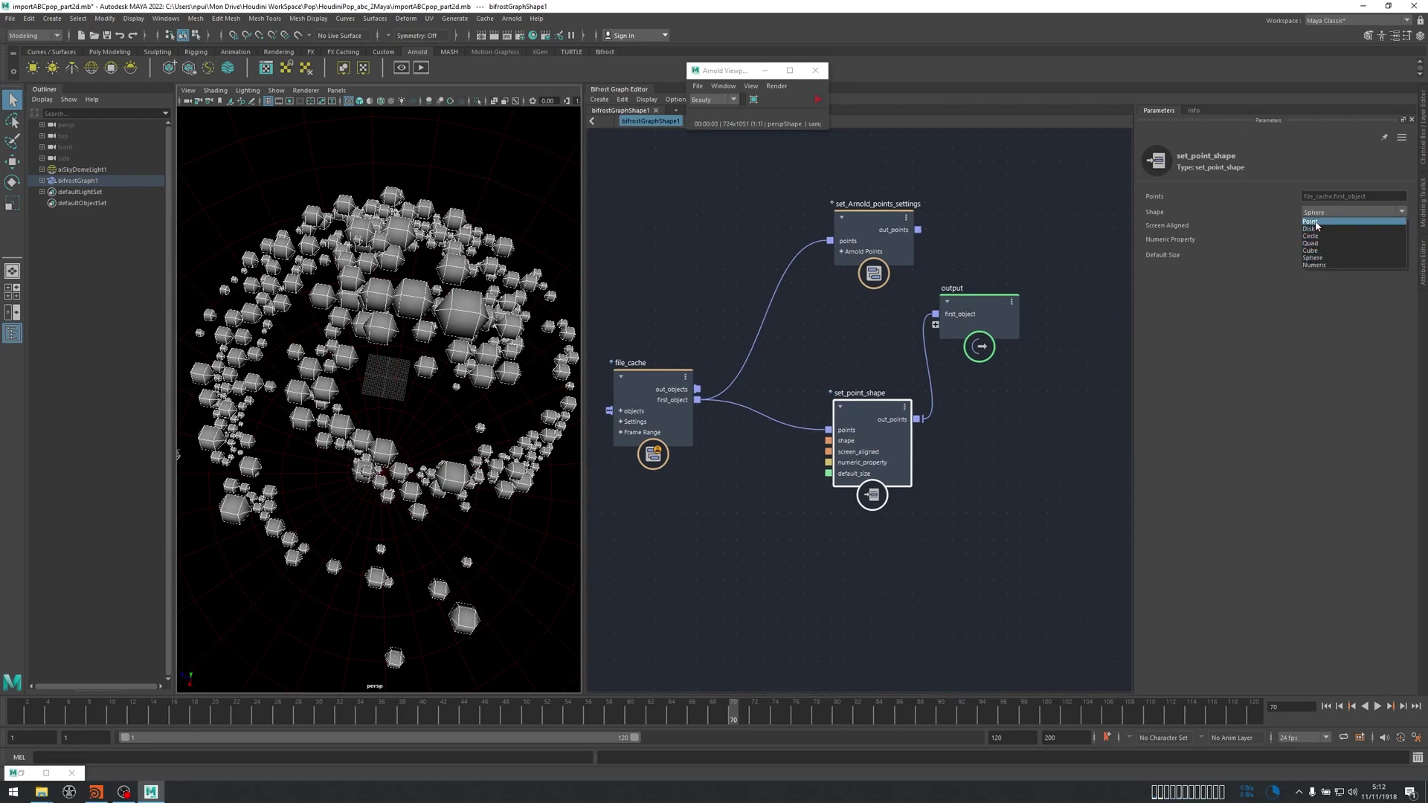
key(Down)
key(Down)
key(Down)
key(Down)
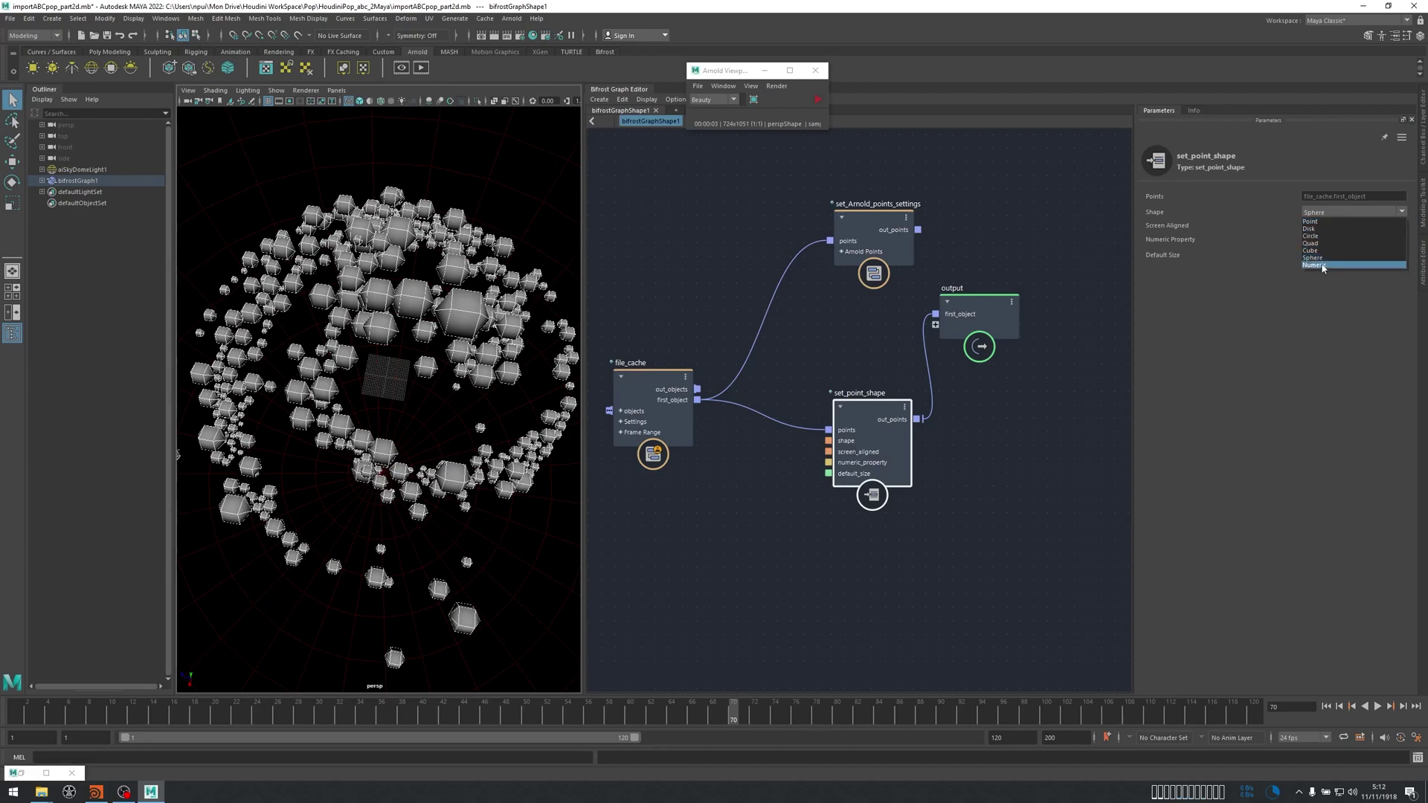
click(1002, 233)
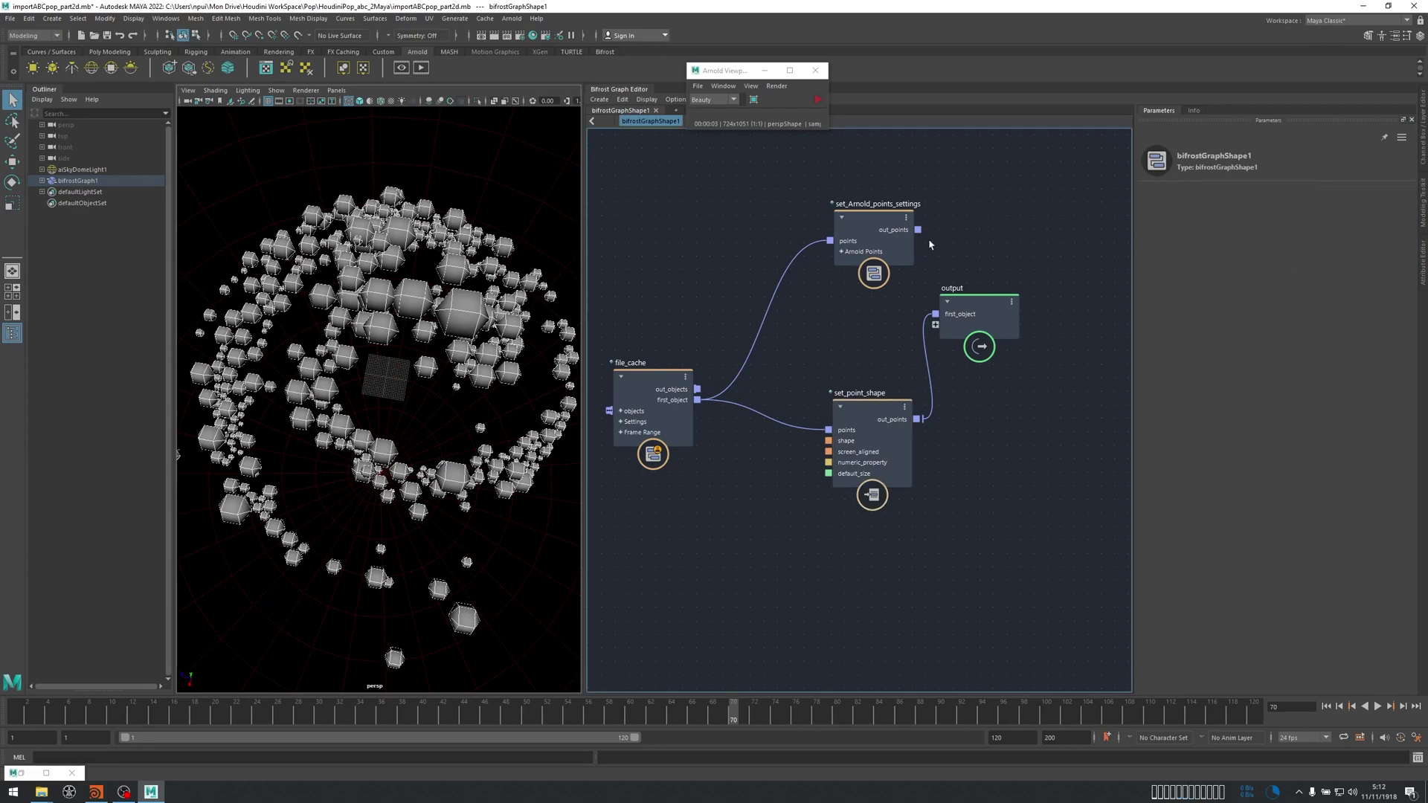
Reconnect set_Arnold_points_settings out_points to the output, and rearrange the nodes with set_point_shape above the Arnold settings node.
drag(918, 230, 945, 316)
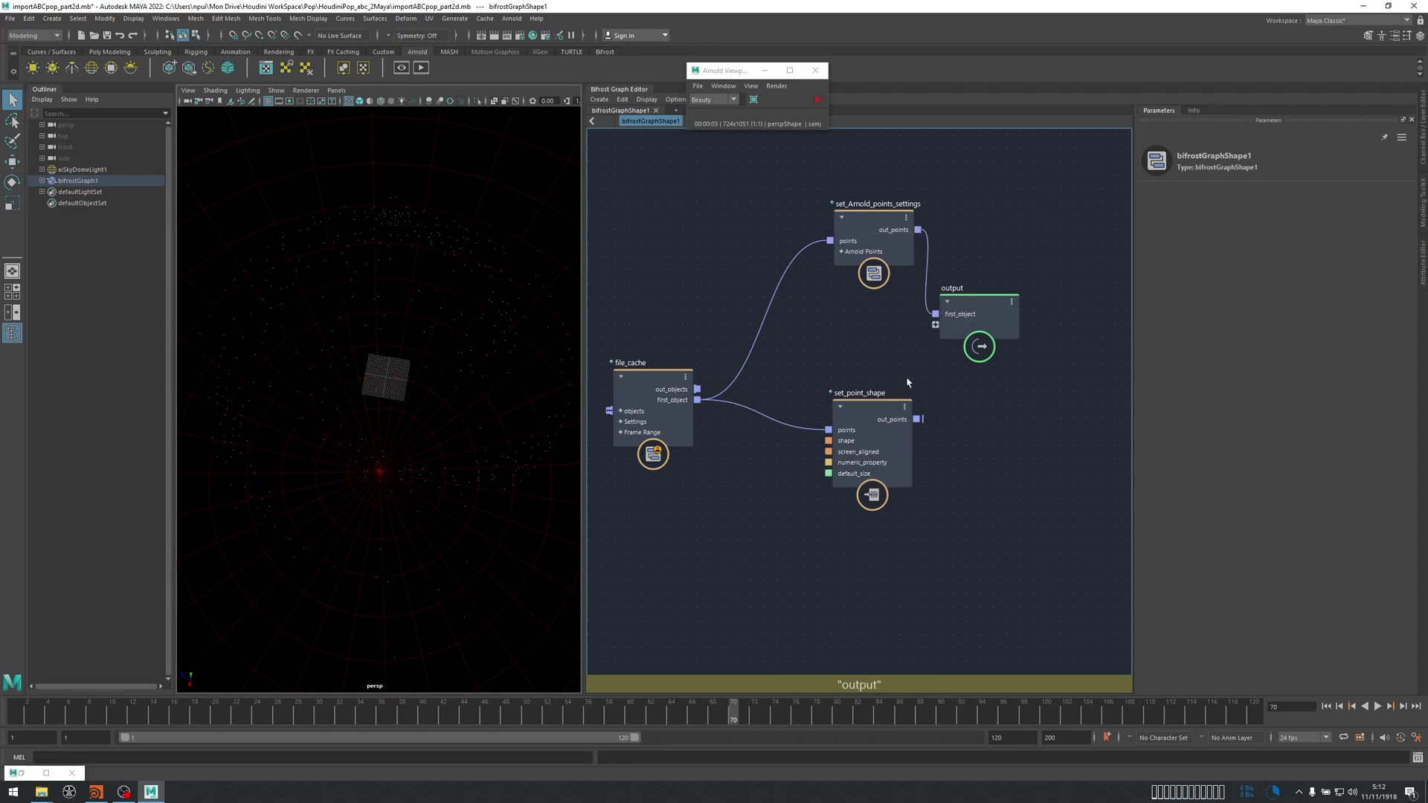
drag(890, 270, 891, 343)
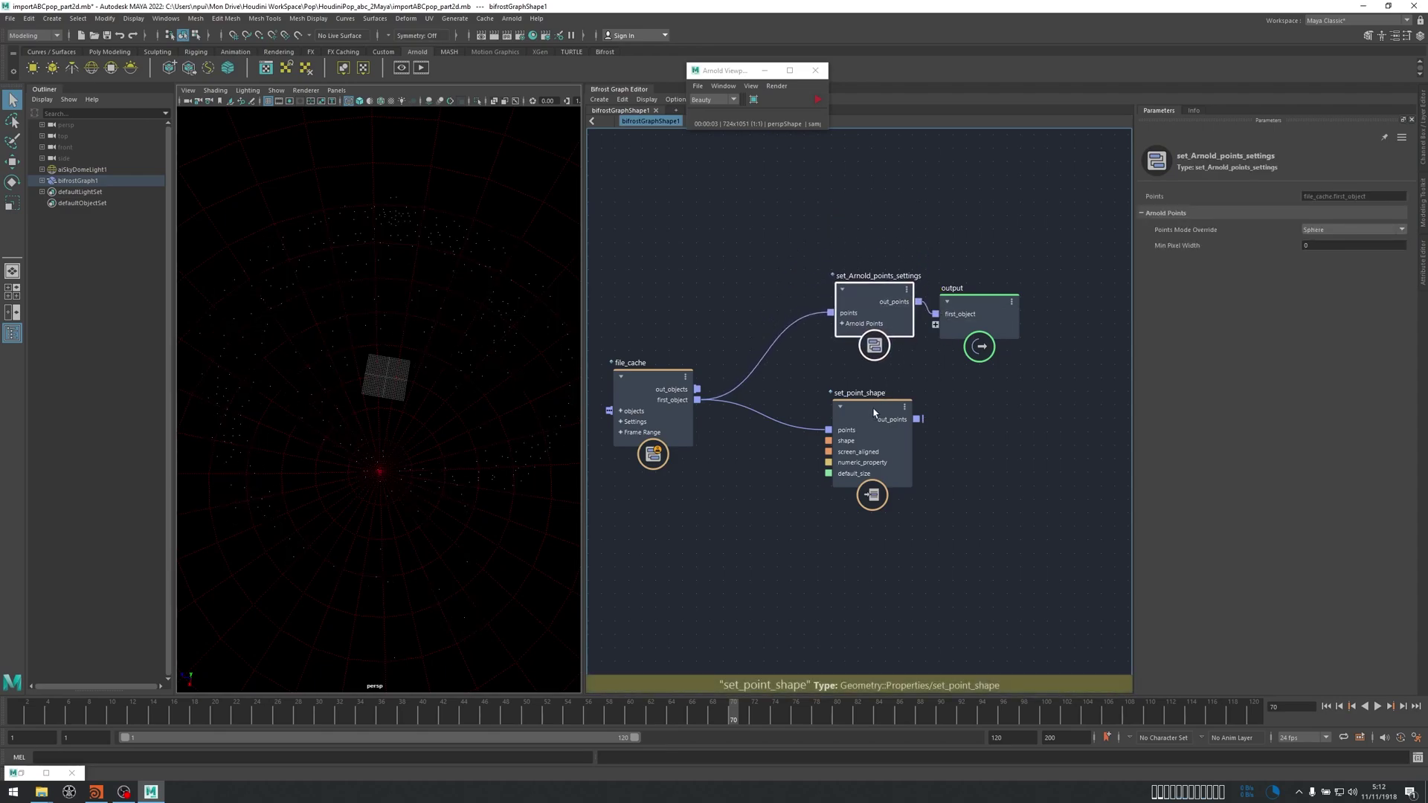
alt+middle_drag(923, 430, 1027, 451)
drag(925, 455, 928, 185)
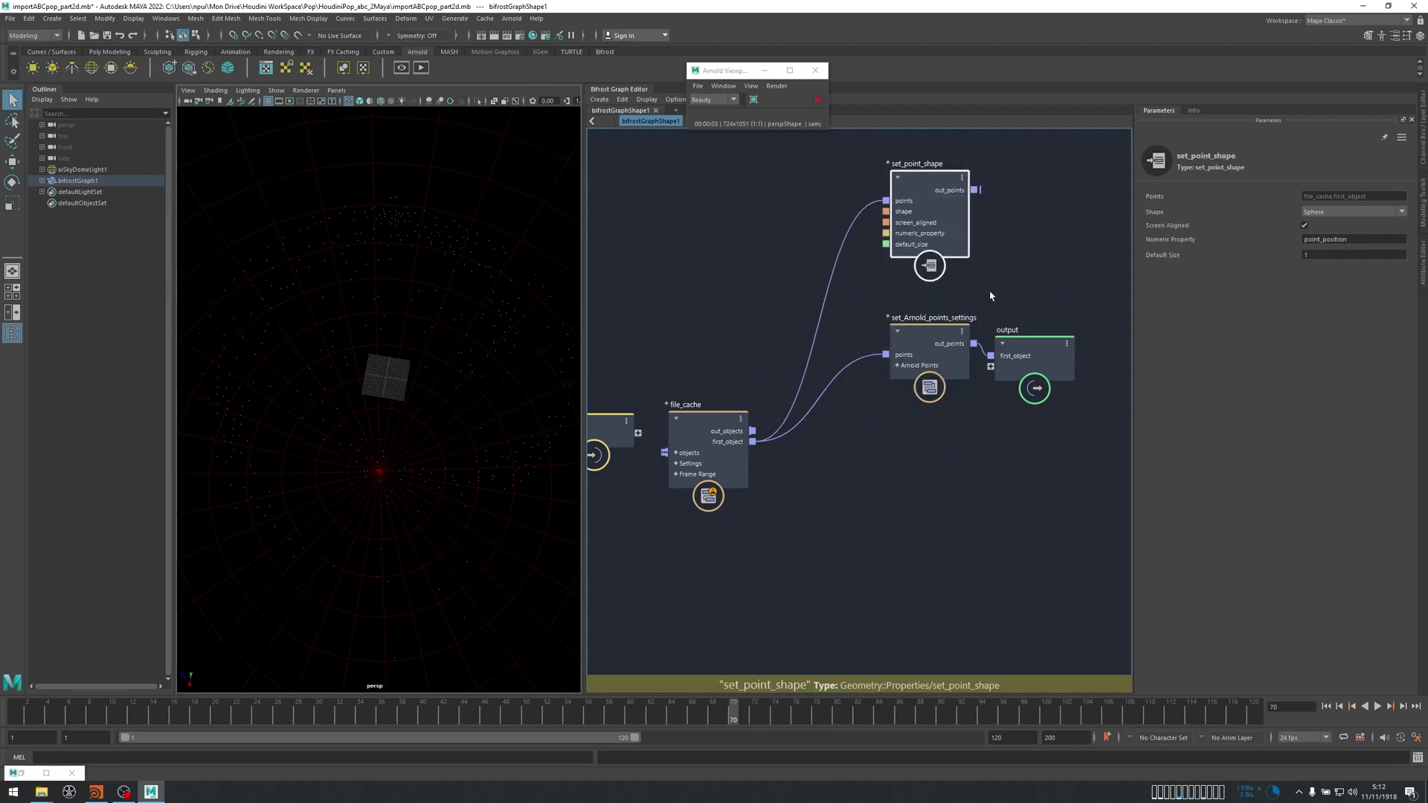
middle_drag(856, 465, 901, 413)
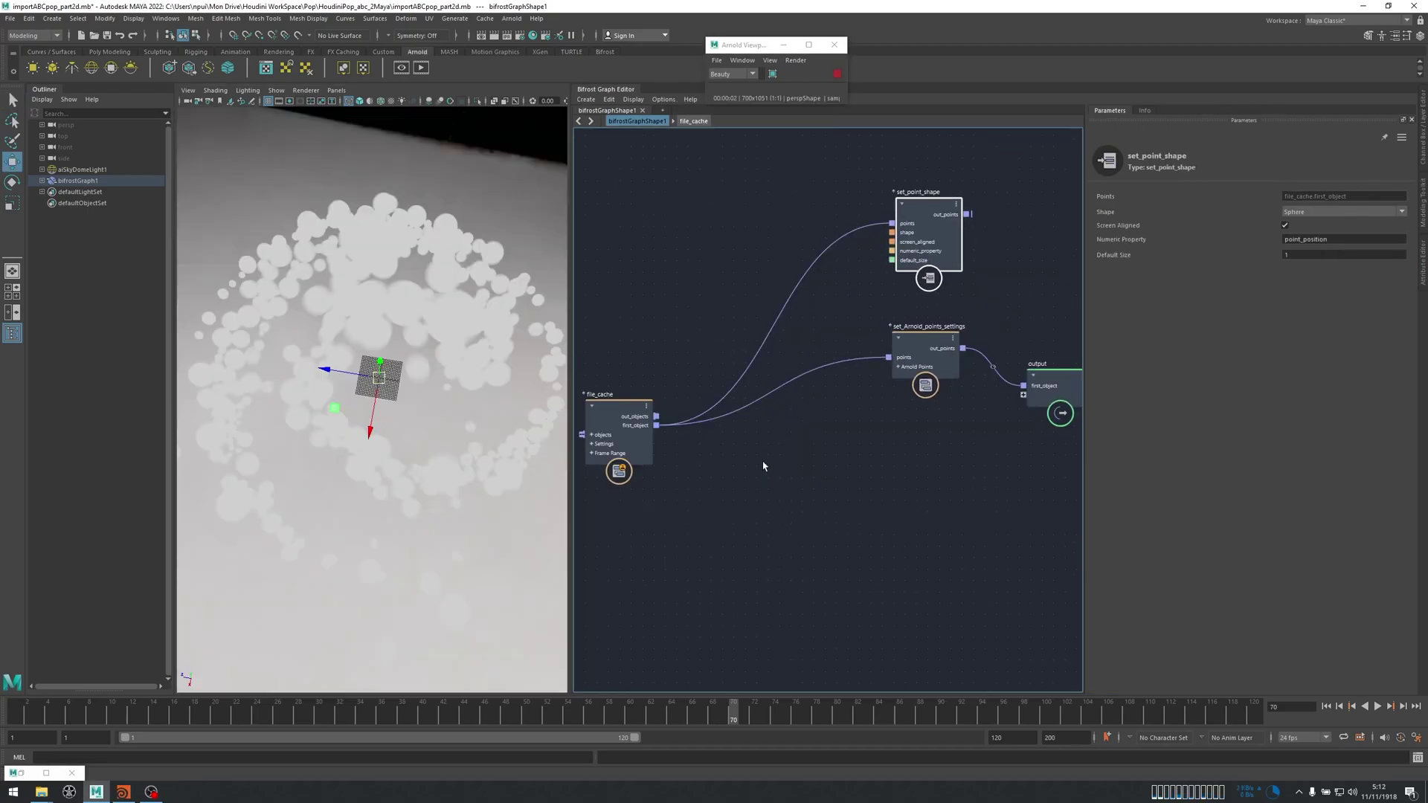
scroll(729, 475, up, 3)
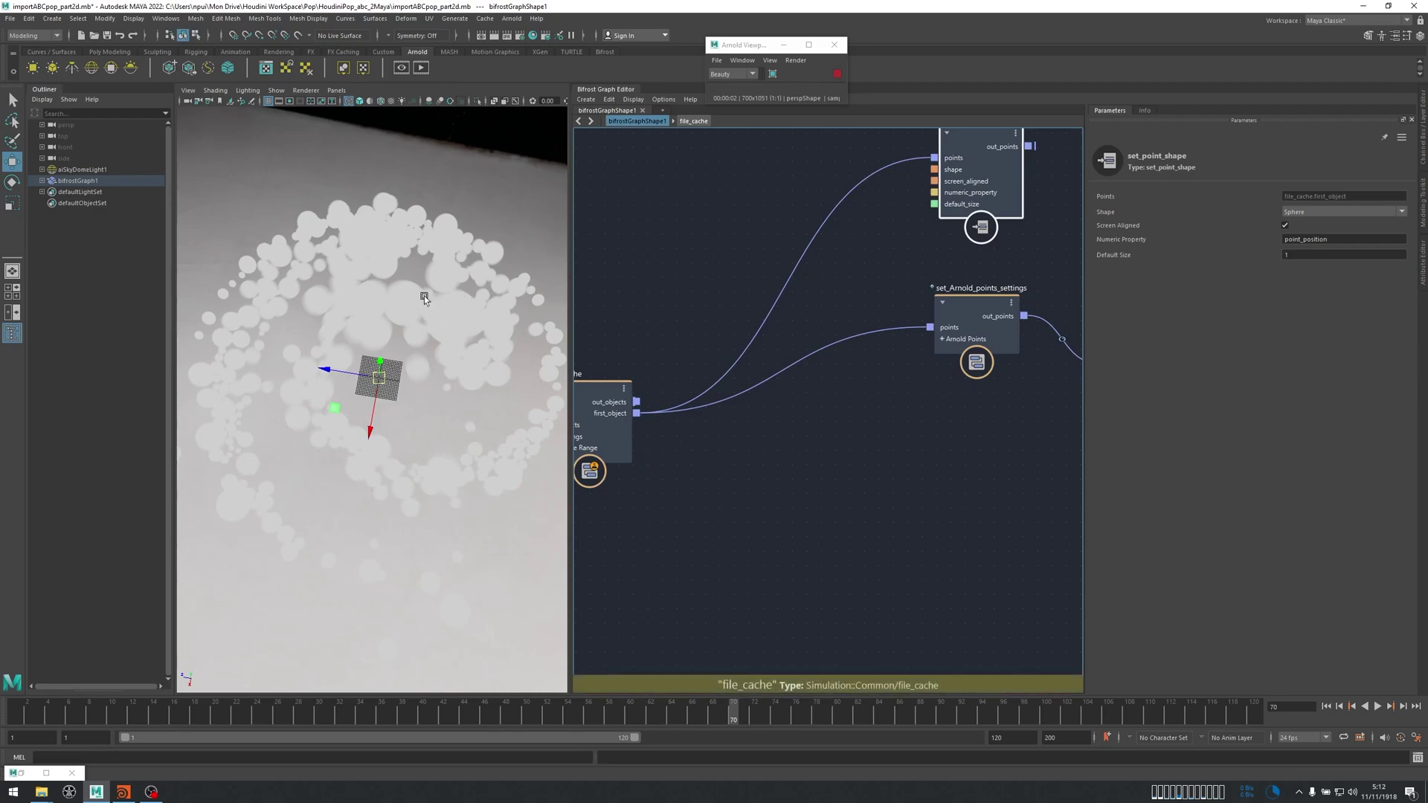
middle_drag(725, 473, 828, 426)
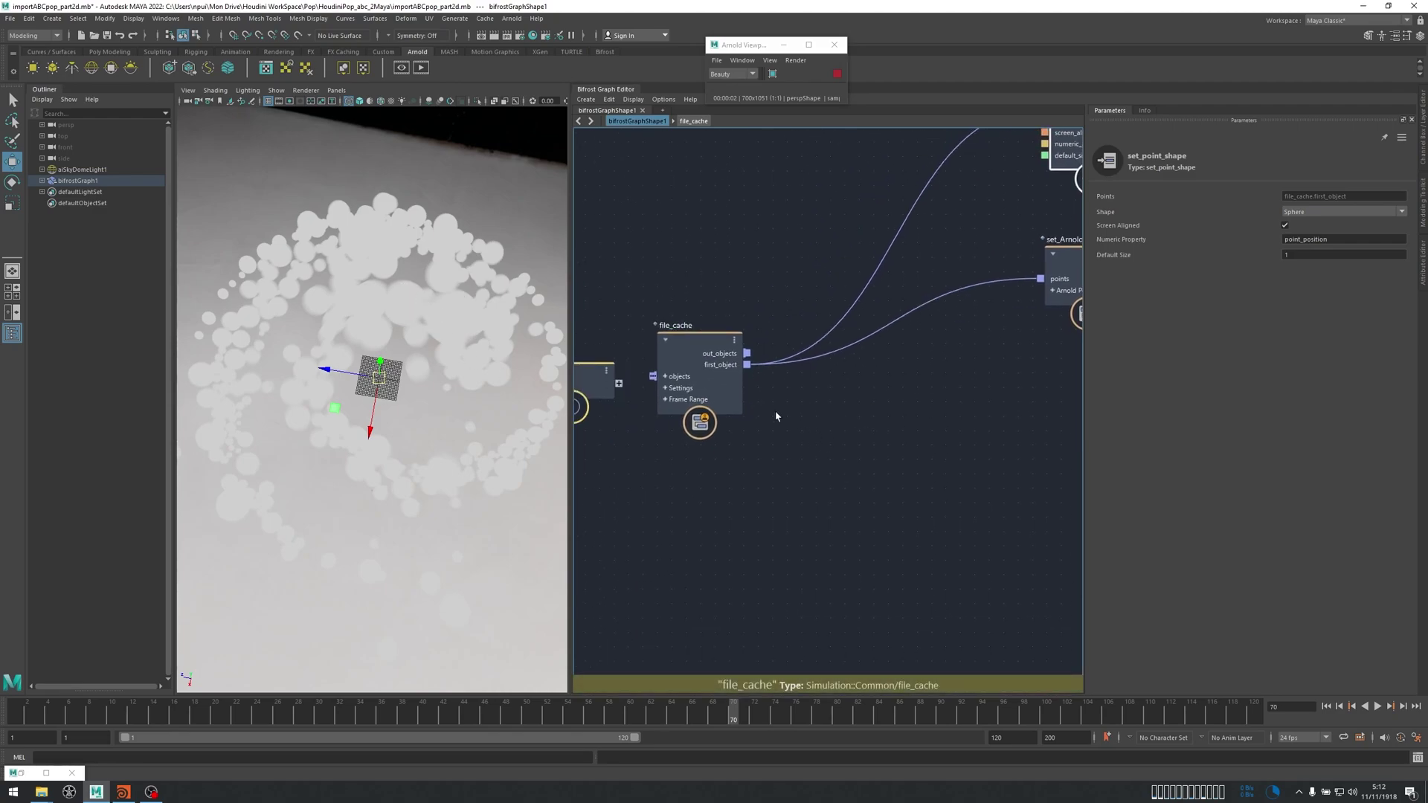
middle_drag(854, 399, 826, 428)
click(826, 446)
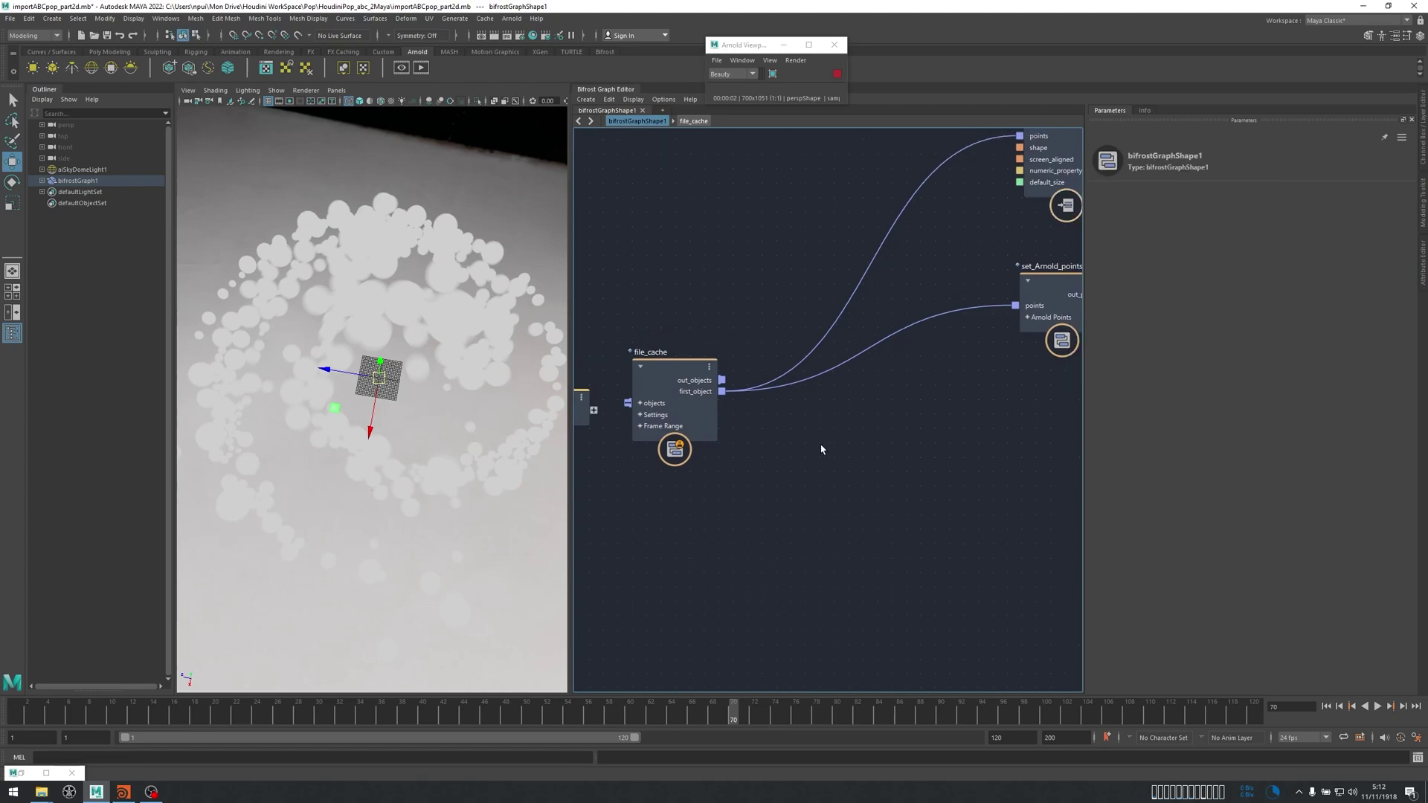
Add a get_geo_property node to the graph near the file_cache node.
key(Tab)
text(get)
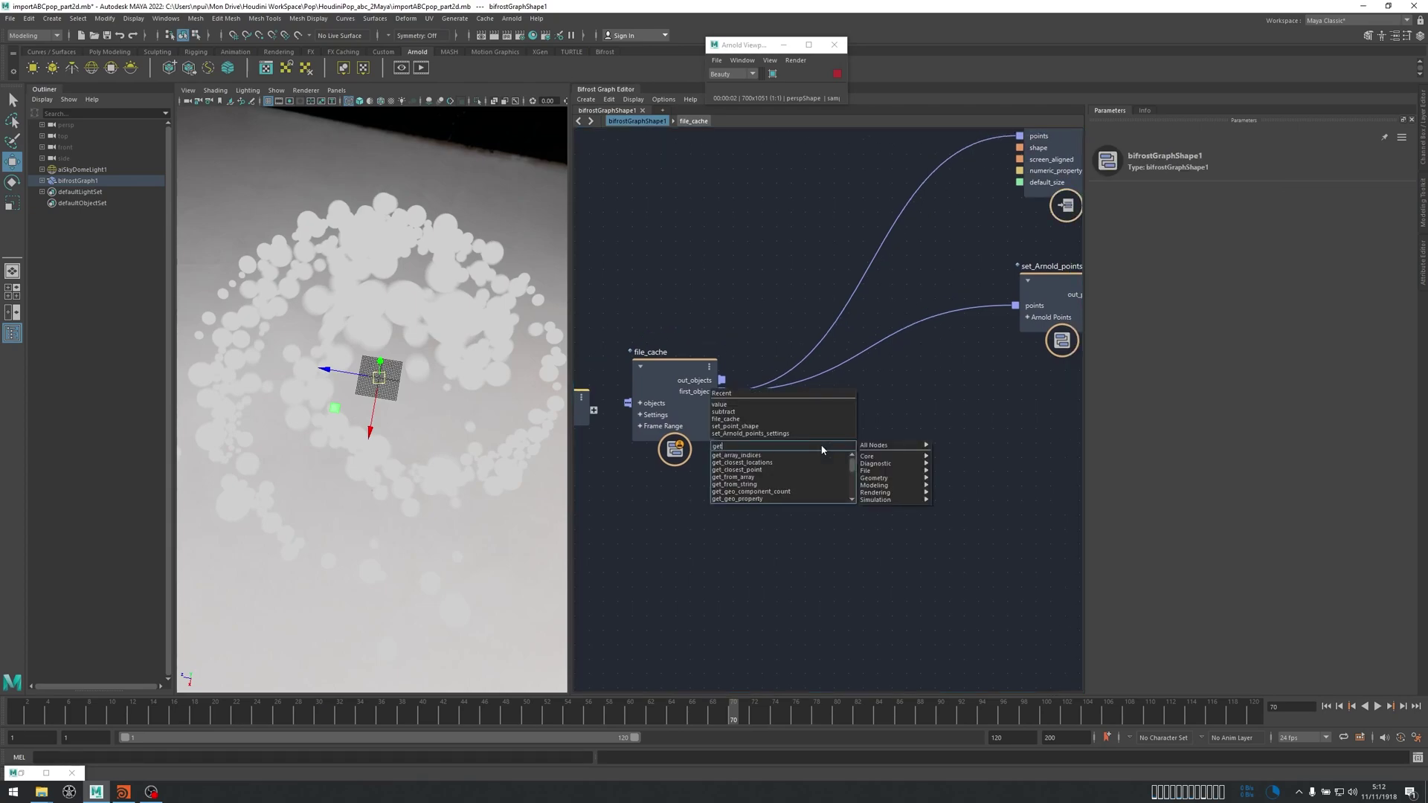
text(_ge)
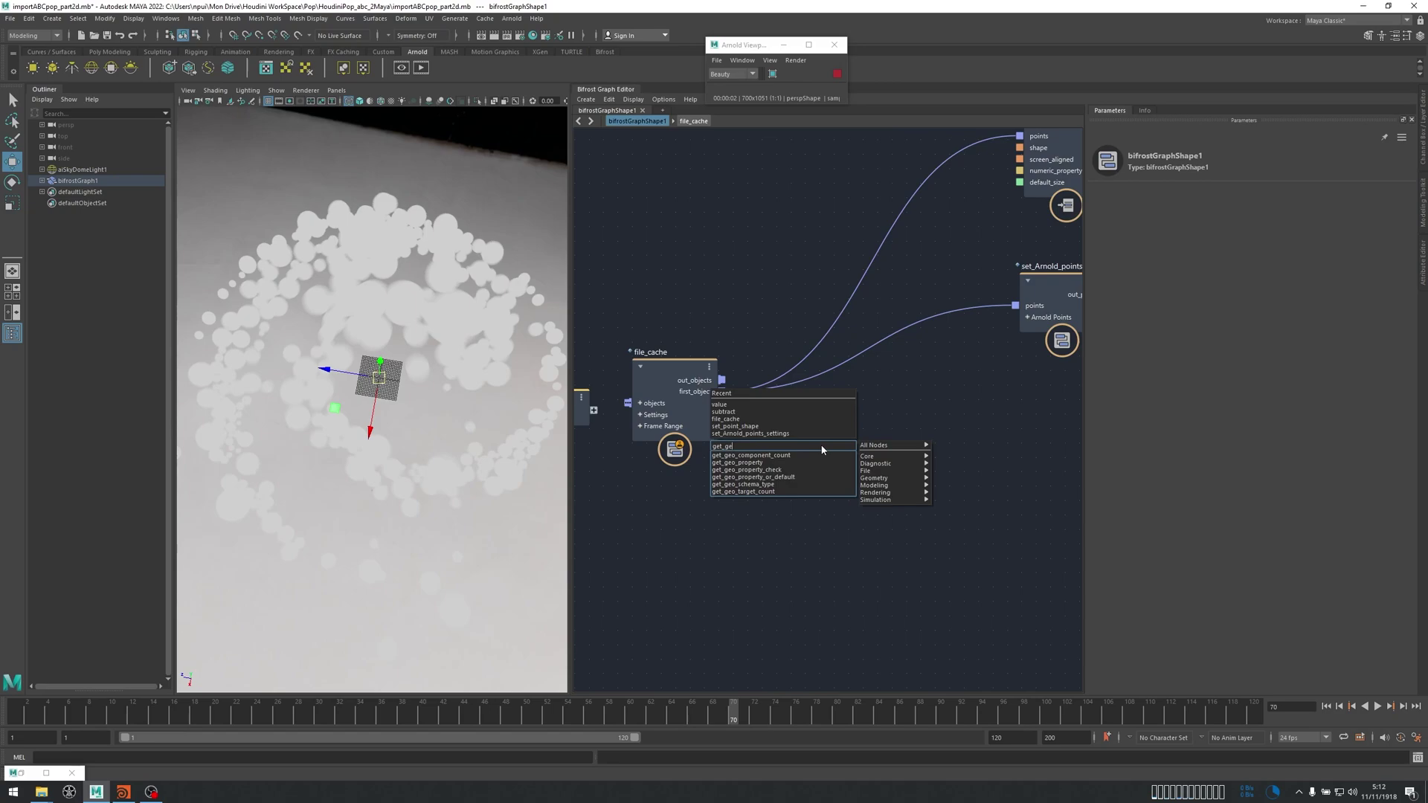
text(o)
click(788, 463)
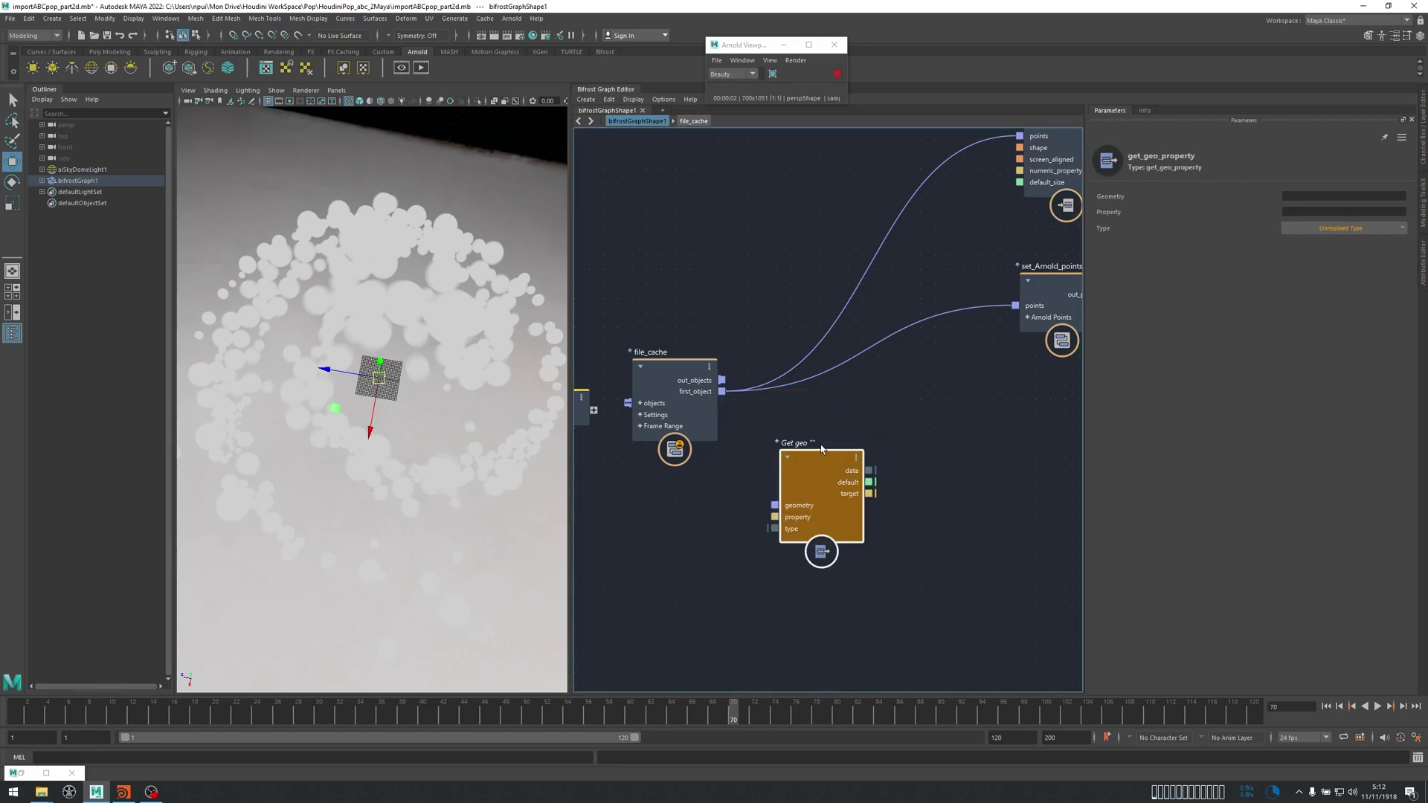
Connect file_cache first_object to the get_geo_property geometry input and set its property to point_size.
middle_drag(768, 415, 704, 321)
drag(658, 298, 744, 344)
scroll(679, 287, up, 3)
click(1287, 212)
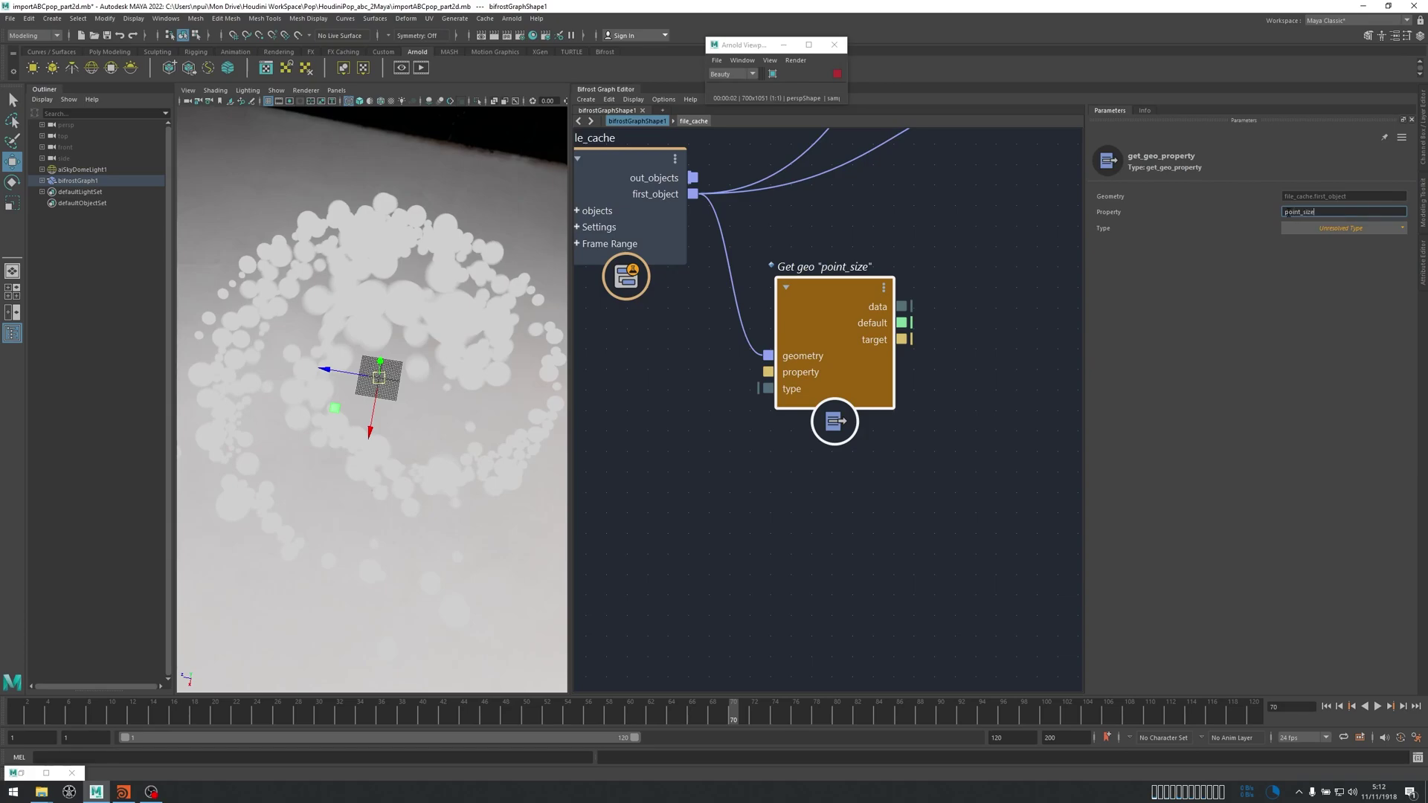
Set the value type of the get_geo_property type port to array<float>.
alt+middle_drag(740, 392, 787, 423)
scroll(771, 416, up, 2)
mouse_move(807, 463)
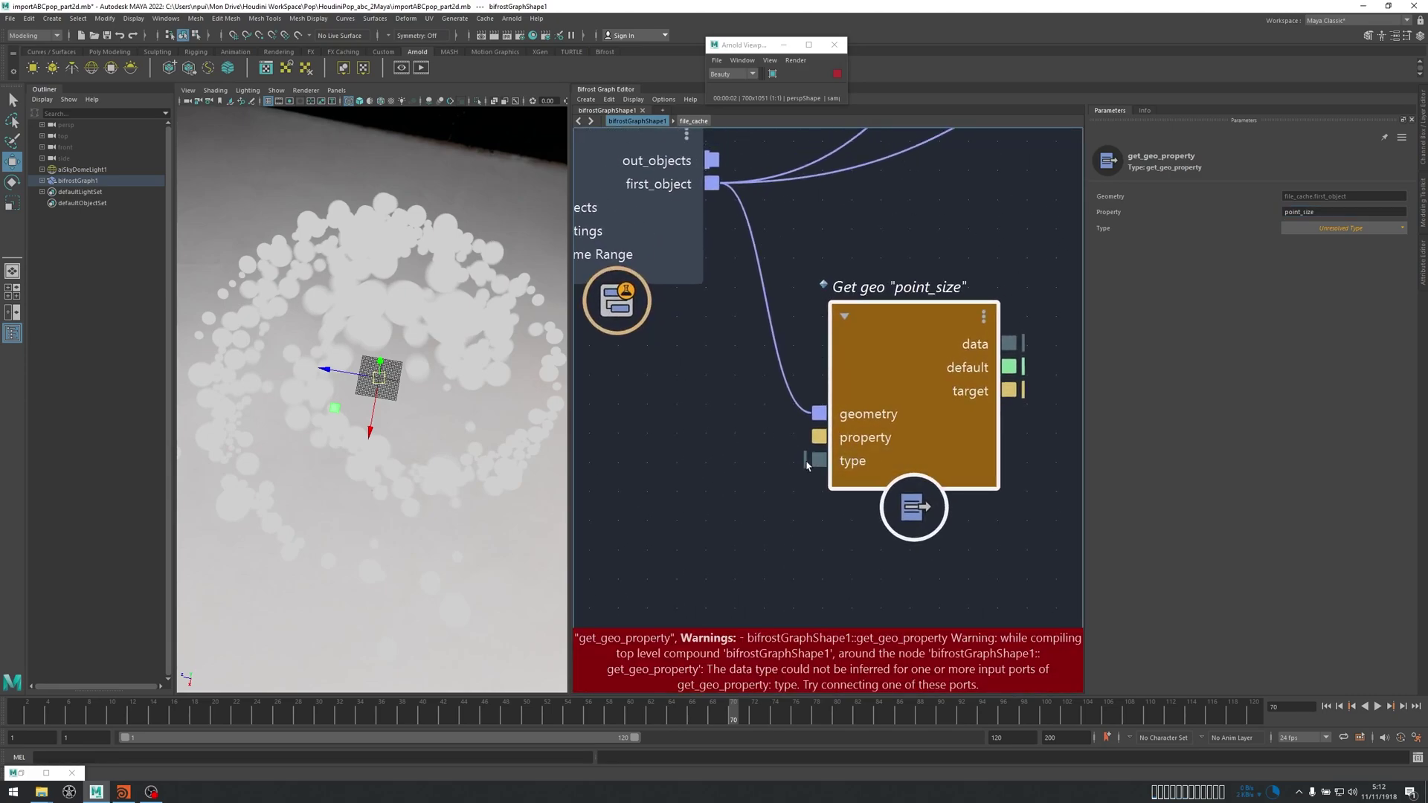
right_click(817, 466)
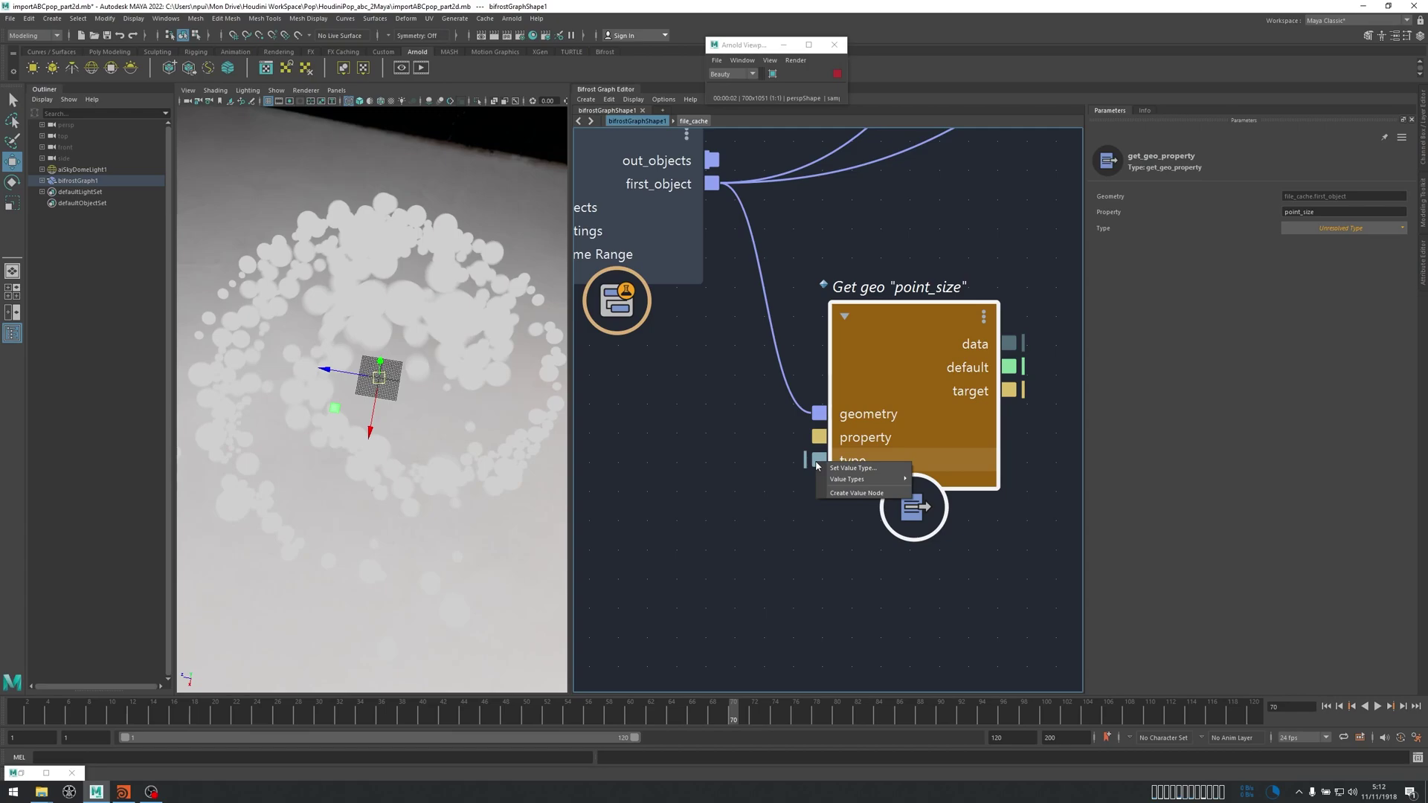
click(813, 462)
right_click(821, 459)
mouse_move(829, 479)
click(774, 465)
right_click(817, 466)
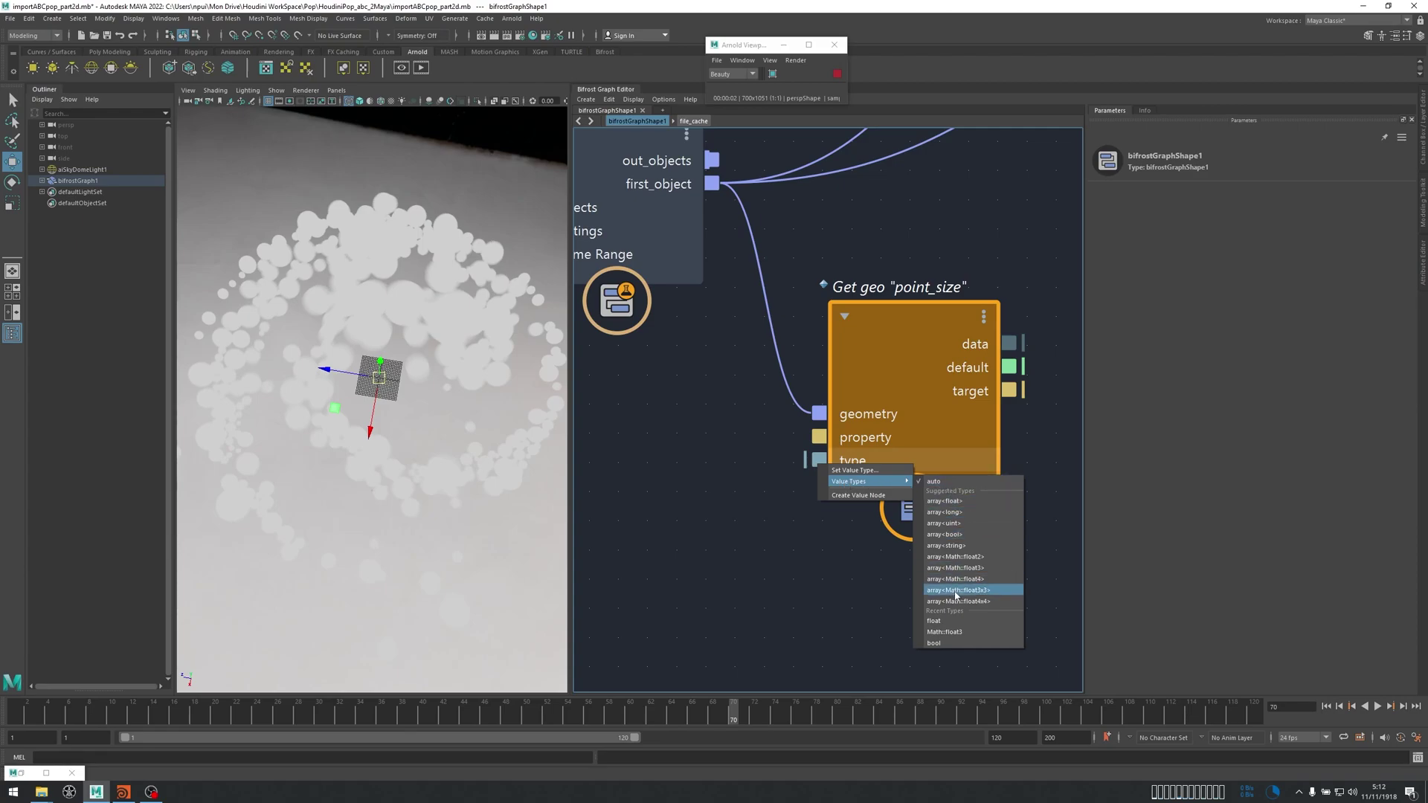
click(955, 502)
middle_drag(797, 494, 827, 478)
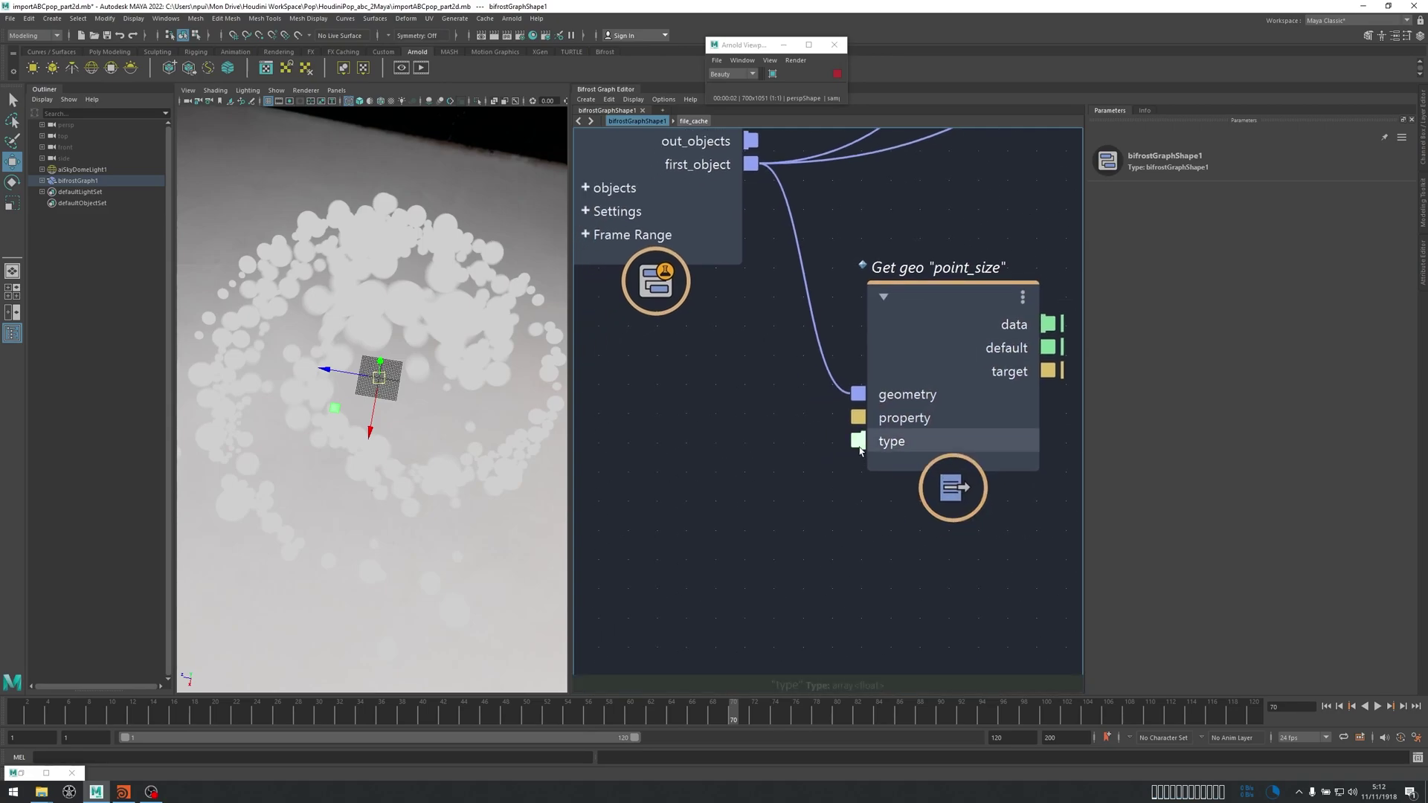
right_click(863, 446)
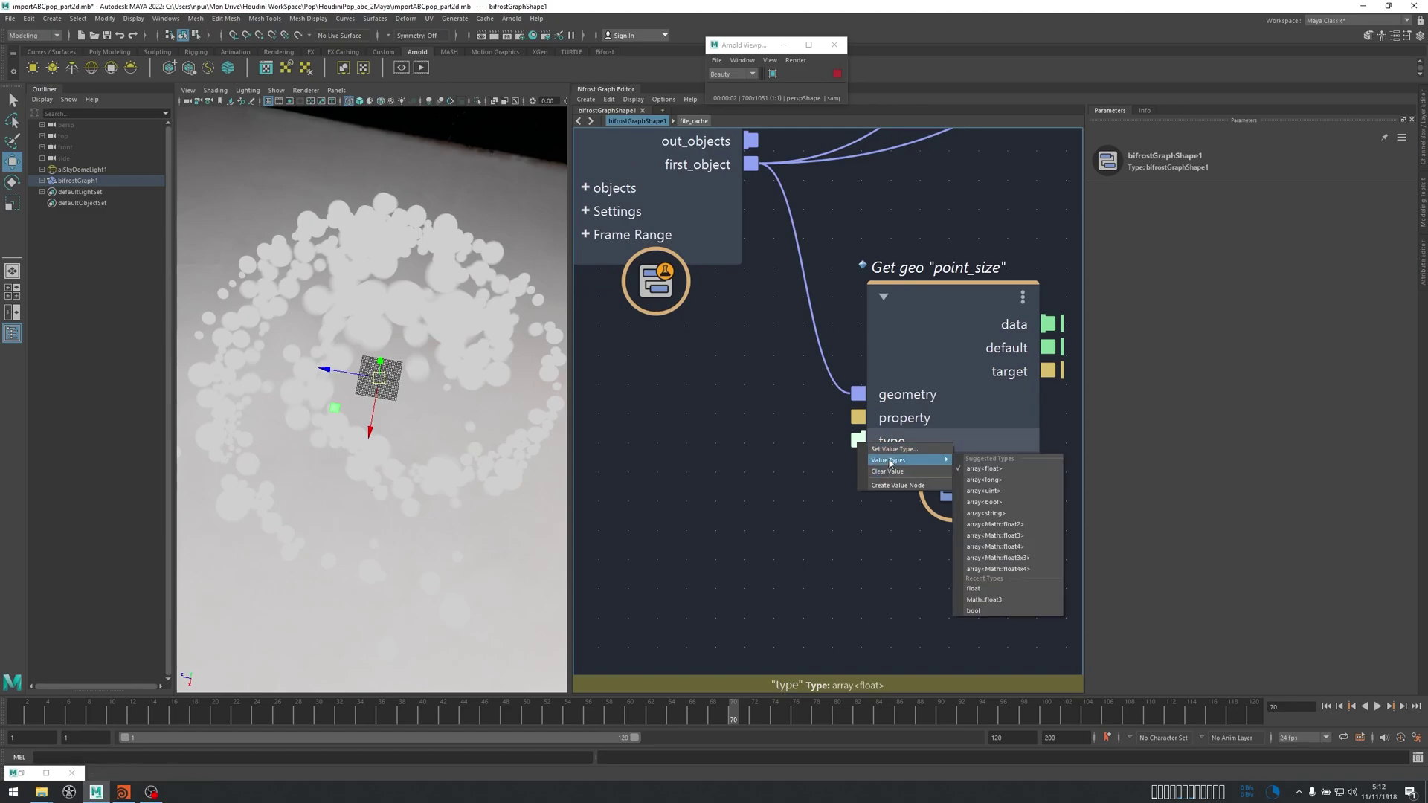
click(887, 488)
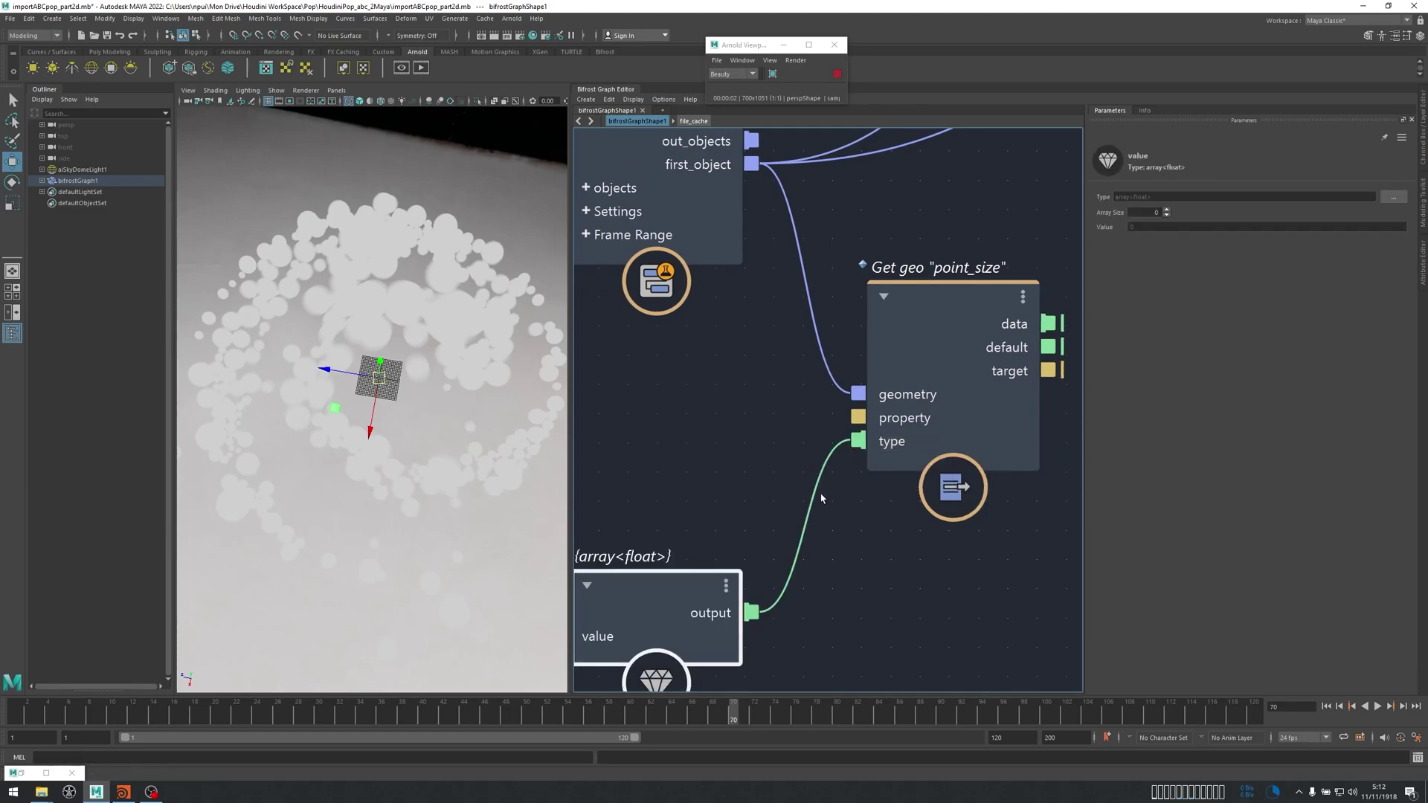
middle_drag(822, 497, 954, 402)
drag(809, 491, 790, 353)
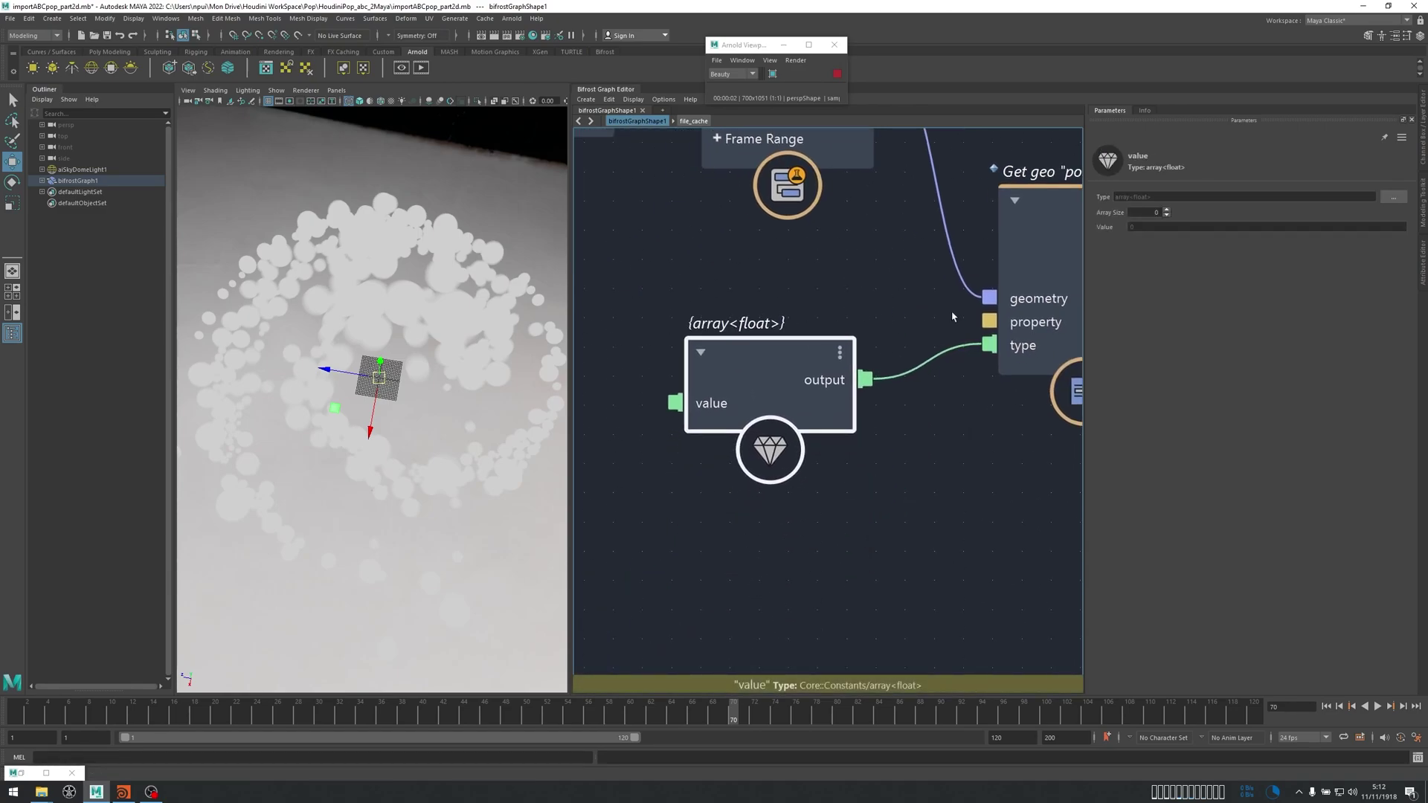
click(1393, 196)
drag(716, 292, 886, 262)
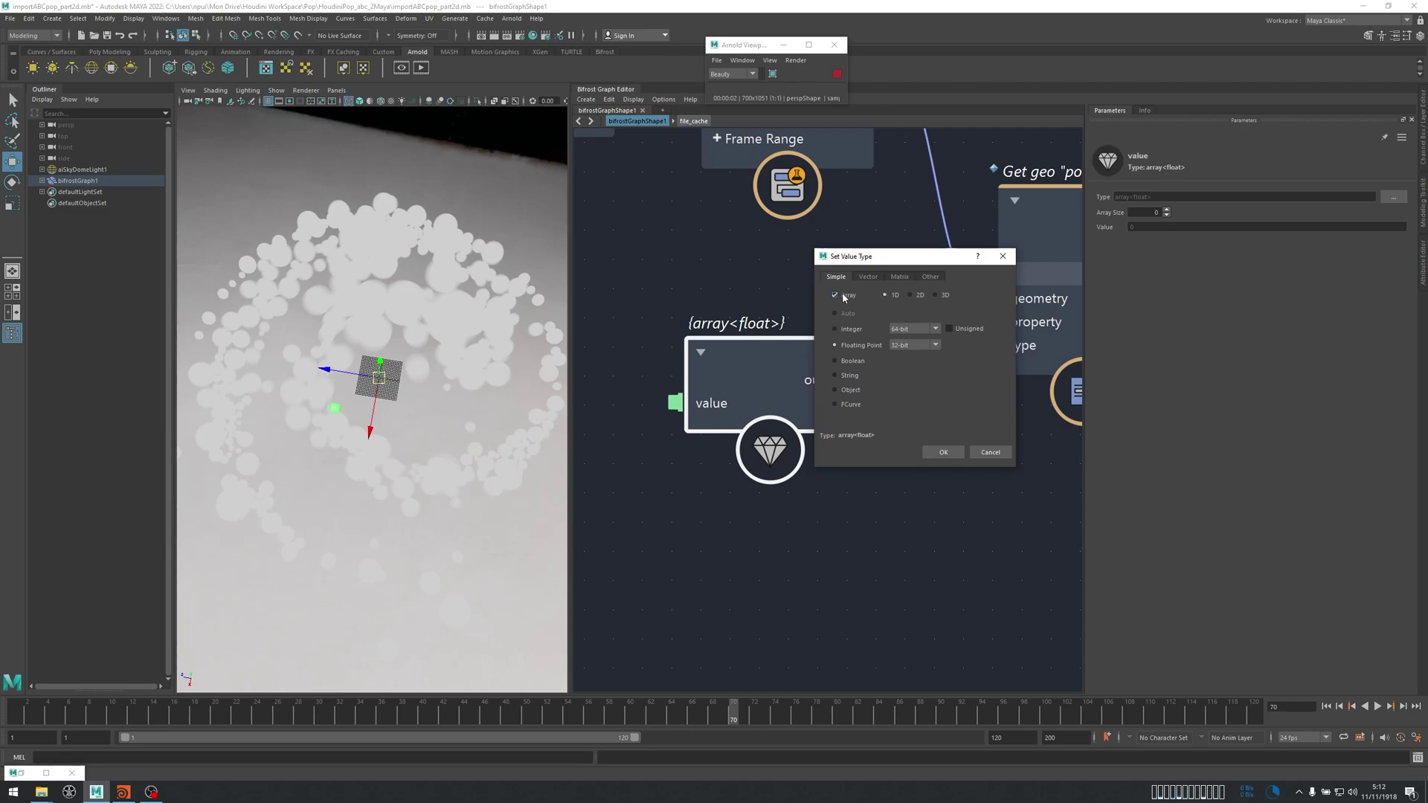
click(1003, 256)
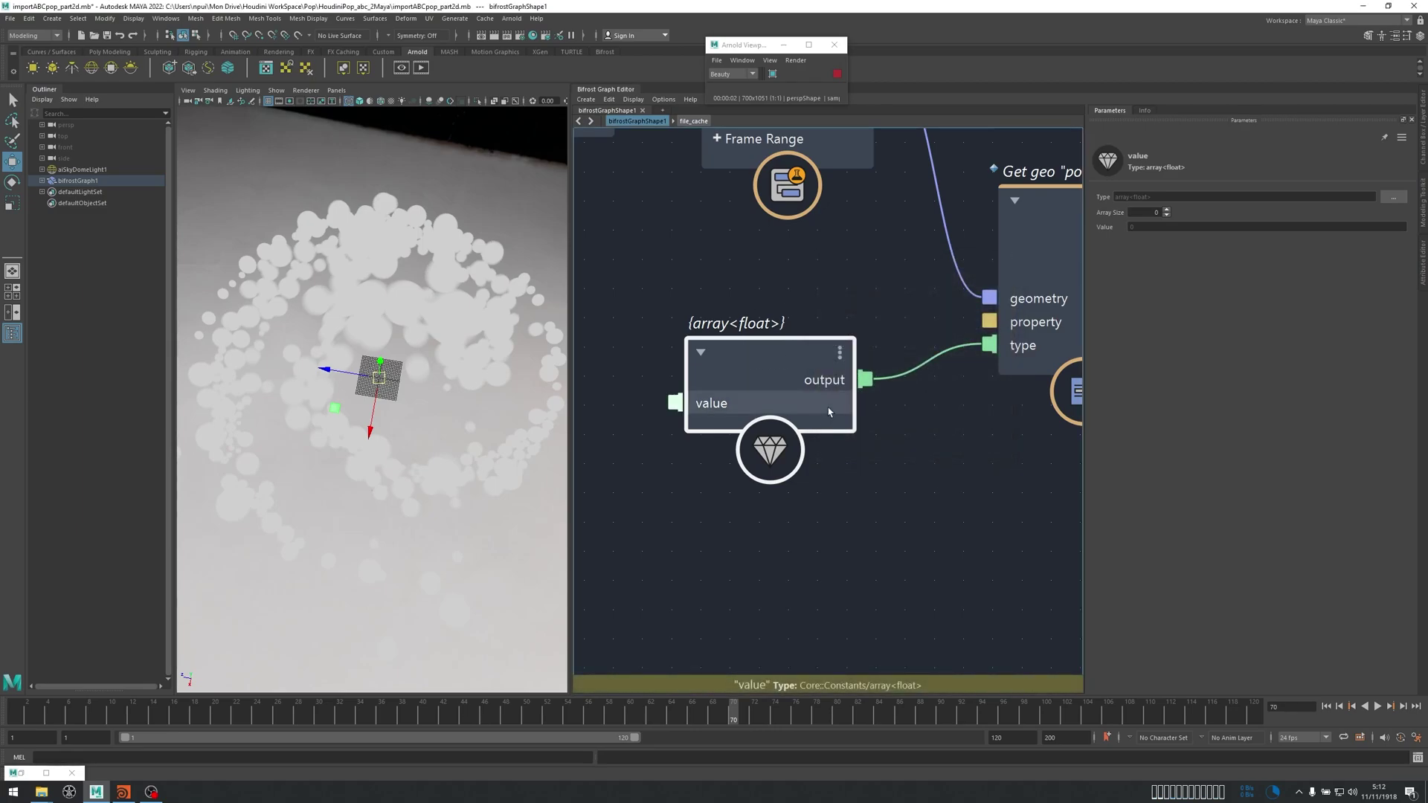
key(Delete)
Choose array<float> again as the value type directly on the type port of the point_size node.
right_click(987, 347)
mouse_move(1029, 370)
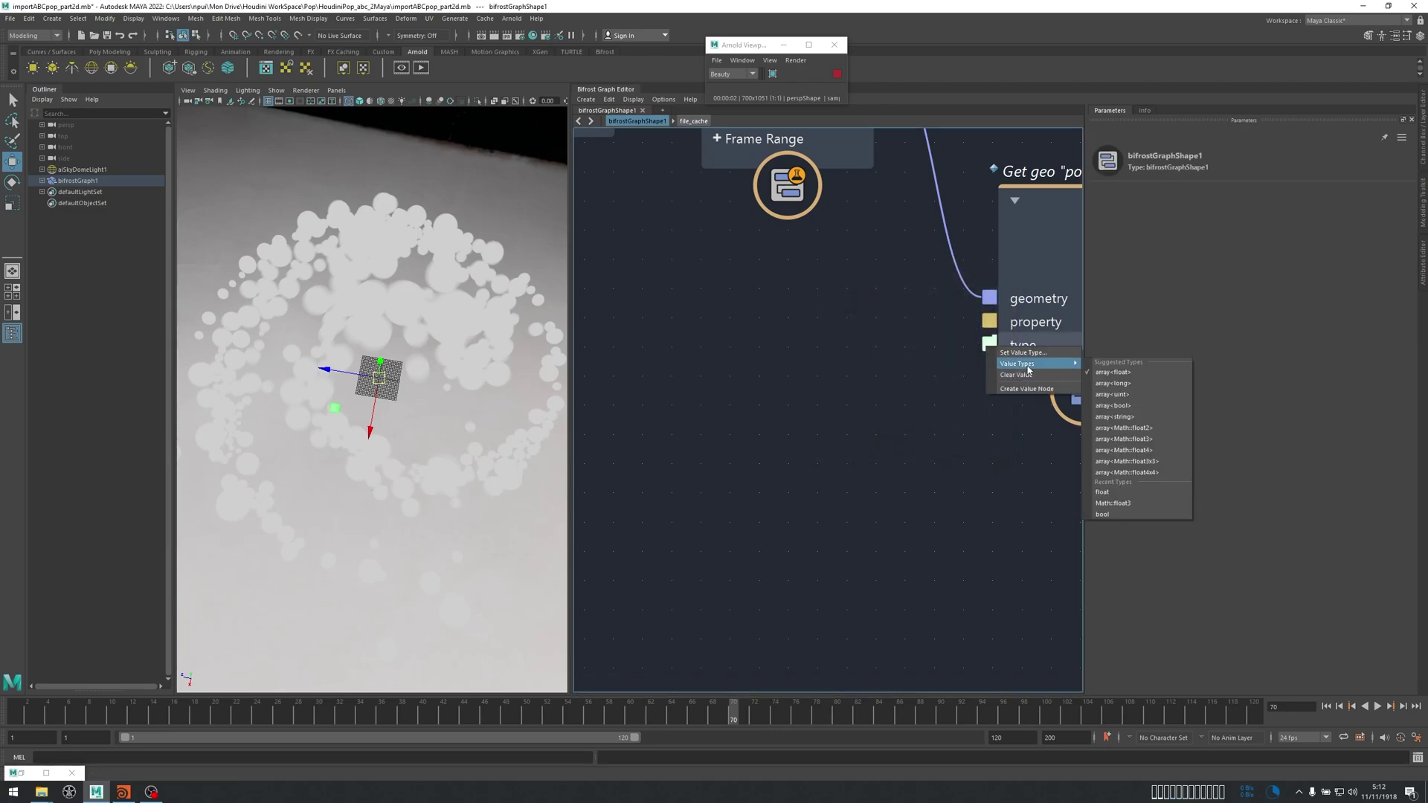
click(1131, 373)
alt+middle_drag(871, 370, 598, 547)
click(822, 403)
Add a multiply node and connect the data output of the point_size get_geo_property node to it.
alt+middle_drag(936, 299, 762, 338)
scroll(761, 338, down, 3)
alt+middle_drag(859, 347, 903, 407)
scroll(890, 376, down, 2)
click(907, 413)
key(Tab)
text(mult)
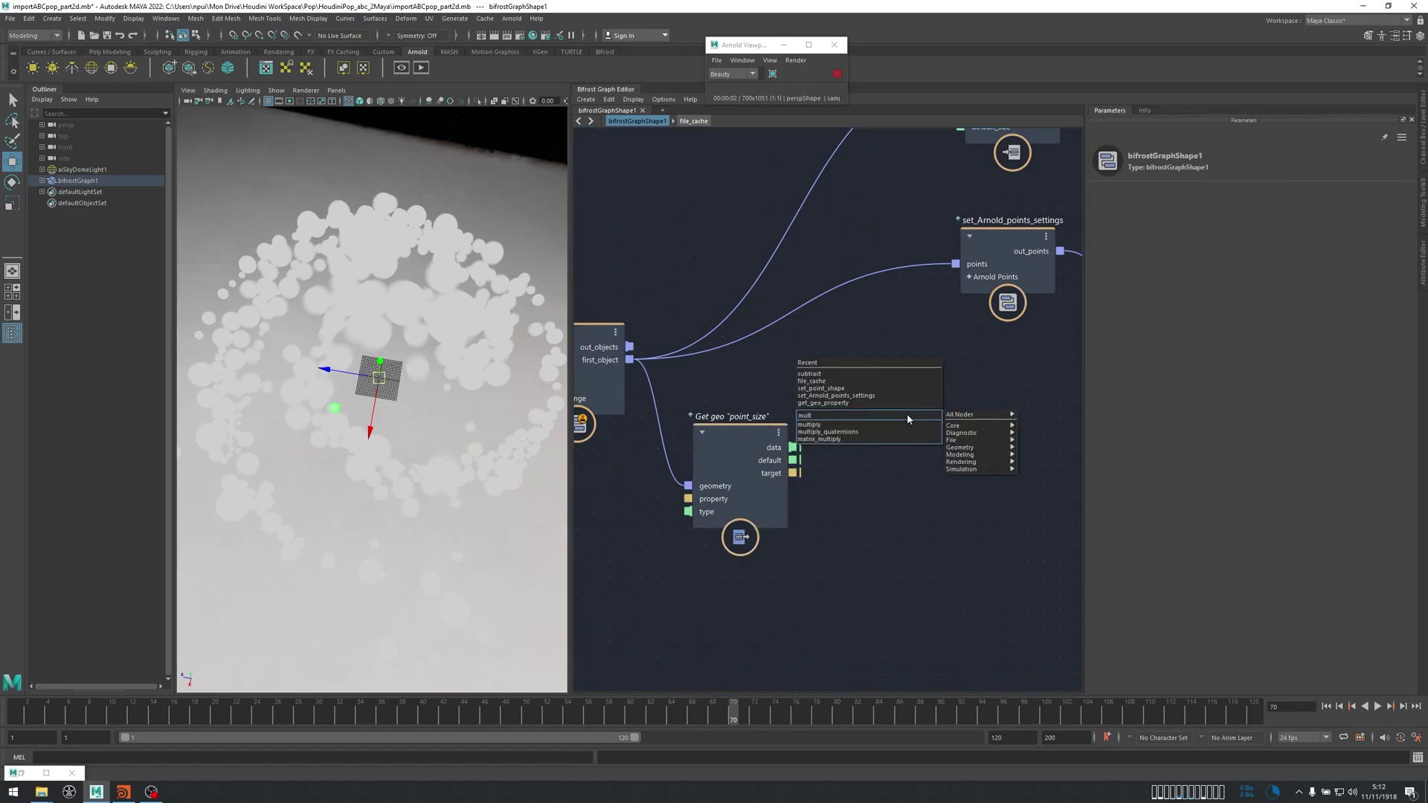
key(Return)
scroll(831, 459, up, 3)
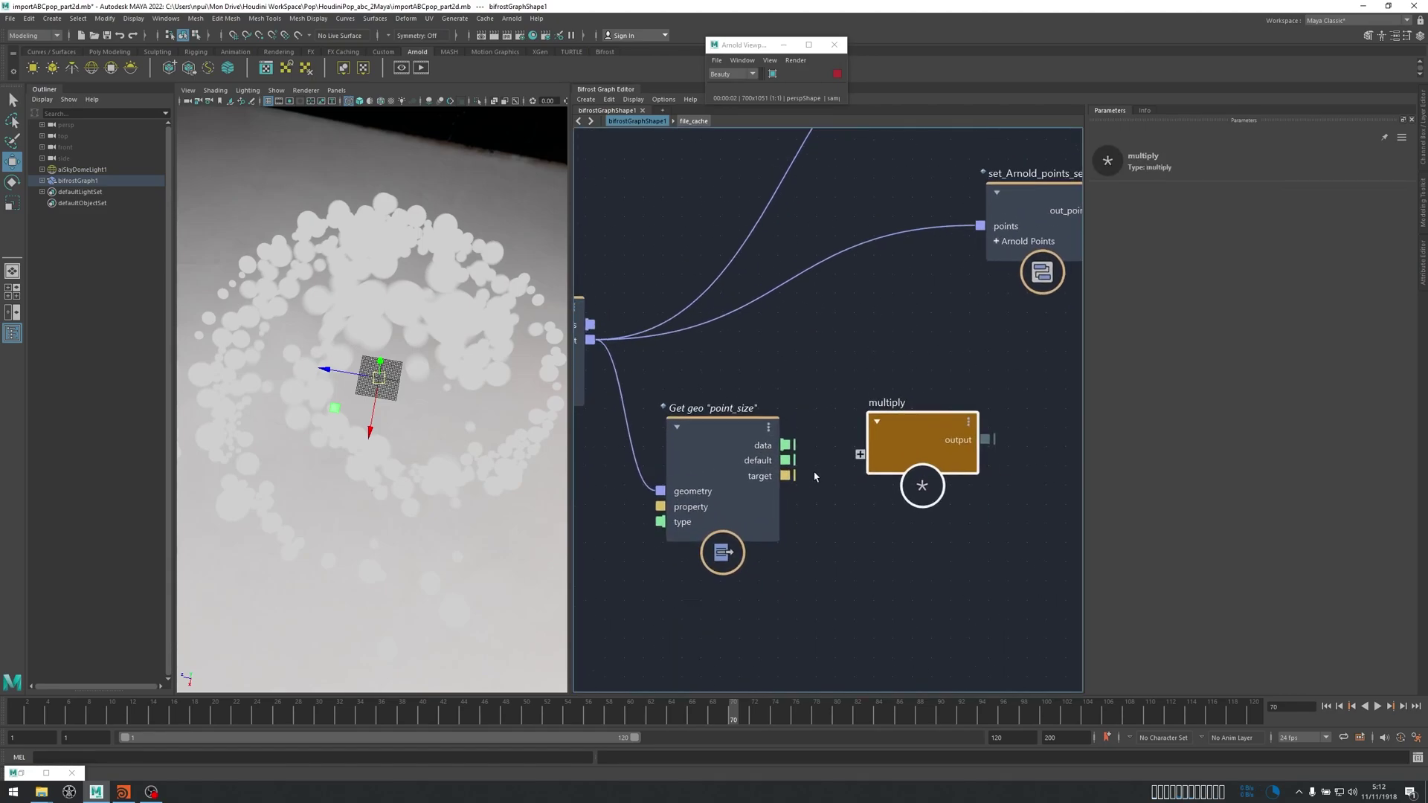
drag(776, 441, 889, 452)
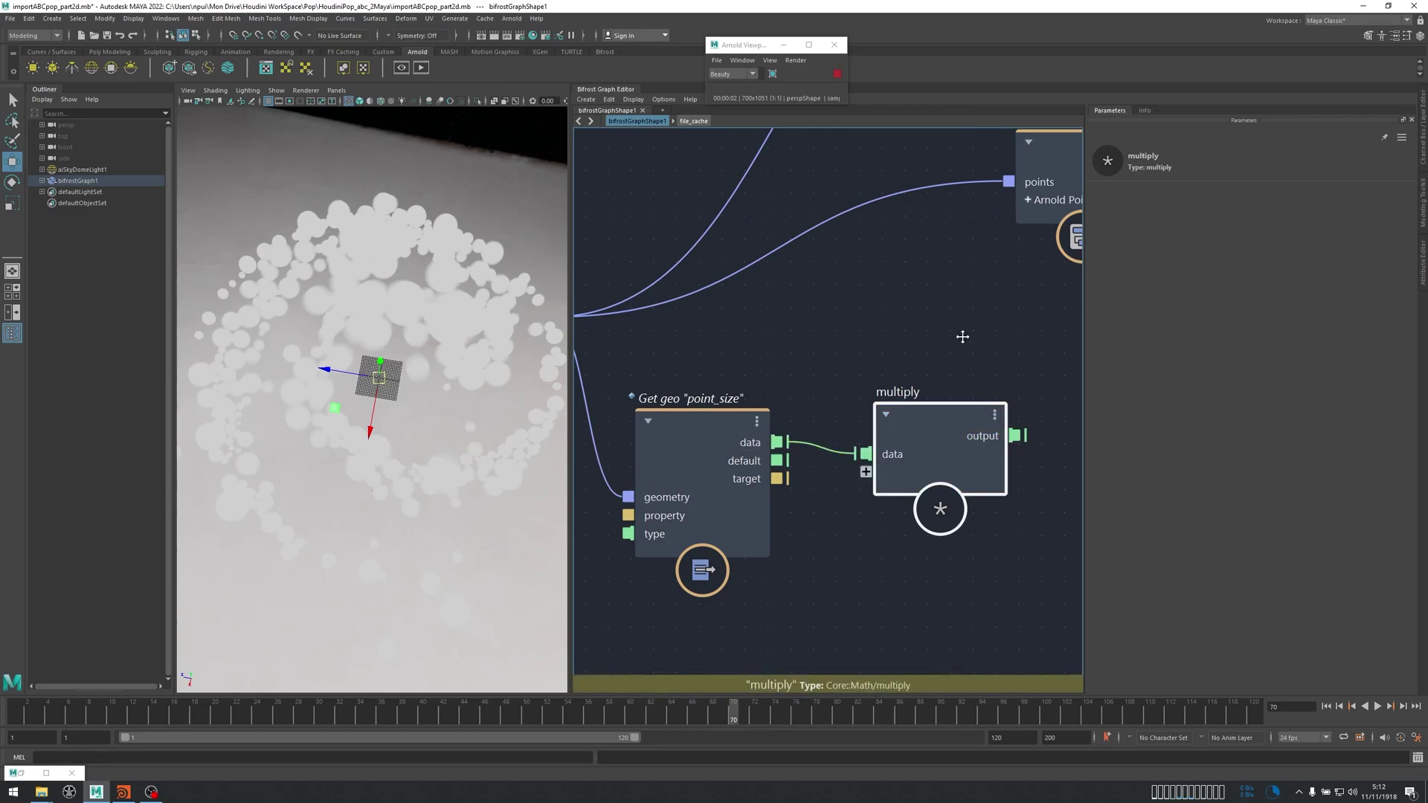
Add a value node and place it below the point_size get_geo_property node.
alt+middle_drag(958, 355, 978, 261)
click(863, 483)
key(Tab)
text(valu)
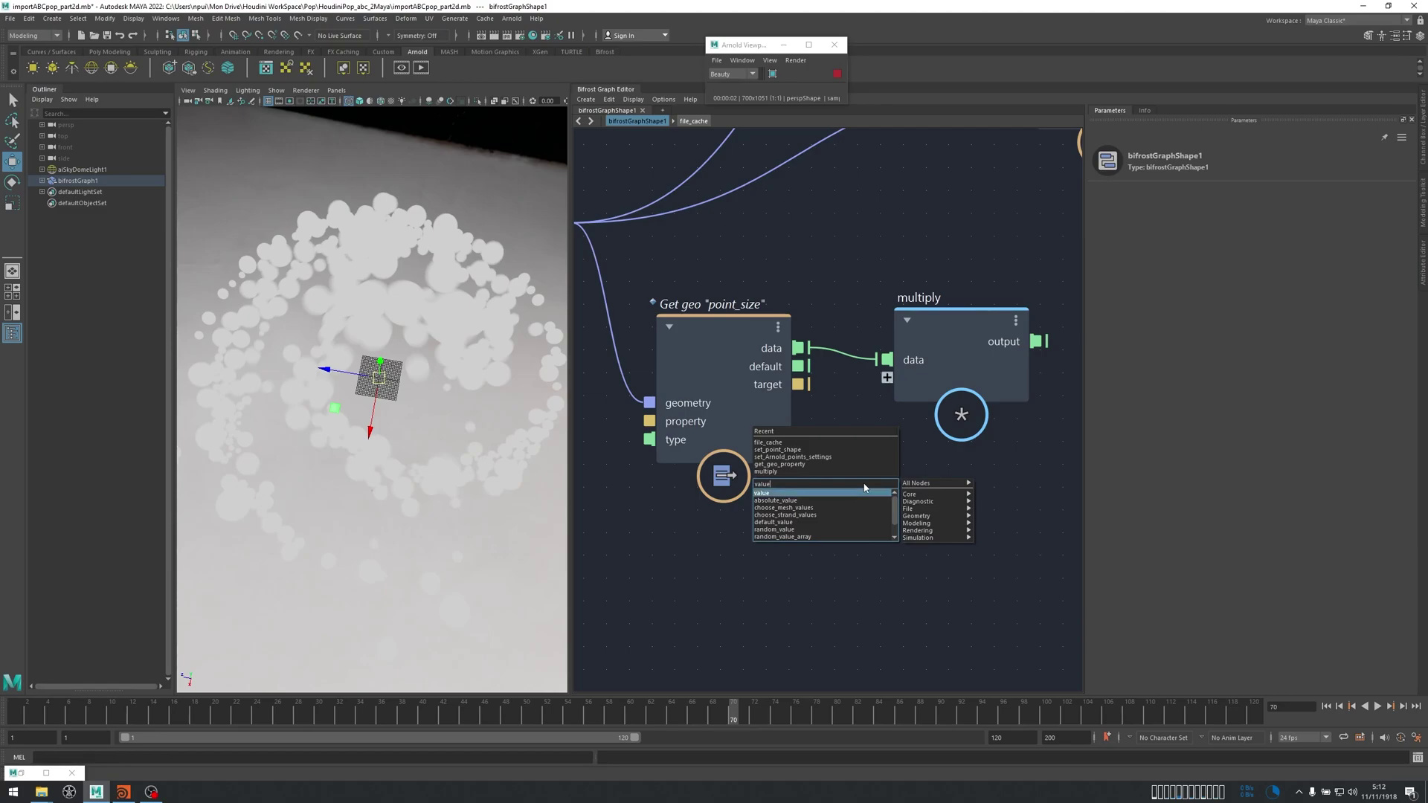
key(Return)
drag(873, 516, 778, 573)
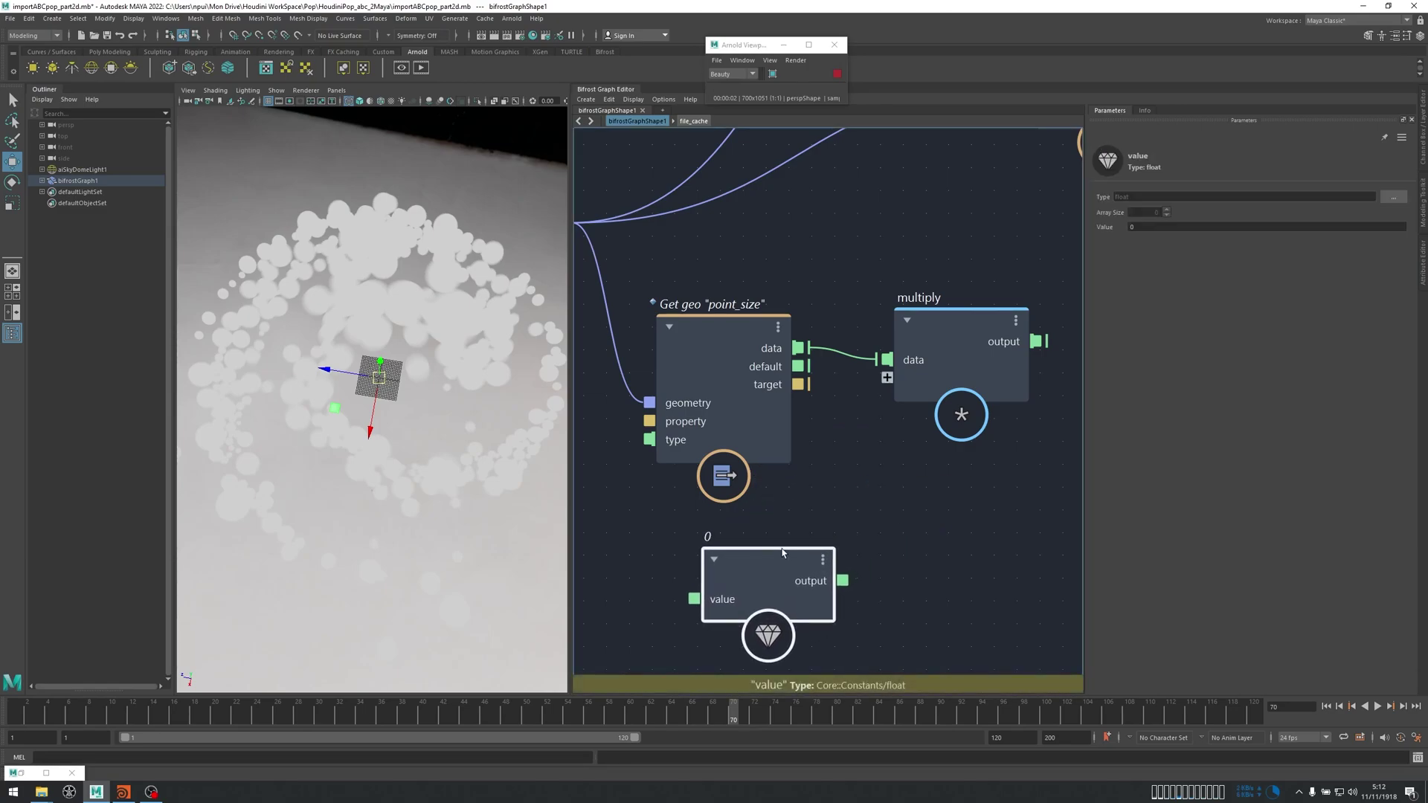
middle_drag(801, 572, 812, 515)
Keep the value node's type as 32-bit Floating Point and connect its output as a second multiply input.
click(1394, 198)
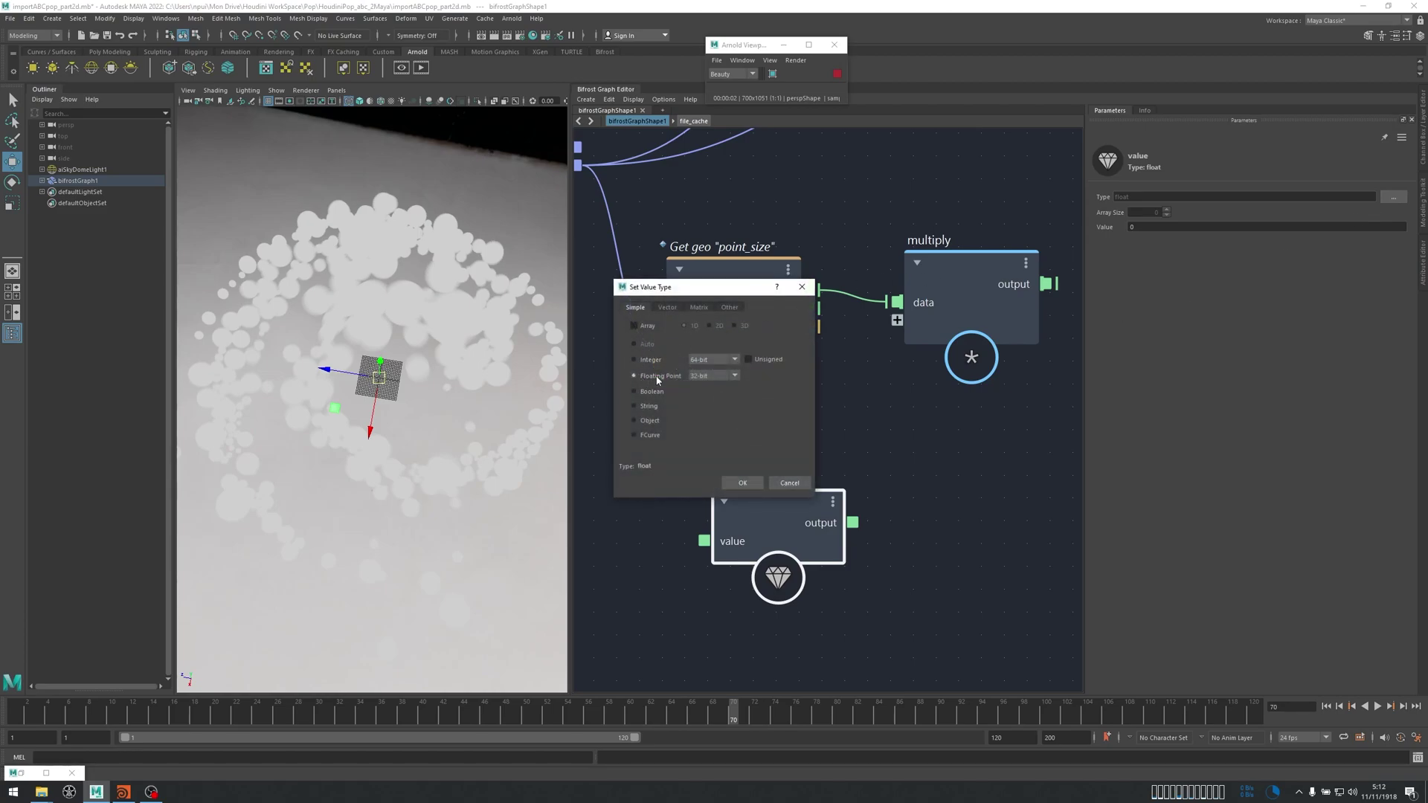
click(744, 484)
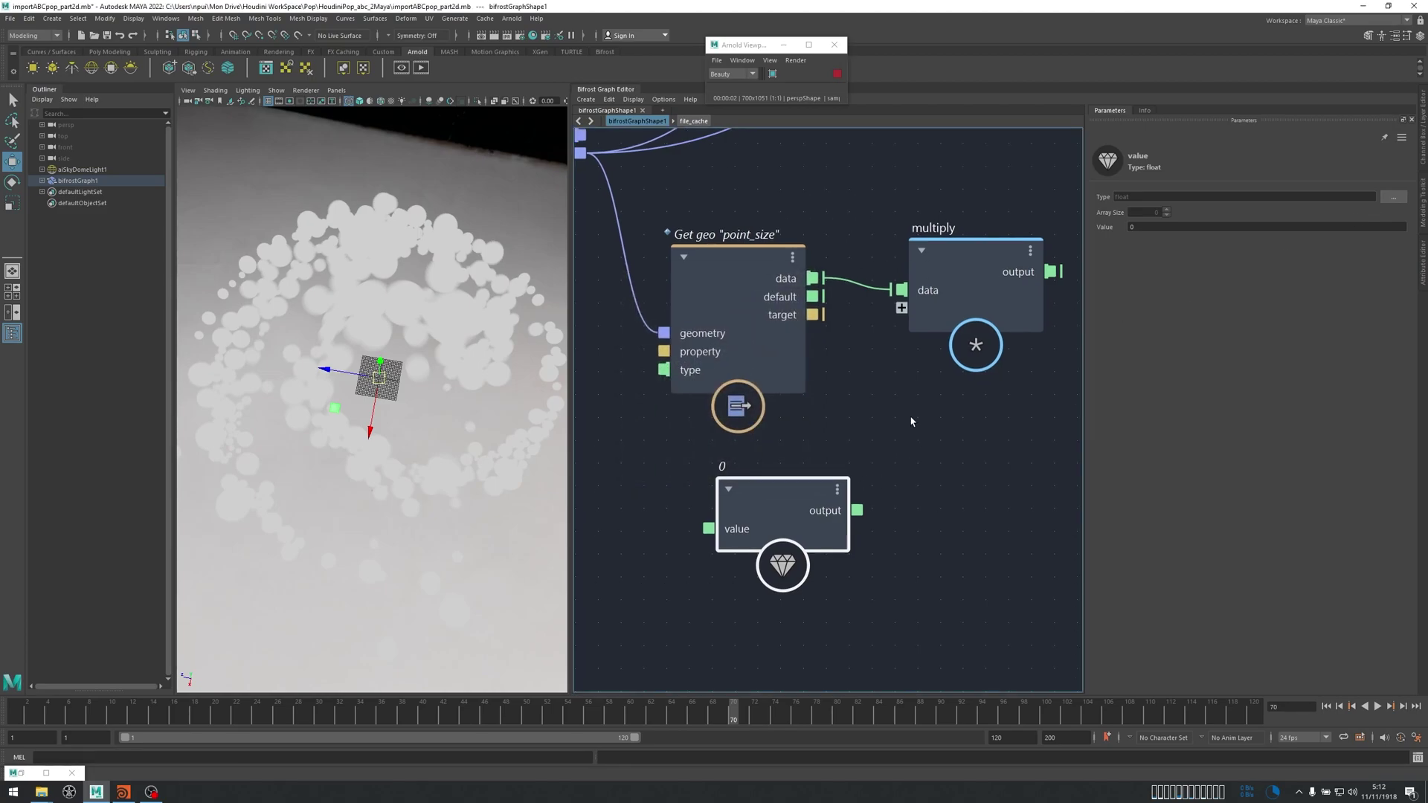
click(915, 536)
drag(858, 507, 894, 377)
drag(905, 316, 903, 305)
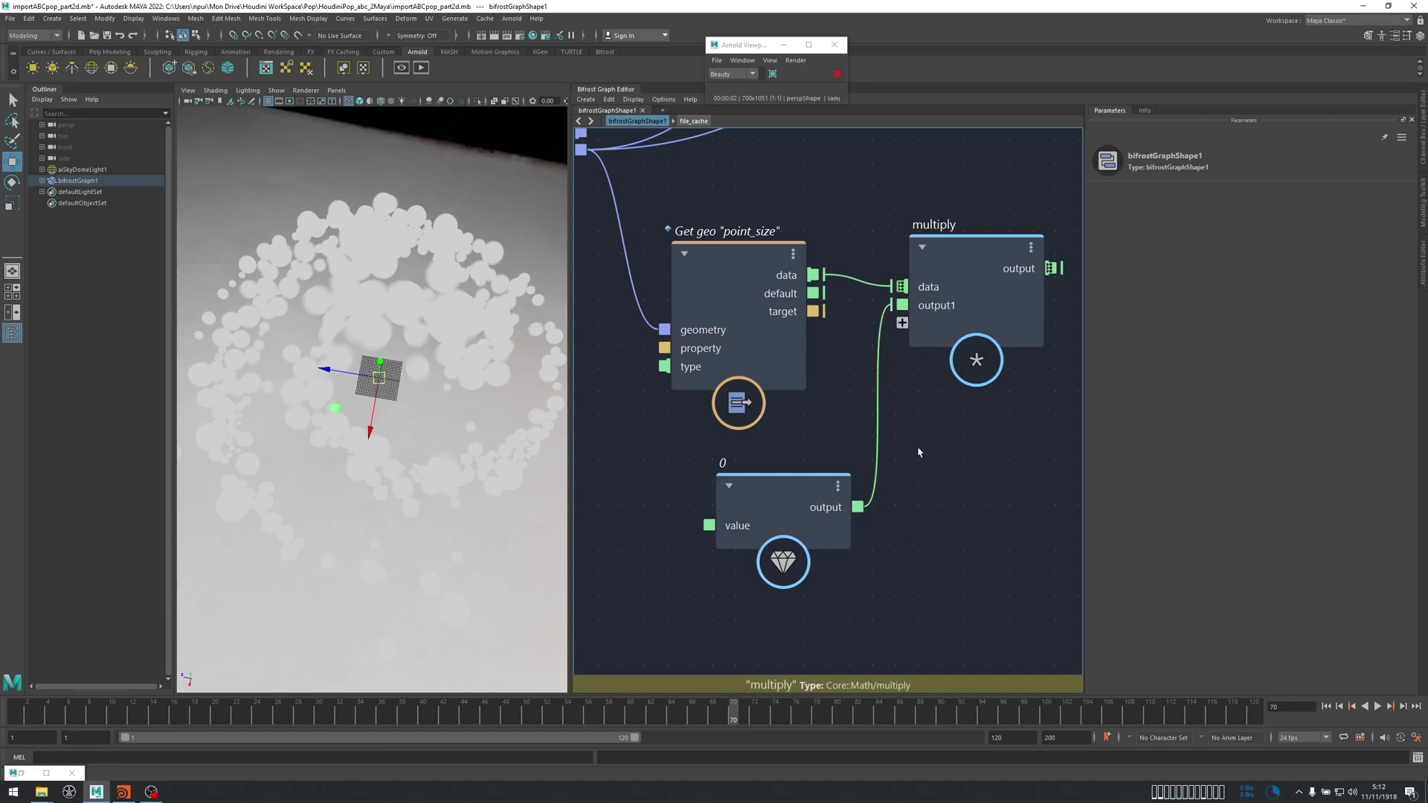
Examine the port types of the point_size data output and the two multiply inputs to compare array and single float.
click(710, 273)
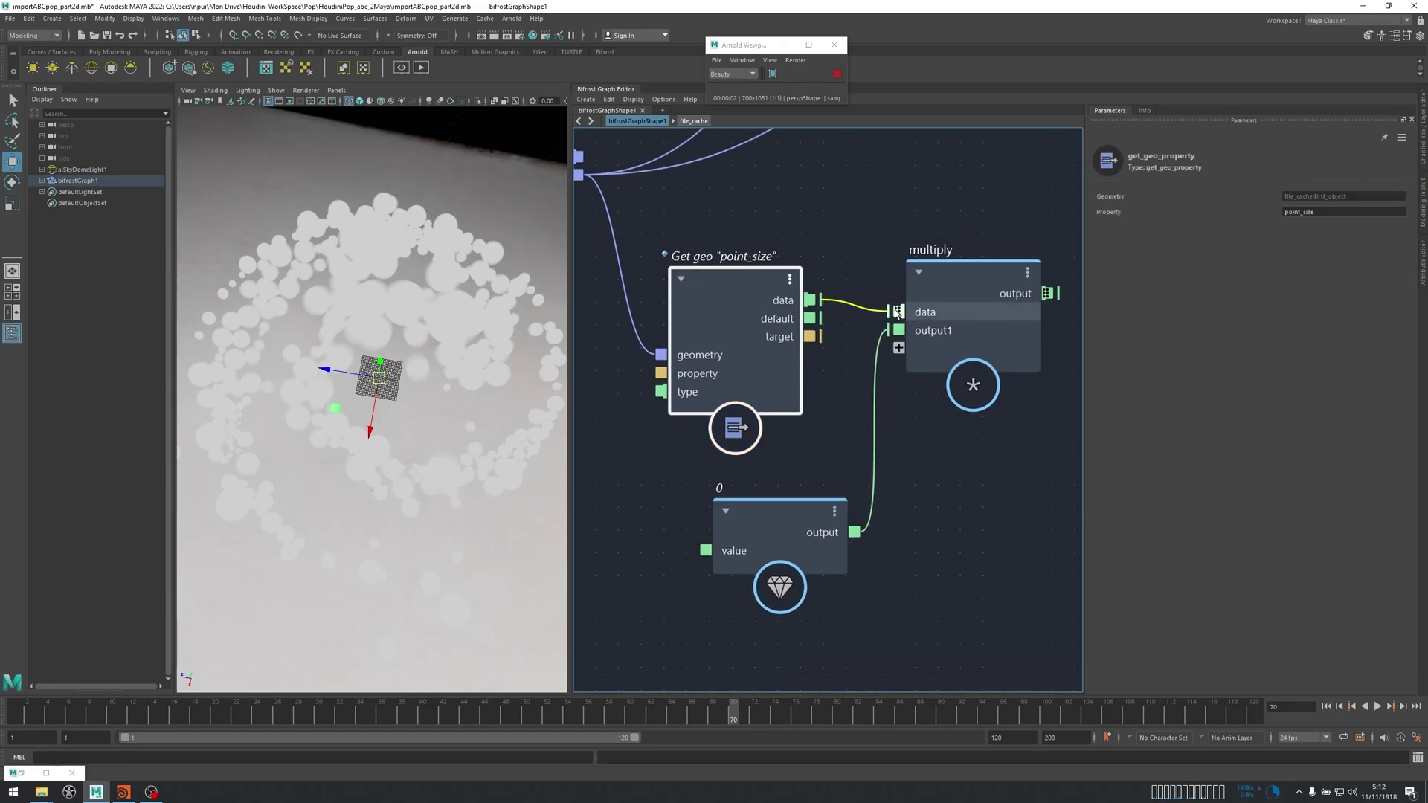
scroll(897, 312, up, 2)
alt+middle_drag(888, 552, 926, 406)
drag(741, 477, 680, 479)
alt+middle_drag(822, 379, 921, 409)
drag(779, 511, 768, 515)
alt+middle_drag(836, 436, 744, 619)
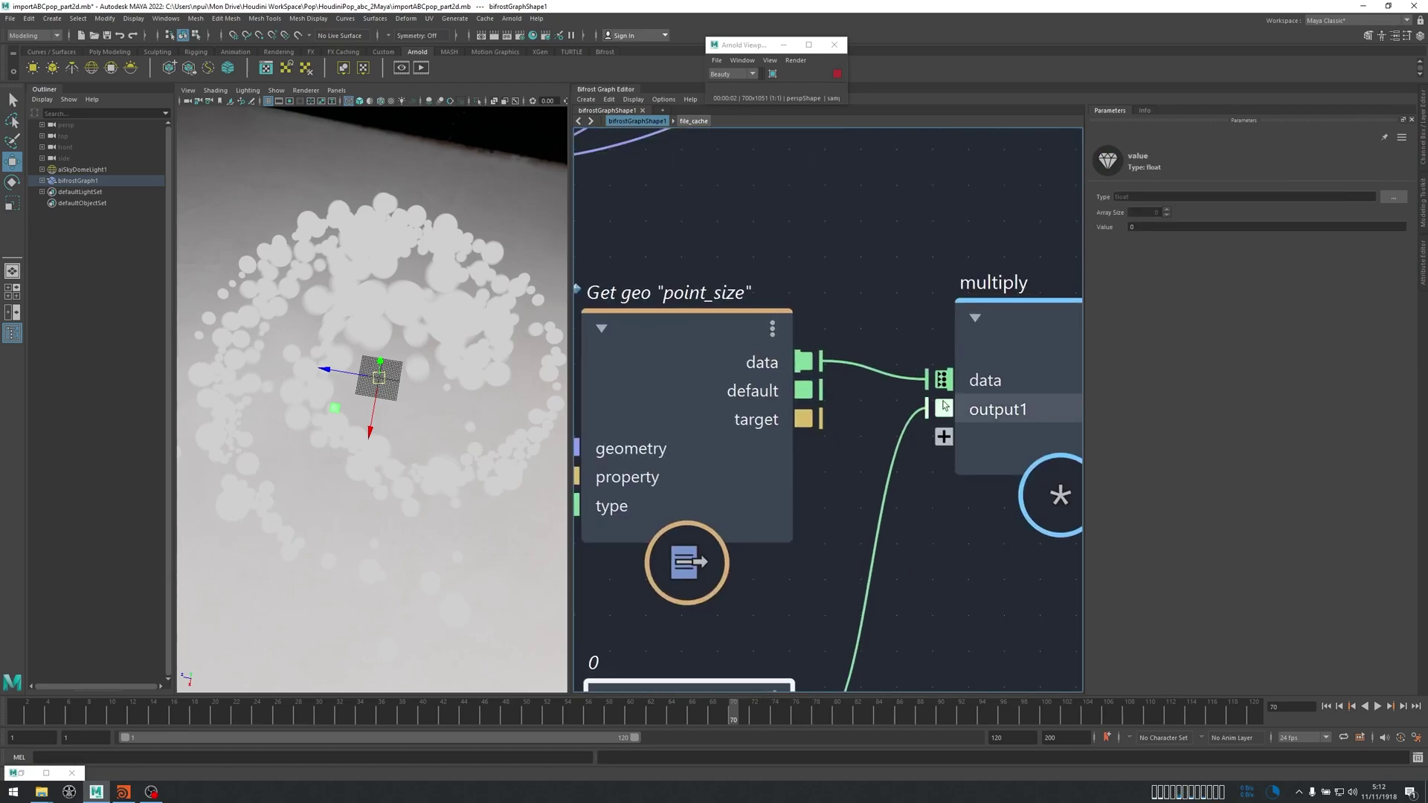
scroll(940, 399, up, 3)
scroll(928, 329, up, 1)
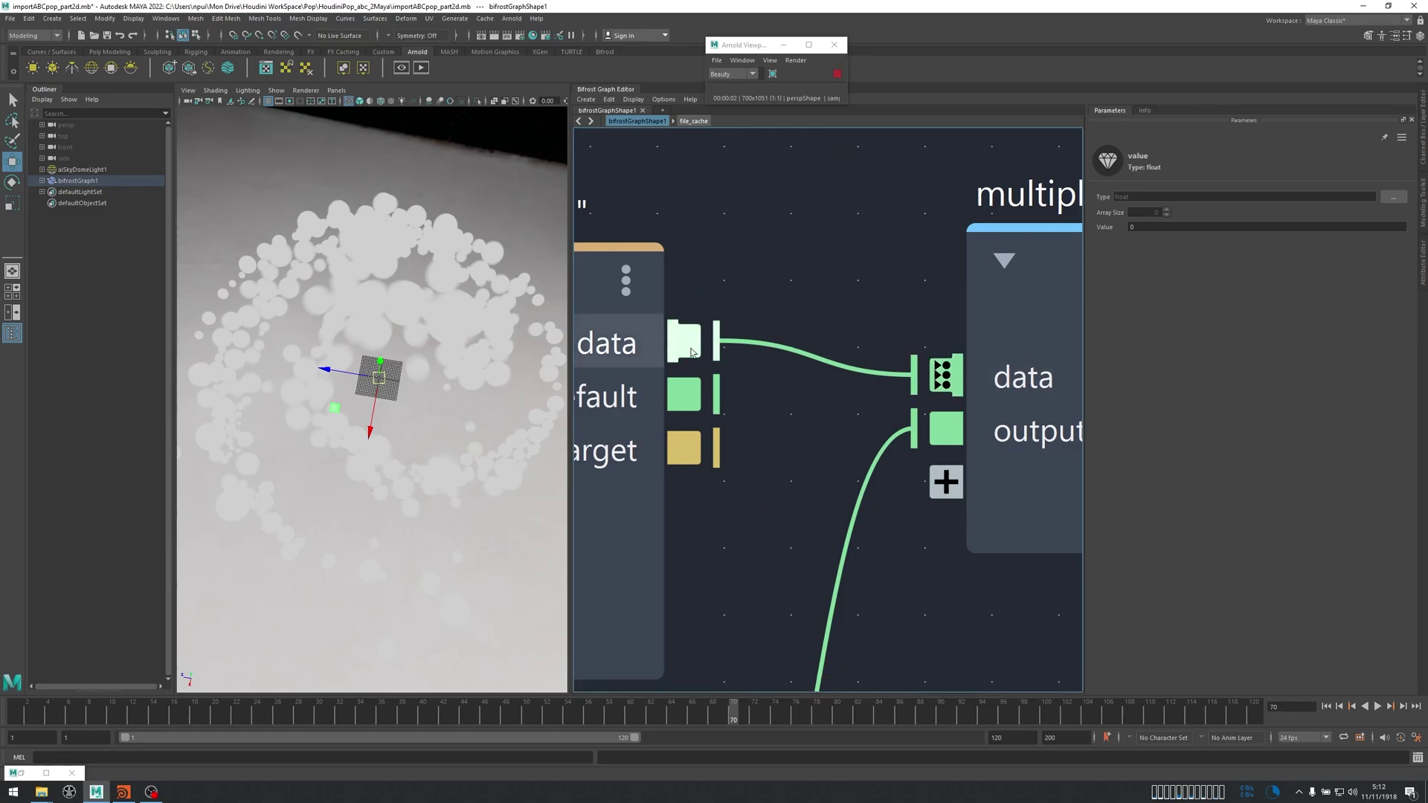
mouse_move(677, 327)
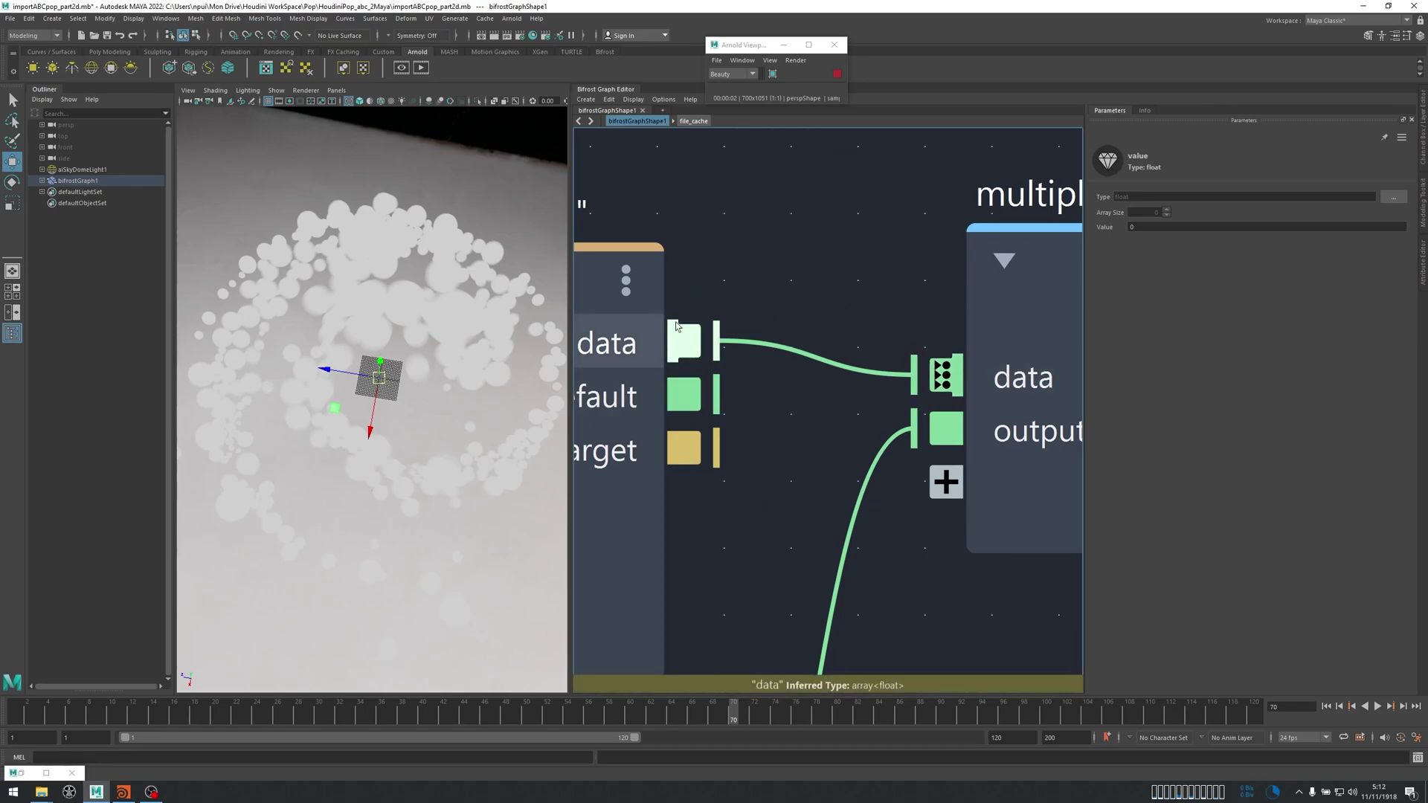
mouse_move(930, 422)
scroll(826, 332, down, 5)
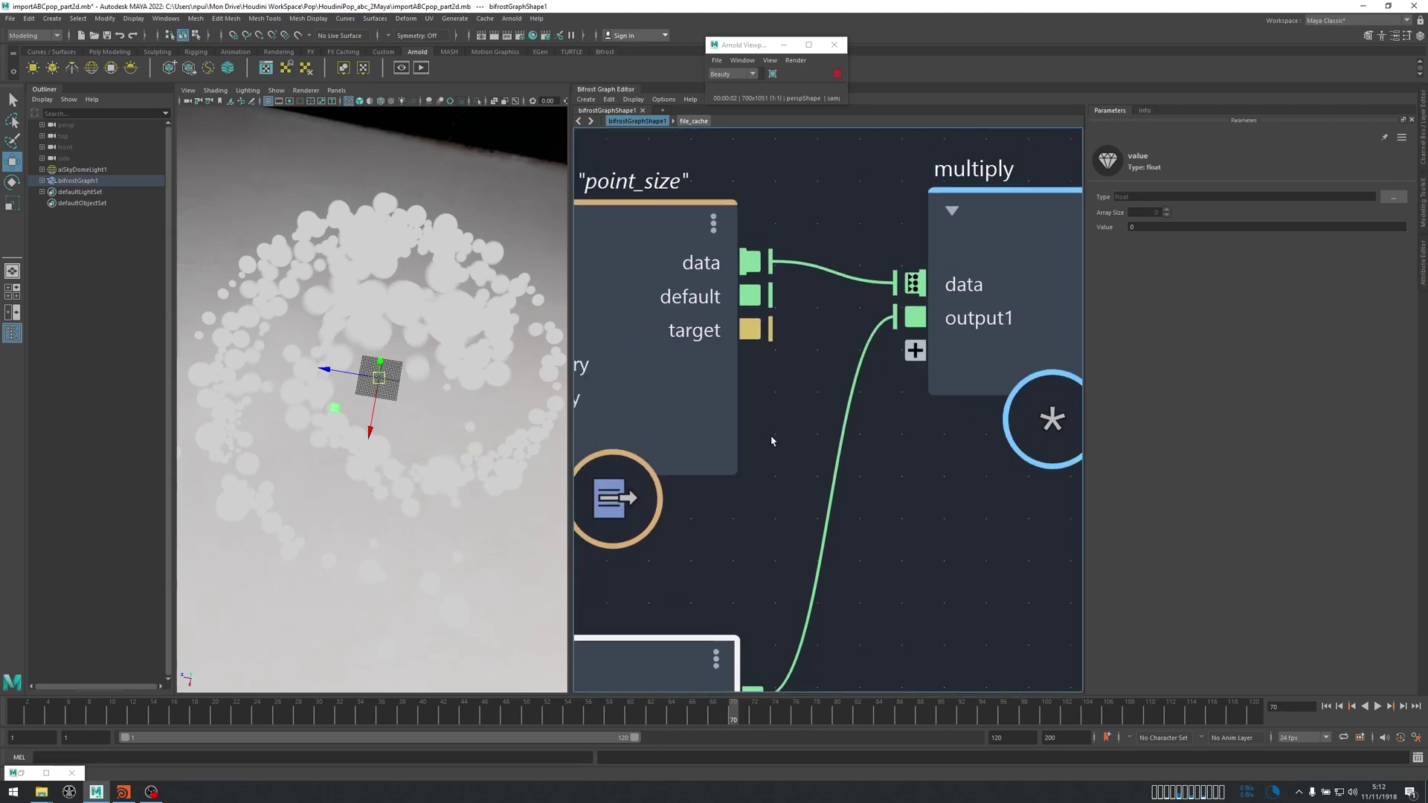
mouse_move(806, 336)
alt+middle_drag(893, 455, 866, 477)
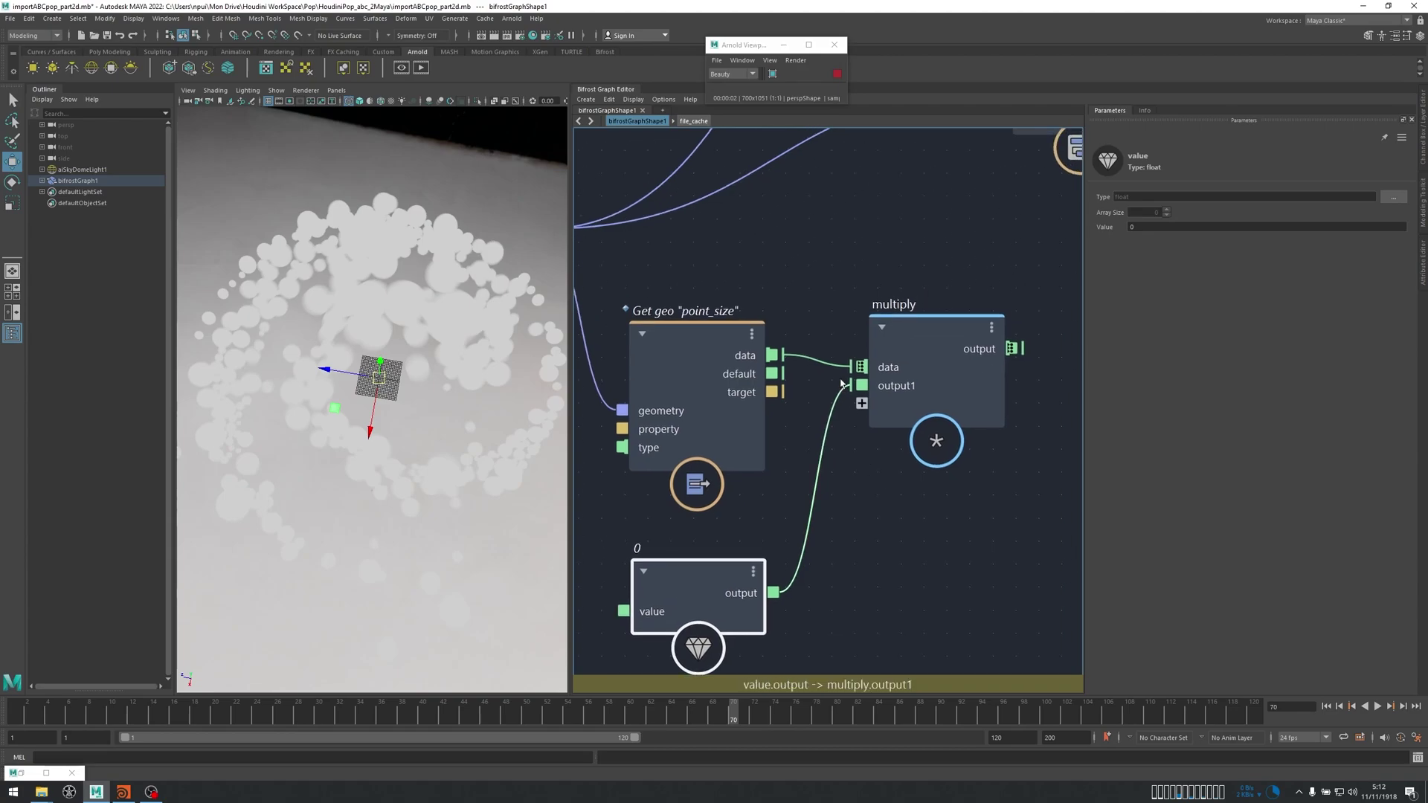
mouse_move(803, 556)
alt+middle_down()
mouse_move(819, 507)
mouse_move(782, 548)
alt+middle_up()
alt+middle_drag(899, 531, 885, 493)
scroll(889, 500, down, 3)
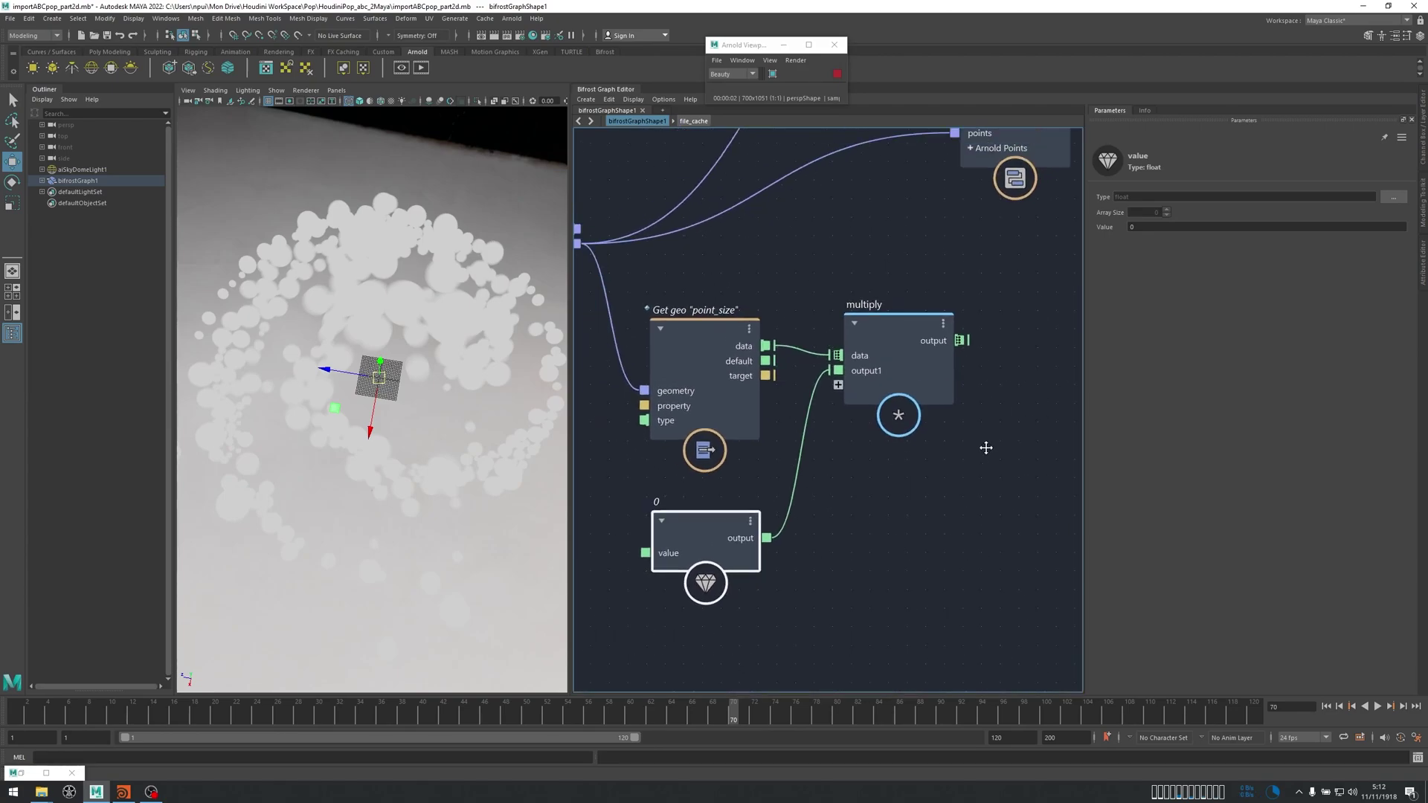
Set the float value node that feeds the multiply node to 2.
alt+middle_drag(944, 421, 941, 488)
scroll(940, 488, down, 4)
alt+middle_drag(891, 357, 874, 371)
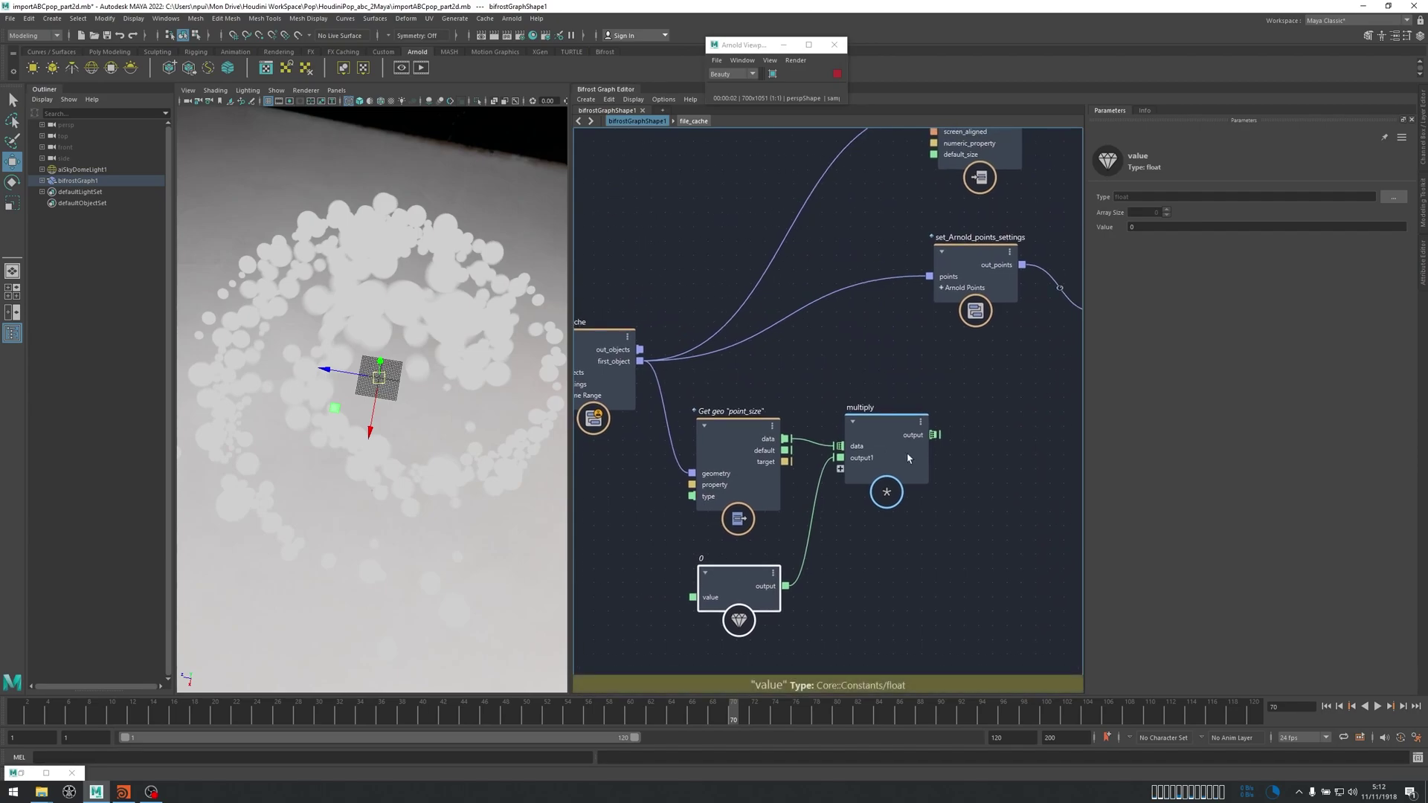
click(1166, 227)
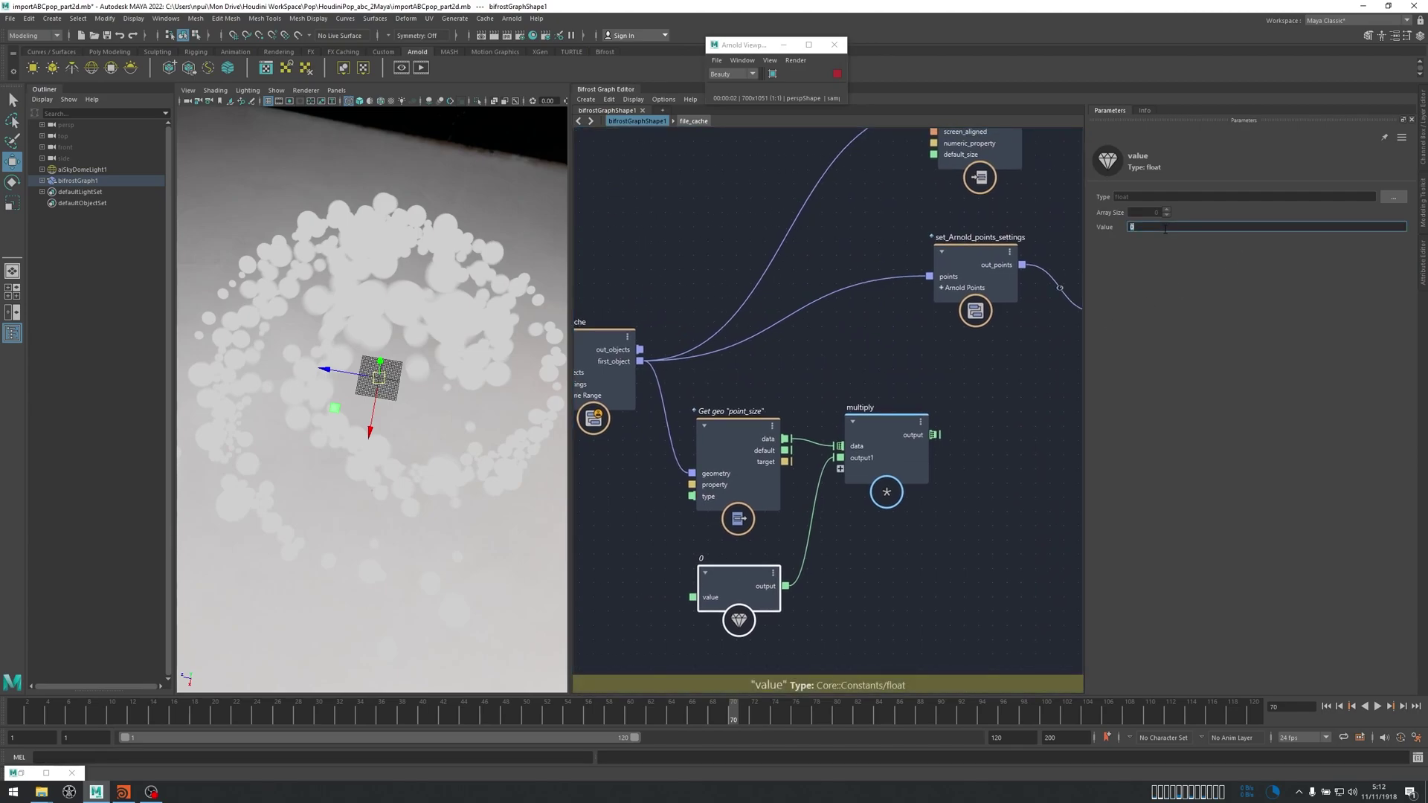
click(1028, 345)
Move set_Arnold_points_settings further along the graph, then add a set_geo_property node between it and the multiply node.
middle_drag(1016, 367, 892, 397)
drag(1038, 409, 982, 304)
middle_drag(911, 412, 899, 348)
click(899, 348)
key(Tab)
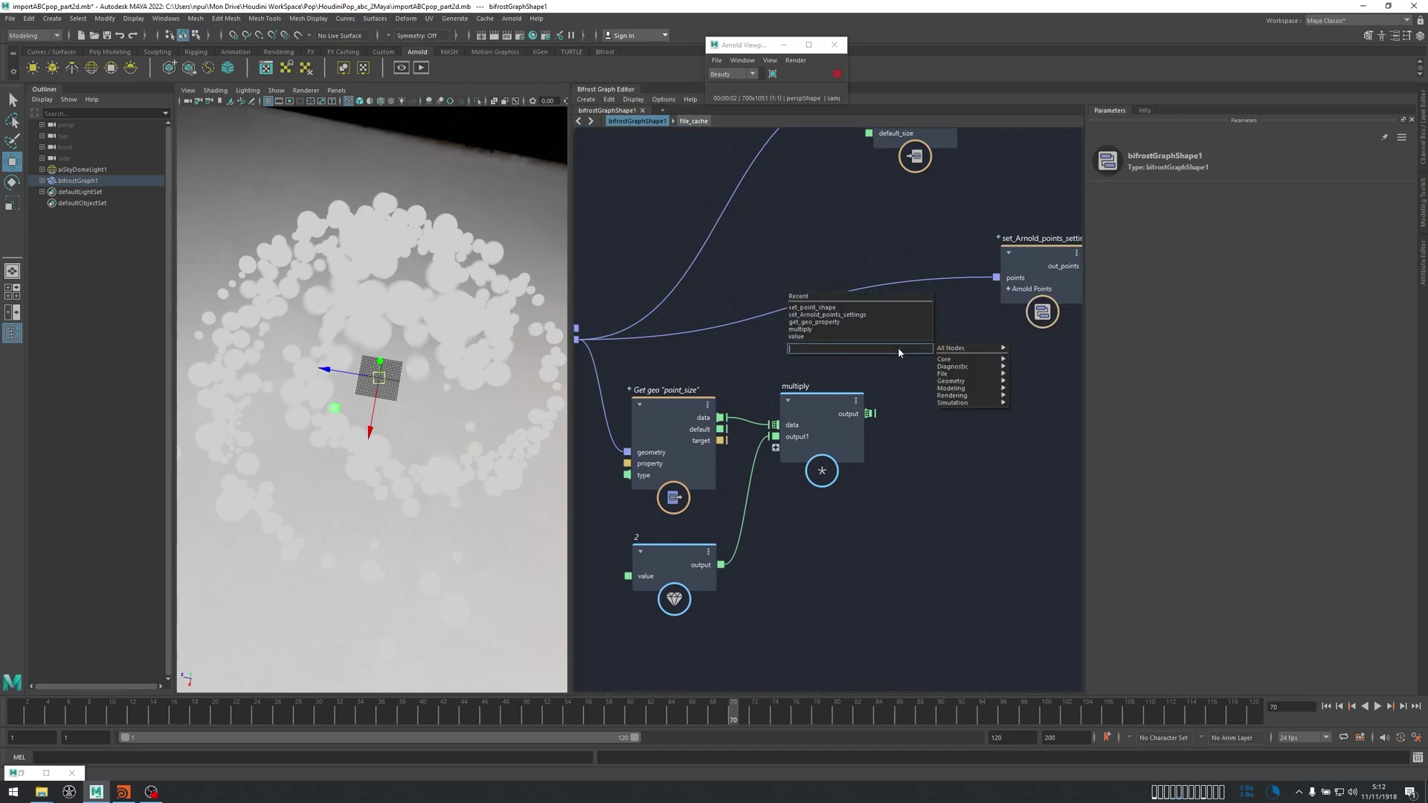
text(set_ge)
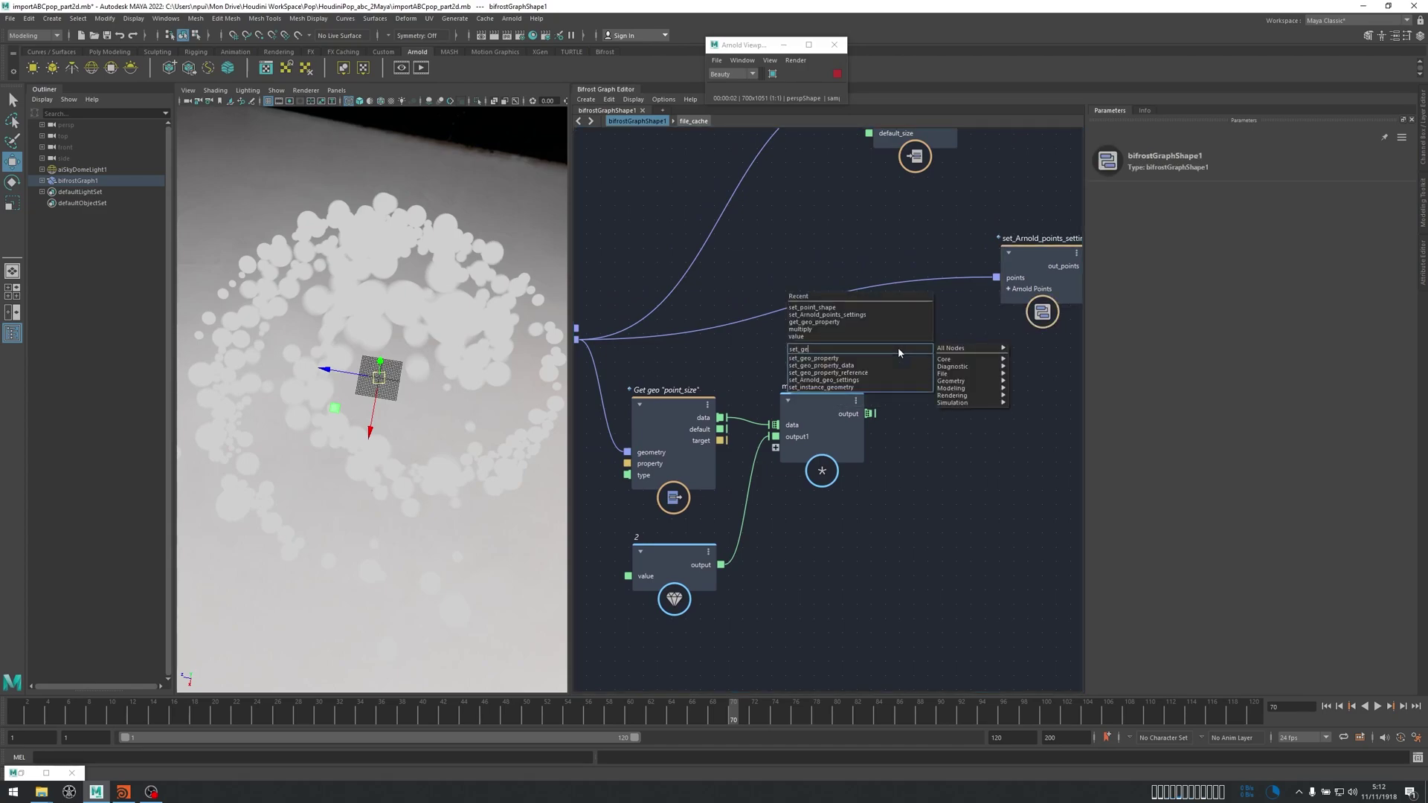
key(Down)
key(Return)
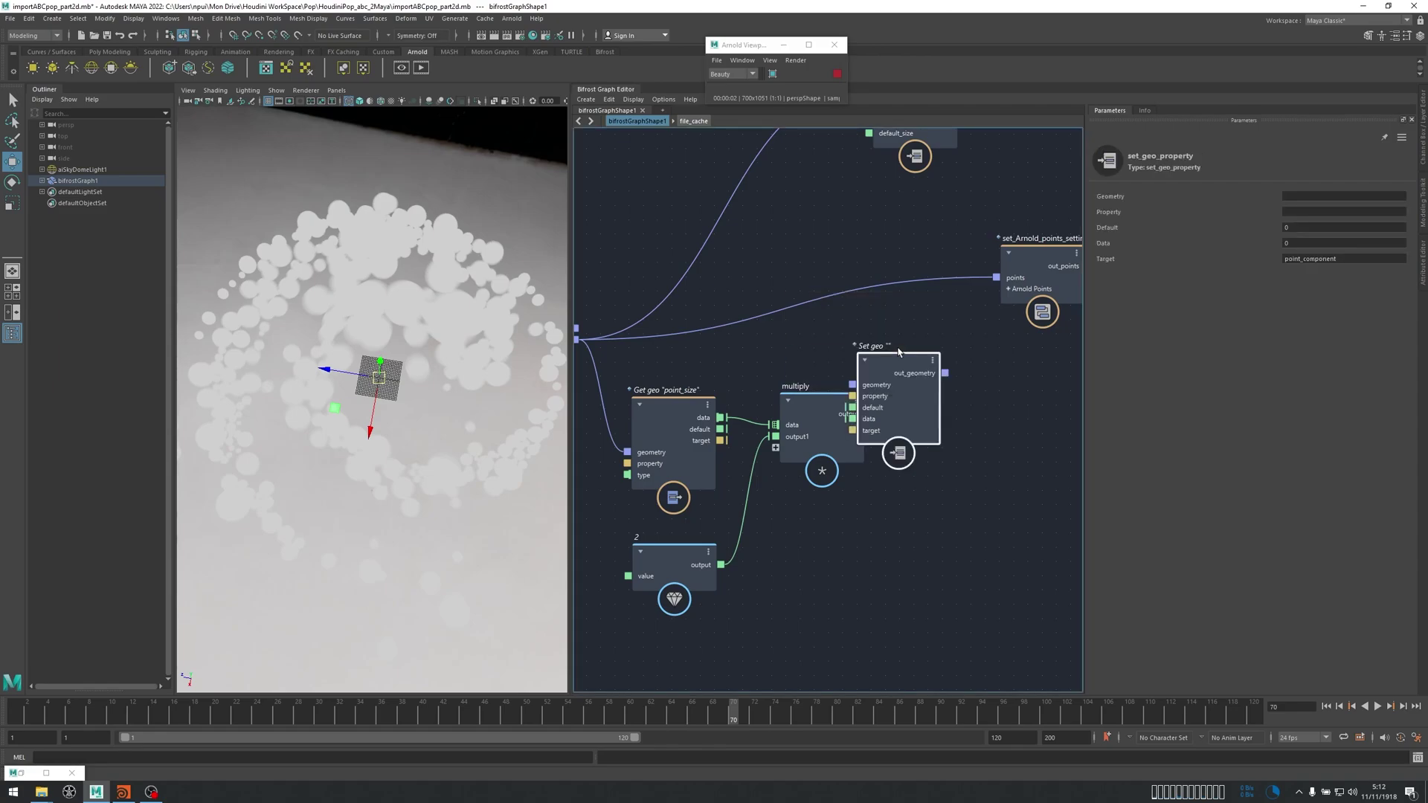
drag(899, 352, 933, 313)
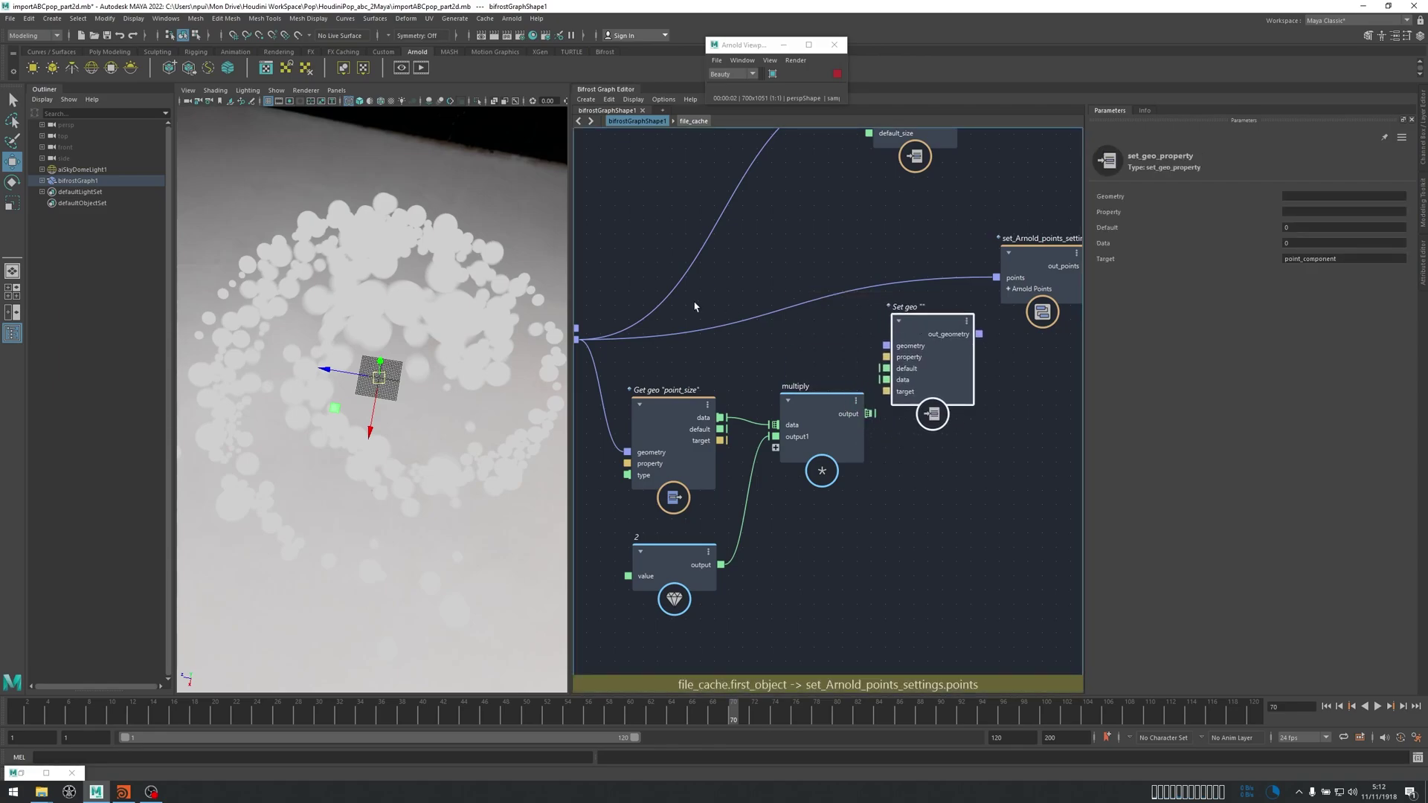
Connect first_object to set_geo_property's geometry, the multiply output to its data, and its out_geometry to set_Arnold_points_settings' points.
drag(583, 342, 886, 346)
middle_drag(968, 476, 889, 528)
drag(814, 455, 851, 431)
alt+middle_drag(979, 421, 844, 457)
drag(866, 331, 918, 351)
drag(821, 414, 897, 379)
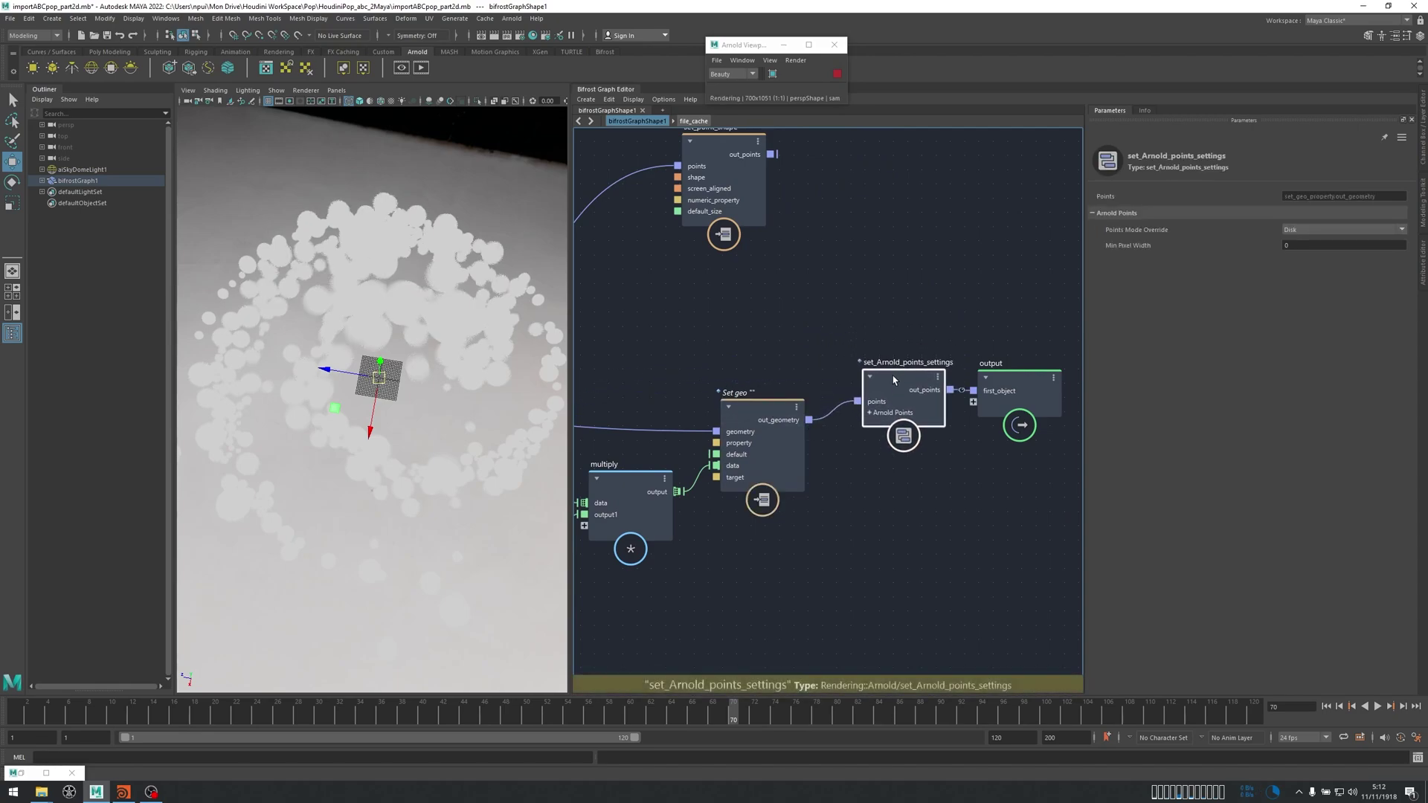
Set the property name of the set_geo_property node to point_size.
click(773, 409)
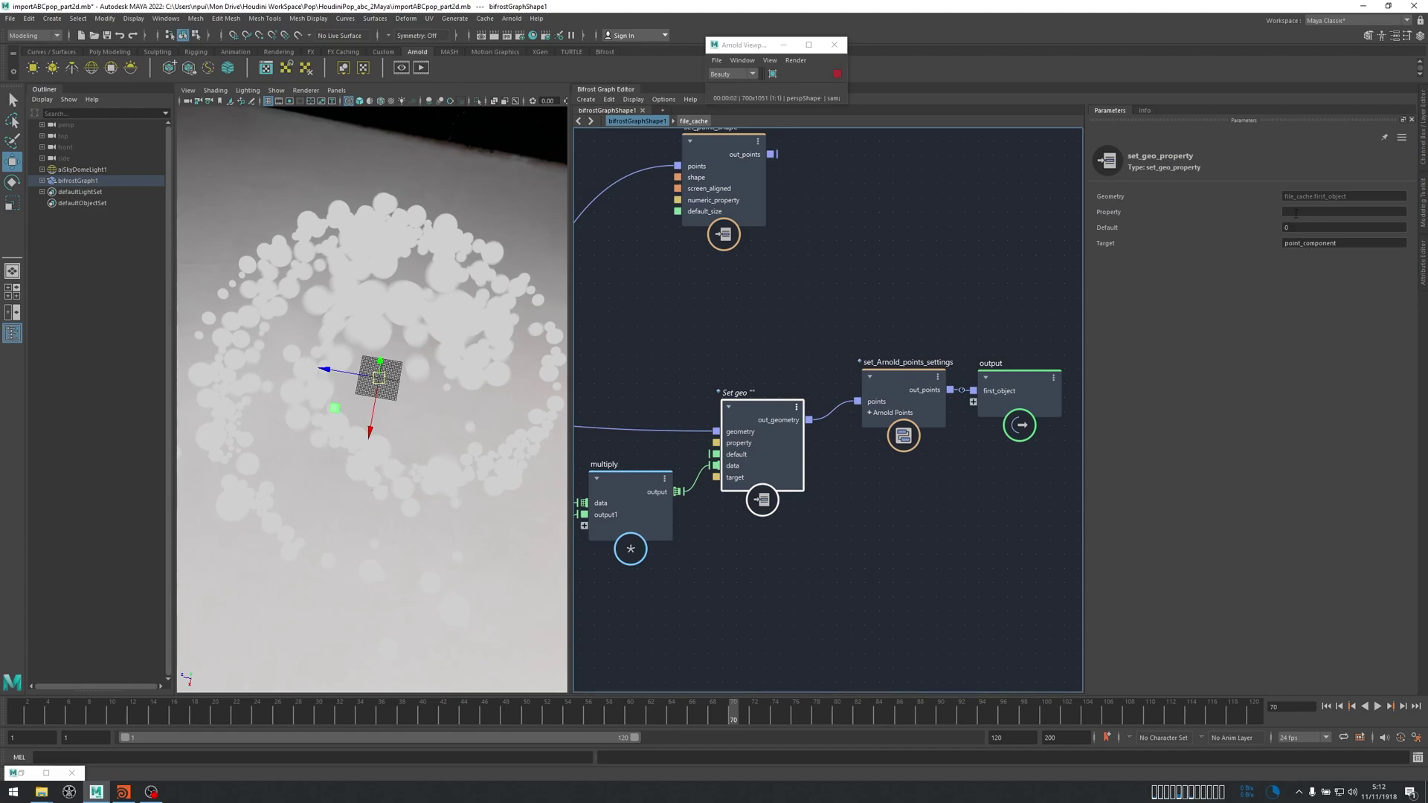
click(1339, 213)
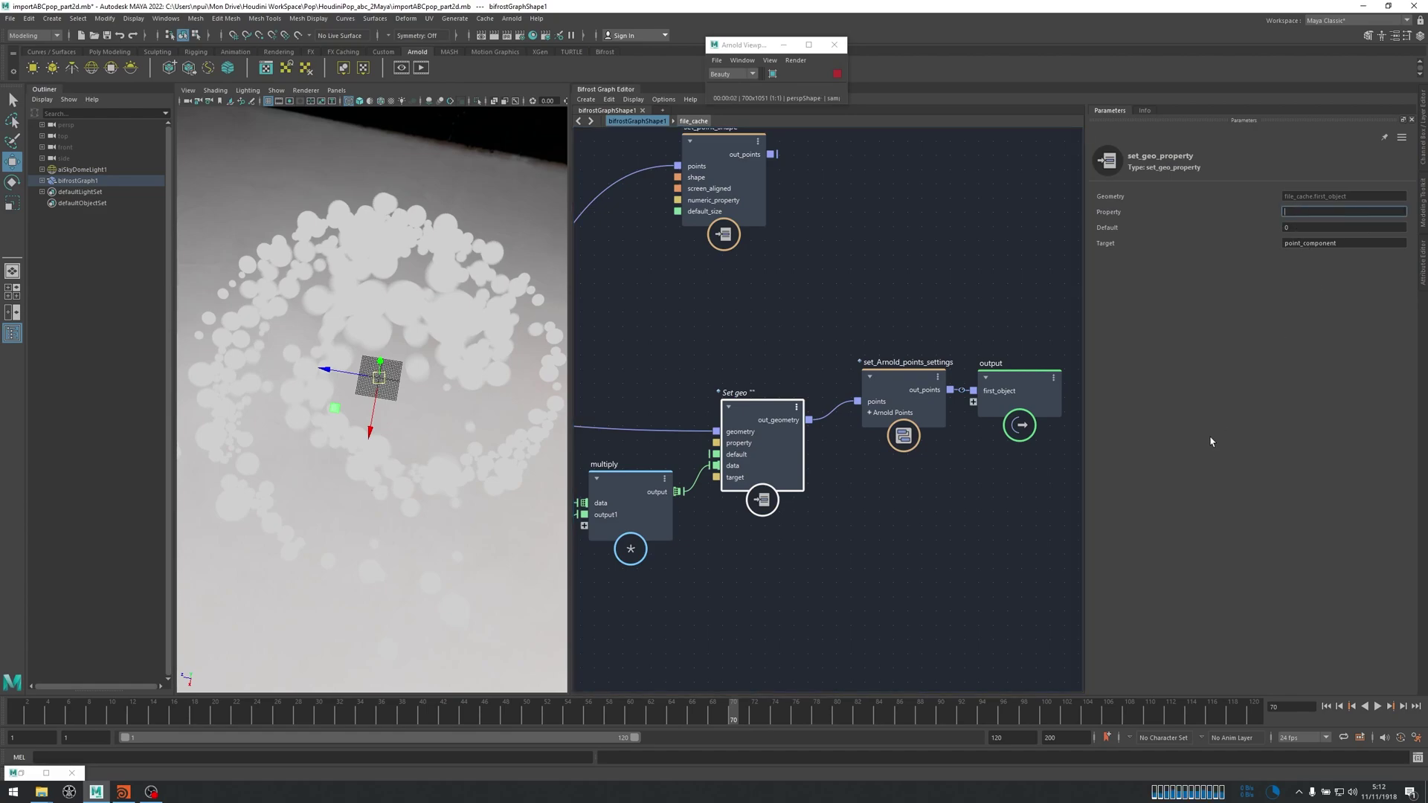
text(point_)
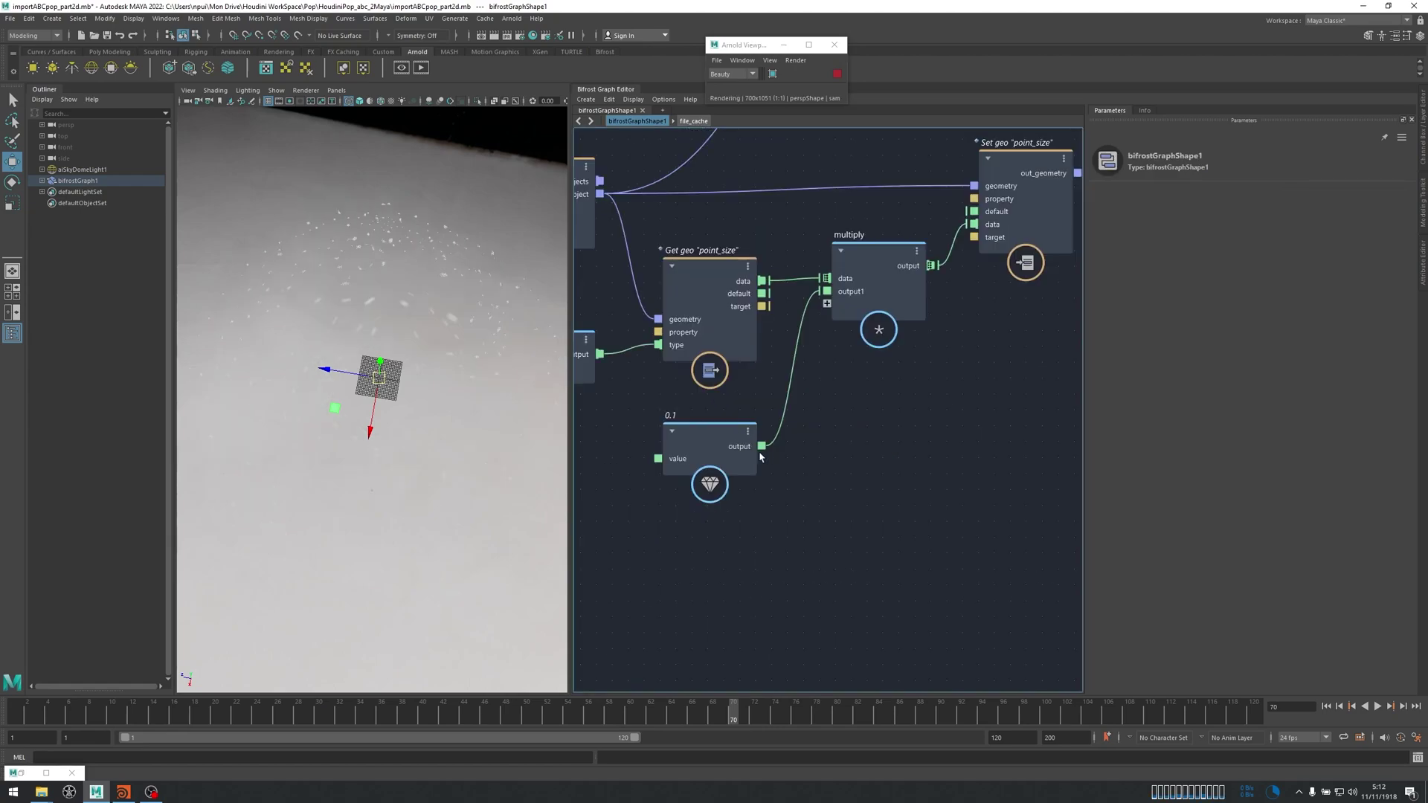
Set the float value feeding the multiply node to 1 and also try a value of 10.
click(1181, 227)
key(BackSpace)
key(BackSpace)
key(BackSpace)
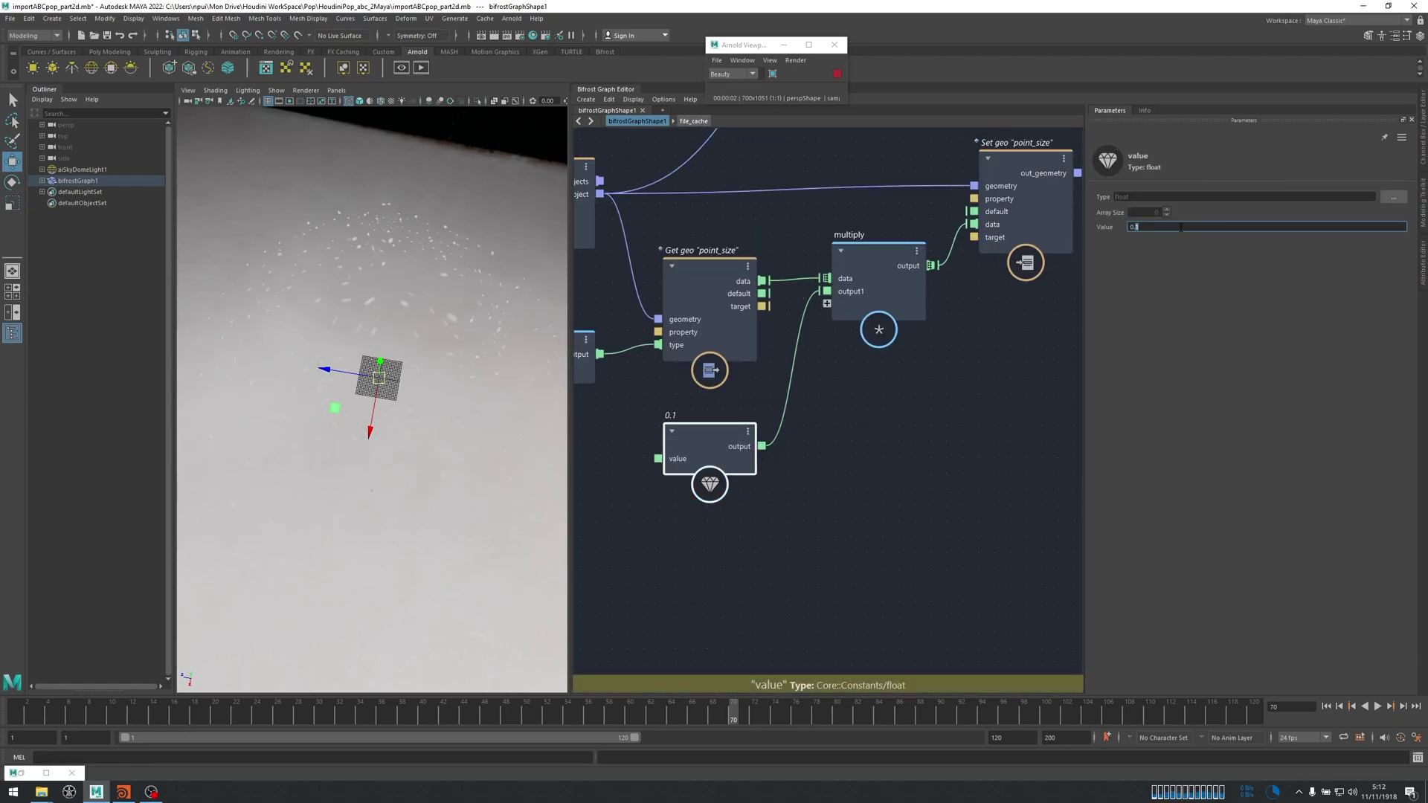
text(1)
key(Return)
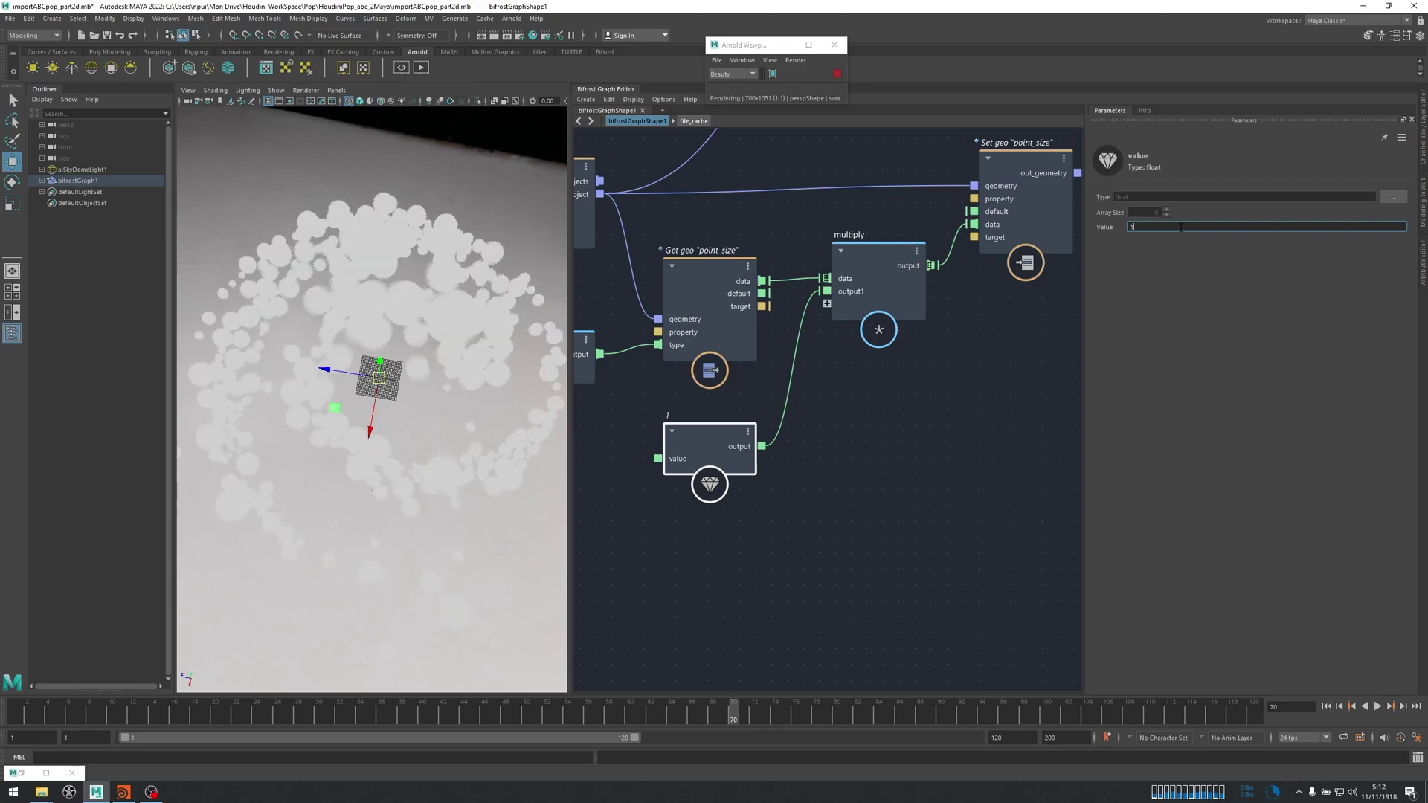
text(10)
key(Return)
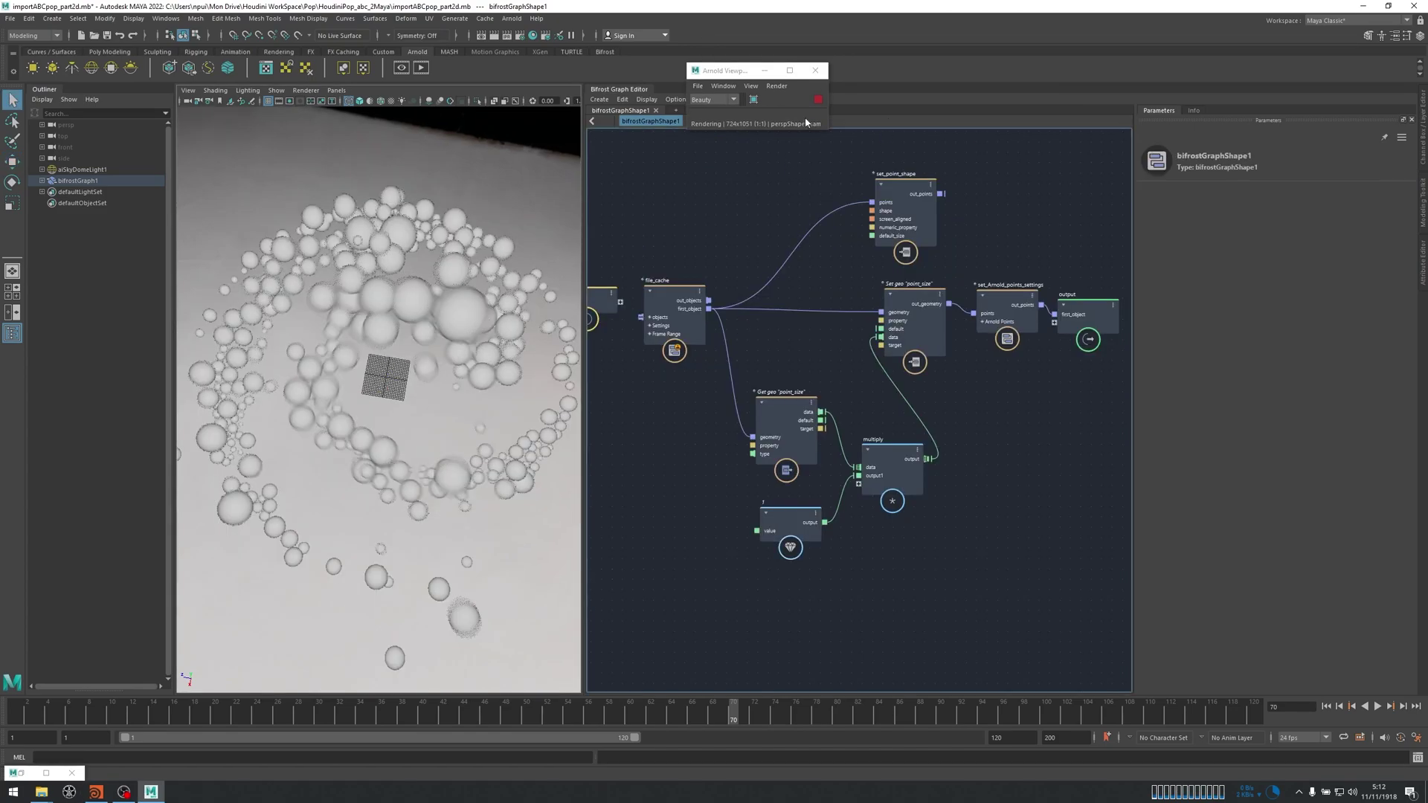
Stop the Arnold viewport render, restore the minimized Hypershade window and place it over the Bifrost graph.
click(816, 100)
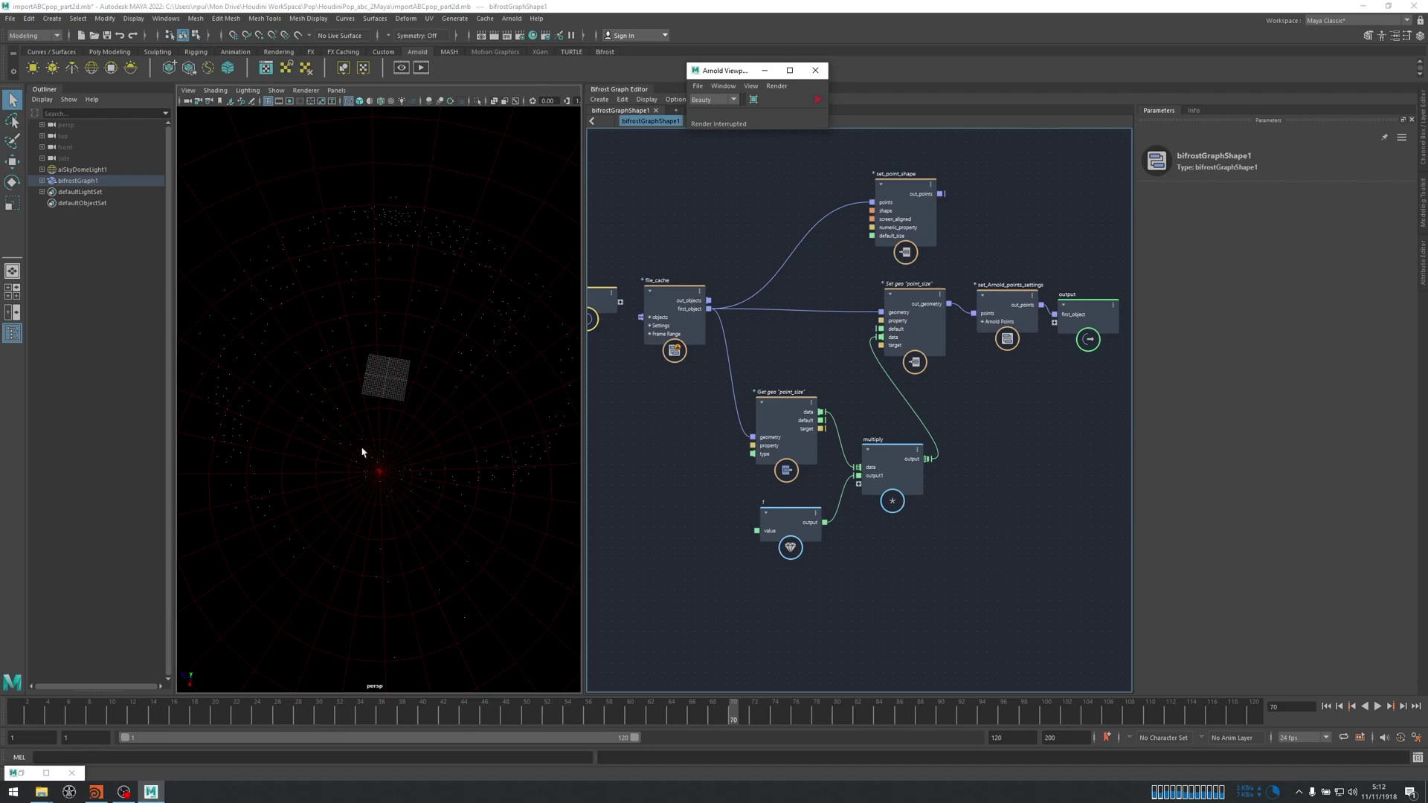
middle_drag(788, 199, 765, 223)
middle_drag(690, 200, 710, 194)
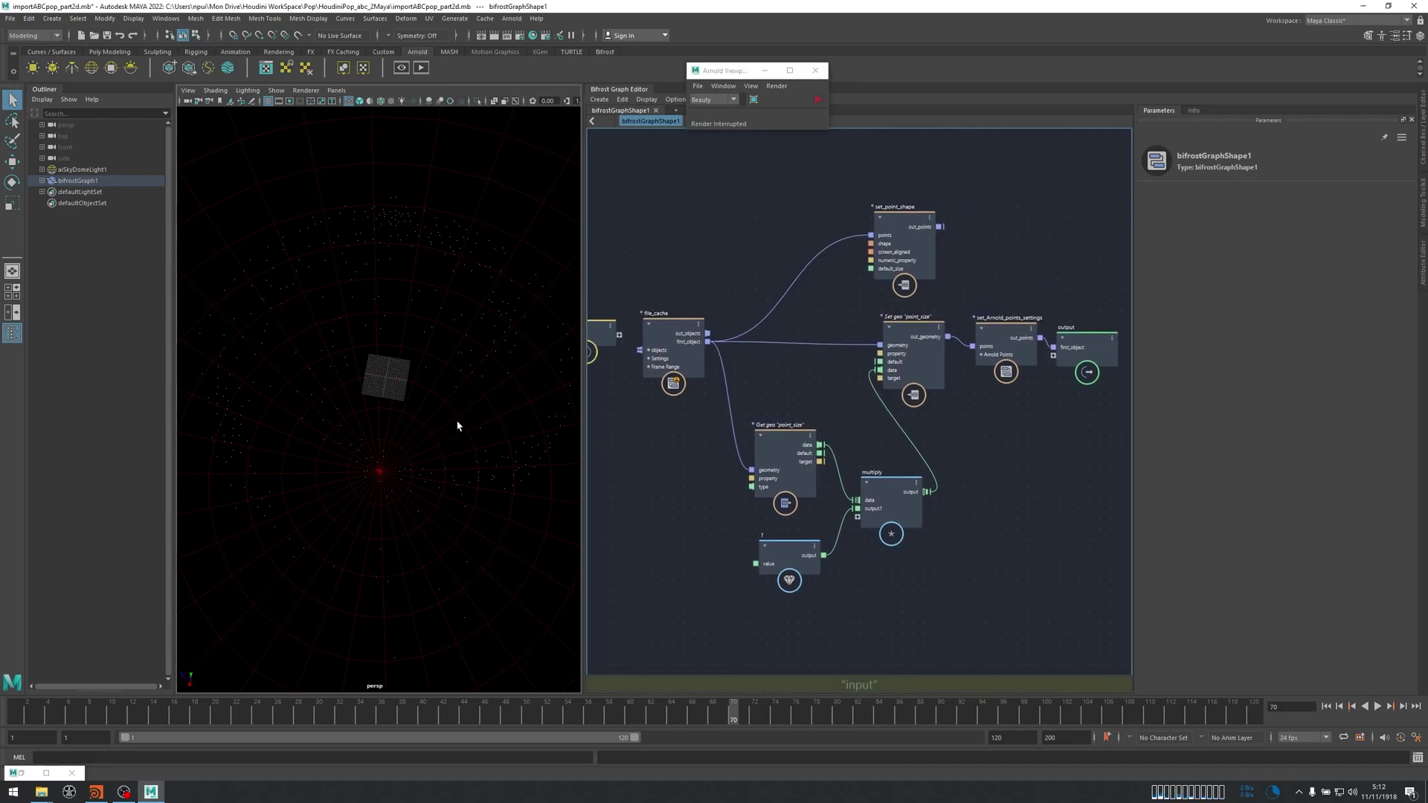
click(28, 774)
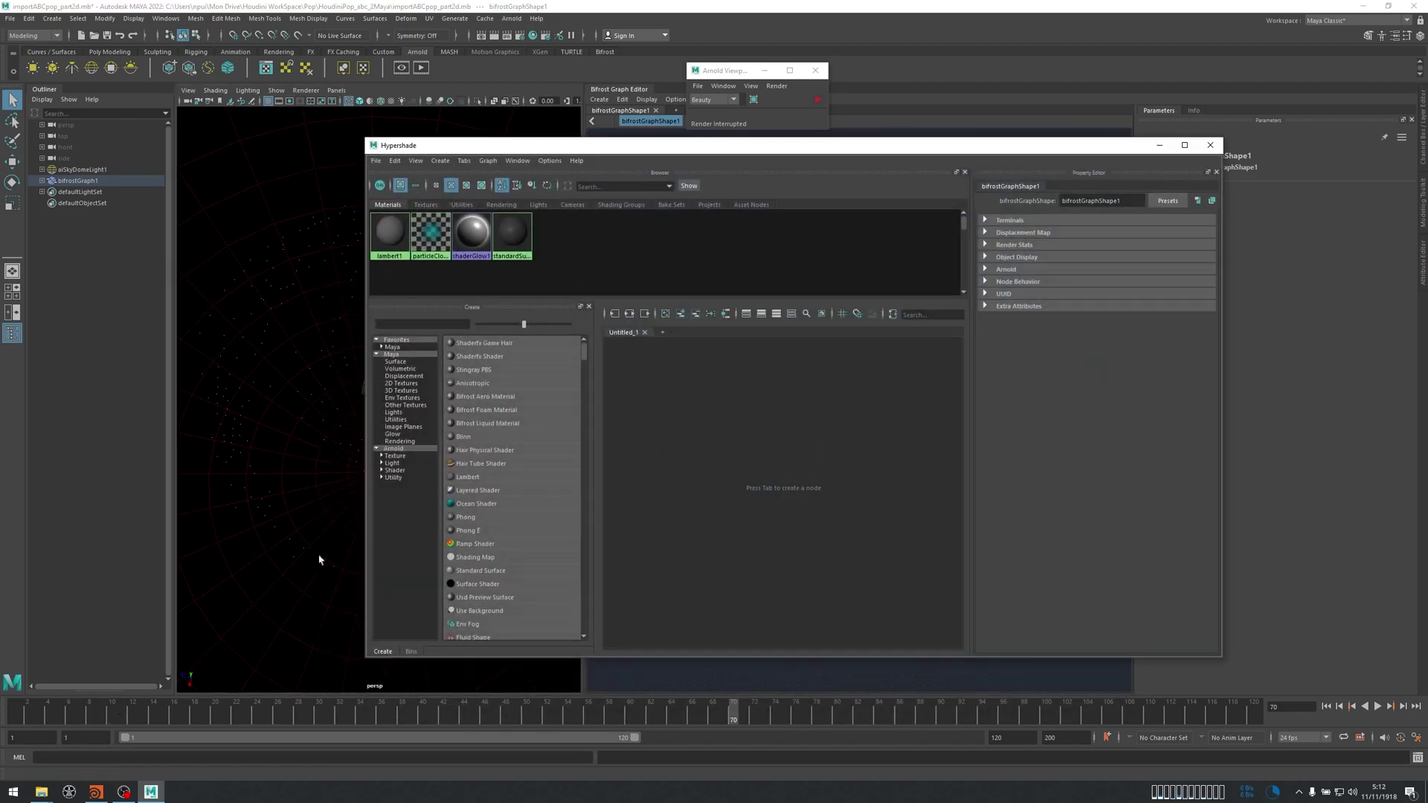
drag(781, 149, 671, 157)
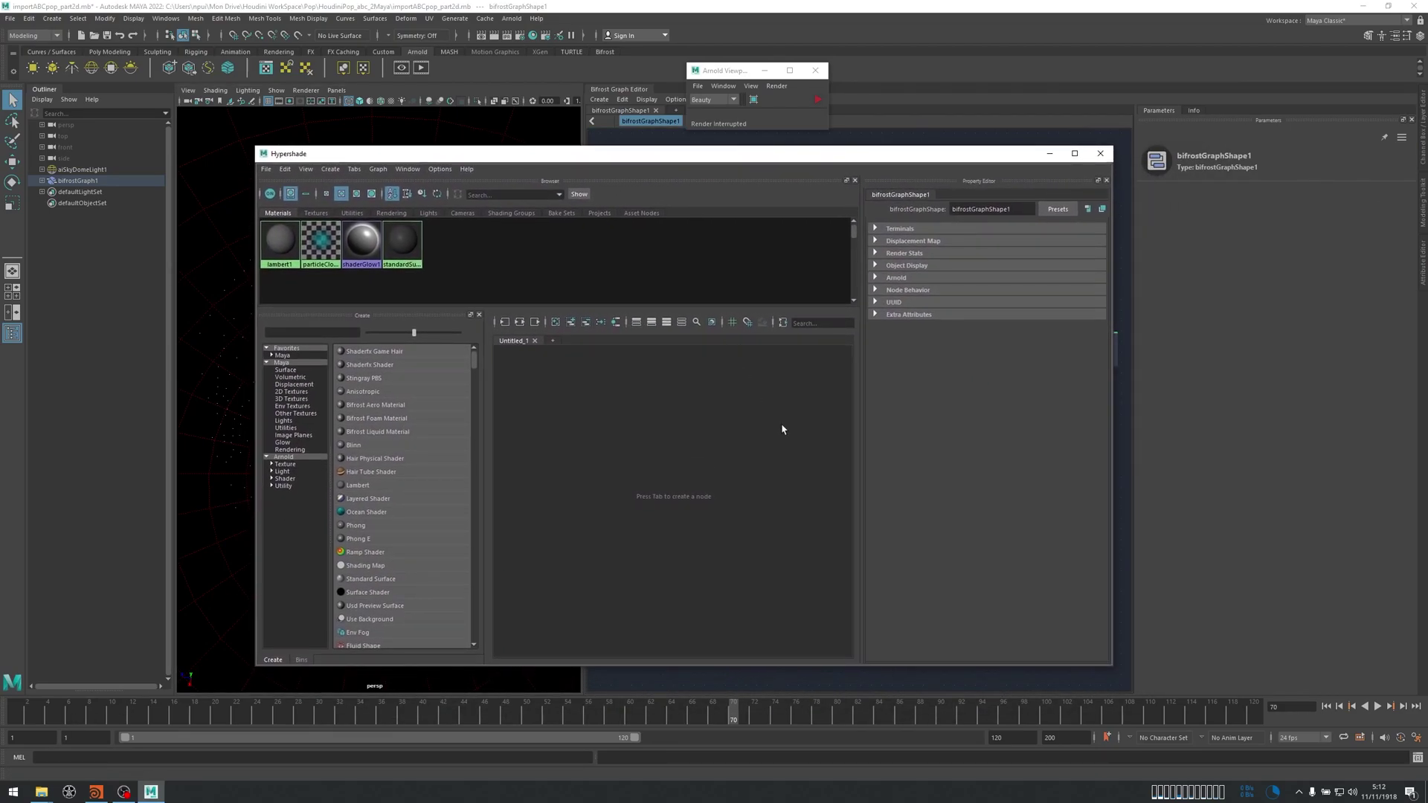
Create an aiStandardSurface material in the Hypershade work area.
key(Tab)
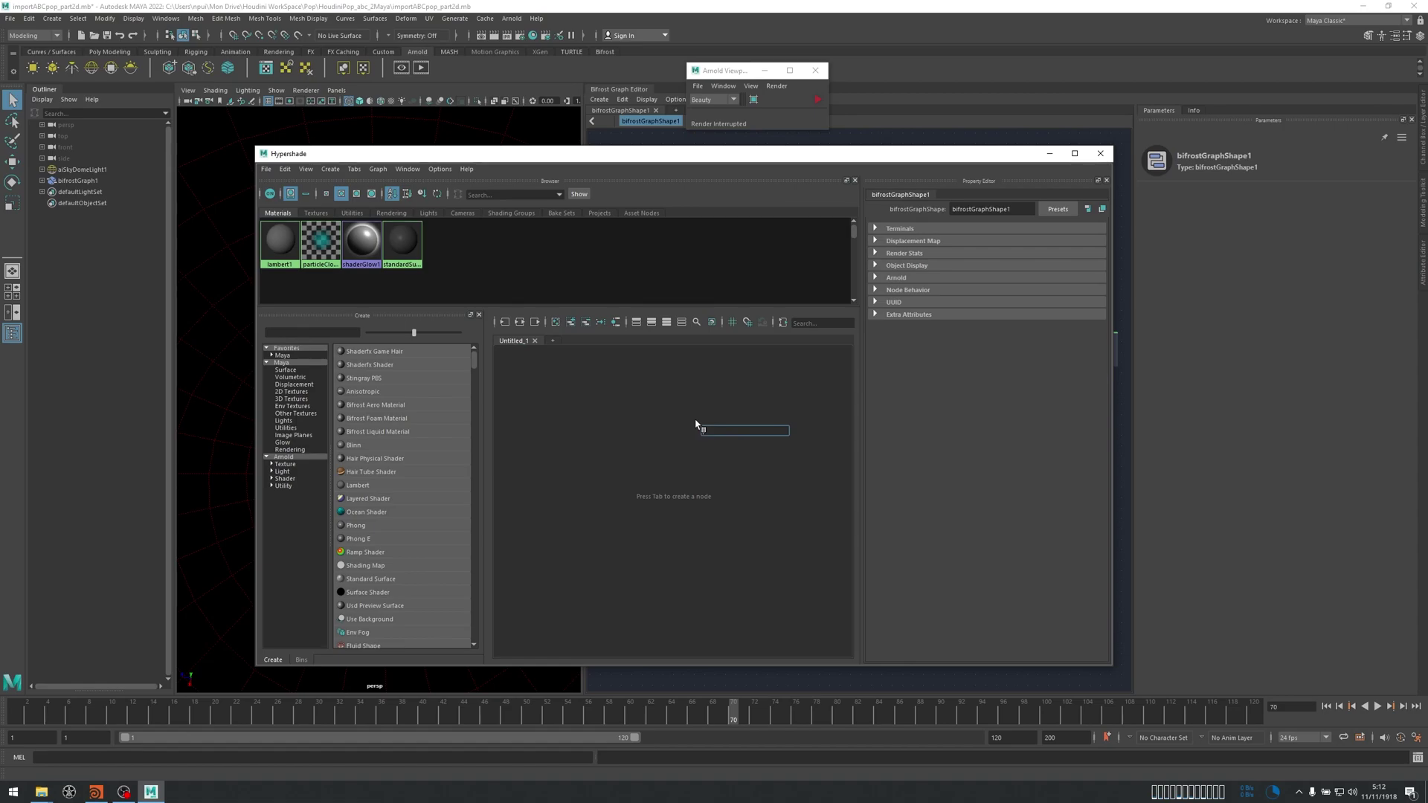
text(surface)
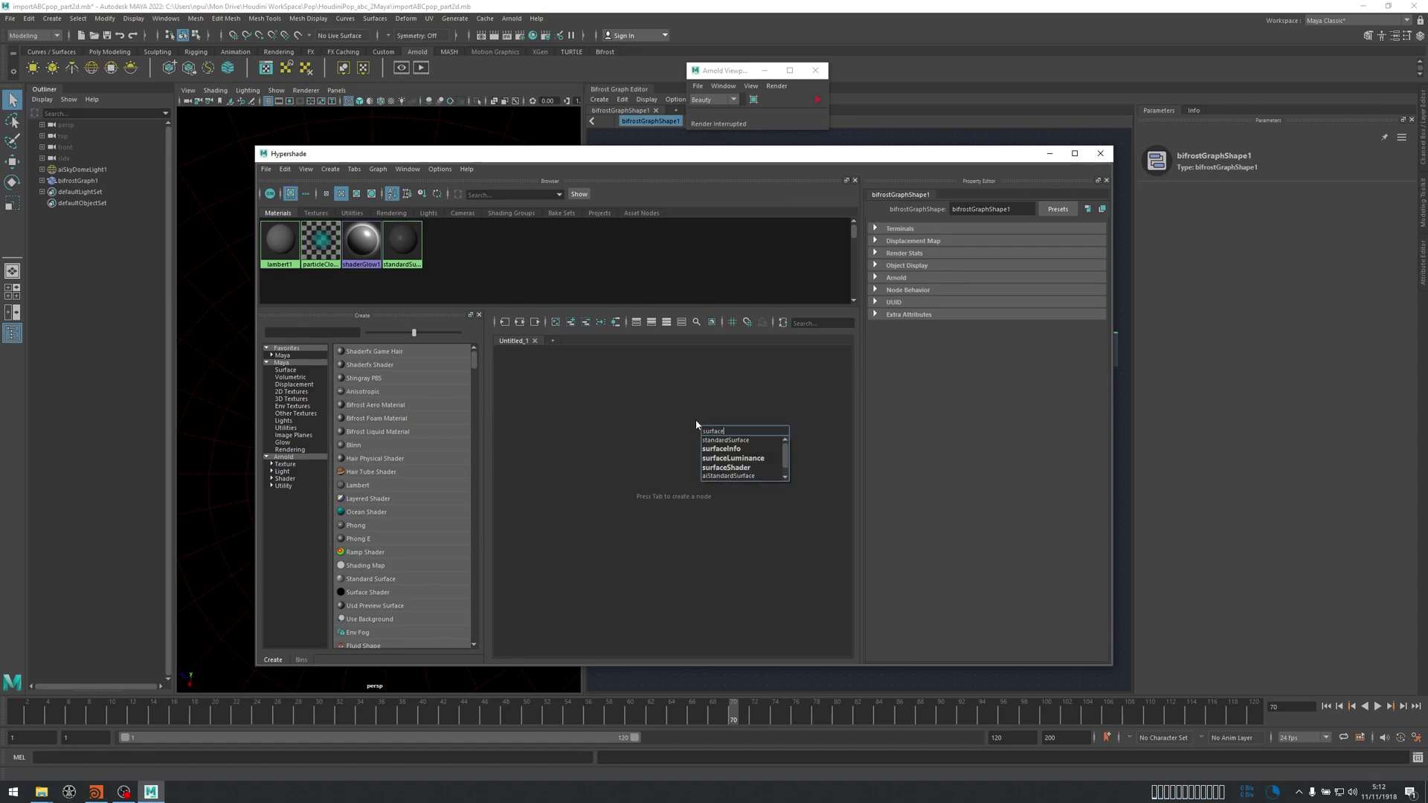
key(Down)
key(Down)
key(Down)
key(Down)
key(Down)
key(Return)
Assign the aiStandardSurface1 material to bifrostGraph1, keeping the viewport visible beside the Hypershade.
drag(647, 143, 839, 132)
click(98, 181)
click(916, 423)
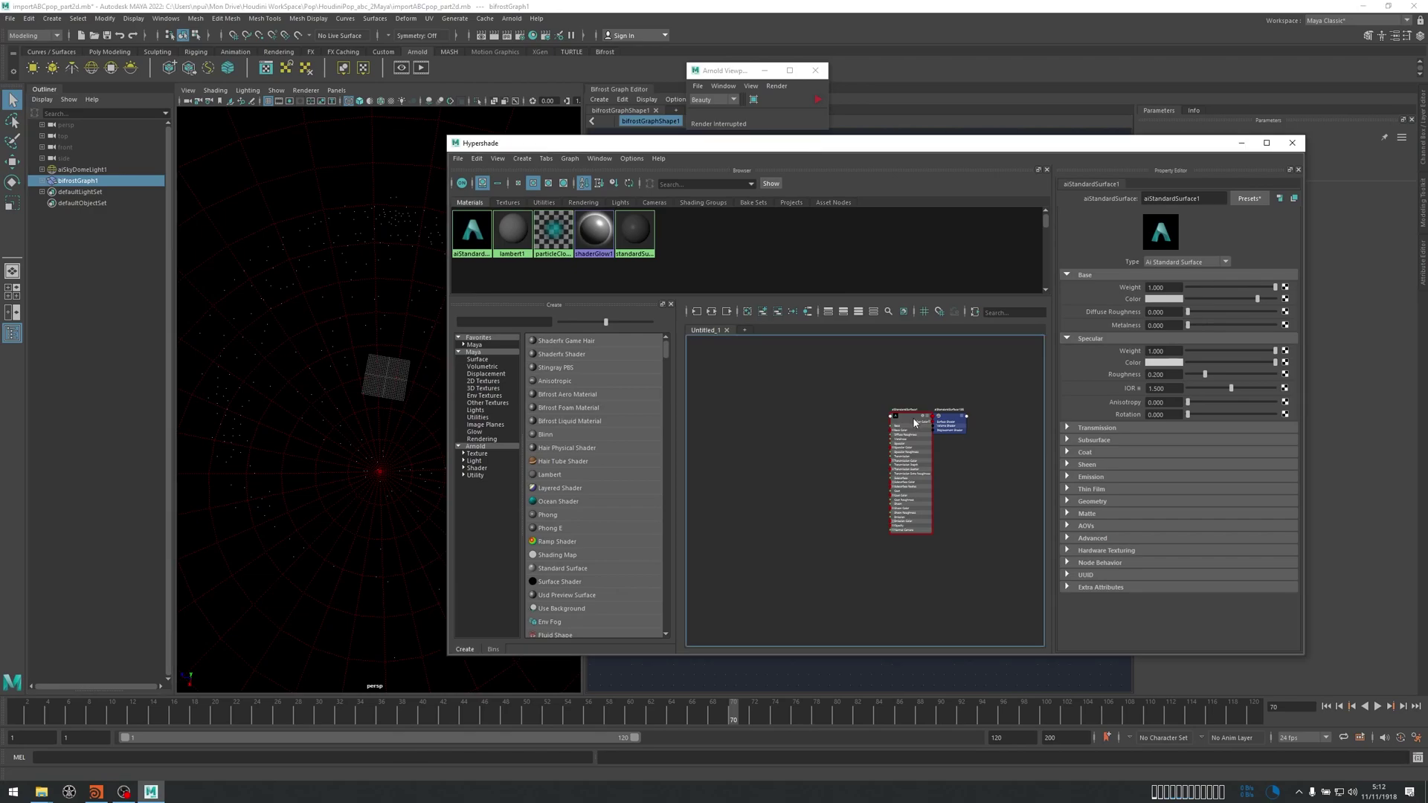
right_click(915, 415)
drag(915, 415, 848, 417)
click(847, 416)
Start the Arnold viewport render and apply the Ceramic preset to aiStandardSurface1.
click(818, 100)
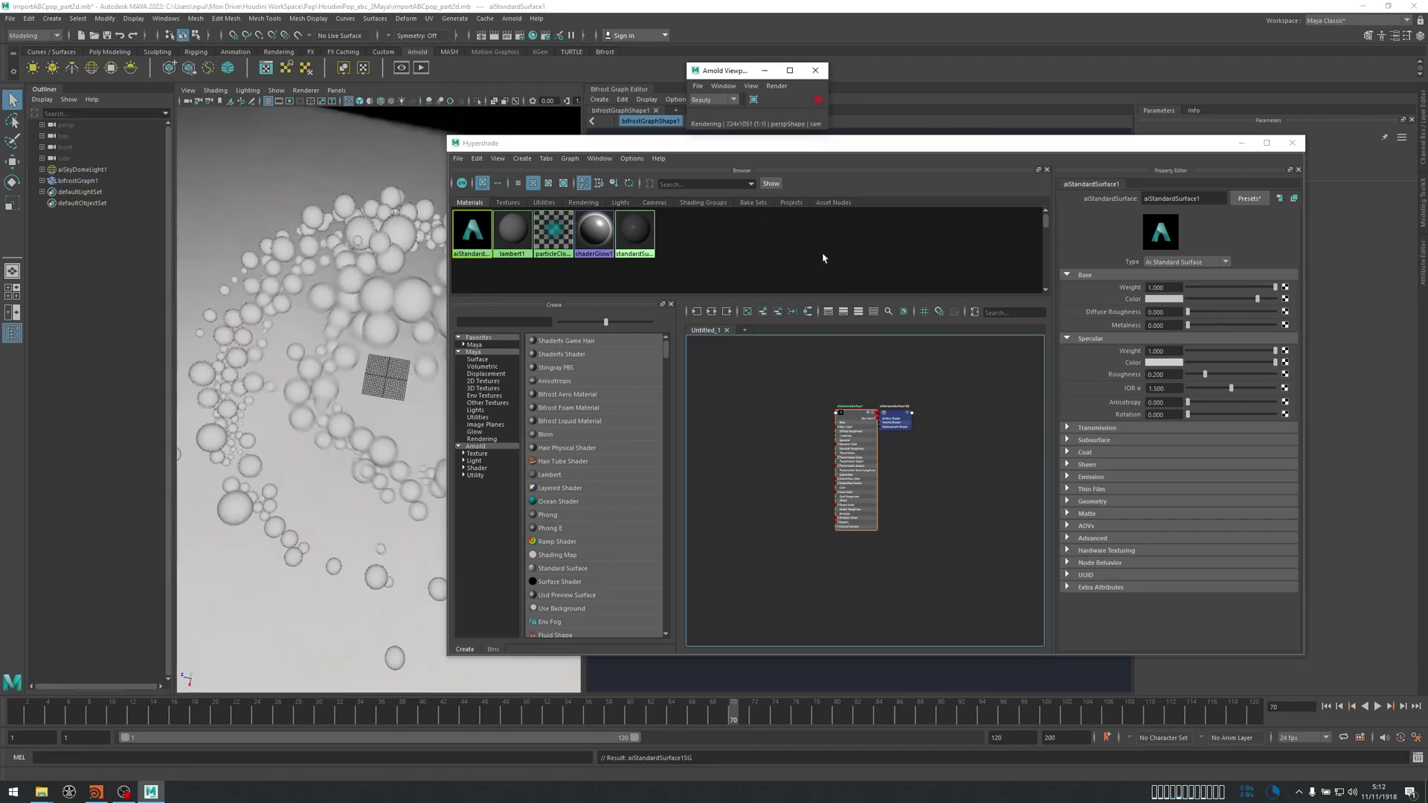
click(1250, 198)
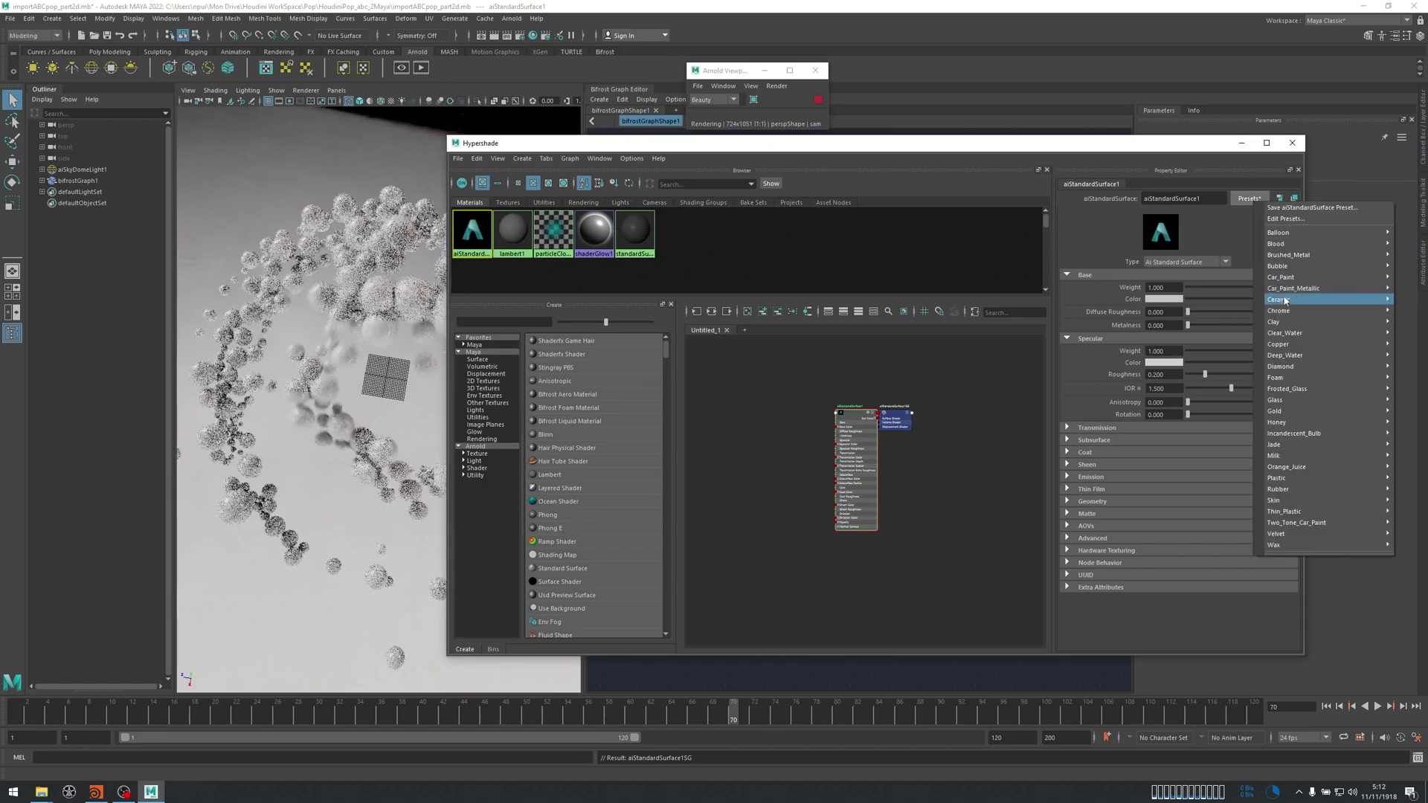
mouse_move(1280, 301)
click(1190, 300)
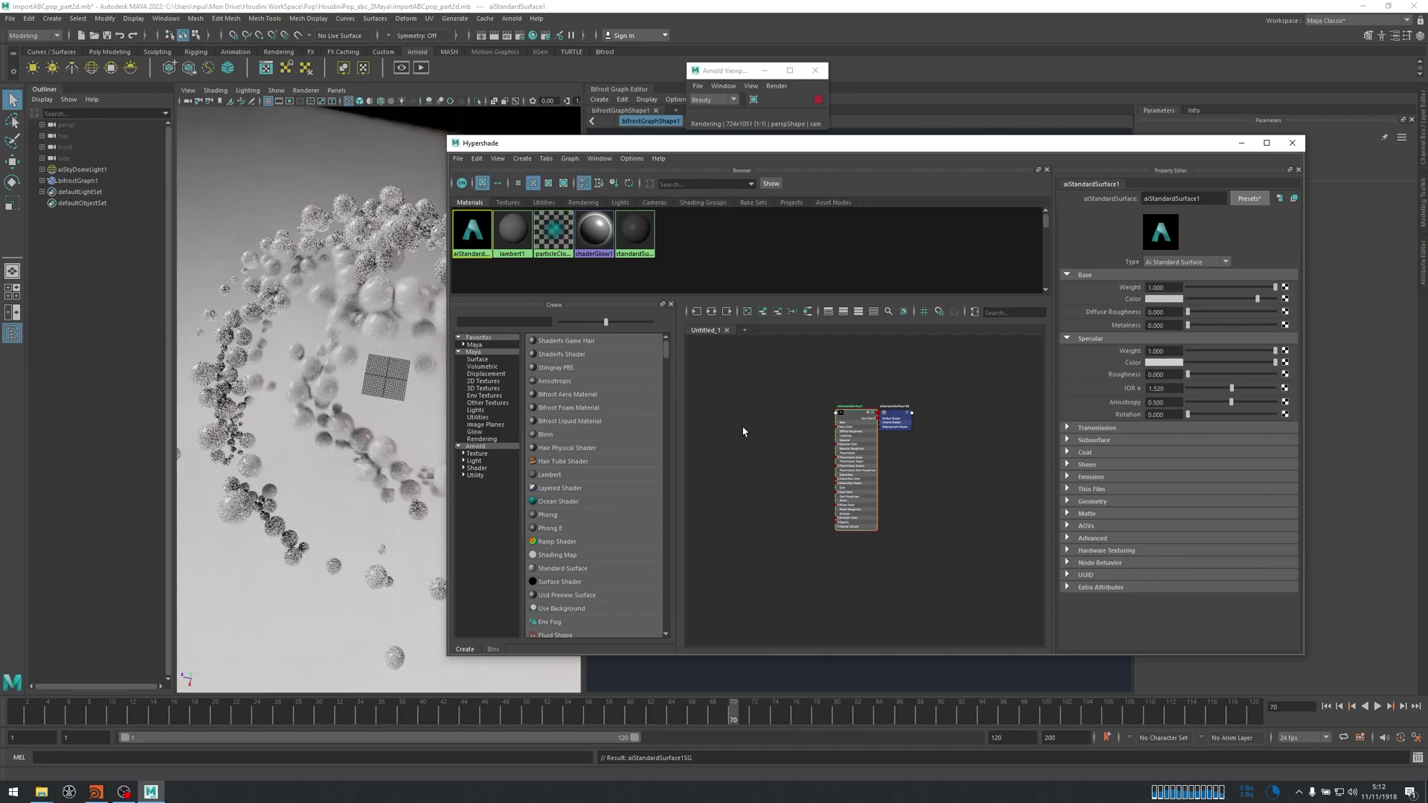
Space aiStandardSurface1 away from its shading group, stop the render and reposition the Hypershade window.
scroll(778, 418, up, 3)
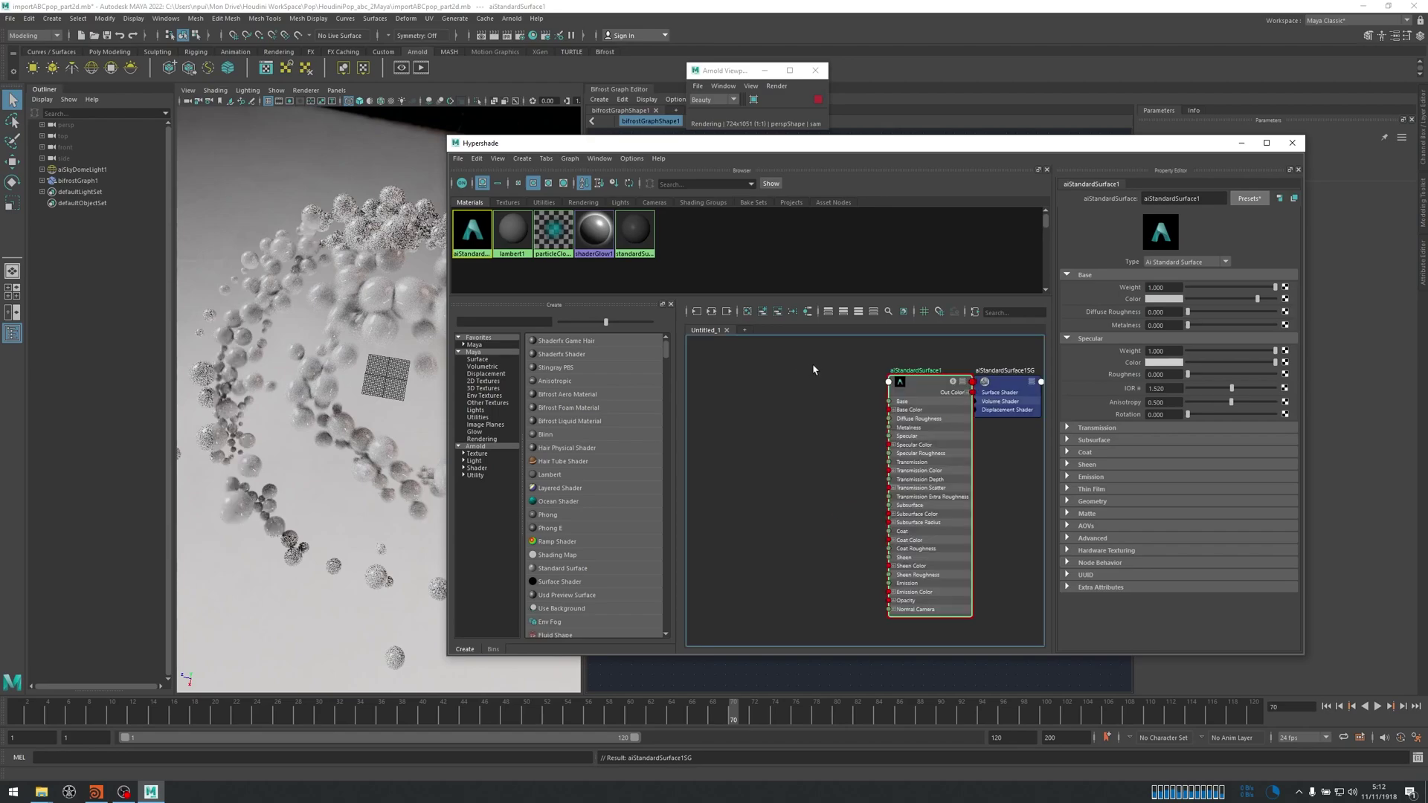
drag(920, 383, 894, 384)
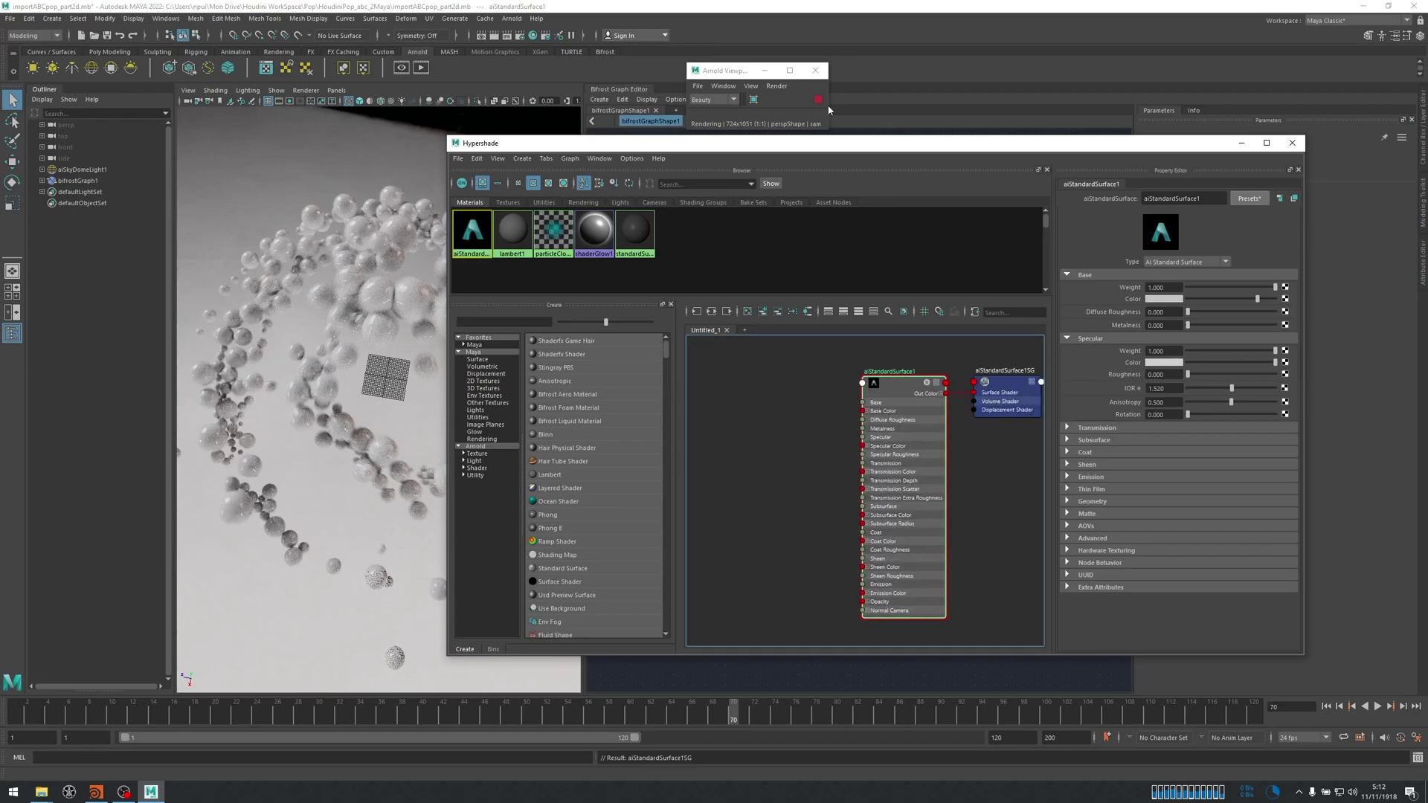
alt+middle_drag(758, 436, 772, 431)
drag(707, 136, 626, 105)
drag(1222, 301, 1310, 302)
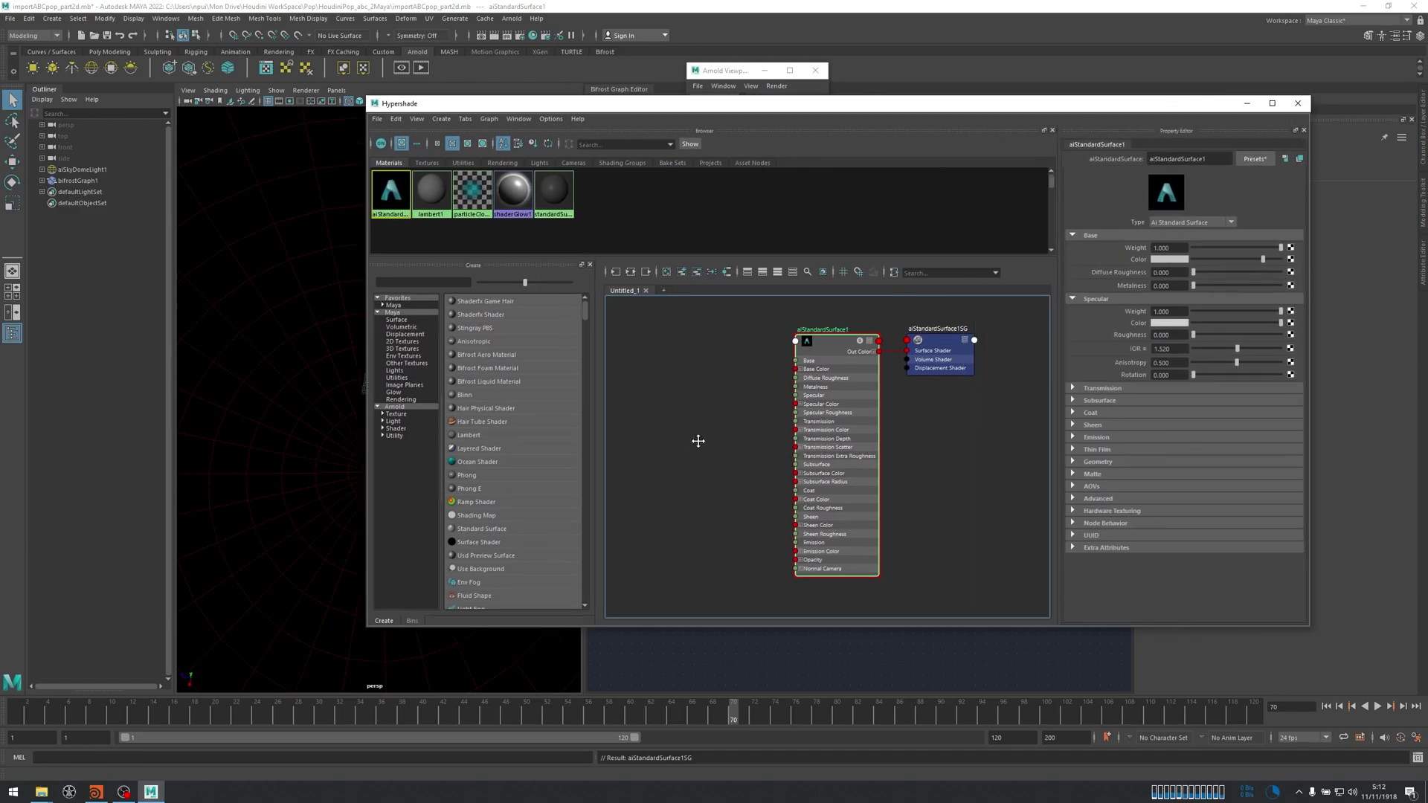
Add an aiUserDataColor node and place it ahead of aiStandardSurface1 in the shading graph.
alt+middle_drag(738, 389, 752, 392)
click(734, 381)
key(Tab)
text(aius)
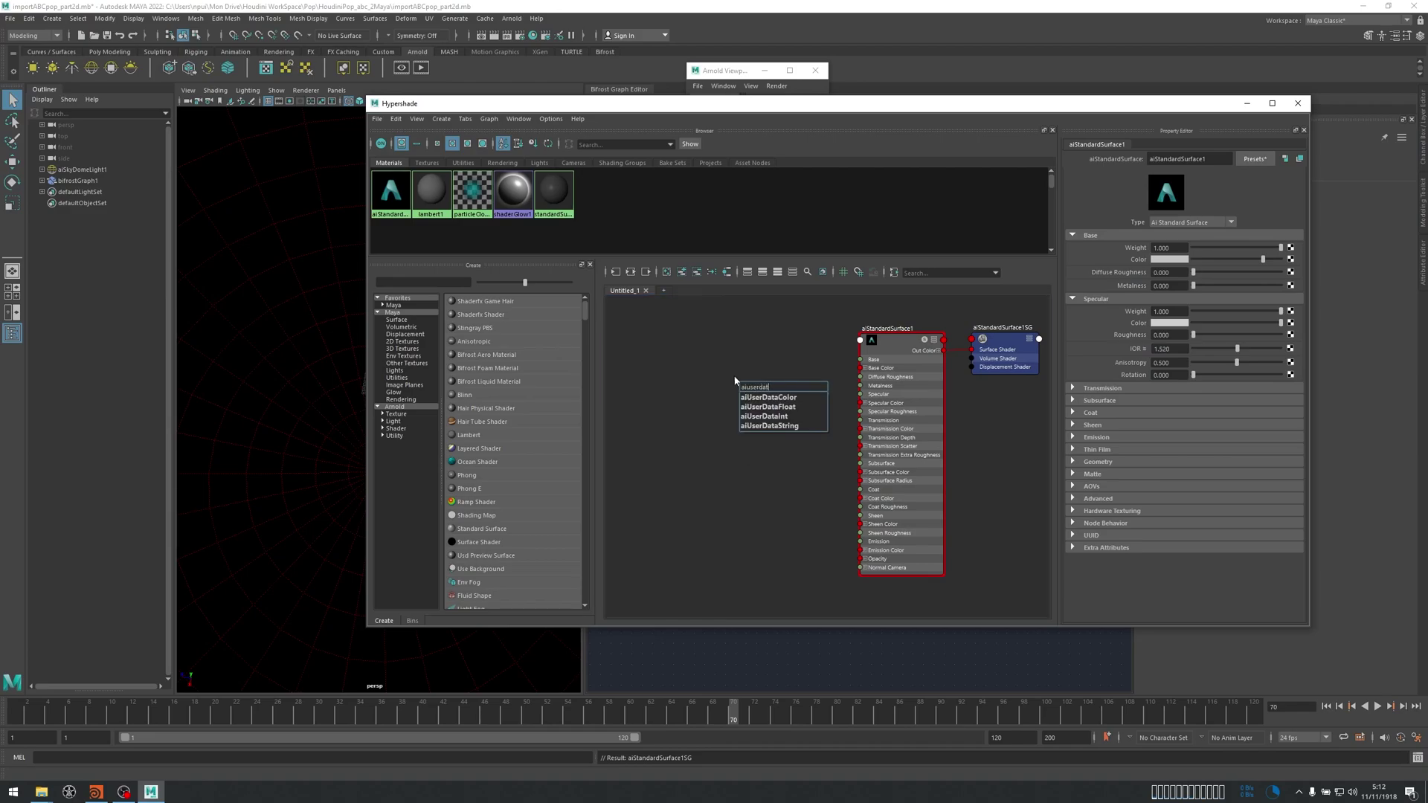
key(Down)
key(Down)
key(Down)
key(Down)
key(Up)
key(Up)
key(Up)
key(Return)
scroll(775, 358, up, 3)
drag(755, 414, 724, 350)
alt+middle_drag(841, 372, 819, 419)
Set the attribute read by aiUserDataColor1 to point_color.
drag(813, 114, 825, 145)
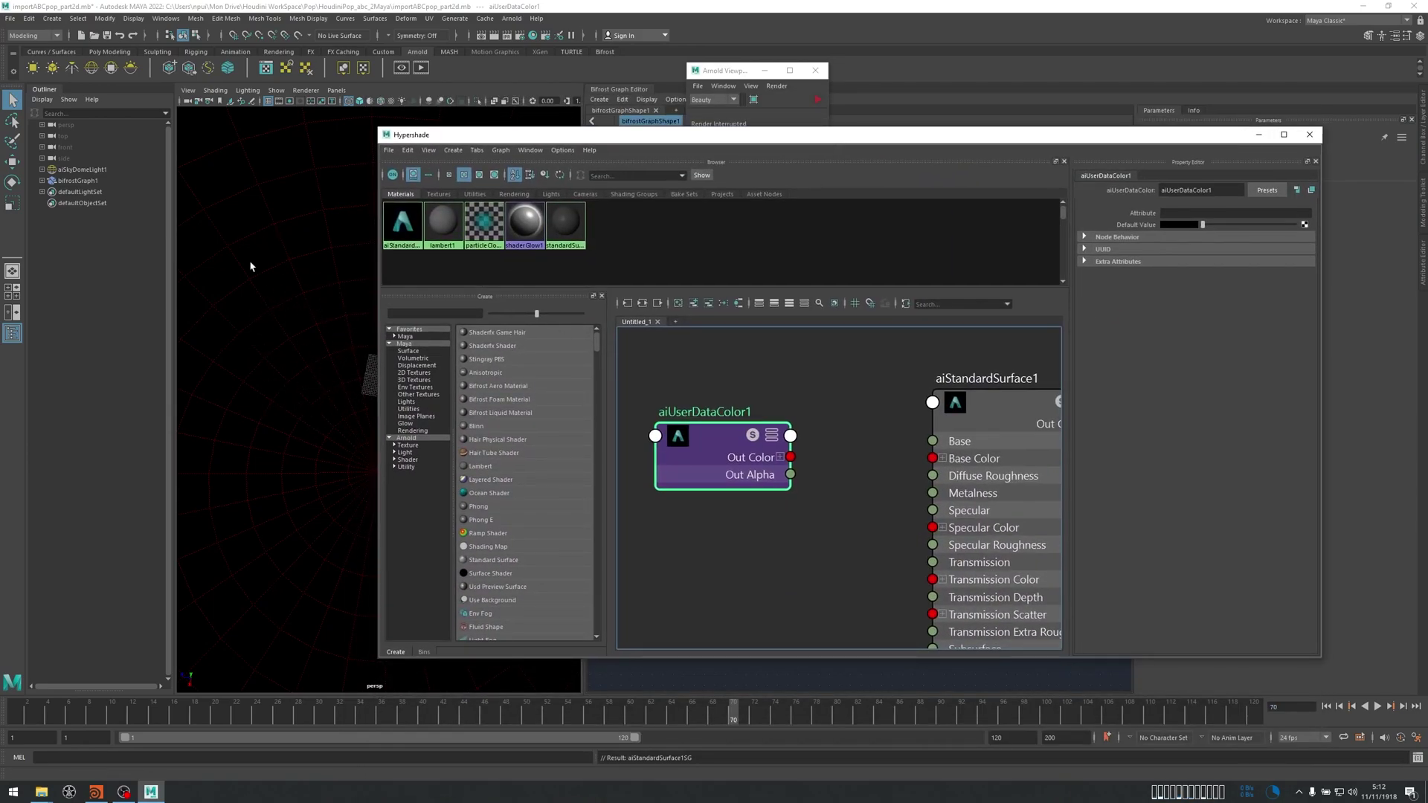
alt+middle_drag(864, 408, 834, 377)
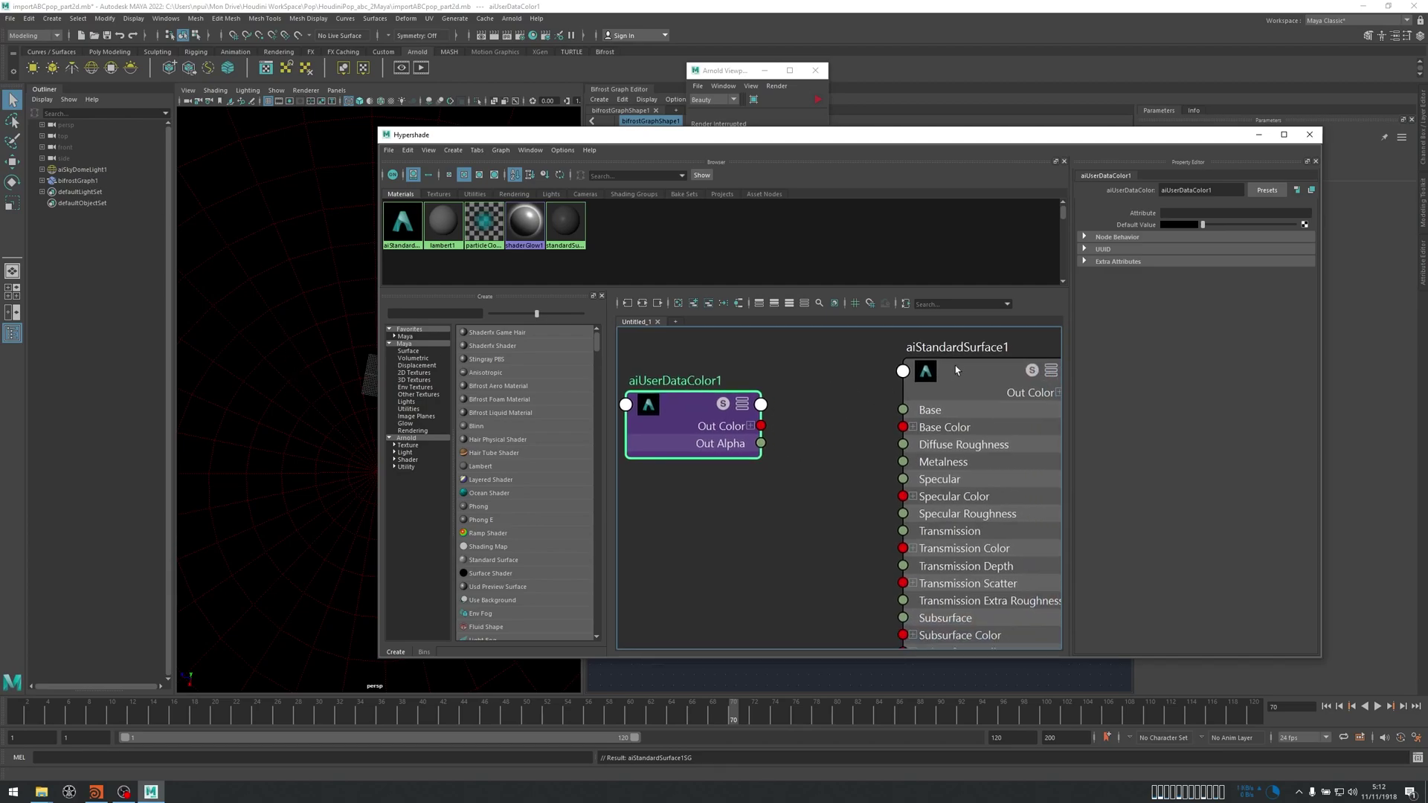
click(957, 370)
click(693, 413)
drag(995, 141, 921, 201)
click(1103, 274)
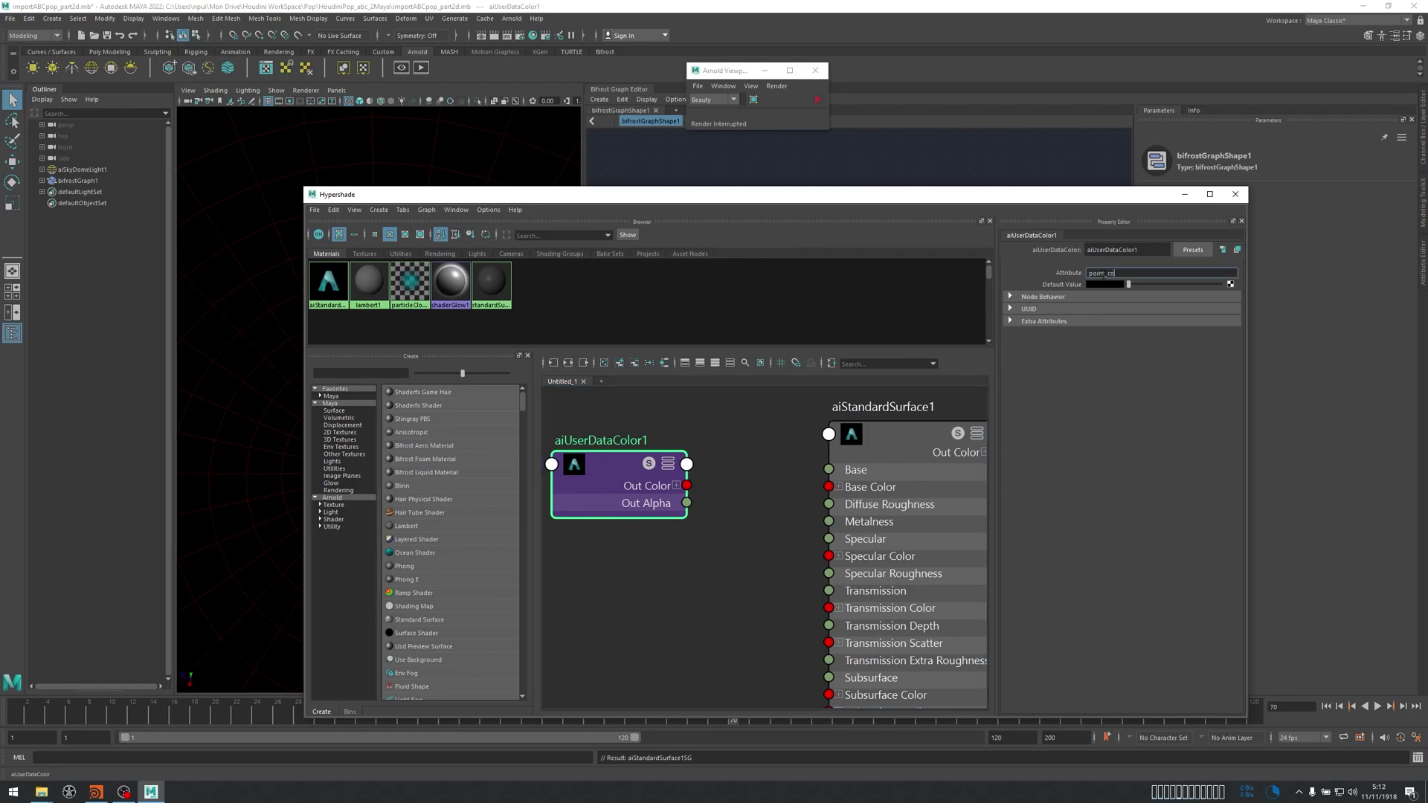
key(Return)
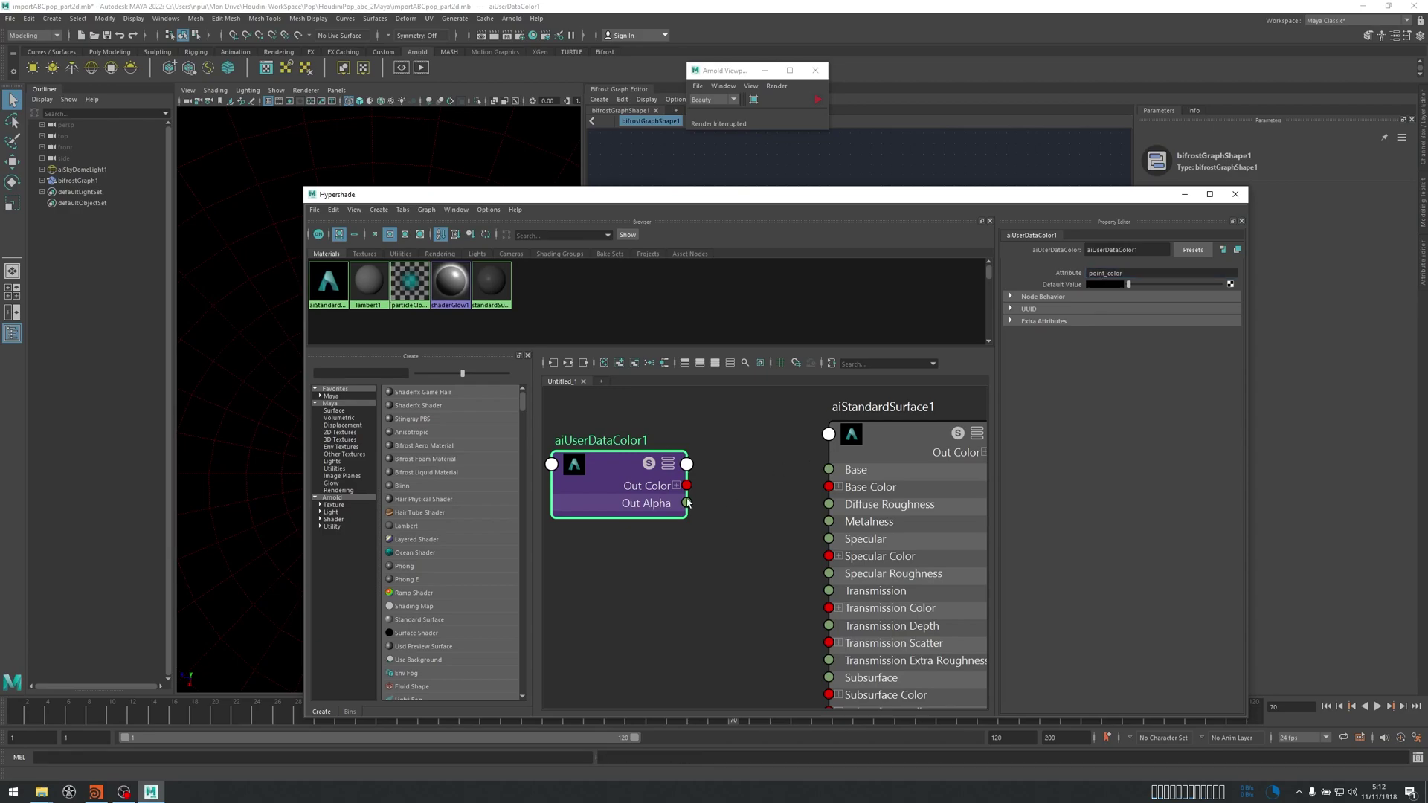
Connect aiUserDataColor1's Out Color to aiStandardSurface1's Base Color, and run an Arnold viewport render to check the particle colors.
drag(687, 485, 831, 489)
scroll(755, 472, down, 5)
click(817, 99)
drag(744, 194, 848, 139)
alt+middle_drag(741, 435, 774, 437)
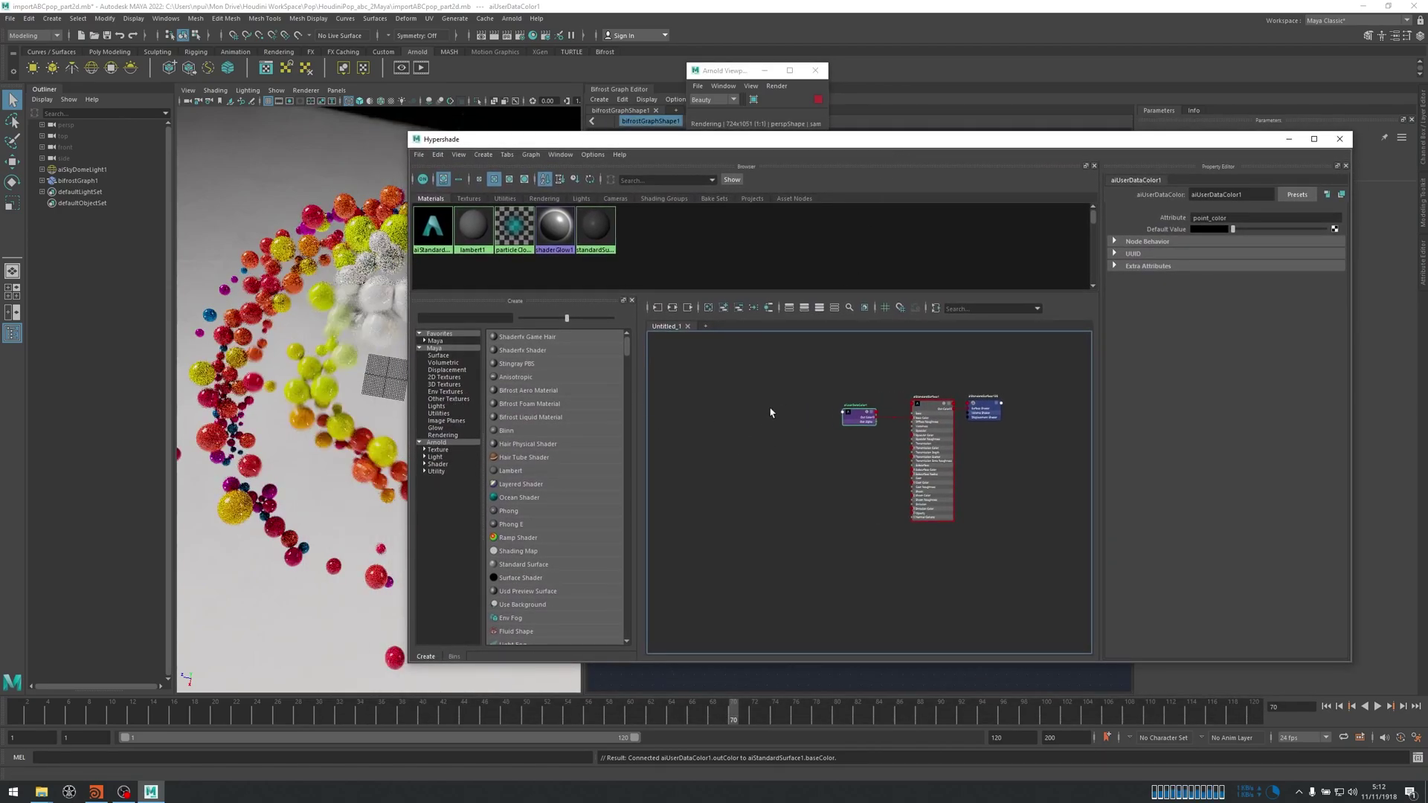
alt+middle_drag(785, 407, 774, 432)
alt+middle_drag(864, 394, 823, 403)
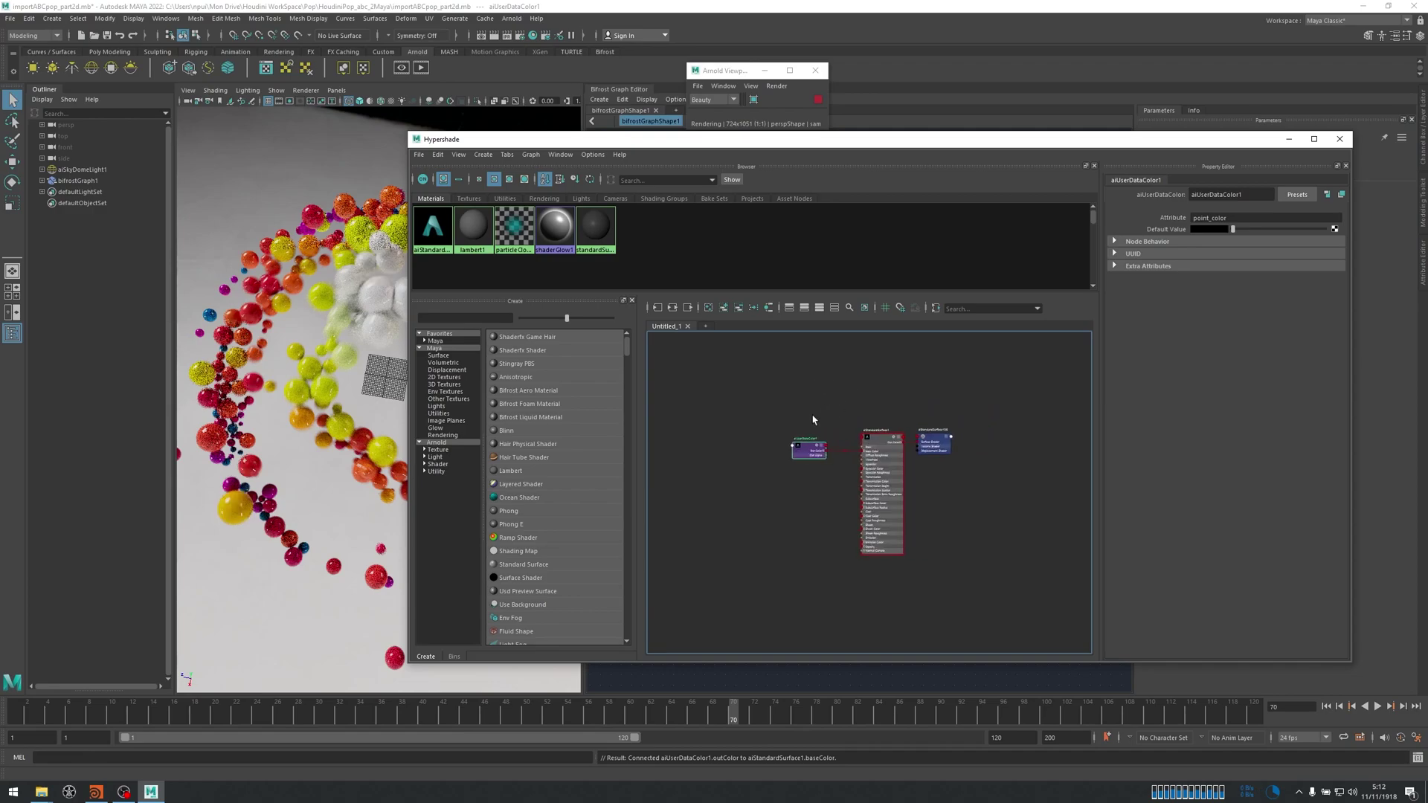
click(818, 99)
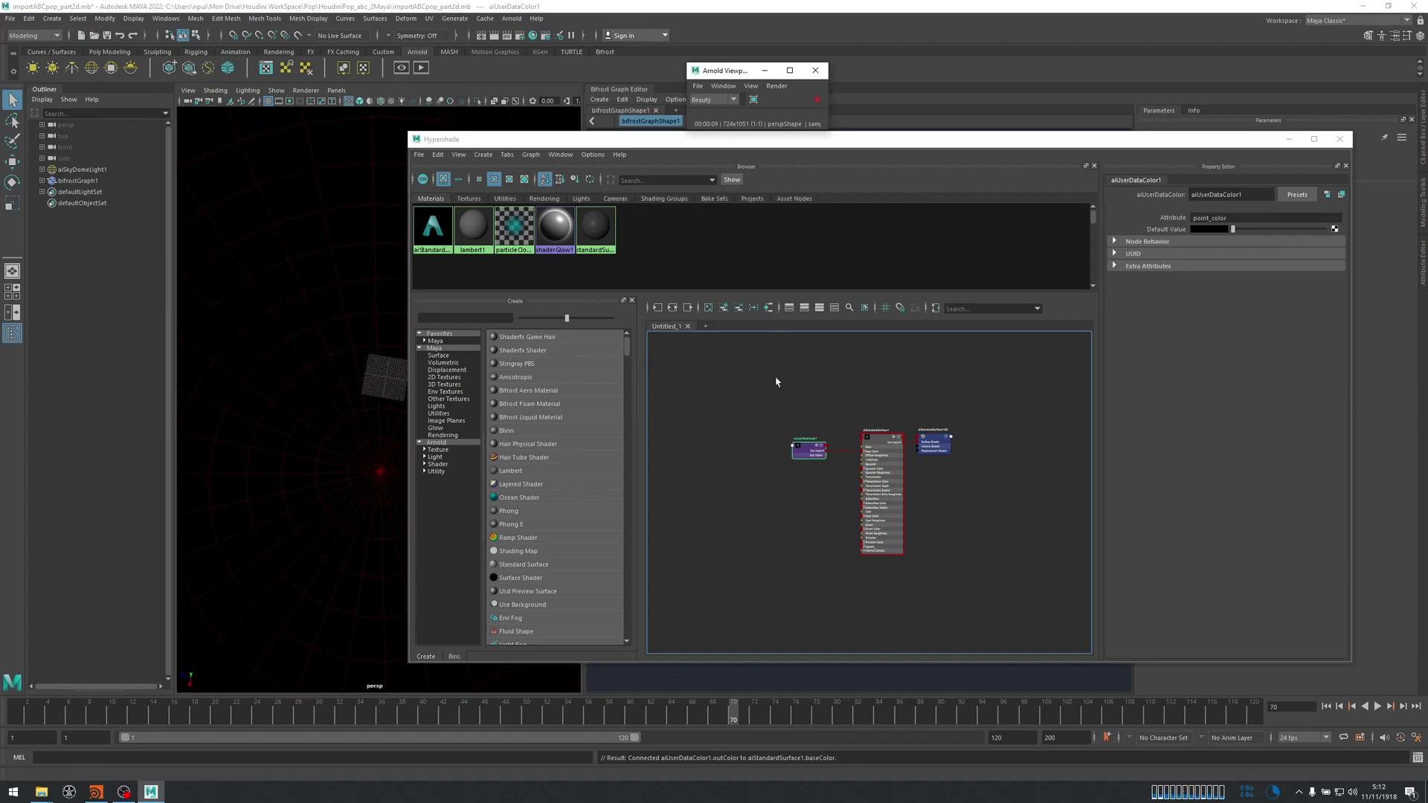
Uncover the Bifrost graph and add a watchpoint on the first_object connection to examine the available particle properties.
scroll(829, 436, up, 4)
middle_drag(867, 477, 820, 450)
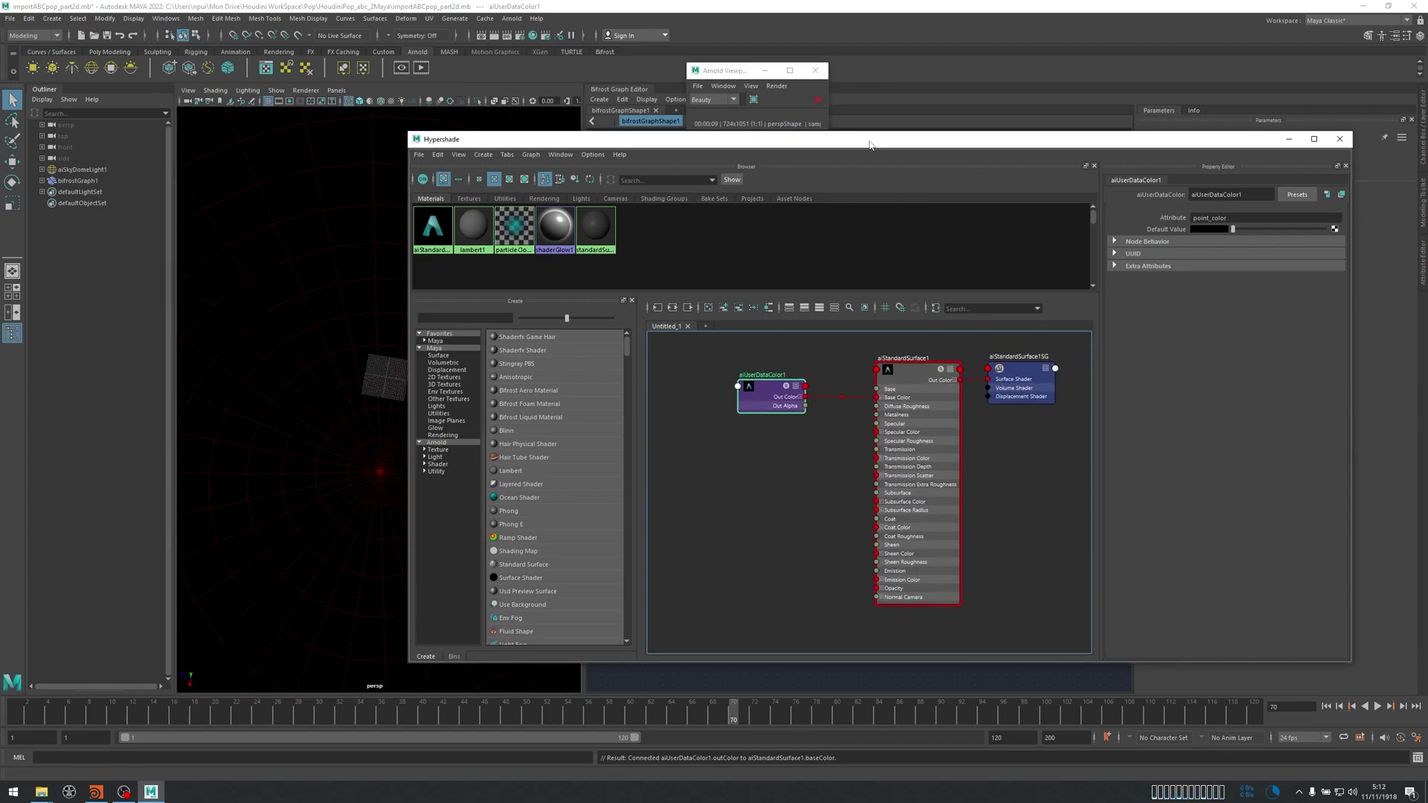
drag(873, 143, 810, 569)
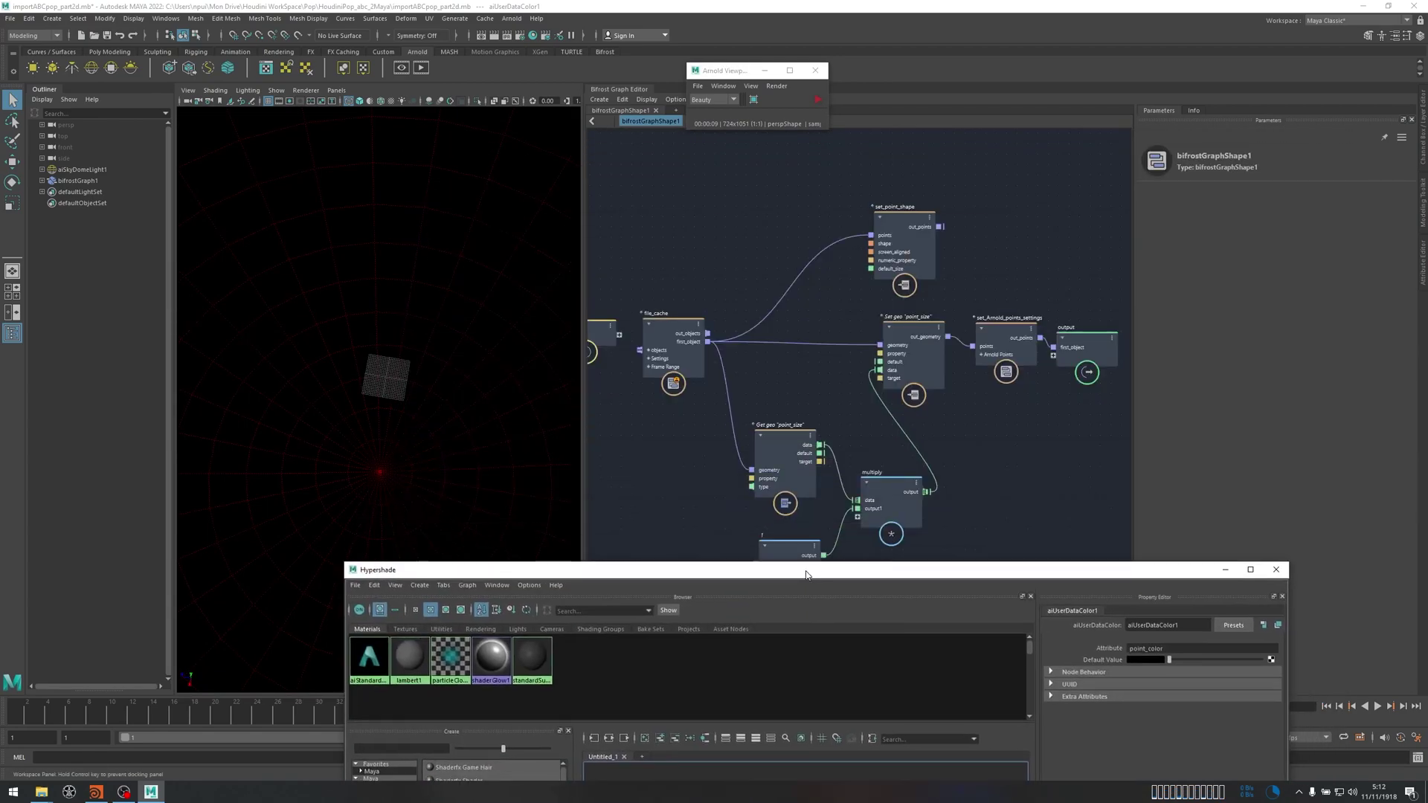
right_click(799, 344)
click(817, 363)
mouse_move(835, 392)
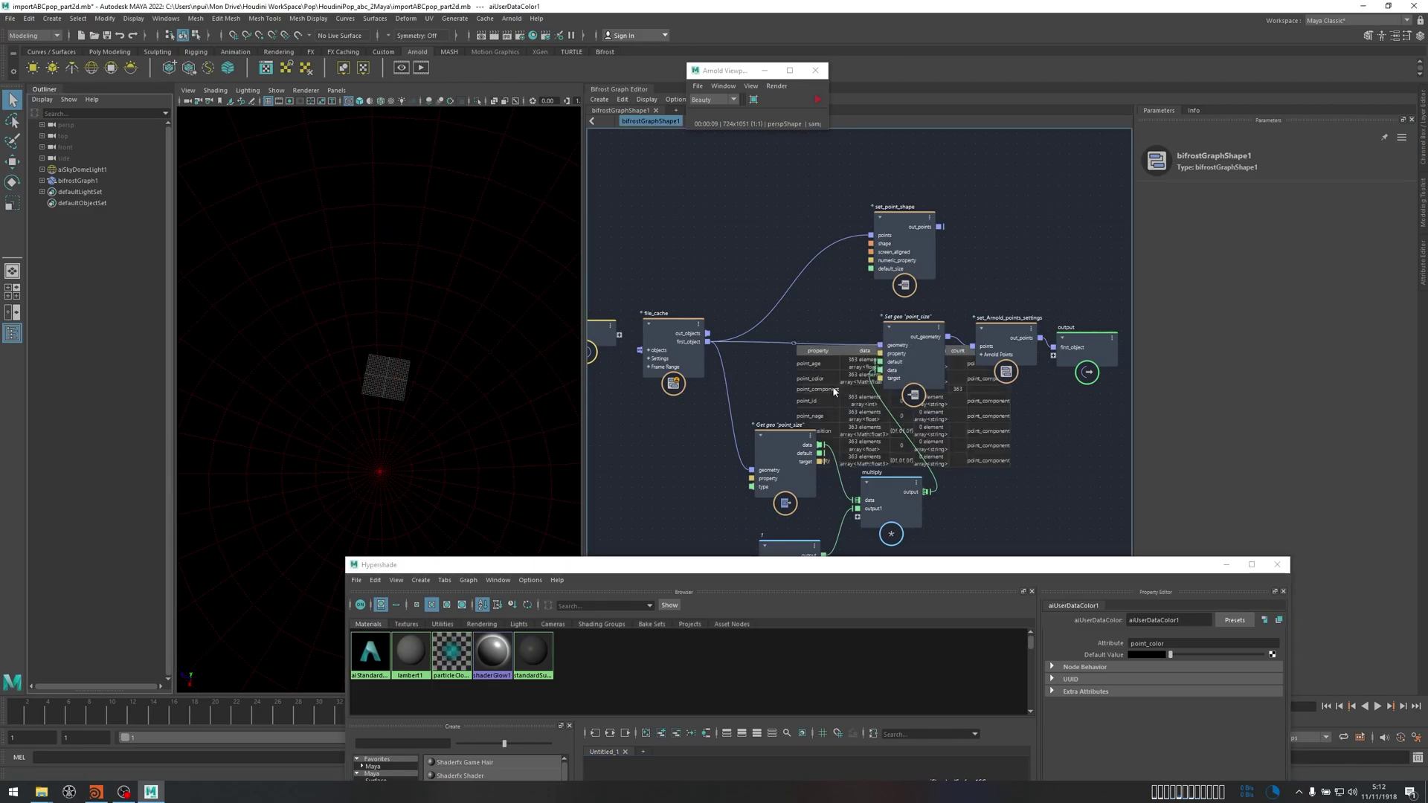
drag(780, 433, 738, 461)
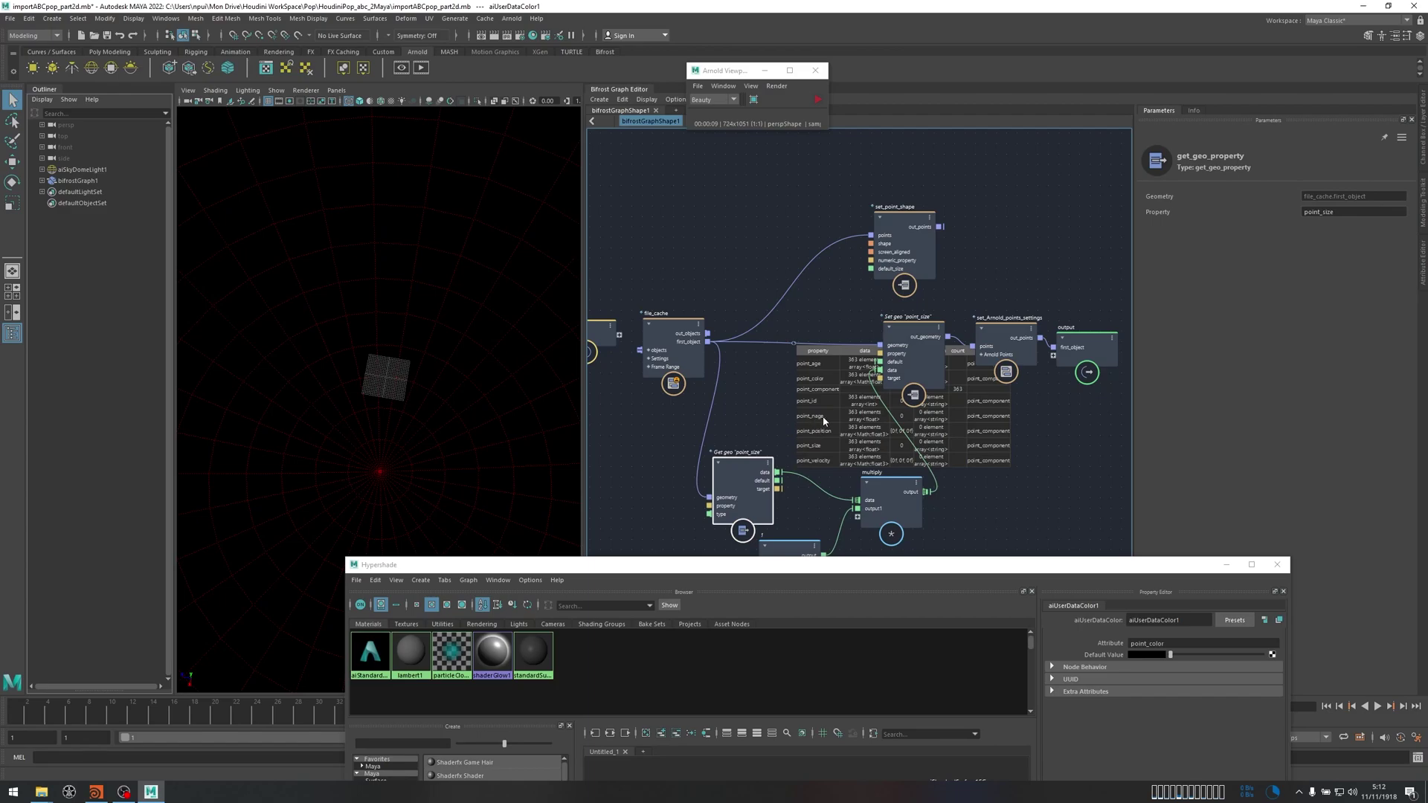
scroll(804, 444, up, 4)
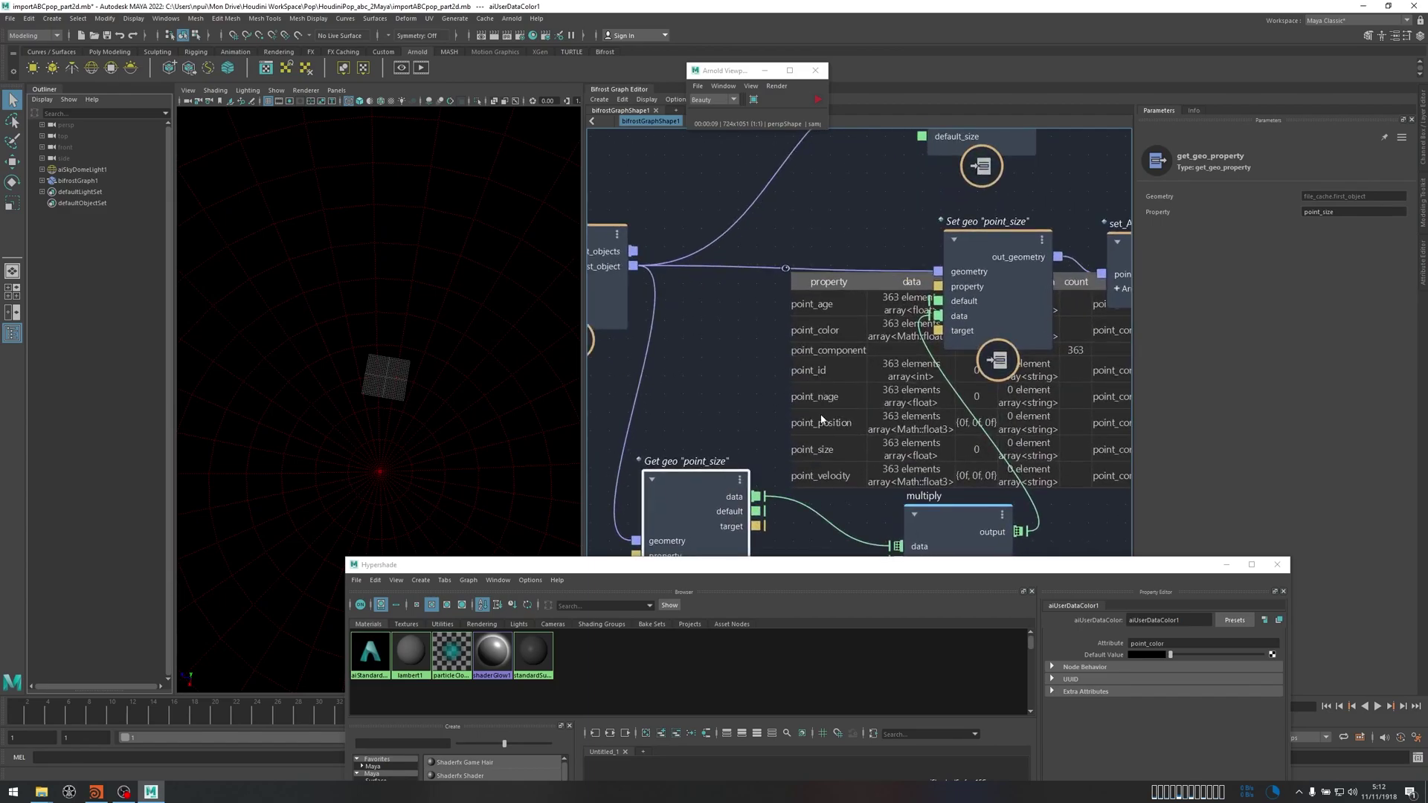
scroll(747, 374, down, 5)
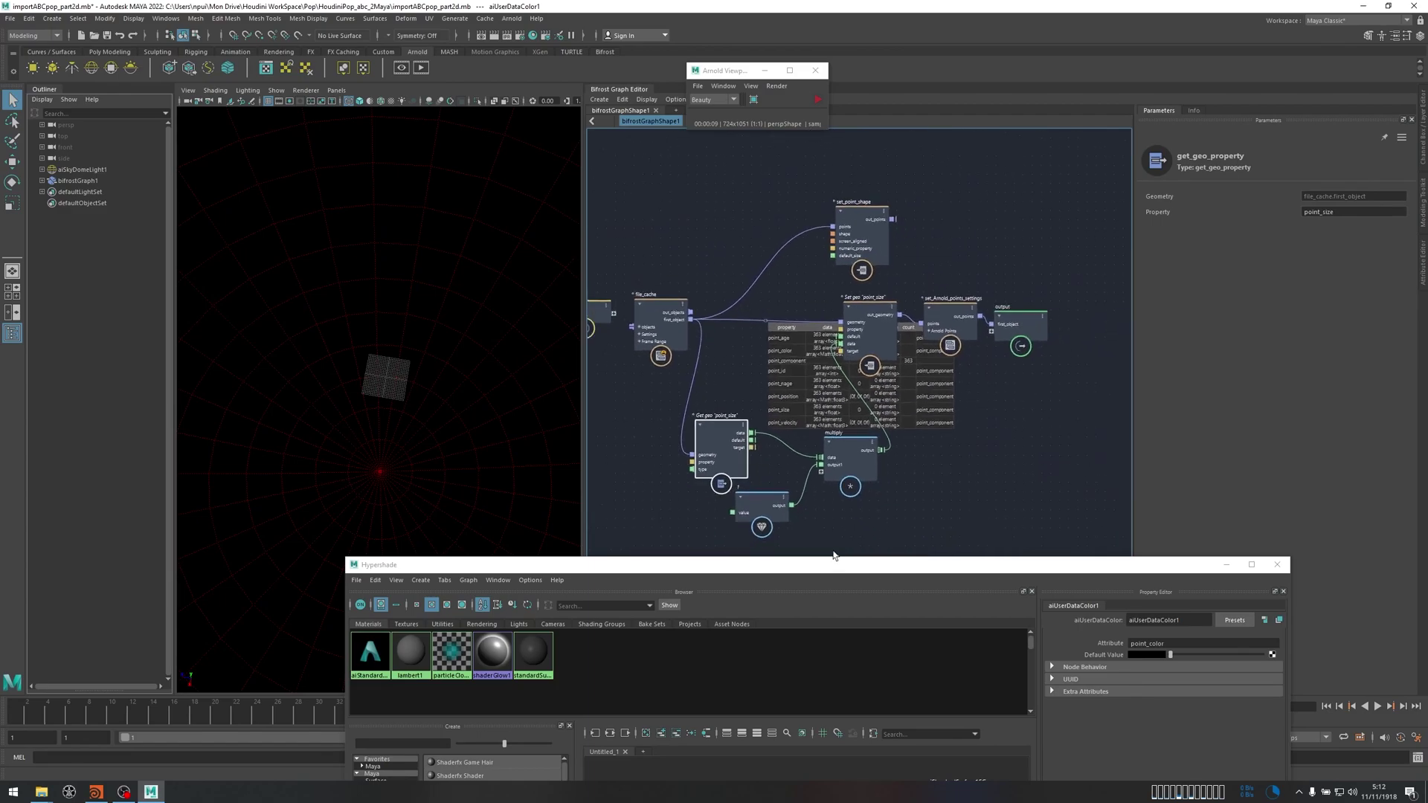
Bring the Hypershade back into view and add an aiUserDataInt node below aiUserDataColor1.
drag(840, 567, 850, 183)
click(739, 505)
key(Tab)
text(user)
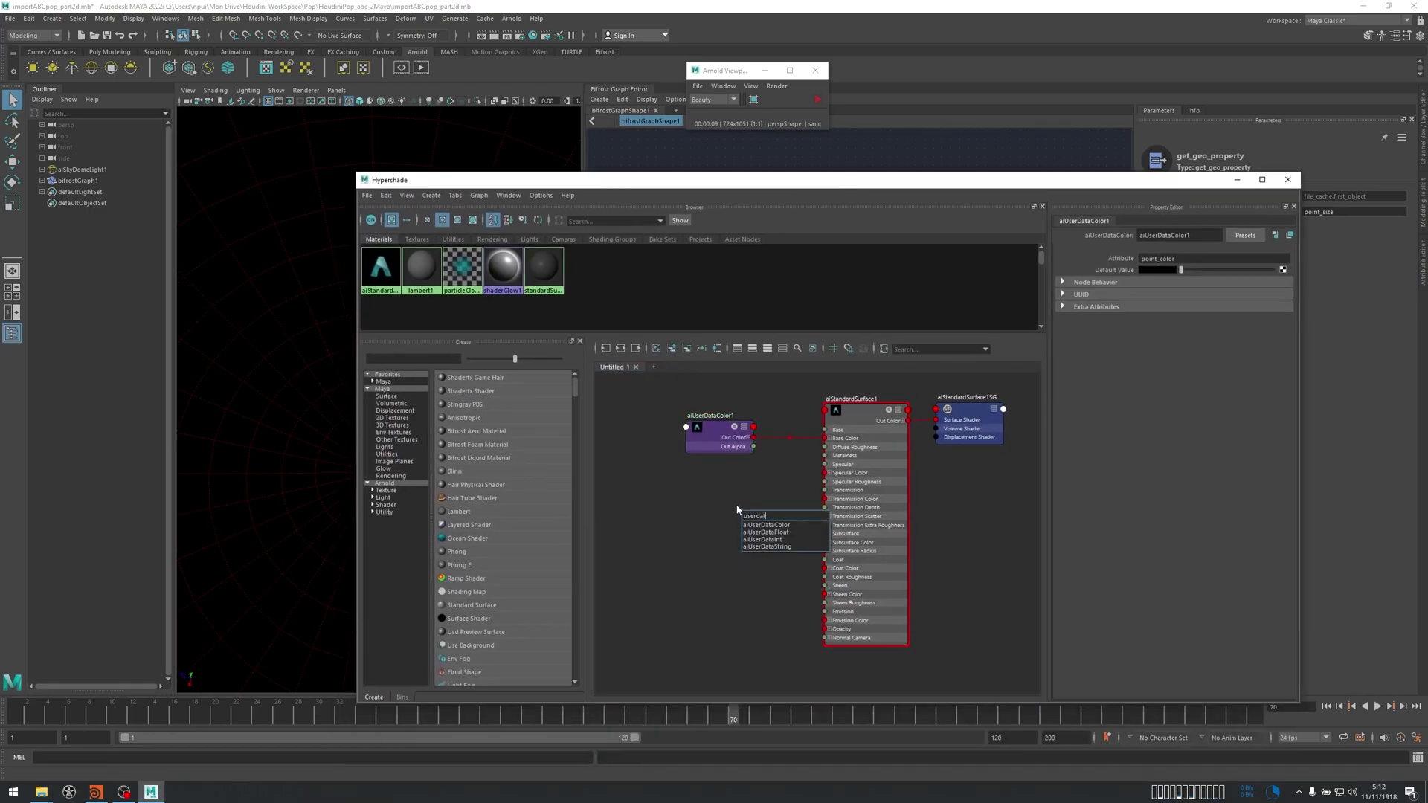
text(dat)
key(Down)
key(Down)
key(Down)
key(Return)
drag(758, 522, 700, 487)
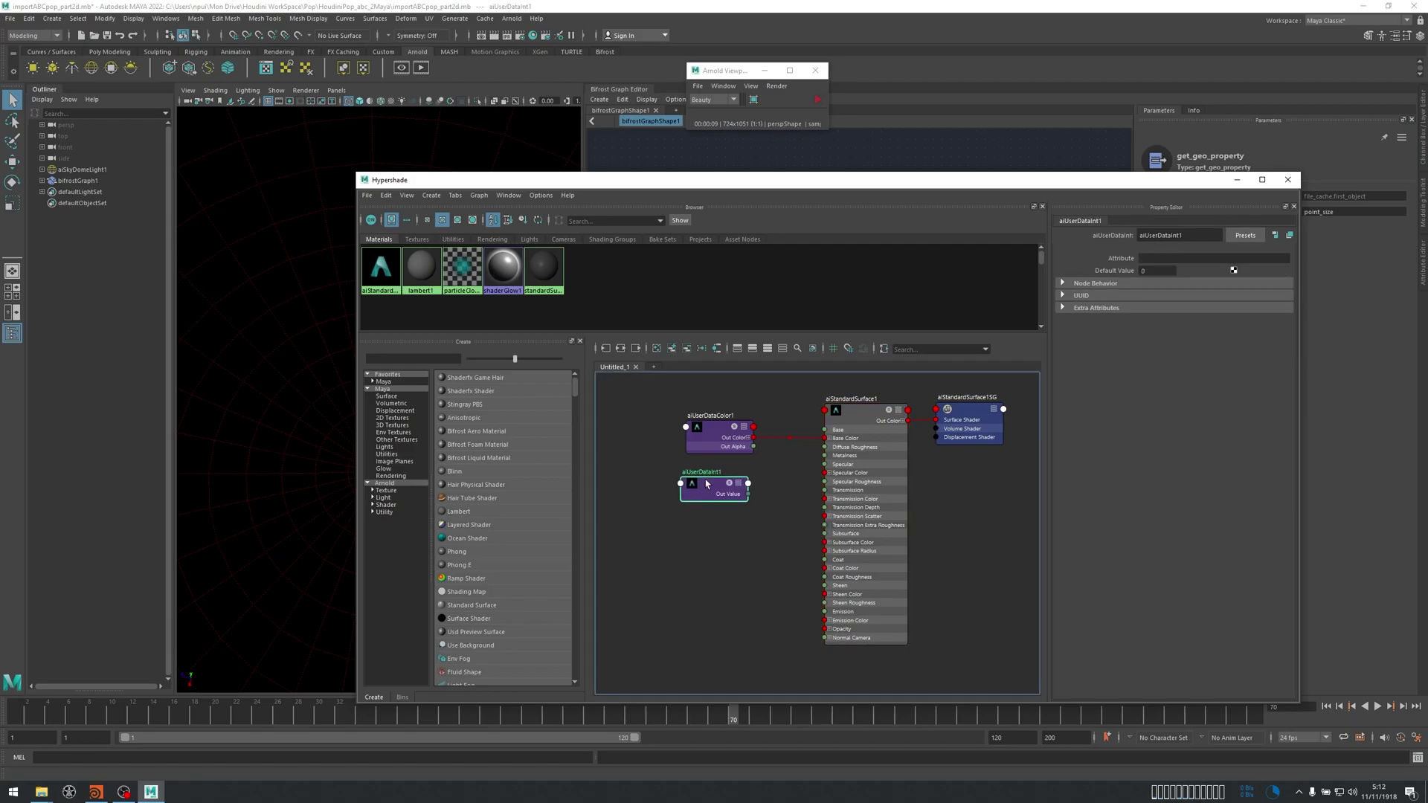
Rename the aiUserDataColor1 node to point_color and the aiUserDataInt1 node to point_id.
scroll(716, 462, up, 4)
alt+middle_drag(717, 461, 806, 552)
scroll(806, 552, down, 2)
double_click(780, 462)
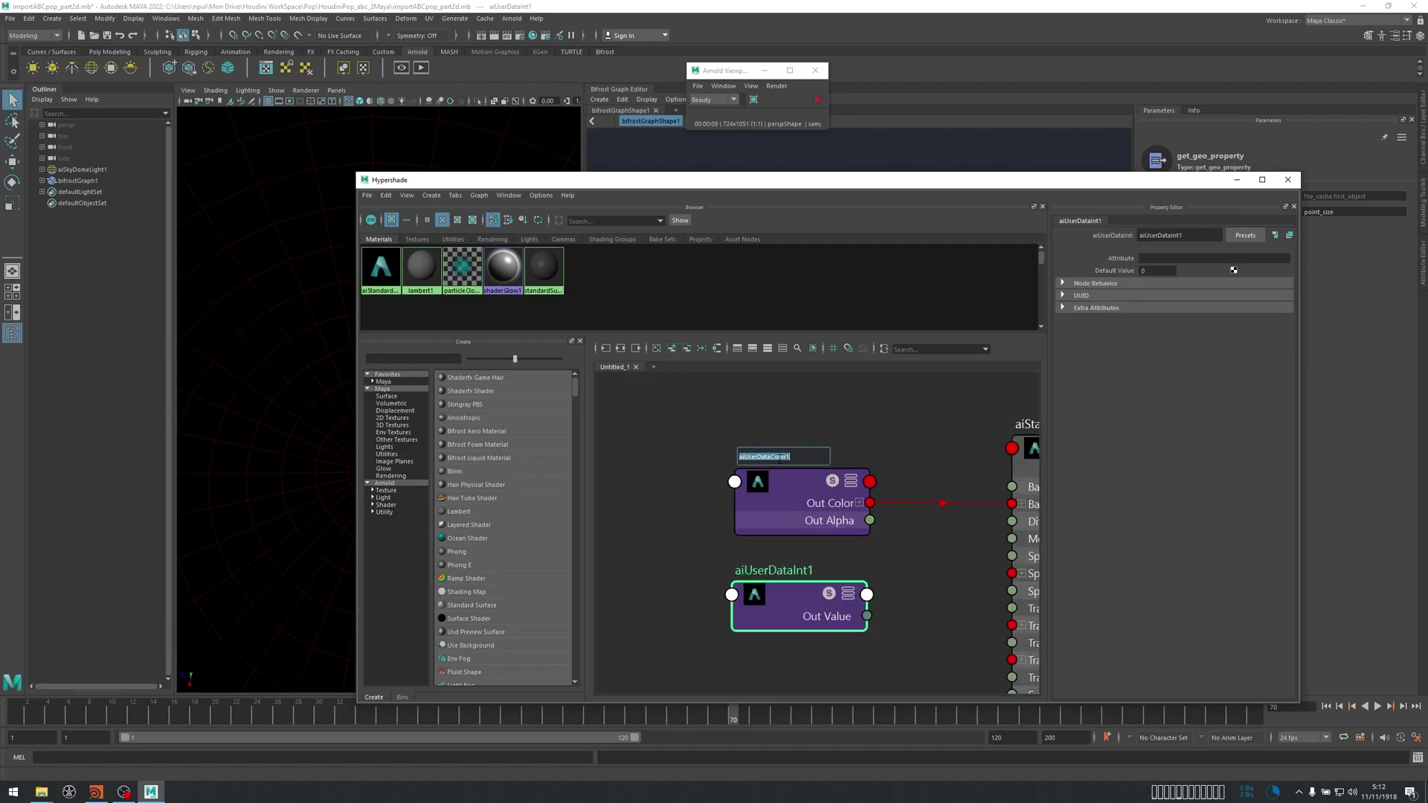
text(point_color)
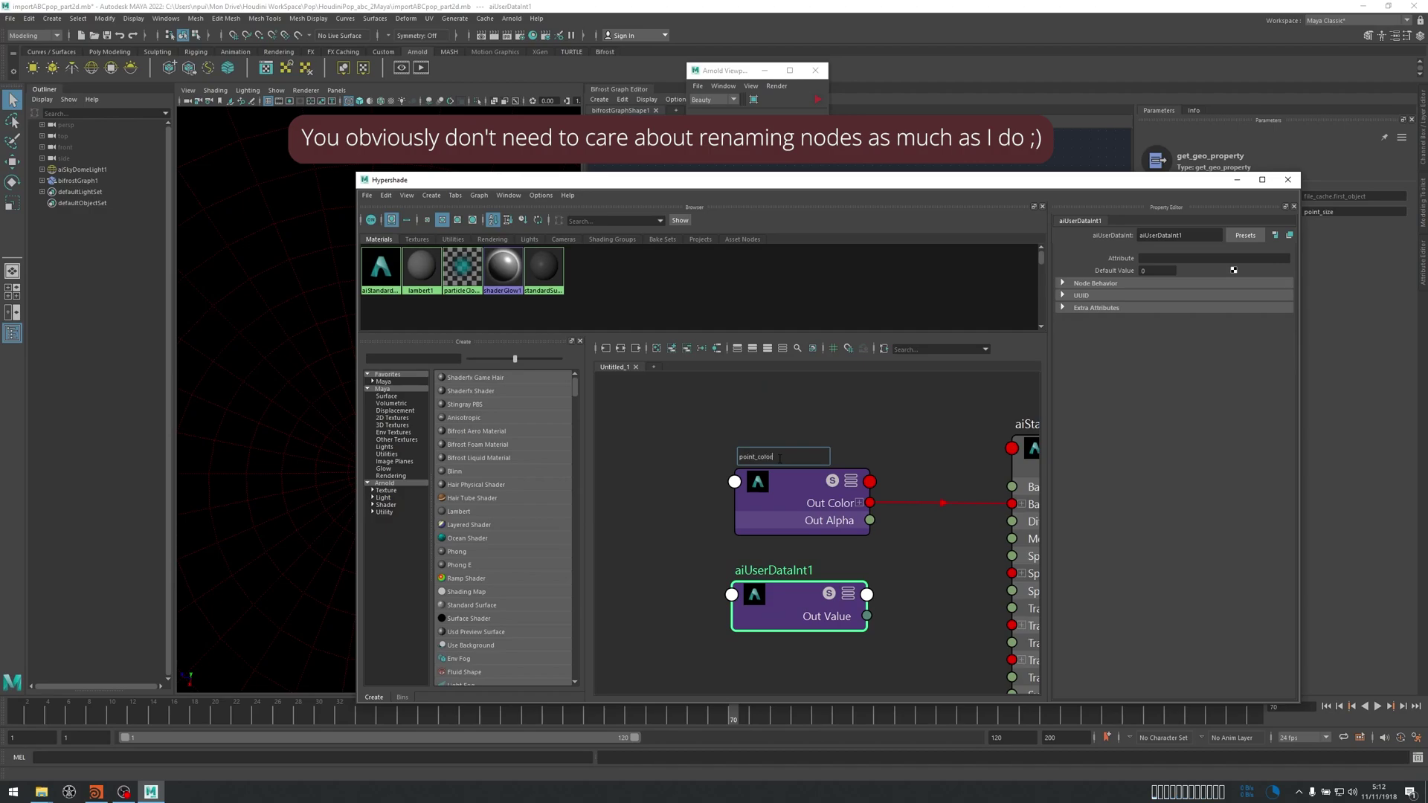
key(Return)
double_click(777, 571)
text(point_id)
key(Return)
Set the attribute read by the point_id node to point_id.
drag(810, 587, 816, 586)
click(1155, 258)
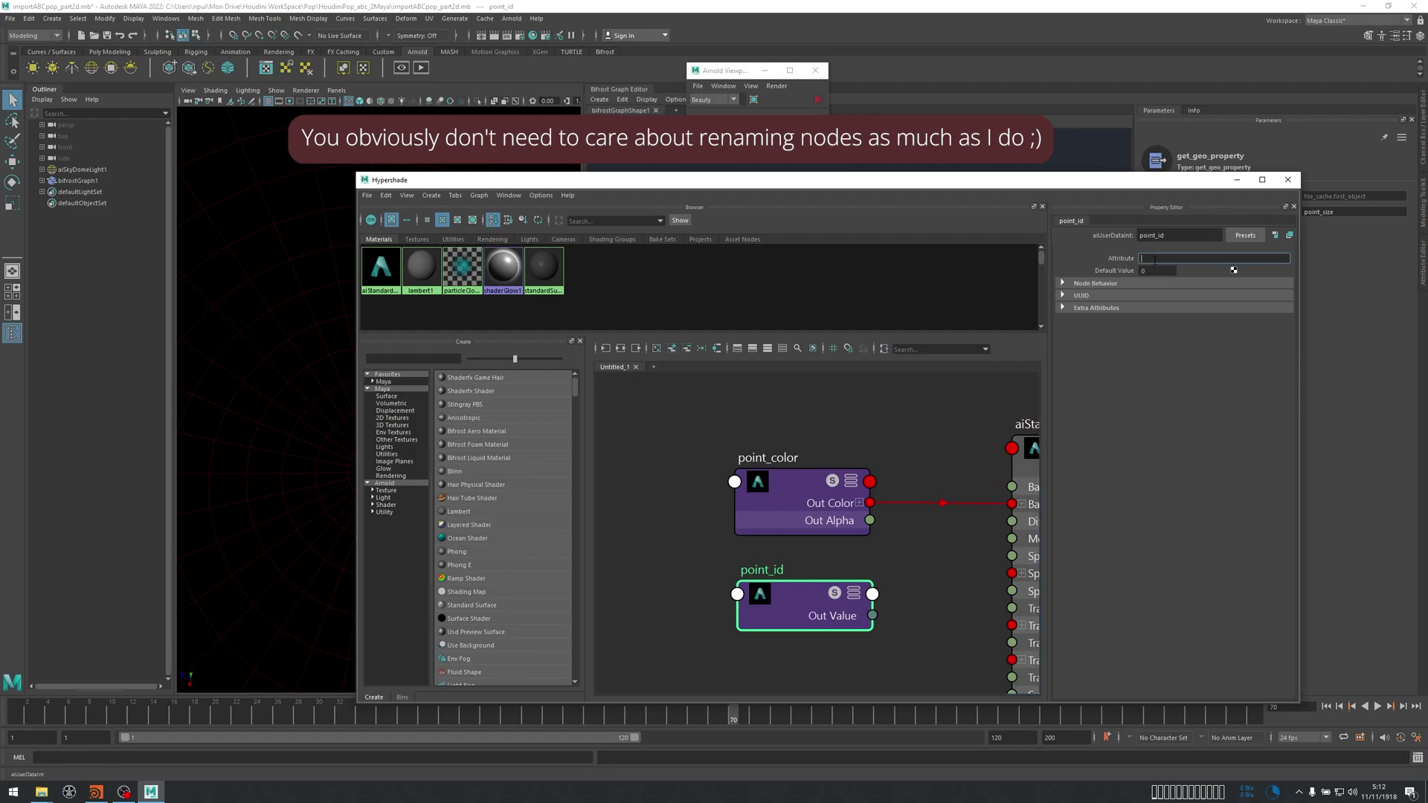
text(point_id)
key(Return)
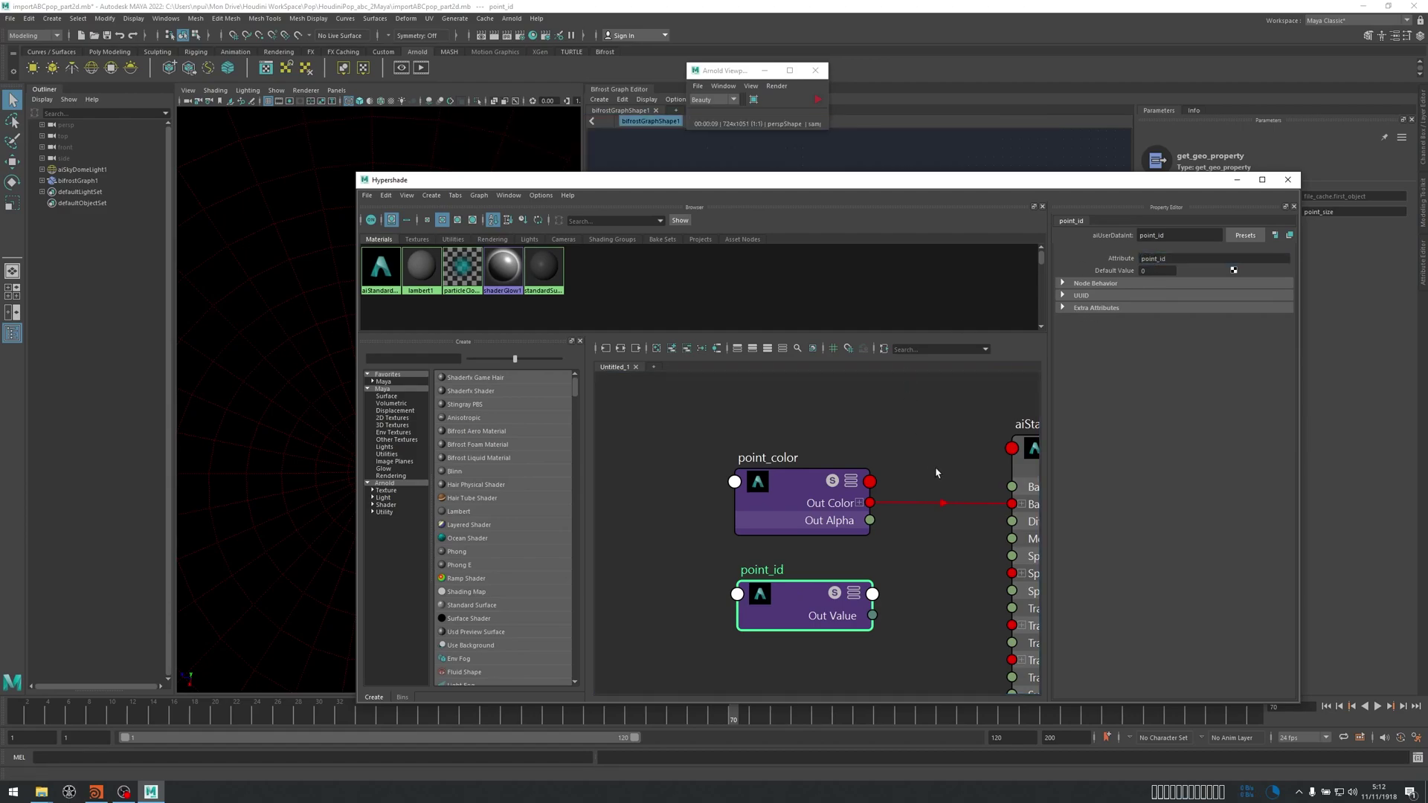
Move the point_id node away from the surface shader and add an aiRandom node between them.
scroll(915, 491, down, 3)
drag(841, 504, 745, 506)
scroll(854, 543, up, 2)
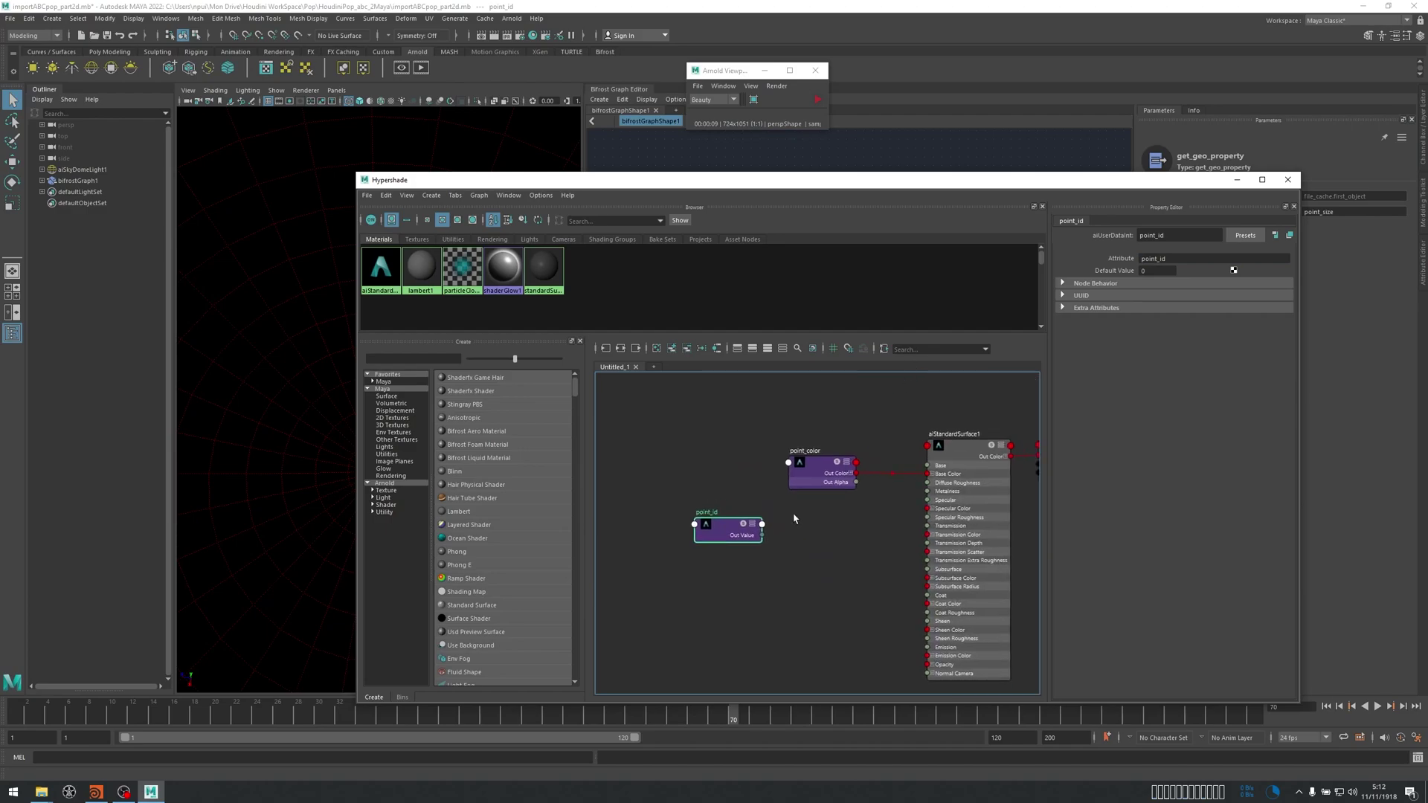
click(855, 542)
key(Tab)
text(rando)
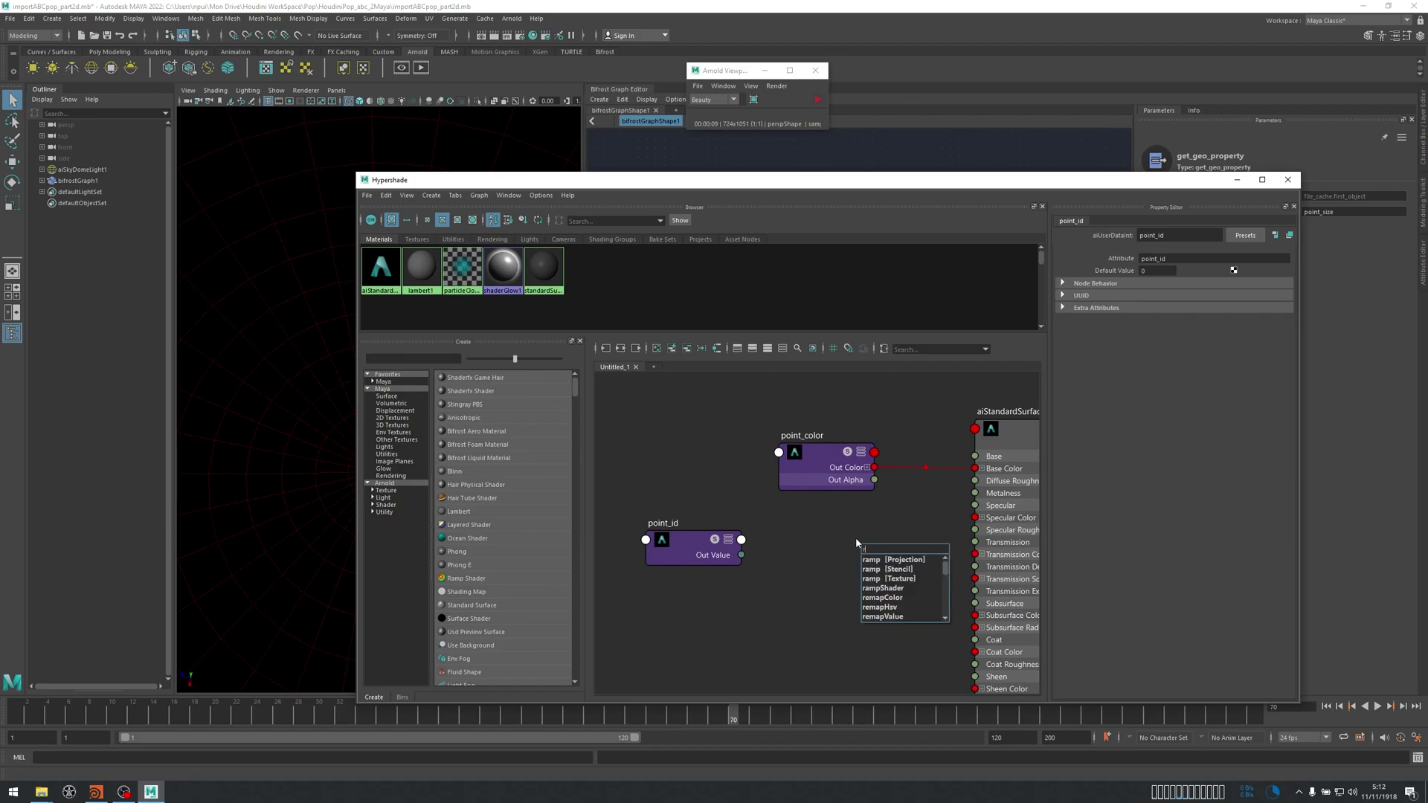
key(Down)
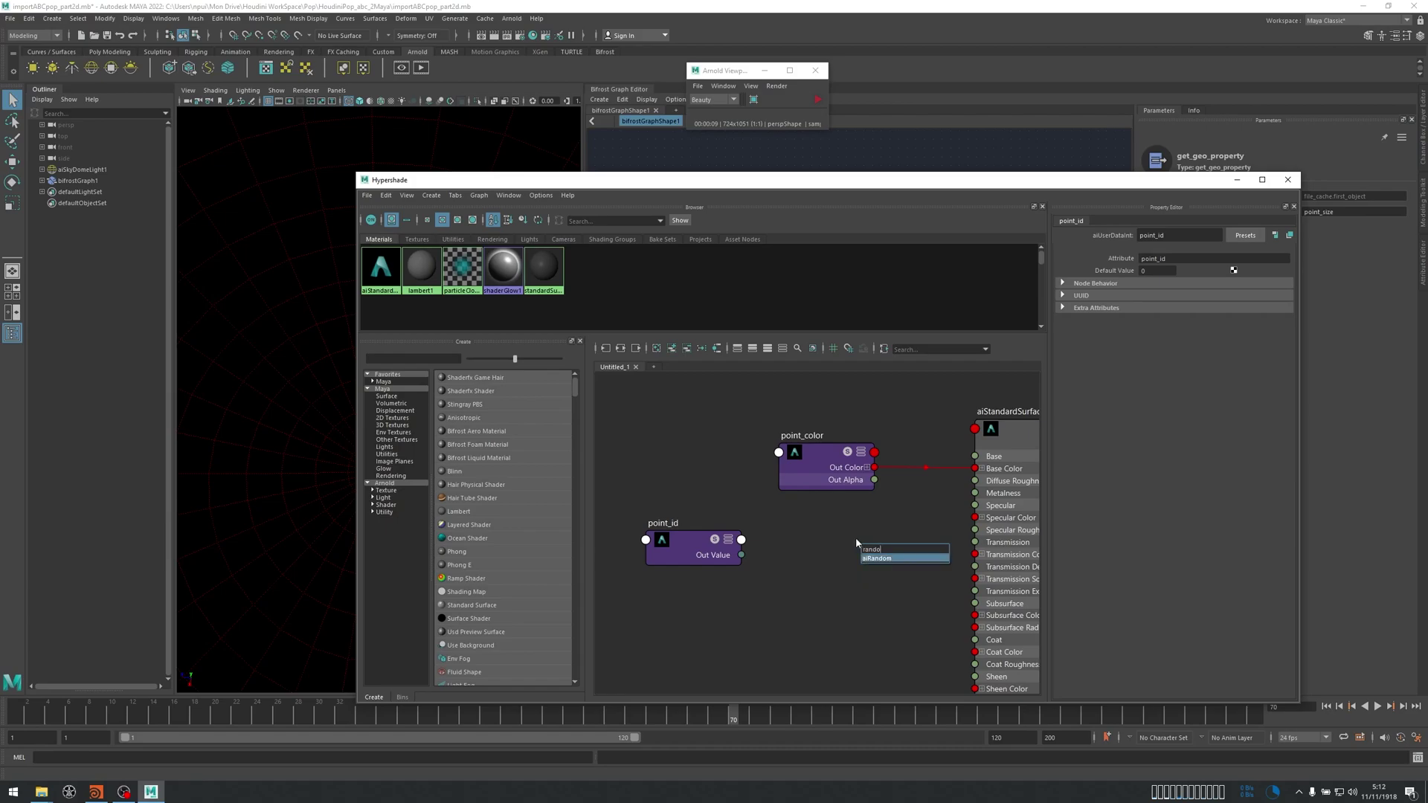
key(Return)
Connect point_id's Out Value to aiRandom1's inputInt.
scroll(797, 574, up, 4)
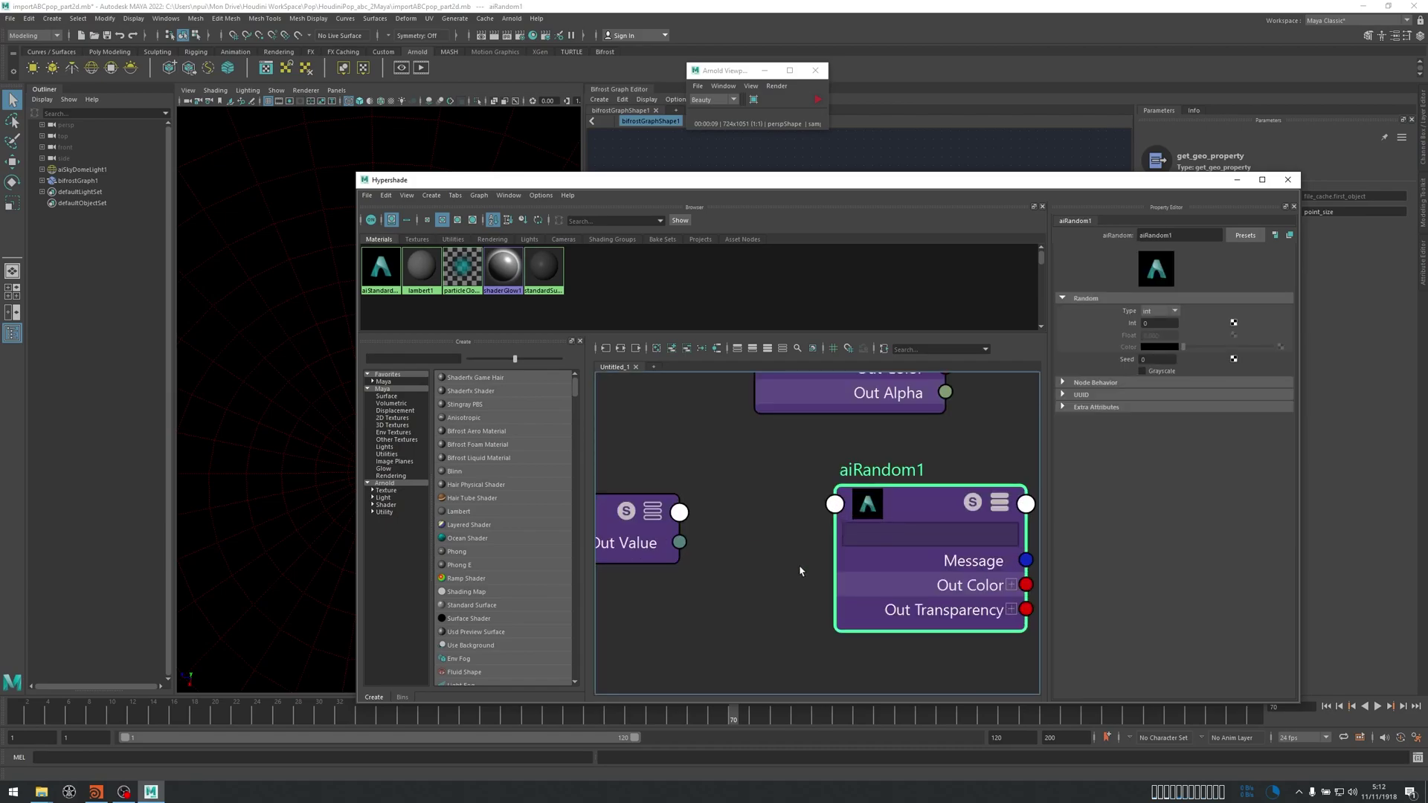
drag(697, 527, 853, 489)
click(872, 495)
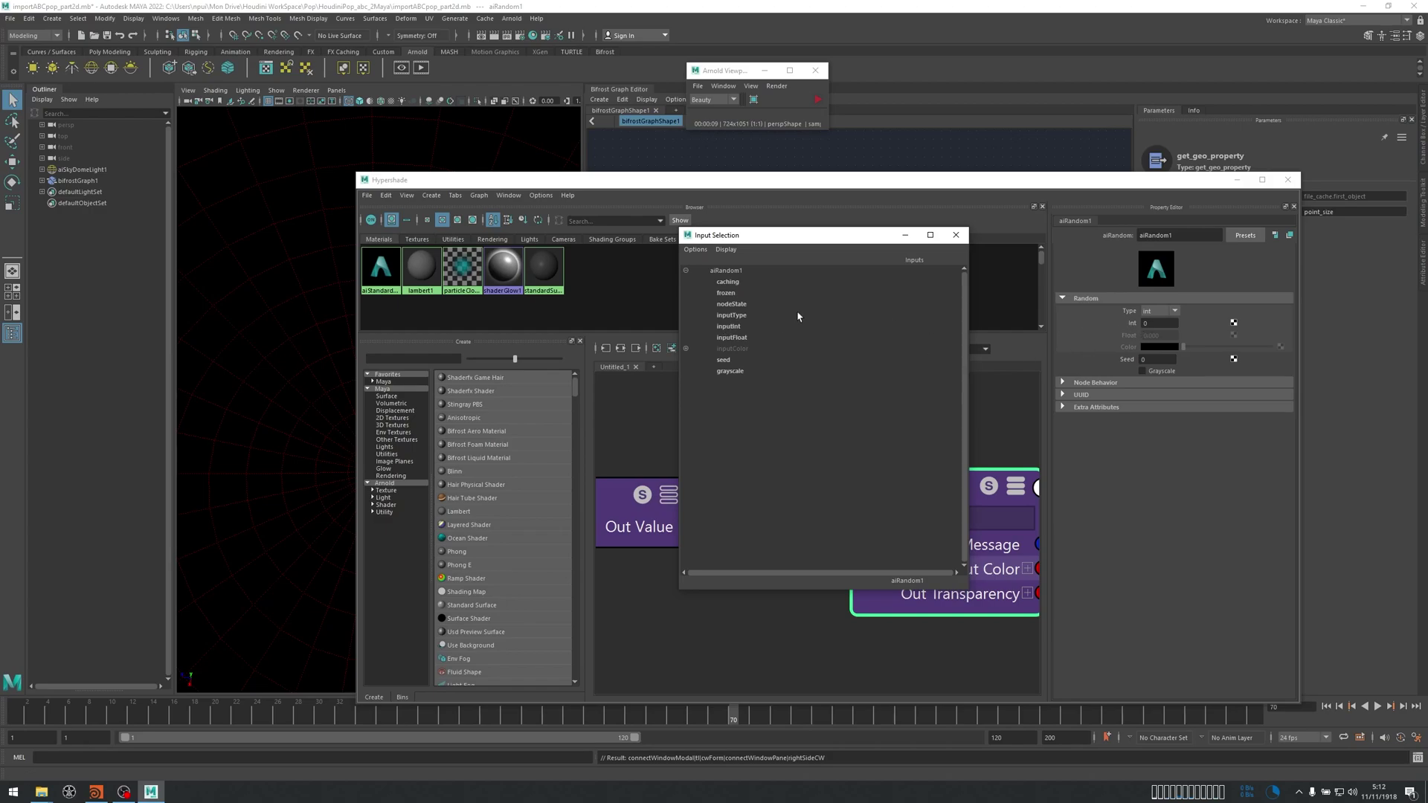
click(733, 329)
scroll(786, 518, down, 5)
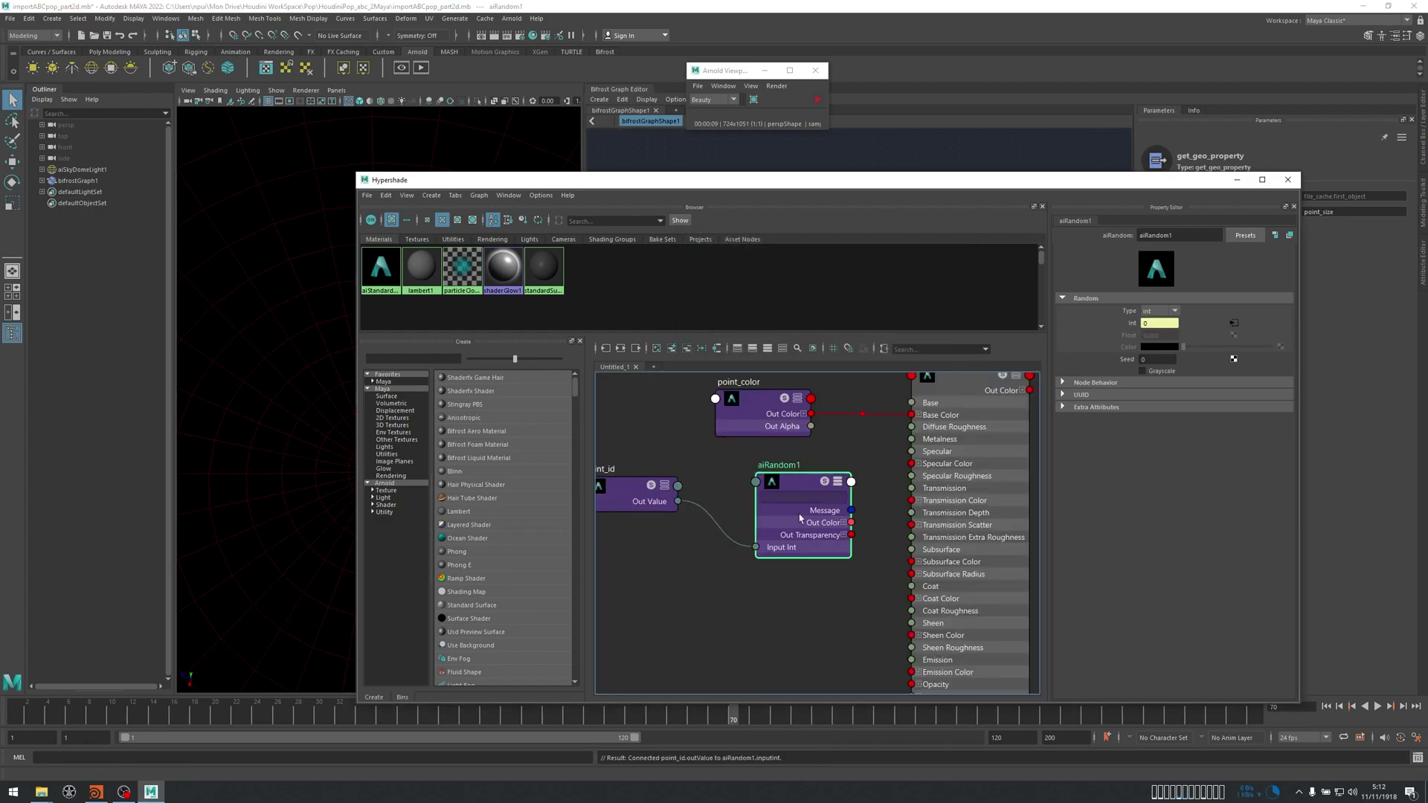
Connect aiRandom1's Out Color to aiStandardSurface1's Base Color and run an Arnold viewport render to check the random particle colors.
scroll(781, 510, up, 3)
drag(775, 589, 861, 437)
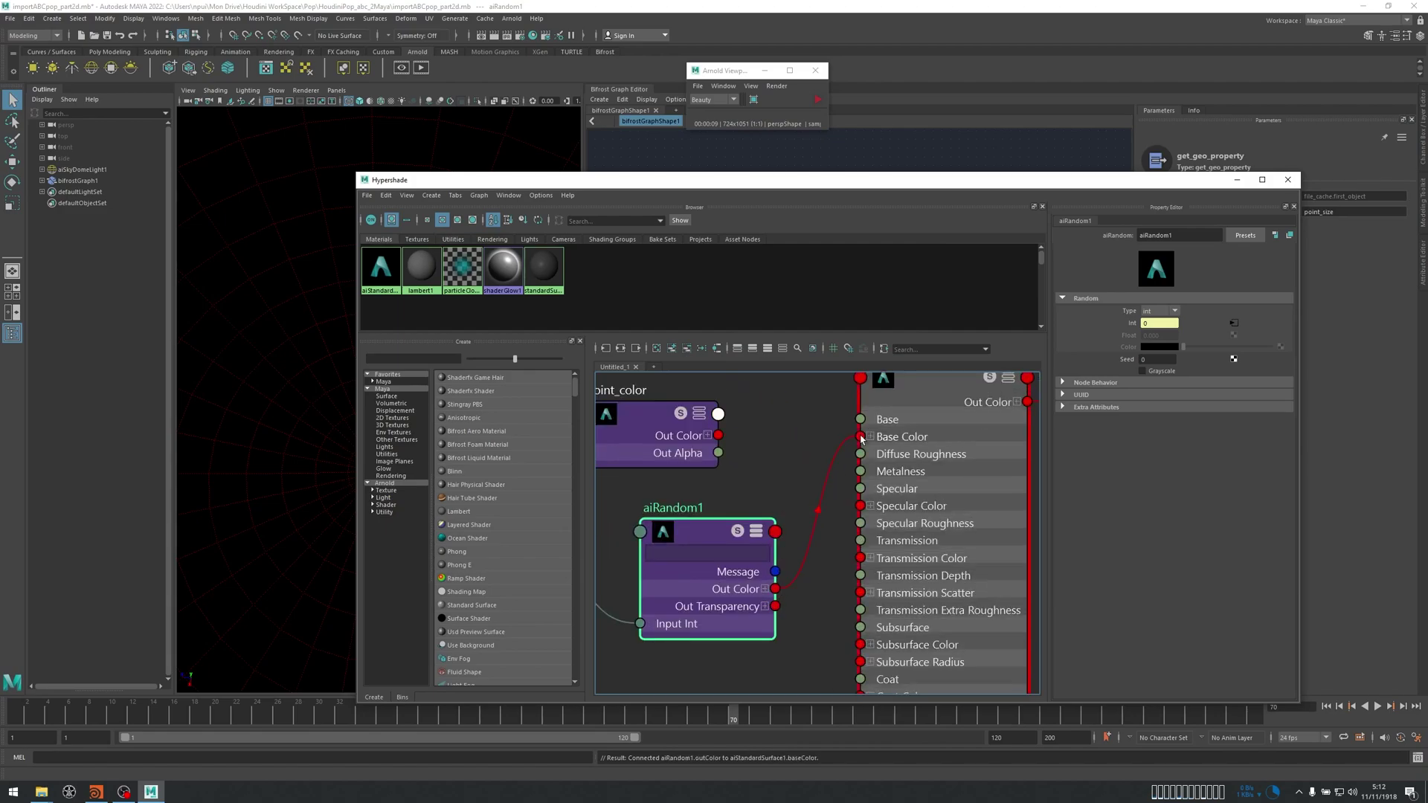
click(819, 99)
drag(744, 179, 798, 126)
click(723, 715)
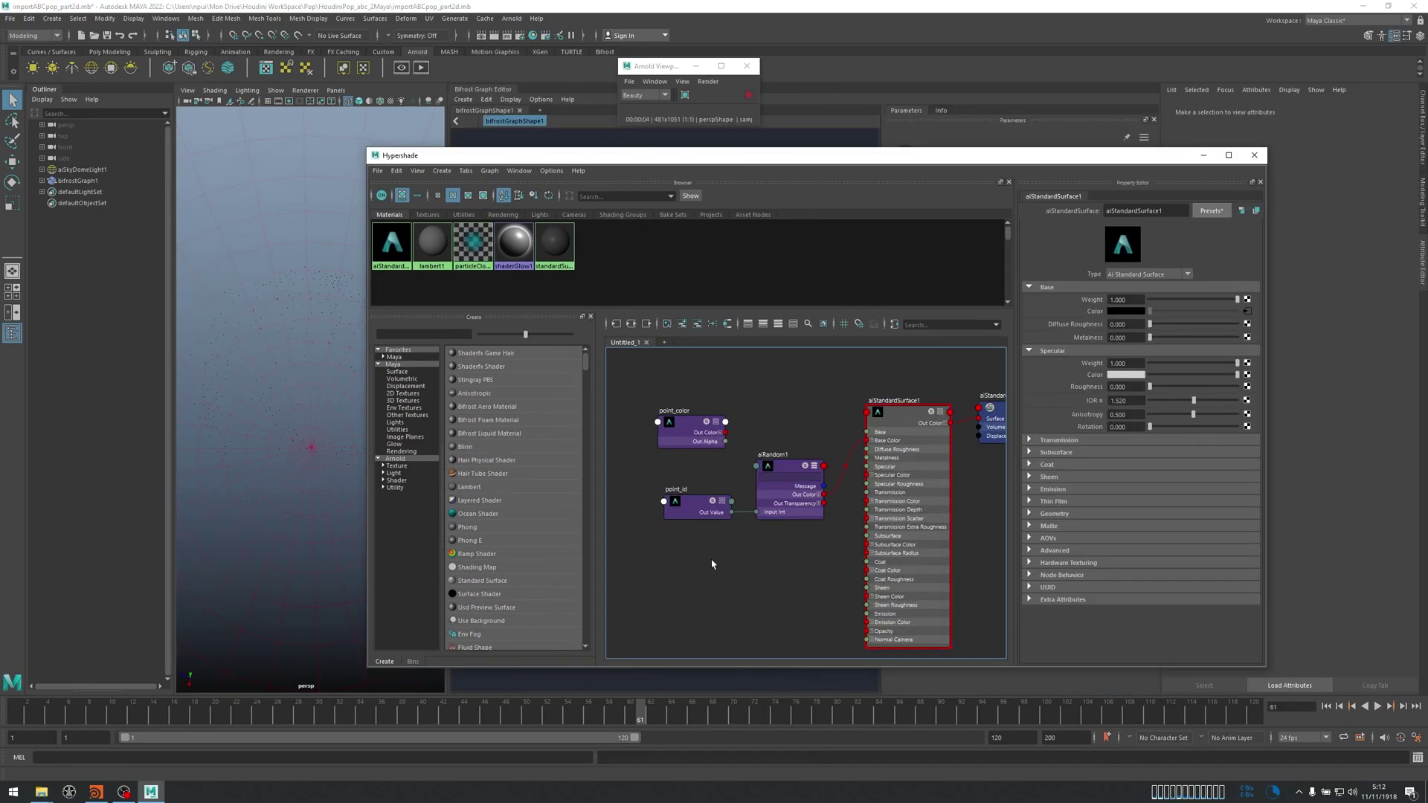
Add an aiUserDataFloat node and place it below the point_id node.
key(Tab)
text(user)
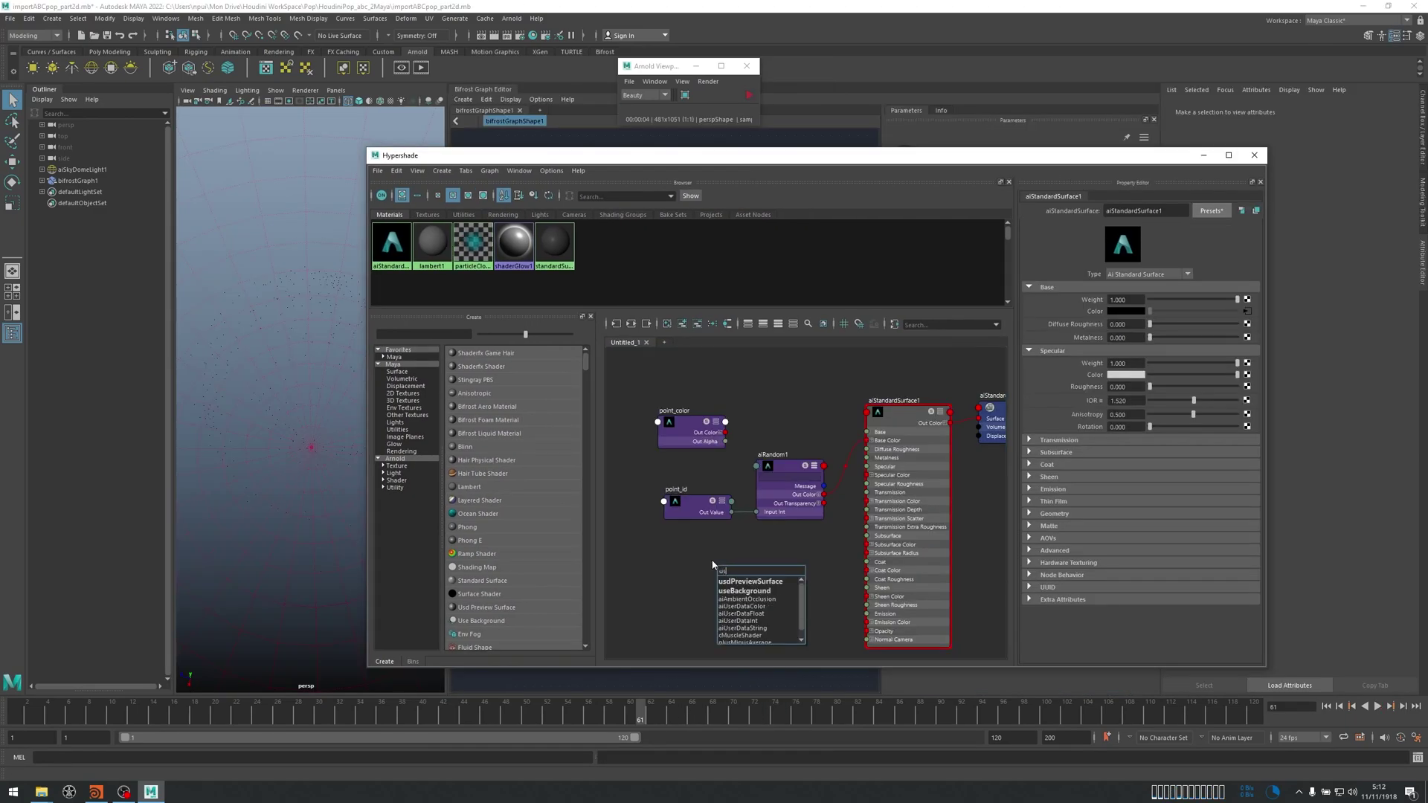
key(Down)
key(Down)
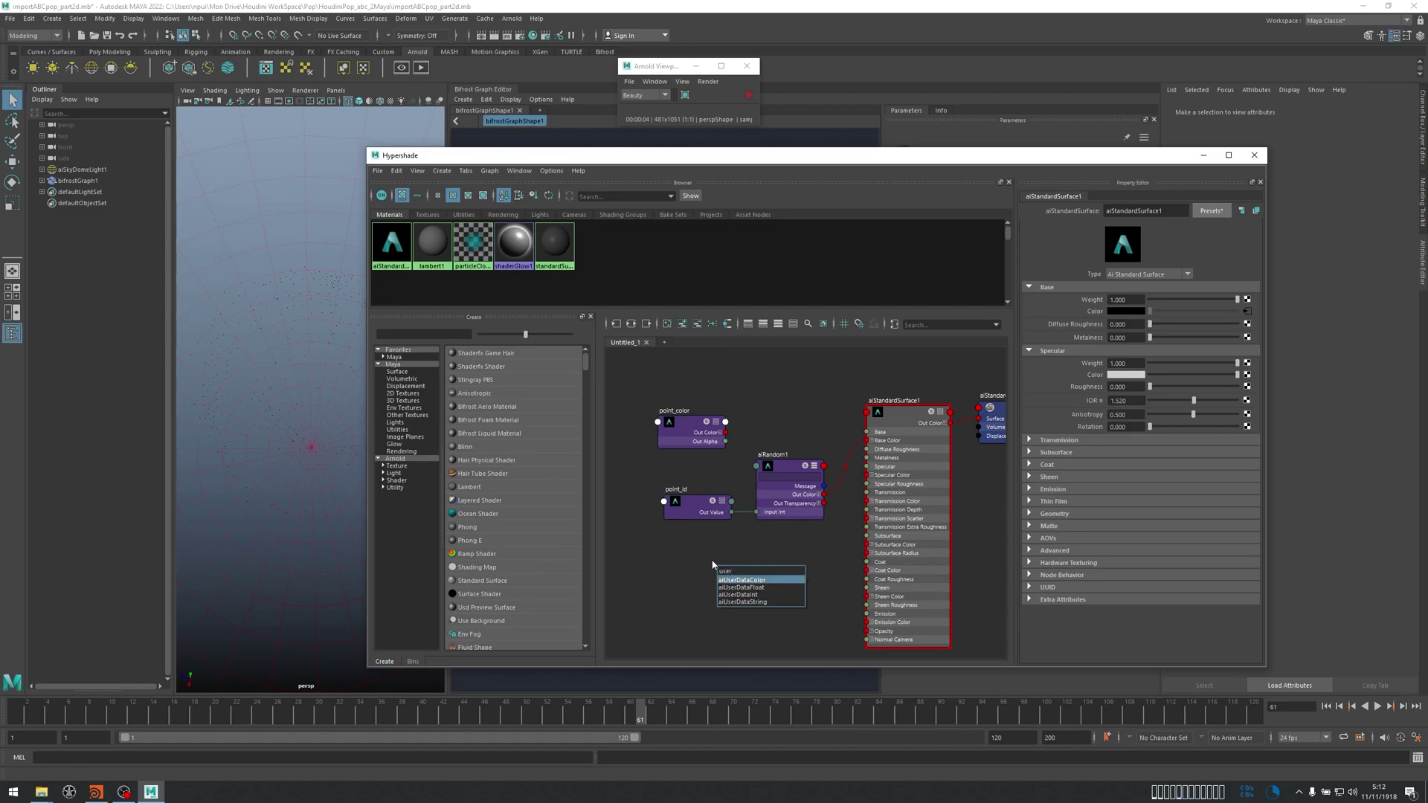
key(Return)
alt+middle_drag(716, 553, 804, 506)
scroll(804, 505, up, 4)
drag(870, 547, 775, 540)
Set the attribute read by aiUserDataFloat1 to point_nage, rename the node point_nage as well, and align it under point_id.
click(1127, 235)
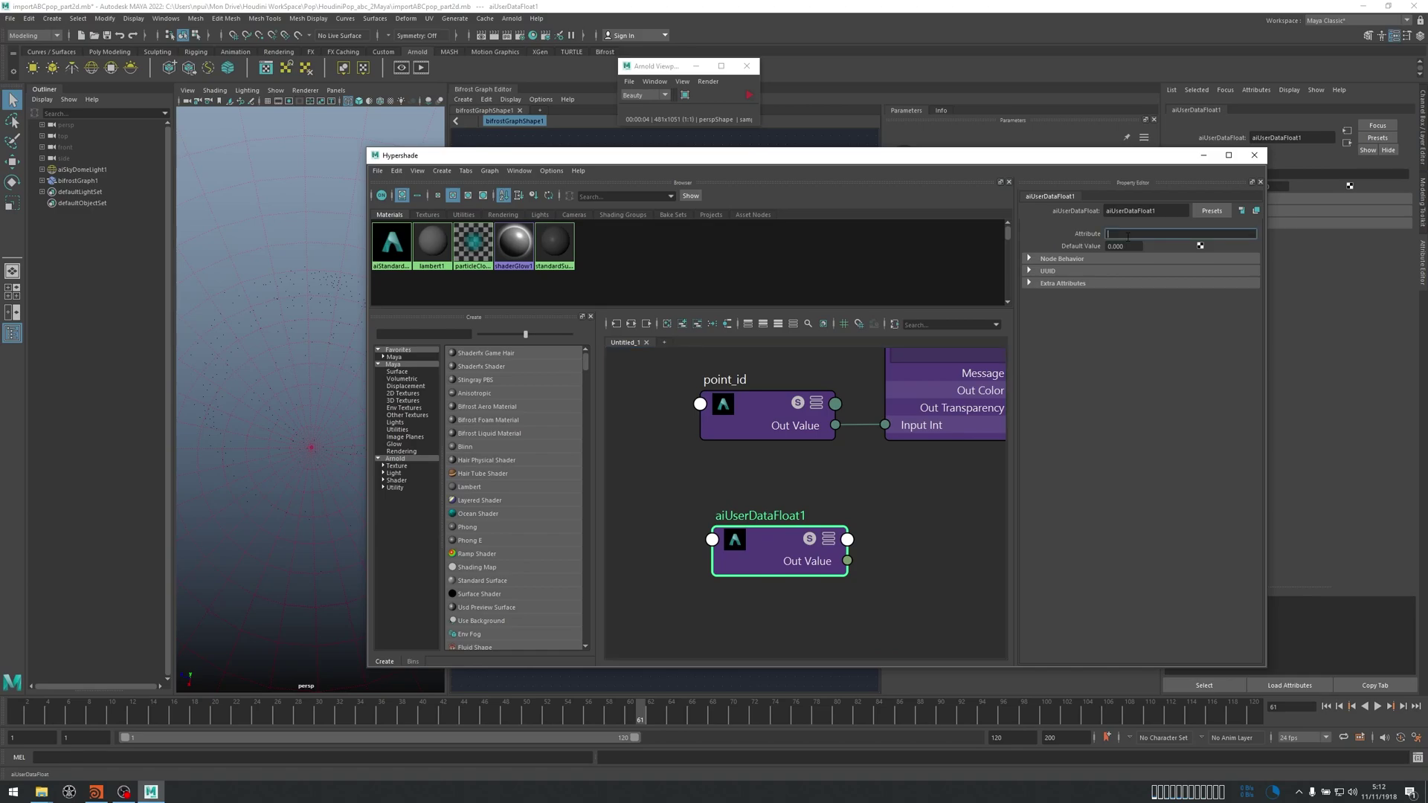
text(point_nage)
key(Return)
click(1117, 230)
double_click(1122, 231)
key(ctrl+c)
double_click(790, 511)
key(ctrl+v)
key(Return)
alt+middle_drag(866, 480, 771, 524)
drag(703, 564, 695, 563)
alt+middle_drag(823, 544, 787, 531)
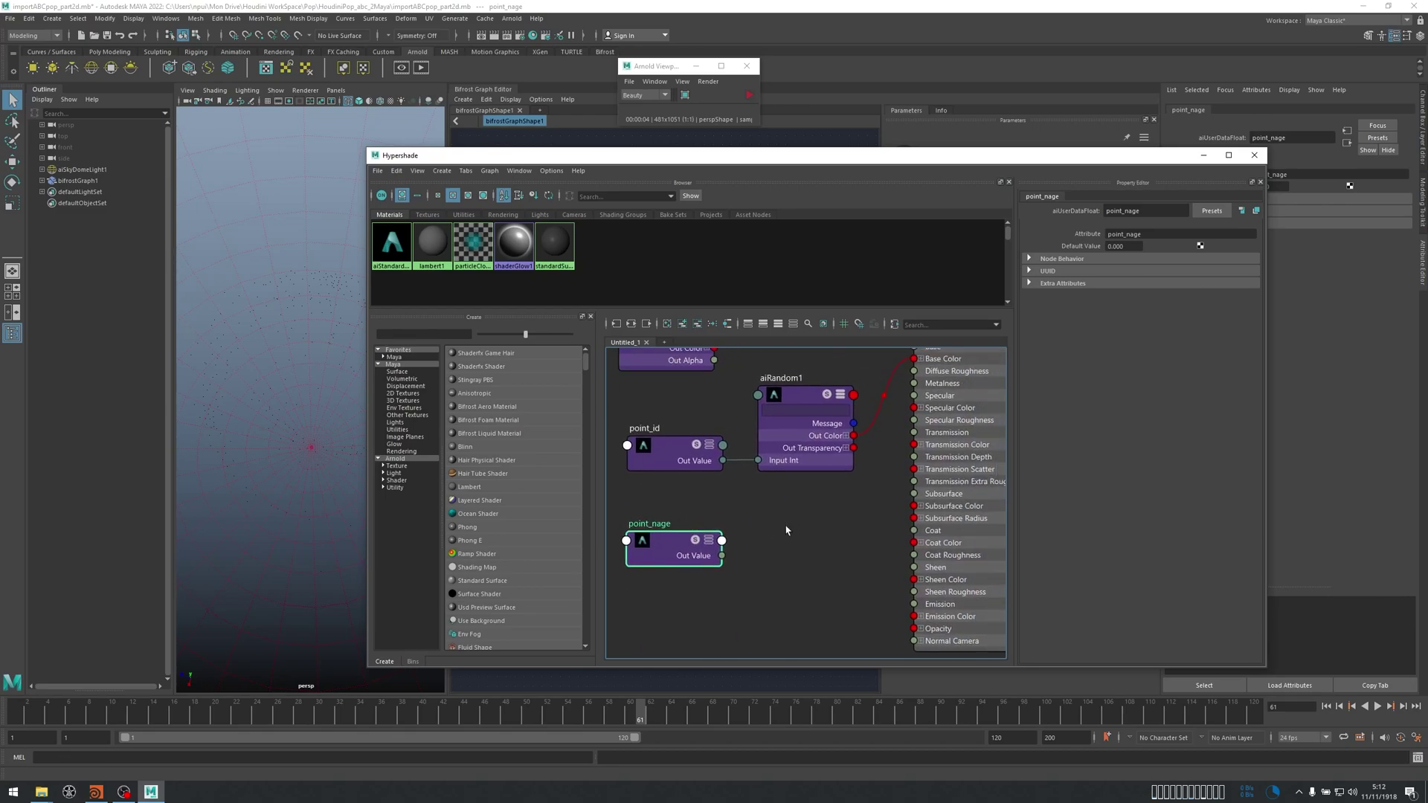
Add an aiRampRgb node beside the point_nage node.
click(785, 533)
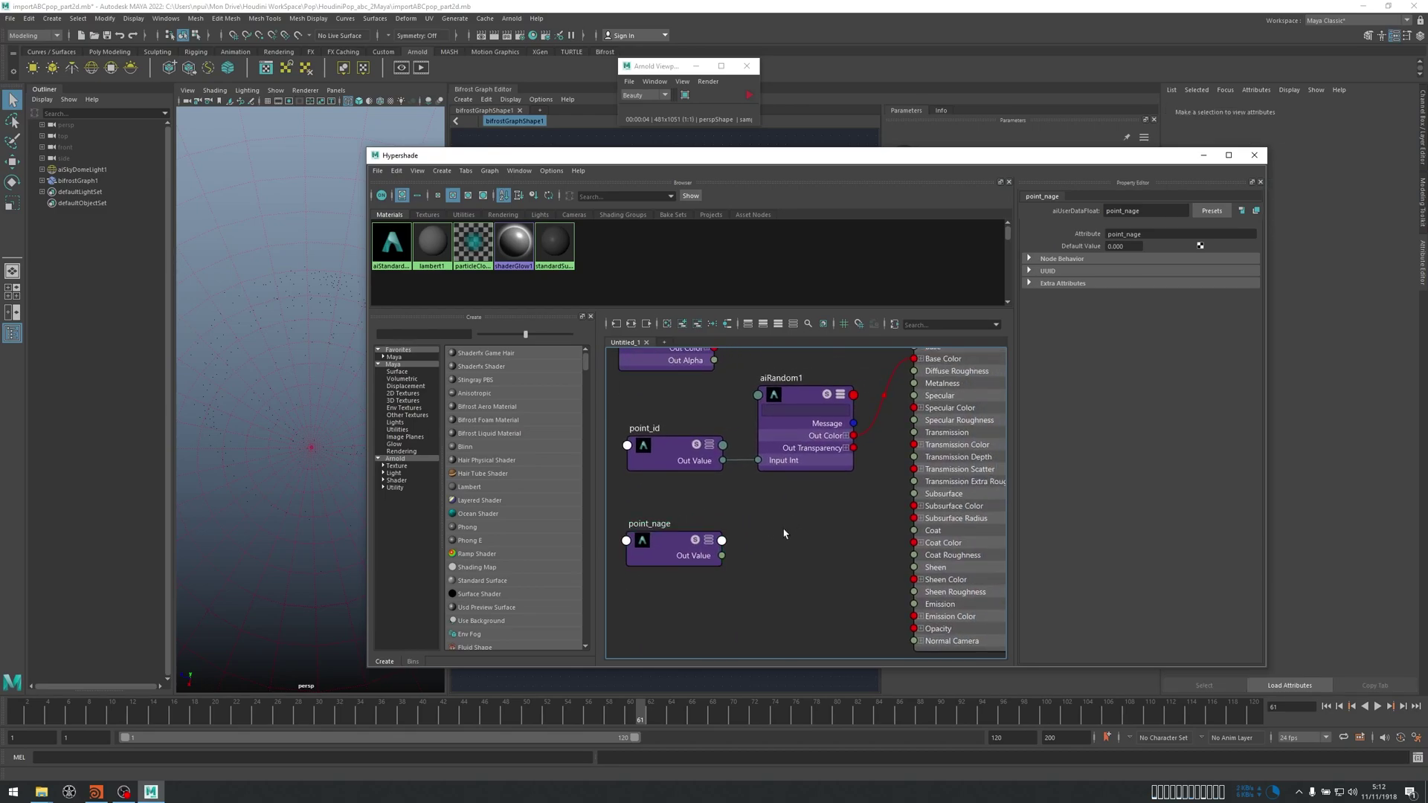
key(Tab)
text(ramp)
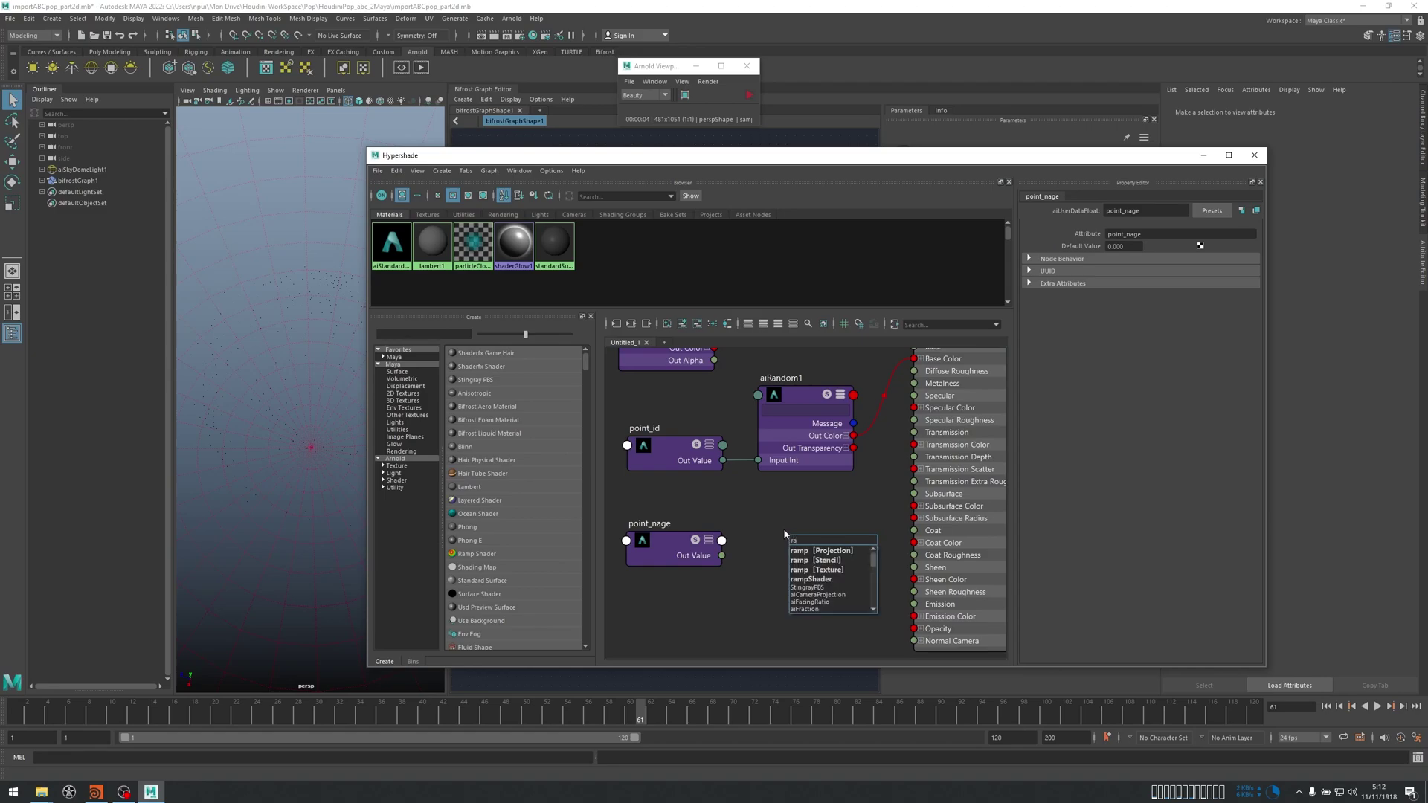
key(Down)
key(Down)
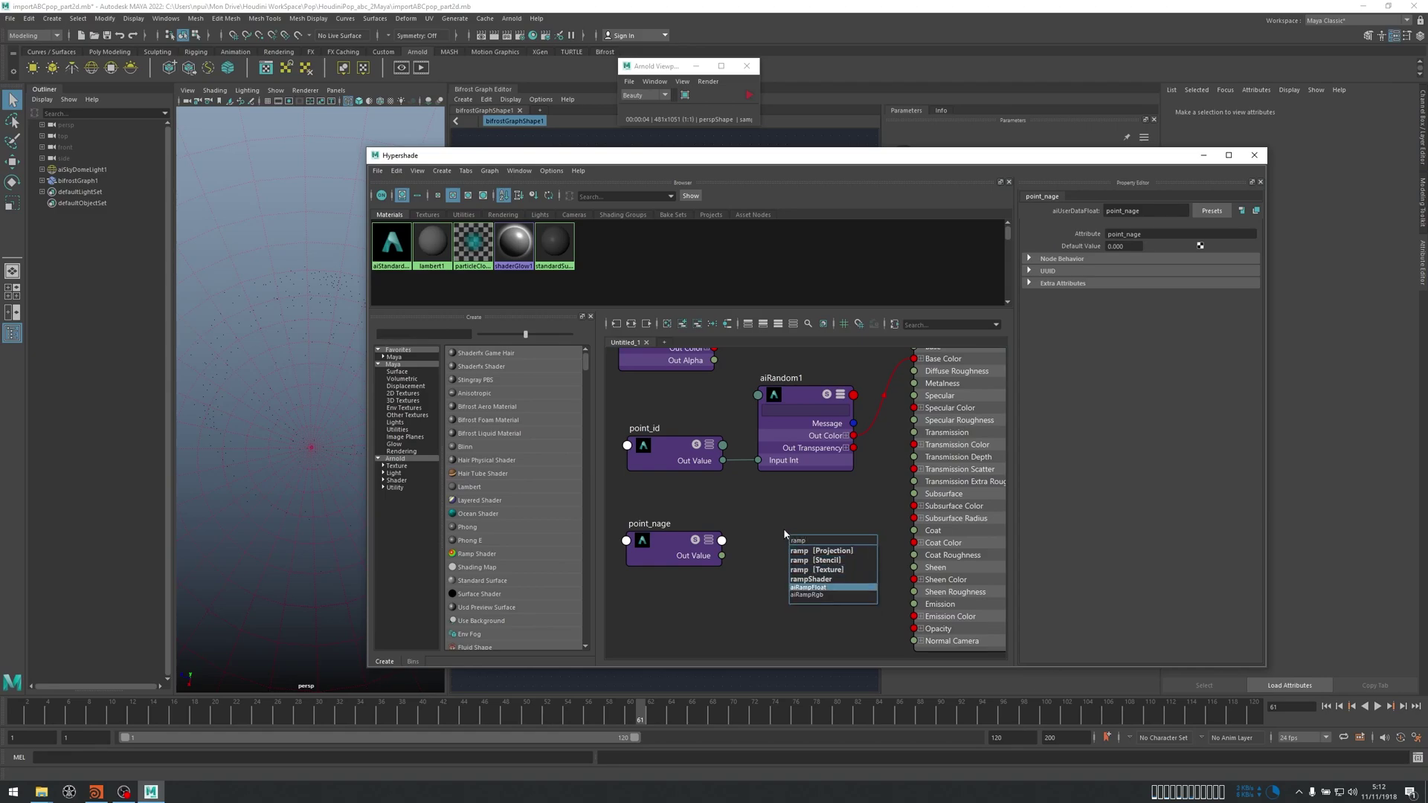
key(Return)
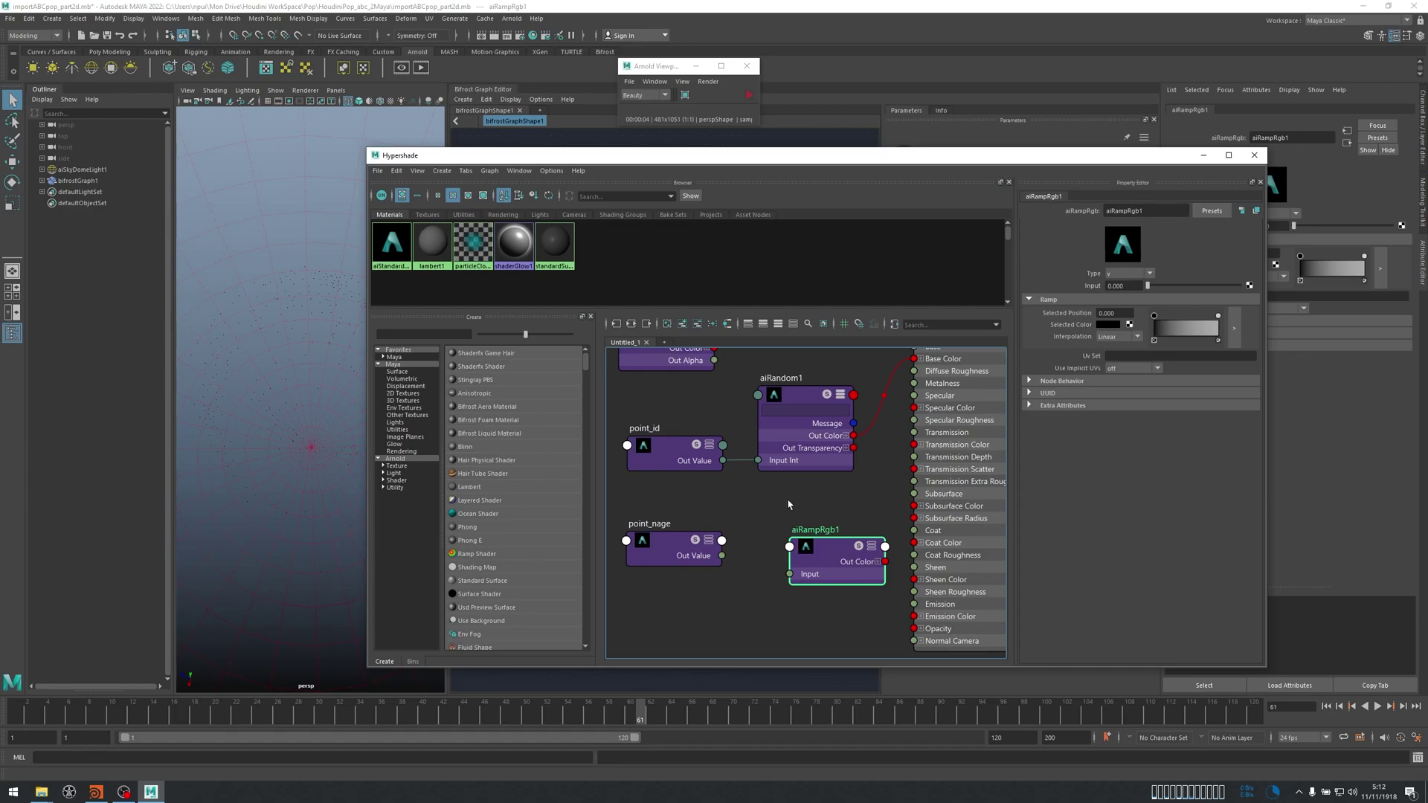
Connect point_nage's Out Value to aiRampRgb1's Input and color its ramp from yellow through blue to magenta.
alt+middle_drag(812, 518, 801, 484)
drag(817, 518, 751, 524)
middle_drag(801, 567, 765, 584)
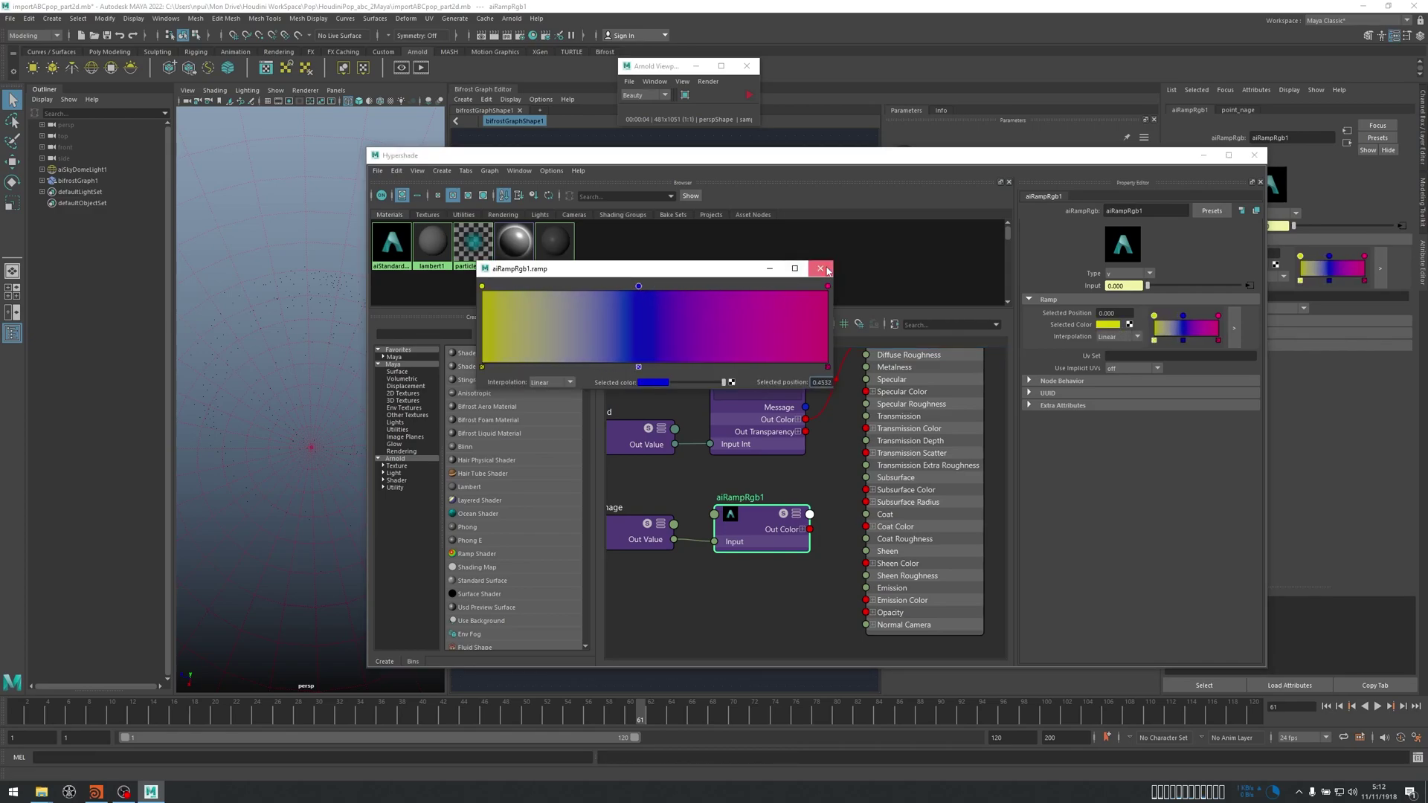
click(821, 269)
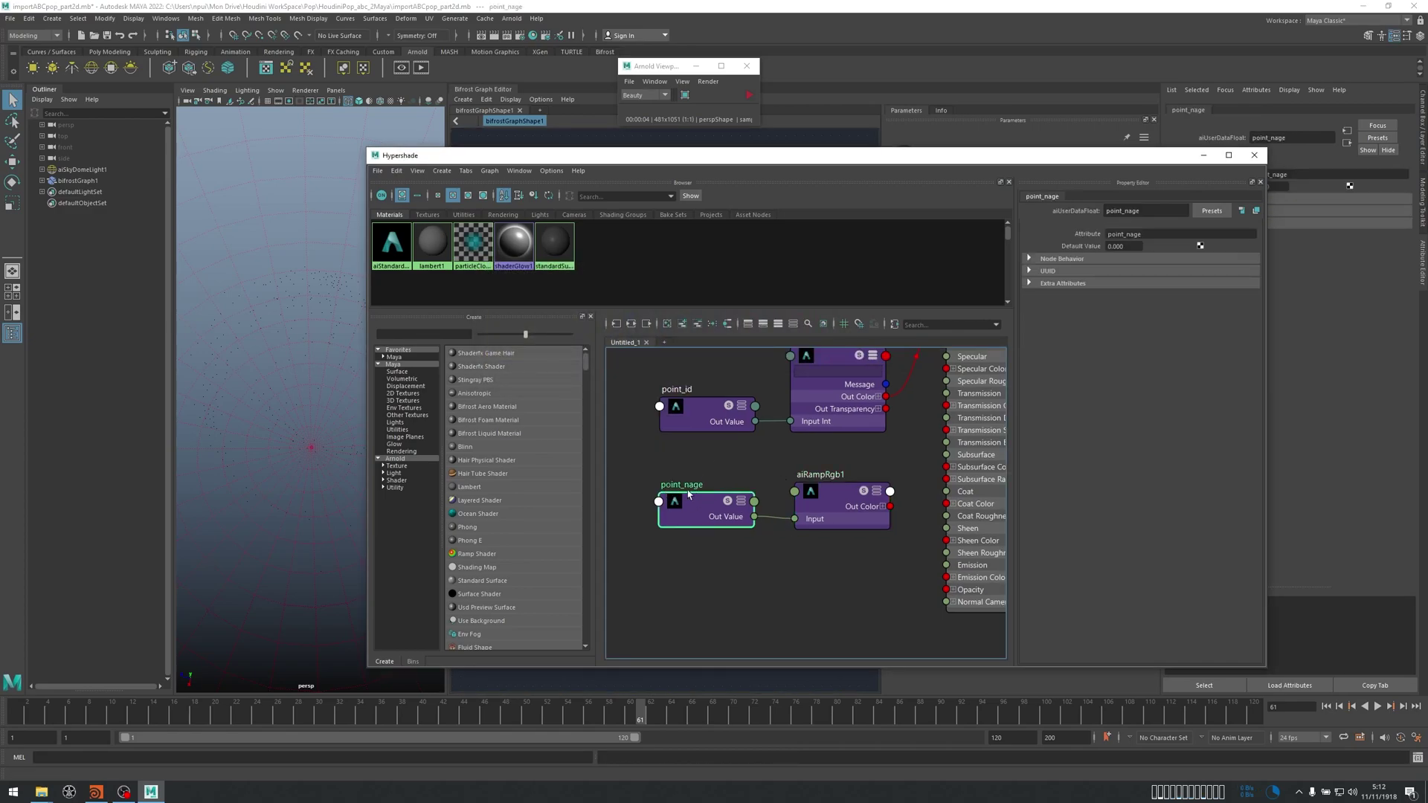
Connect aiRampRgb1's Out Color to aiStandardSurface1's Base Color and briefly run the Arnold viewport render to check the particle colors.
click(828, 493)
alt+middle_drag(860, 473, 805, 540)
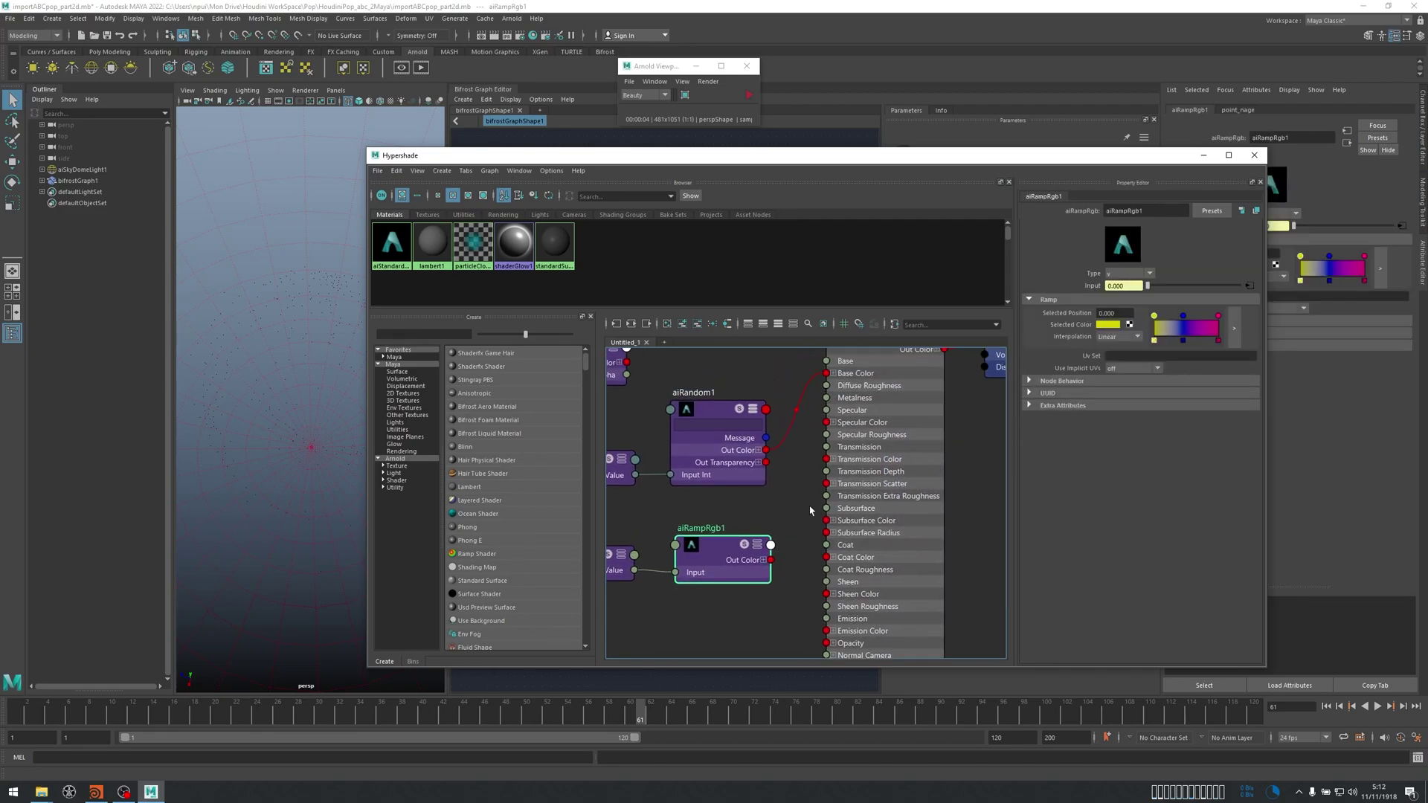
drag(774, 564, 825, 373)
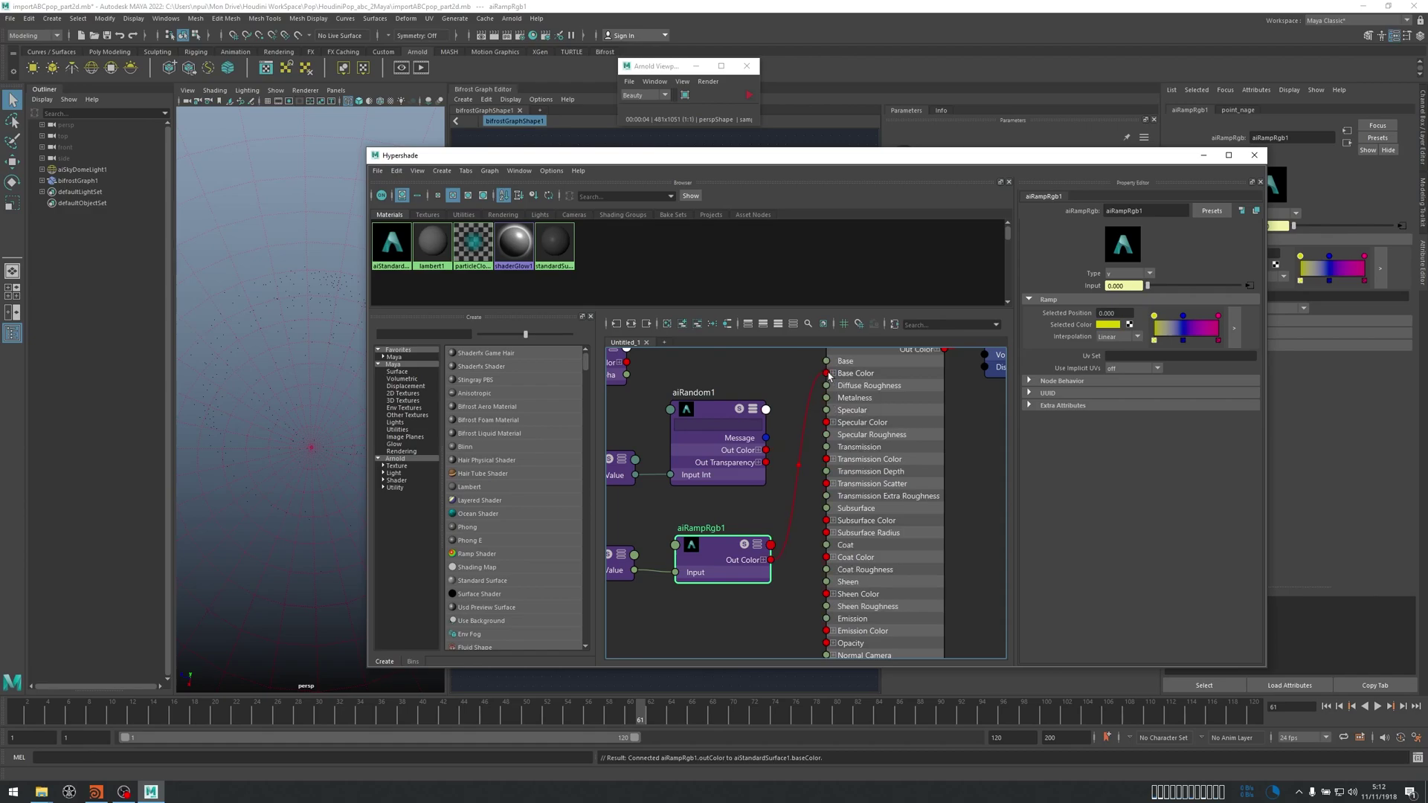
scroll(816, 376, down, 3)
alt+middle_drag(805, 379, 822, 408)
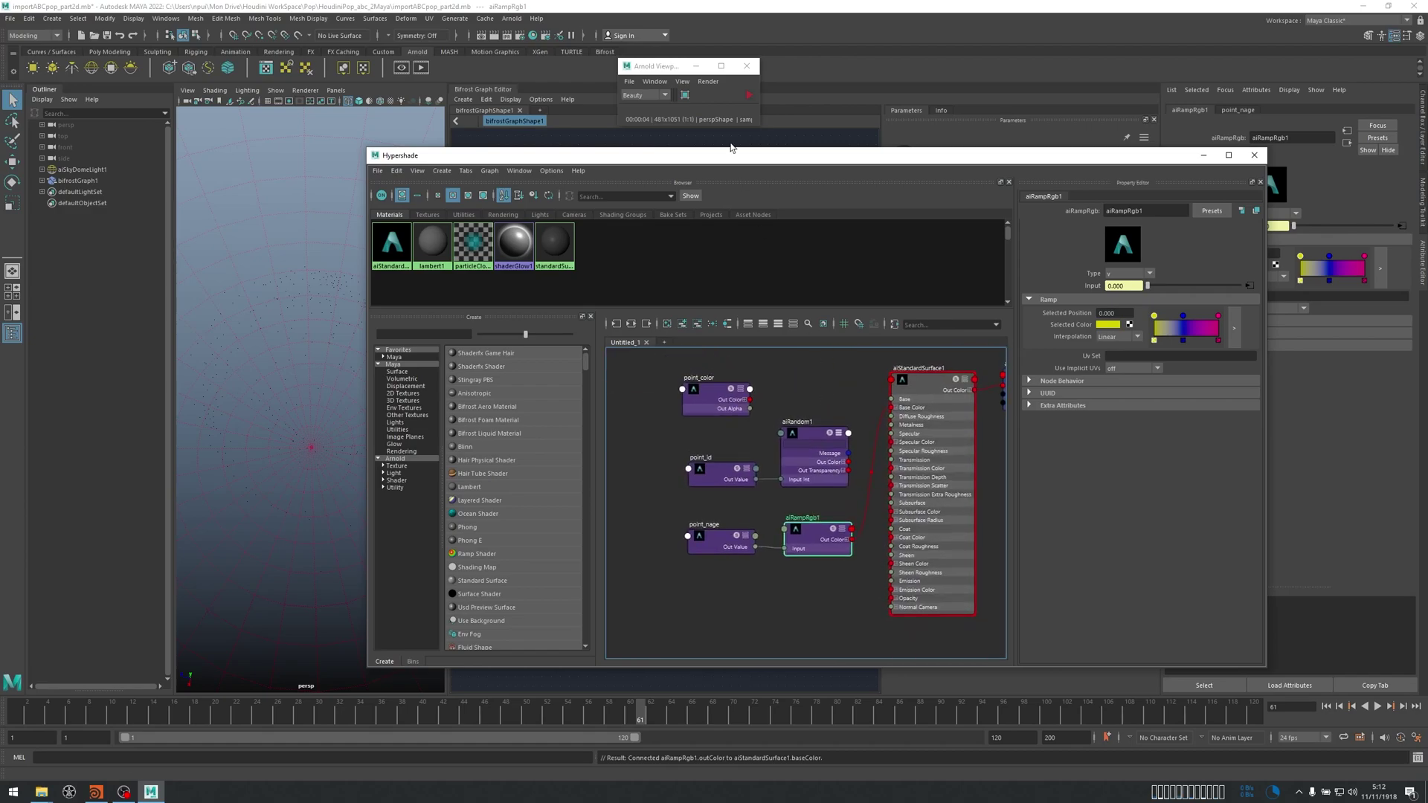
click(749, 102)
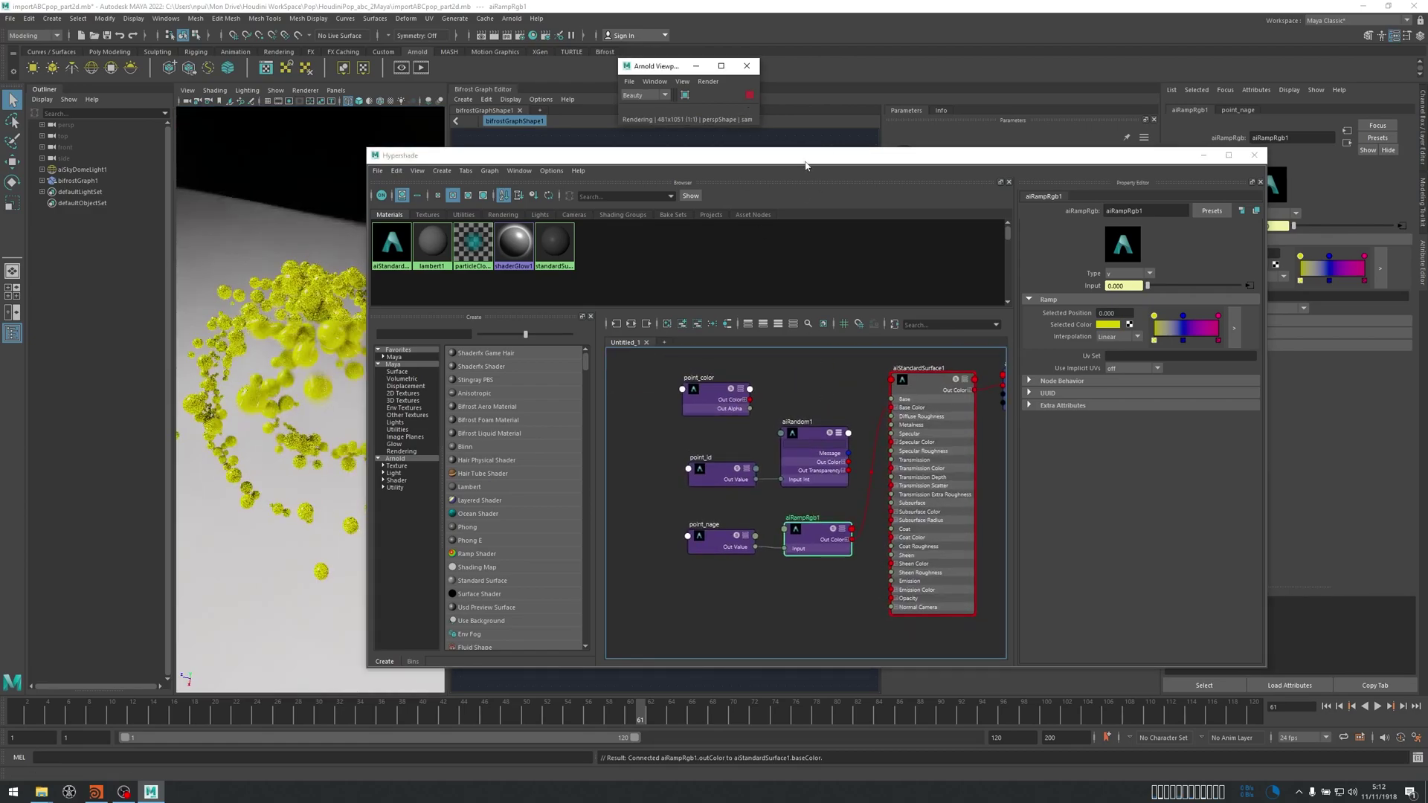
click(749, 94)
Set aiRampRgb1's Type to custom and restart the Arnold viewport render, moving the Hypershade aside to see the particles.
alt+middle_drag(846, 381, 812, 368)
scroll(789, 507, up, 5)
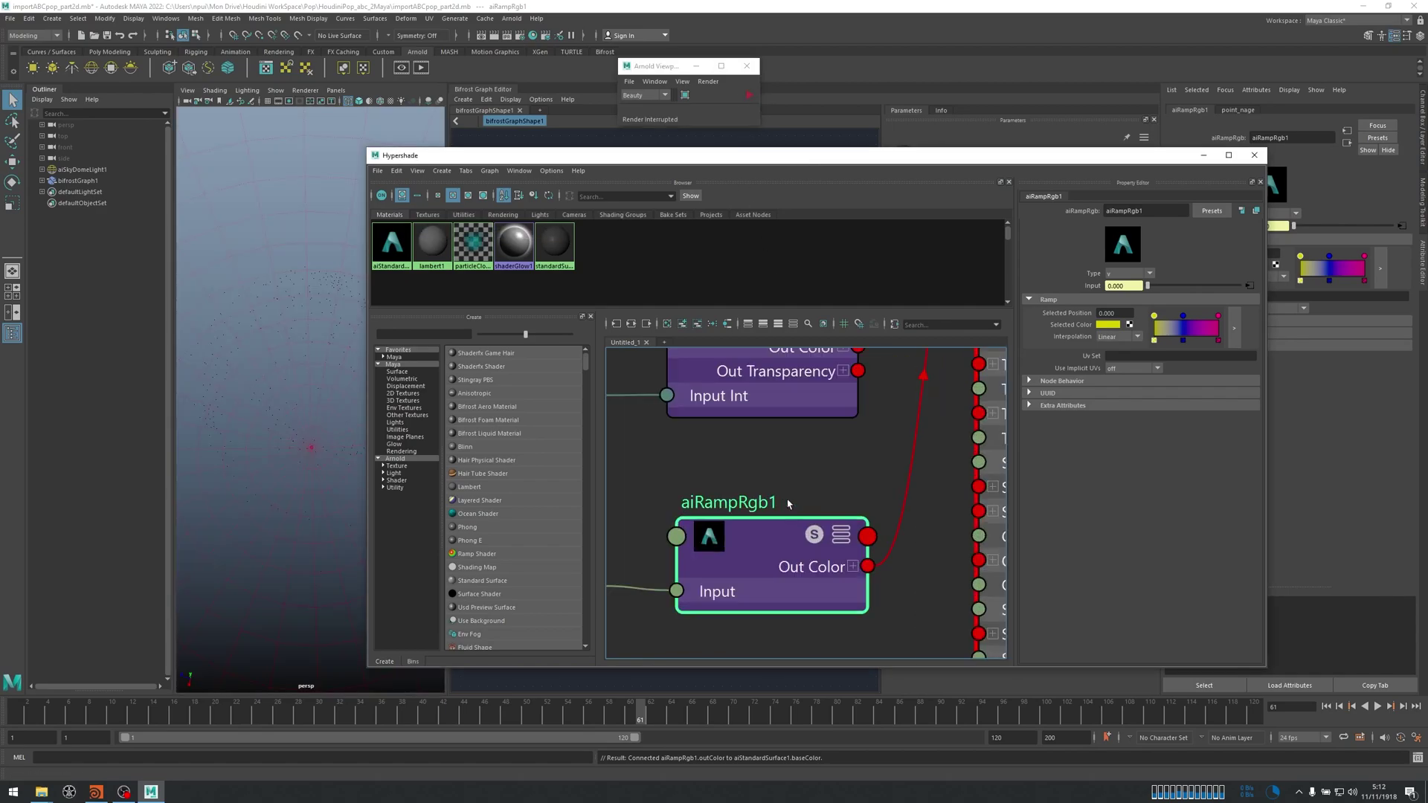
alt+middle_drag(767, 502, 798, 409)
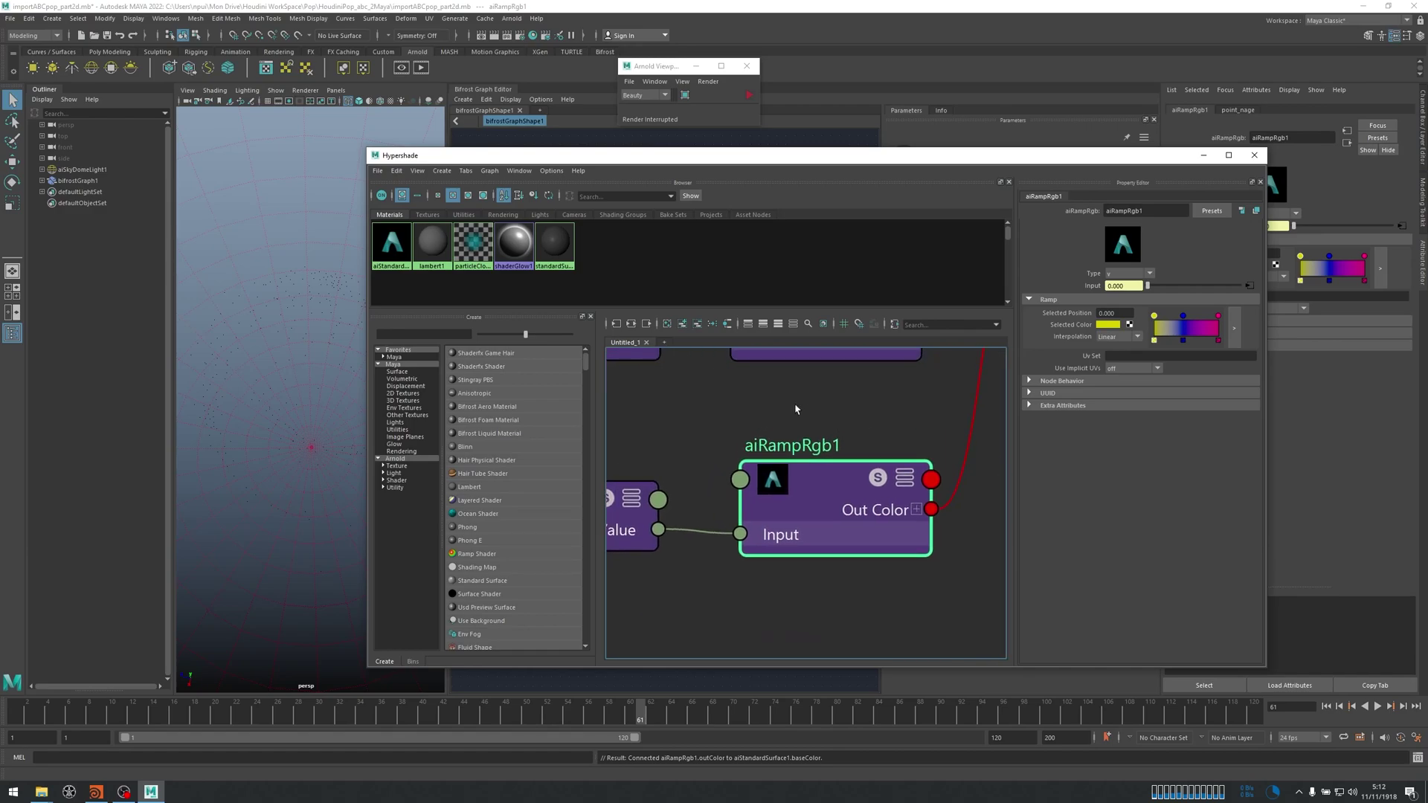
click(1123, 277)
click(1126, 287)
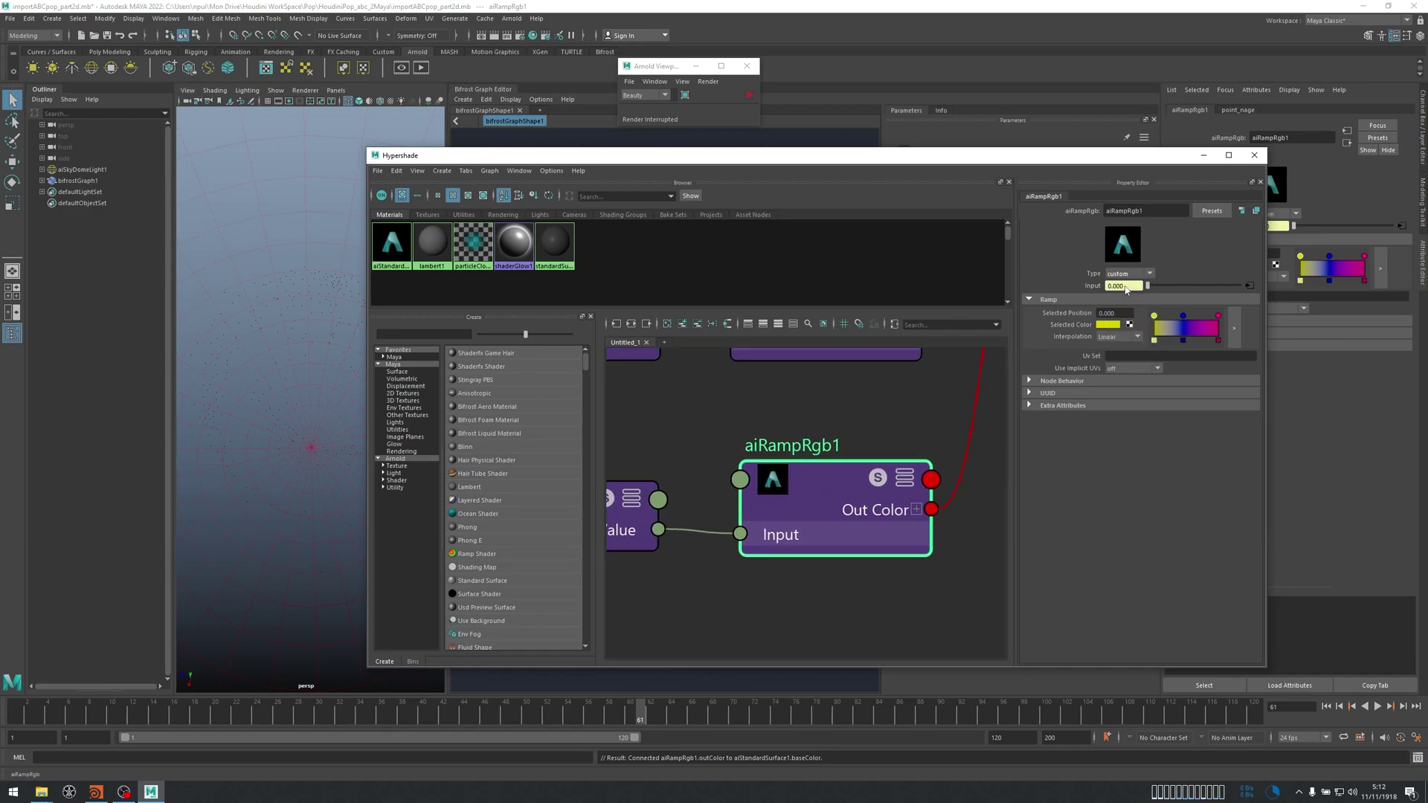
scroll(835, 430, down, 5)
click(746, 96)
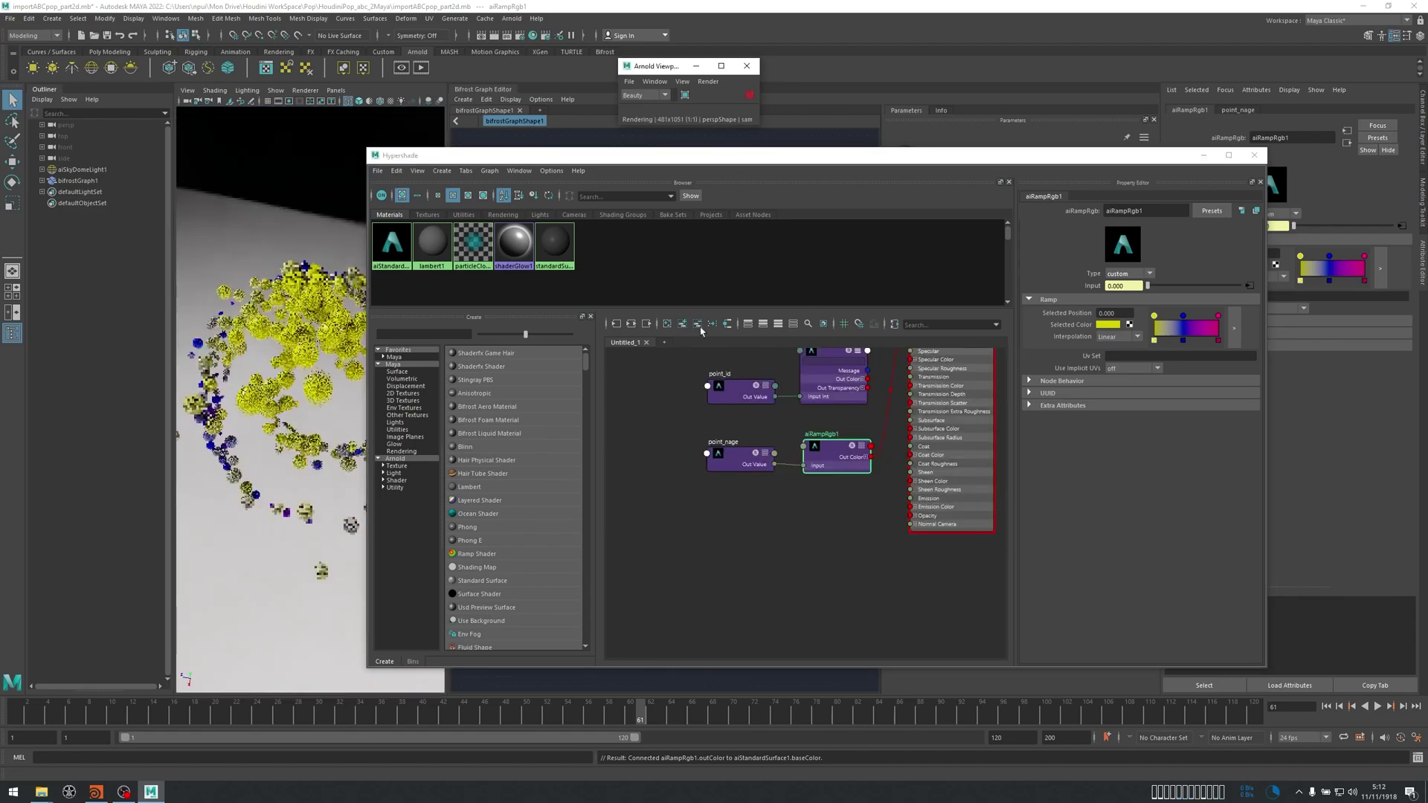
drag(630, 162, 650, 148)
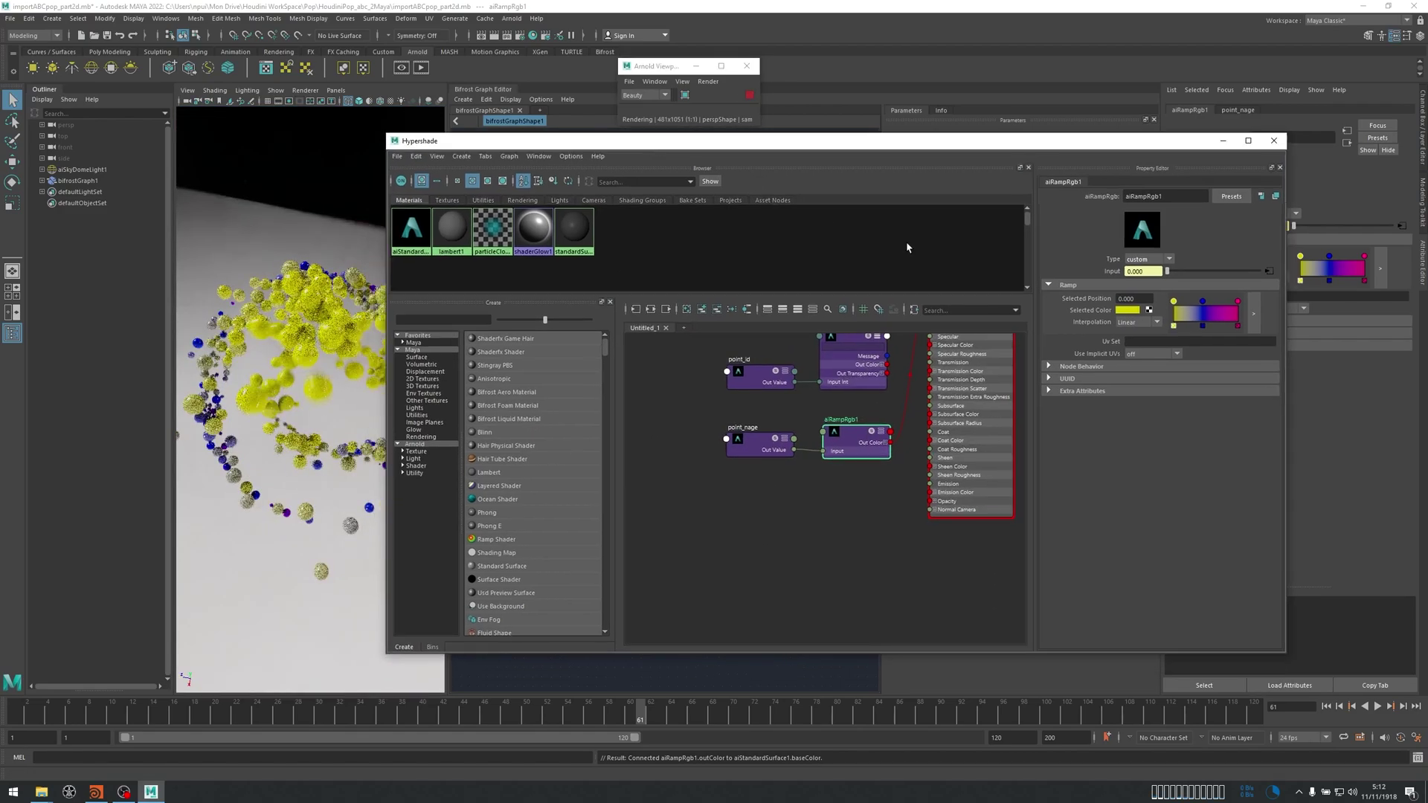
Enlarge aiRampRgb1's ramp and move its blue key to about 0.07 and its magenta key to about 0.5.
click(1253, 313)
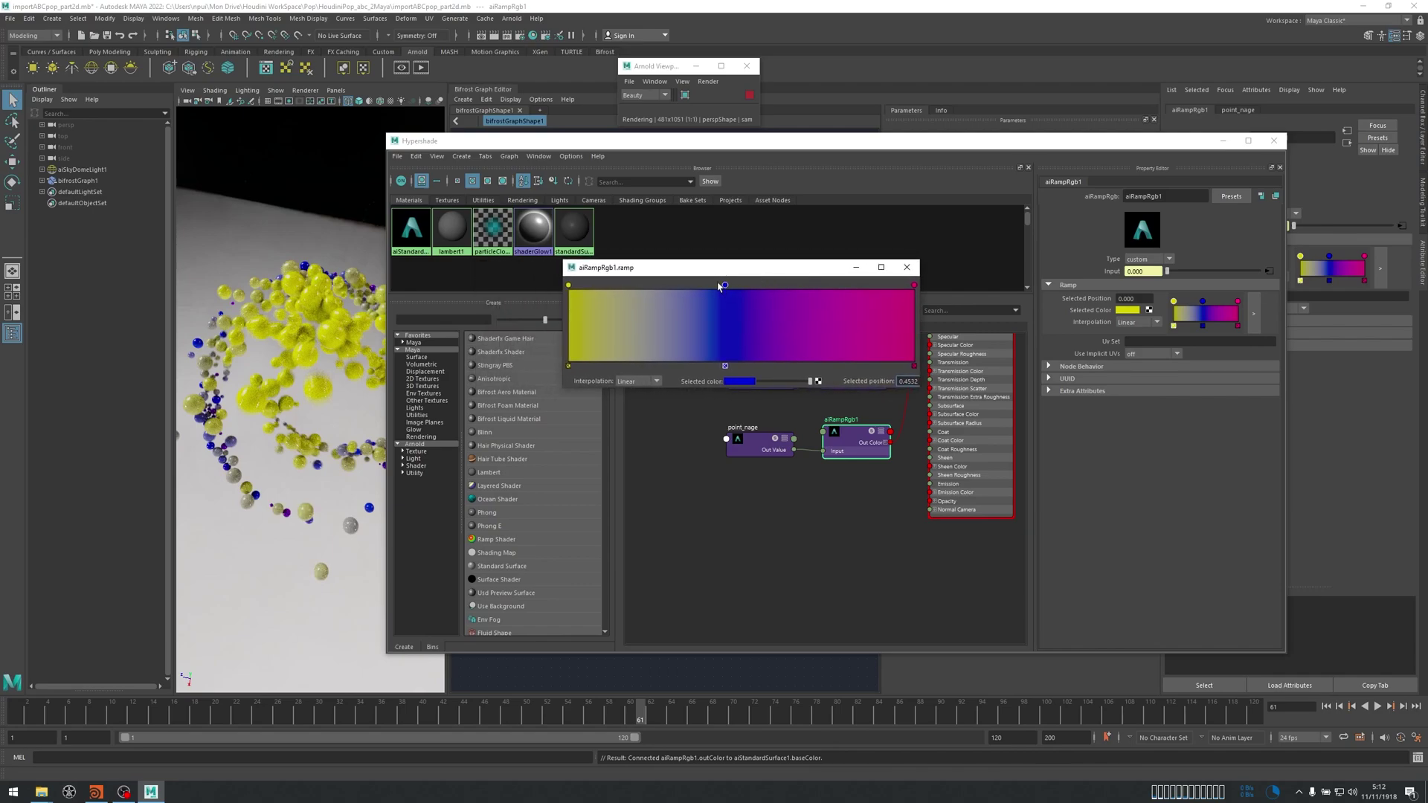
drag(725, 289, 592, 287)
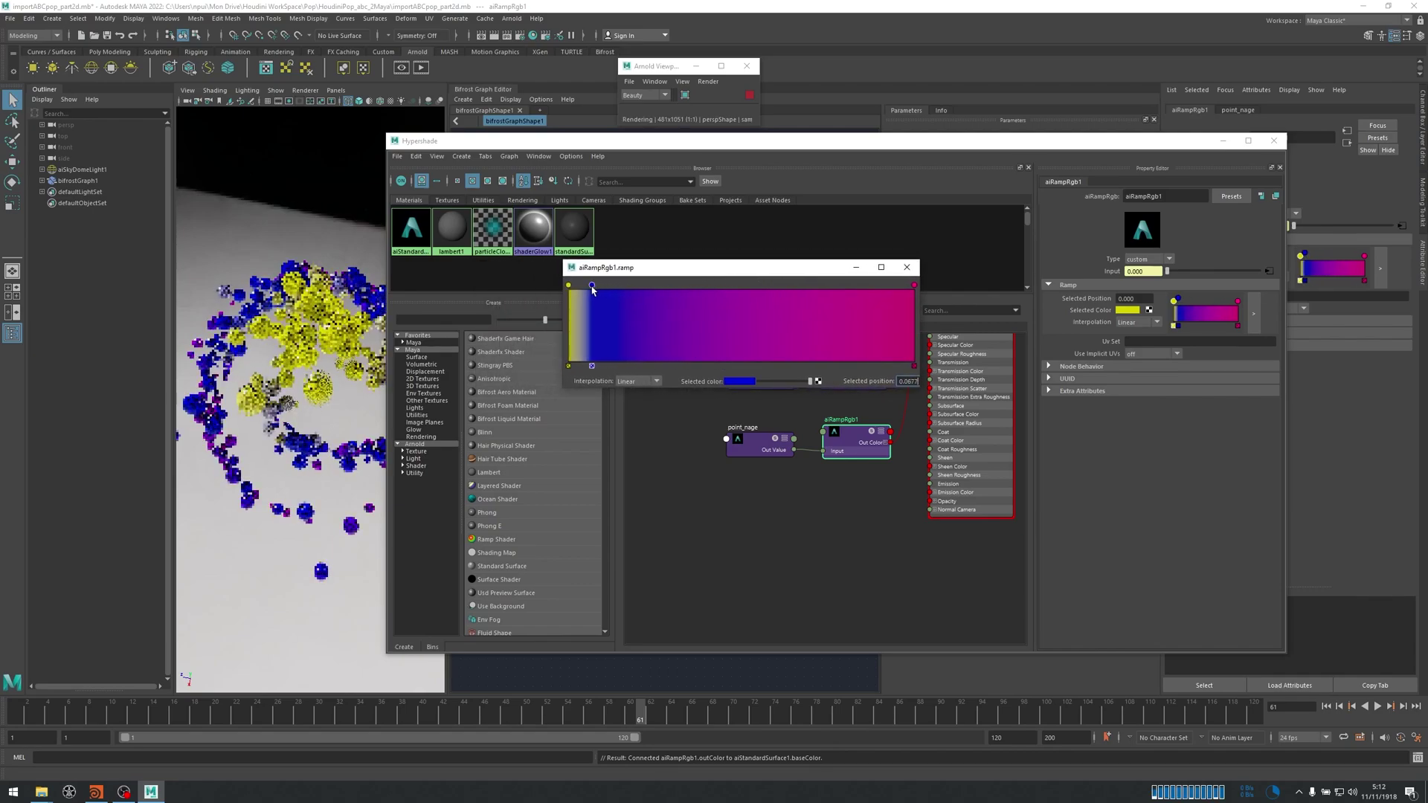
drag(912, 286, 744, 289)
Add a ramp key at position 1.0 in aiRampRgb1 and color it green.
drag(877, 322, 915, 321)
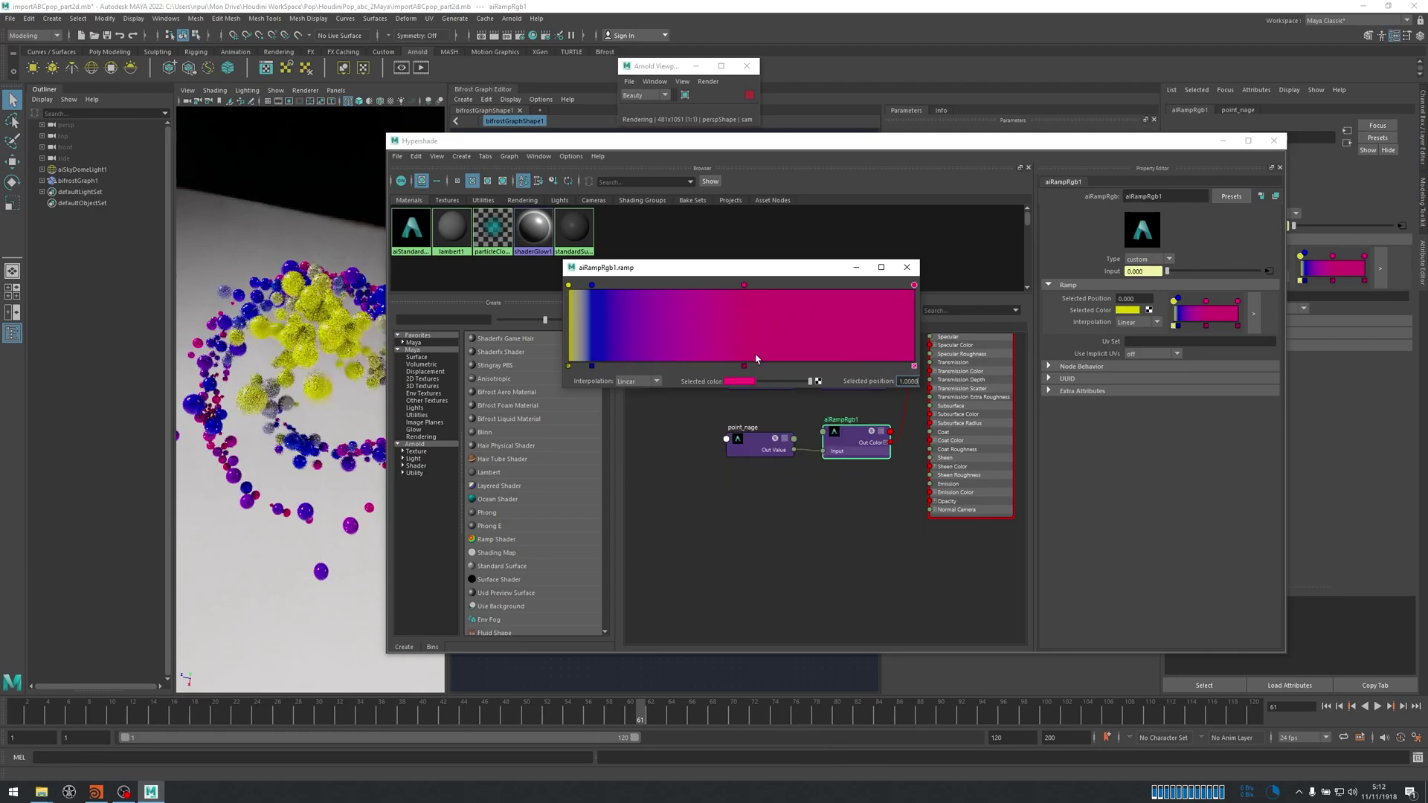
click(743, 382)
click(726, 354)
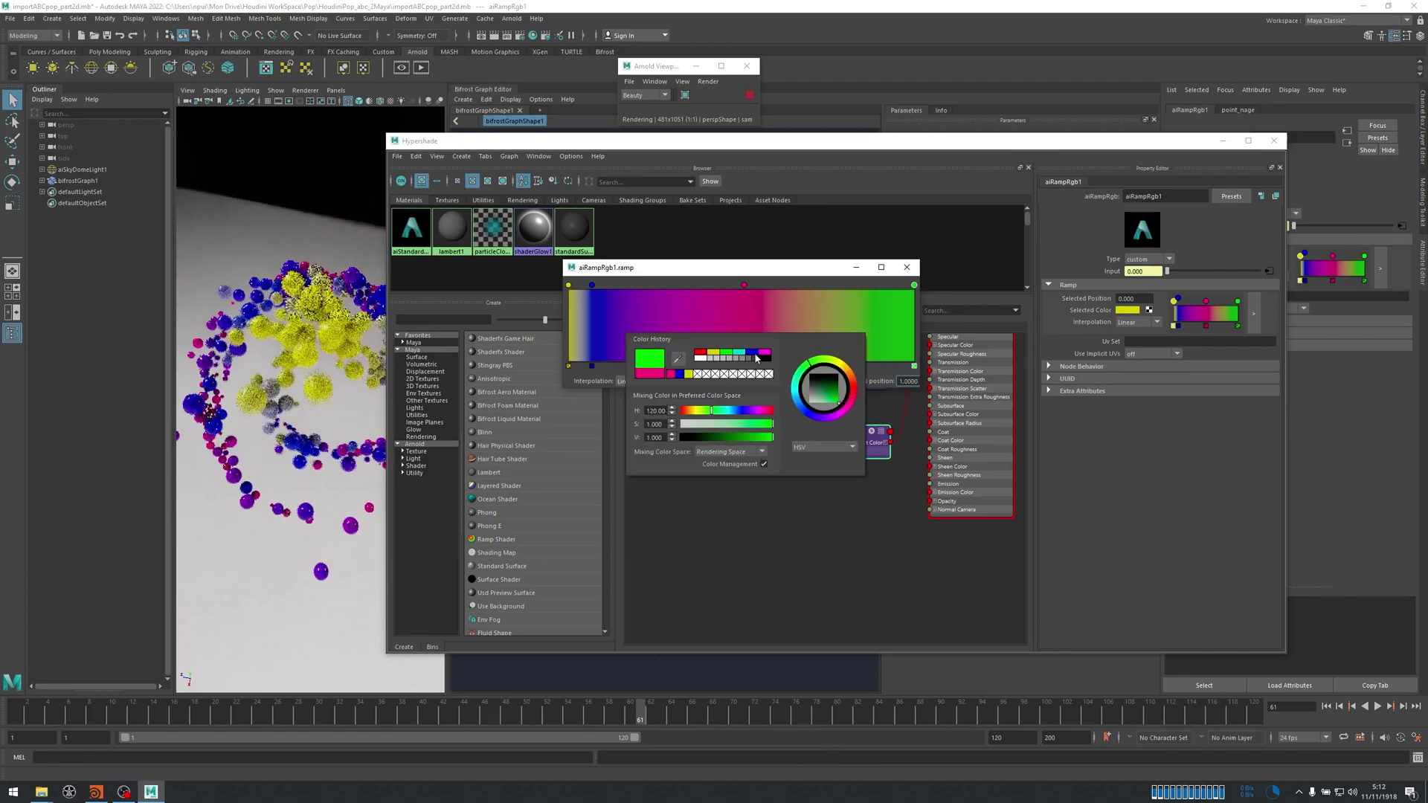
Move the ramp's magenta key to about 0.30 and its green key to about 0.48, and stop the Arnold viewport render.
drag(915, 288, 672, 287)
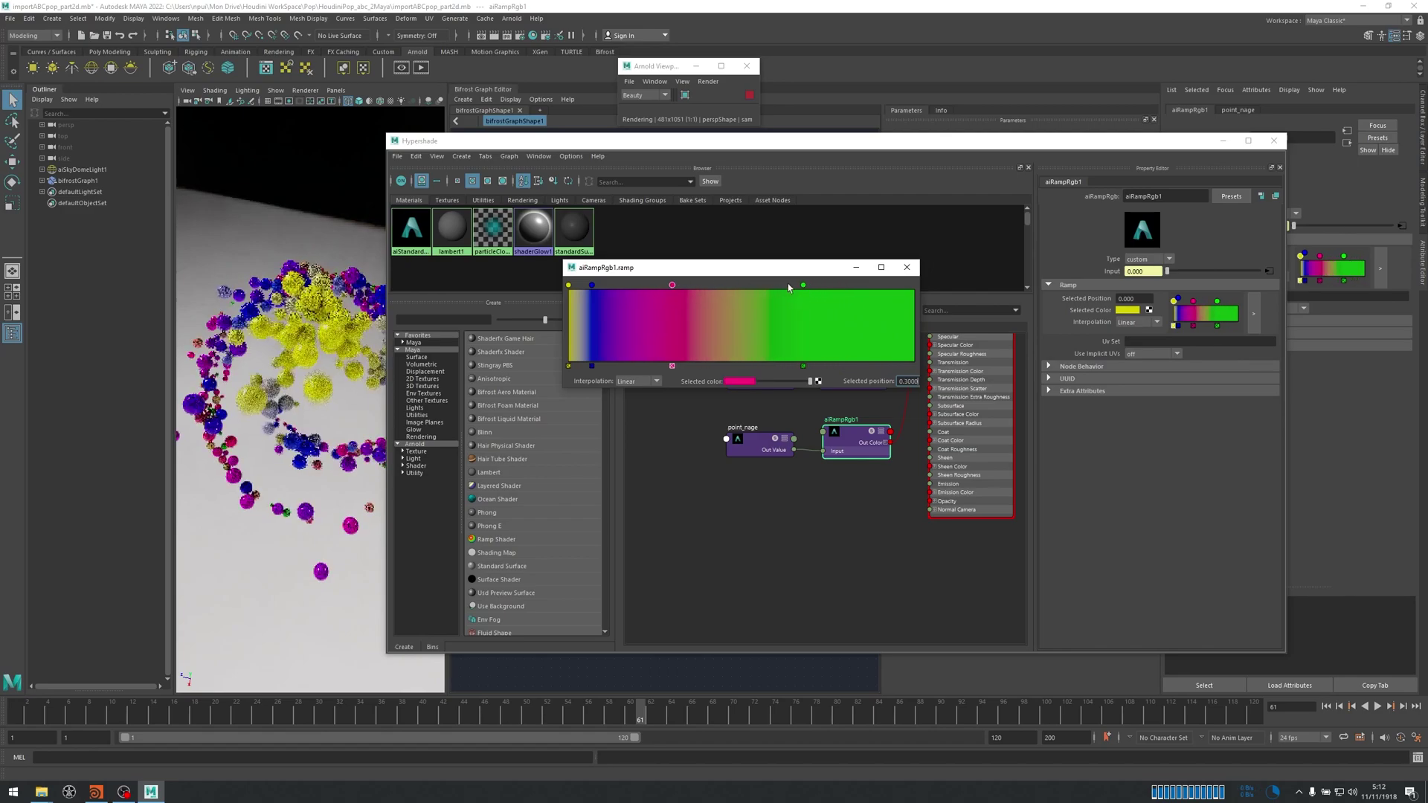
drag(803, 286, 736, 287)
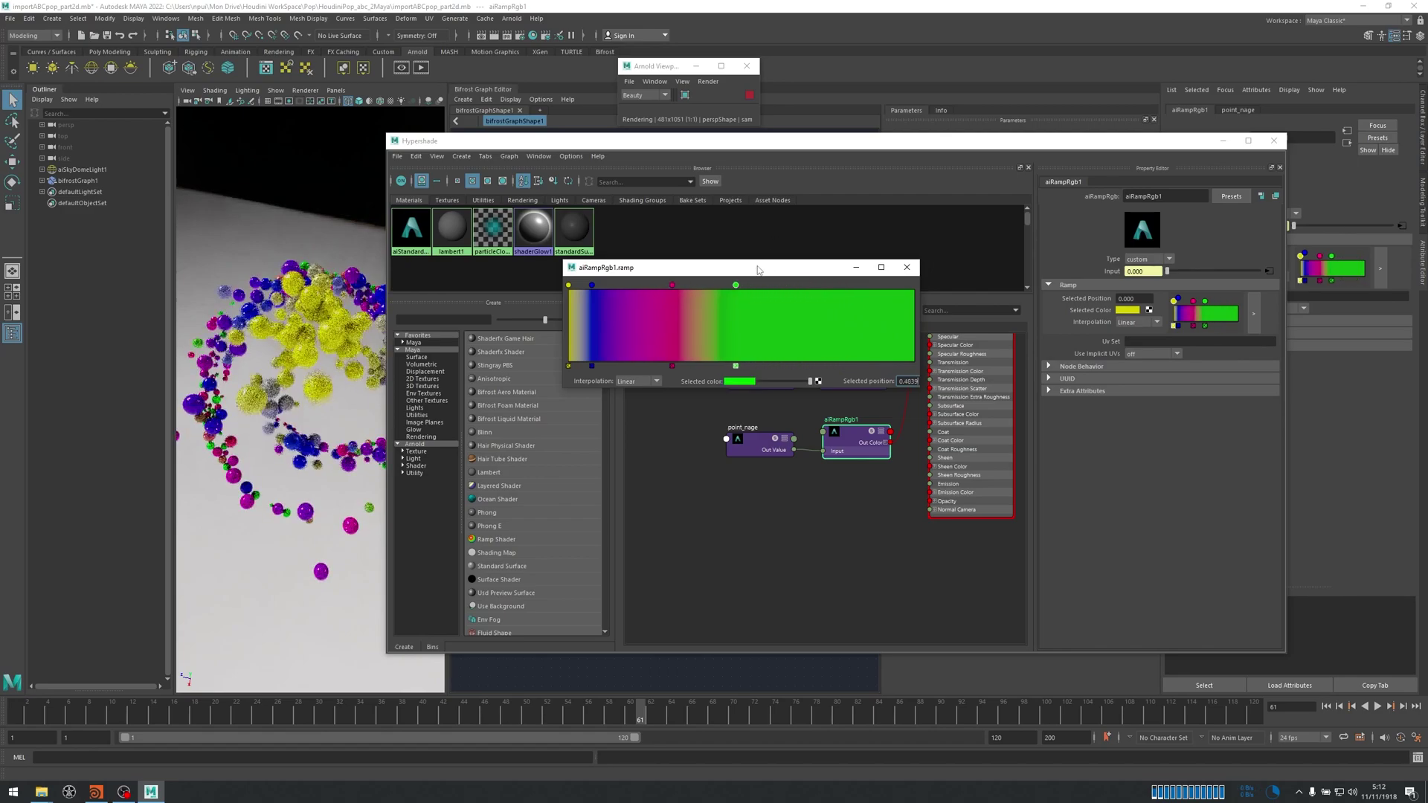
drag(767, 269, 802, 260)
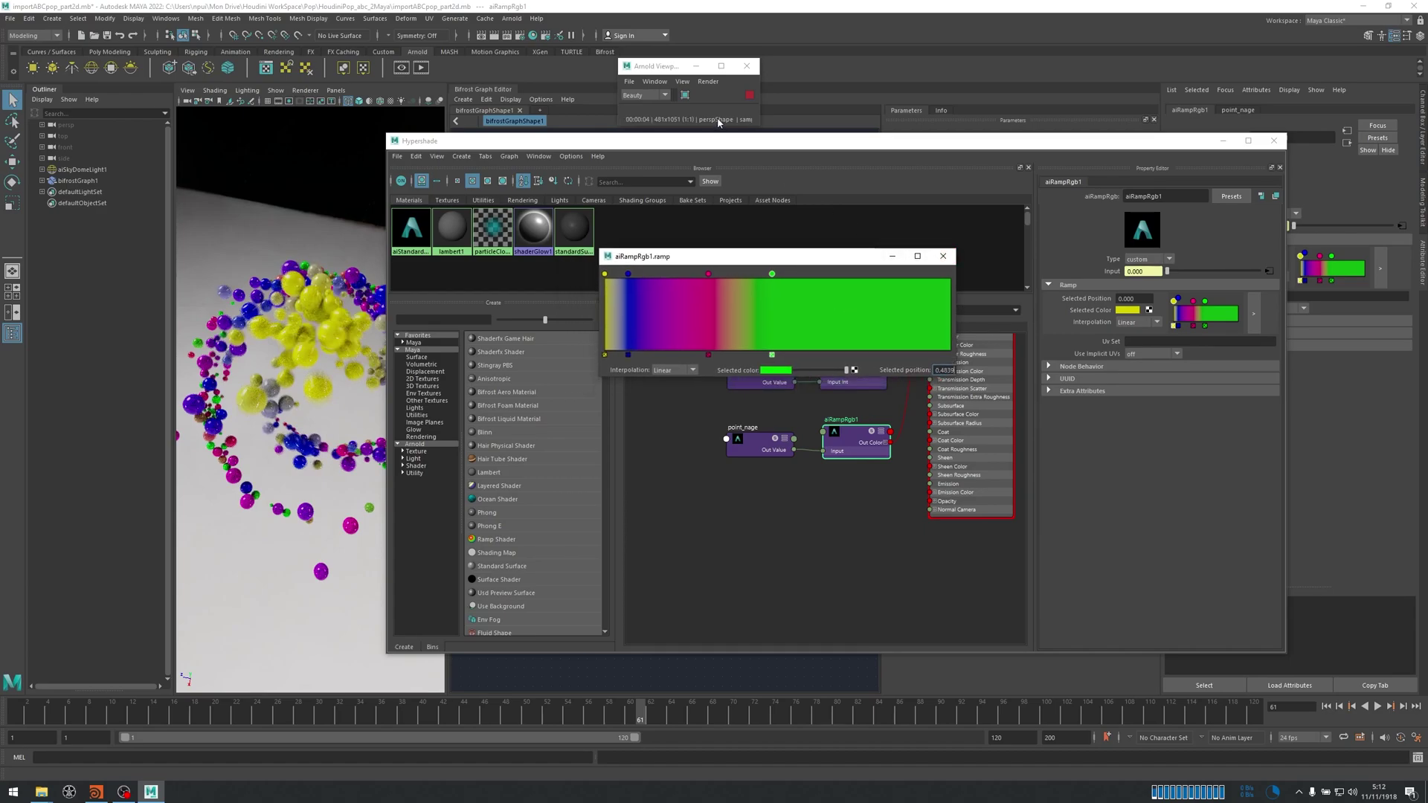
click(749, 101)
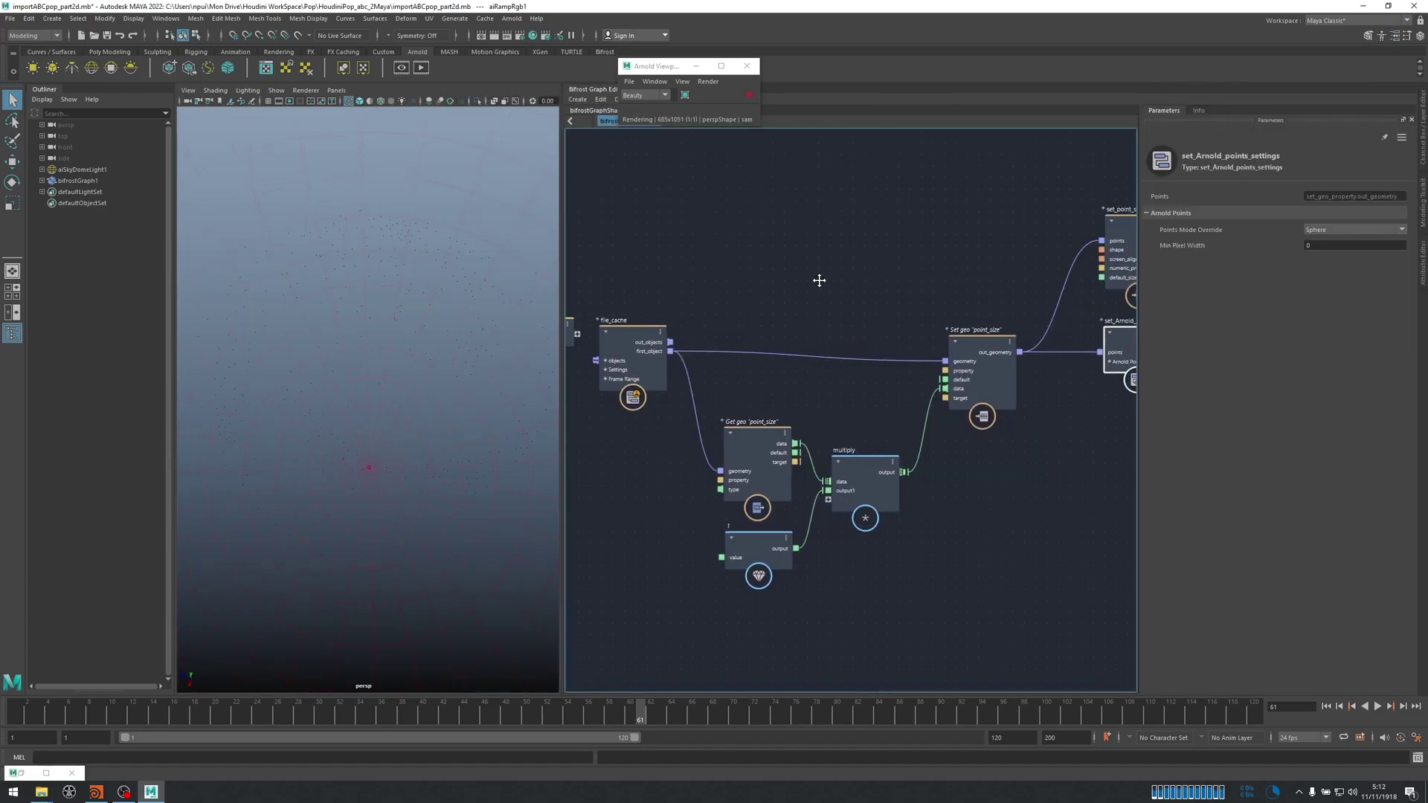
Add a get_point_velocity node to the Bifrost graph above the point_size branch.
scroll(811, 283, down, 3)
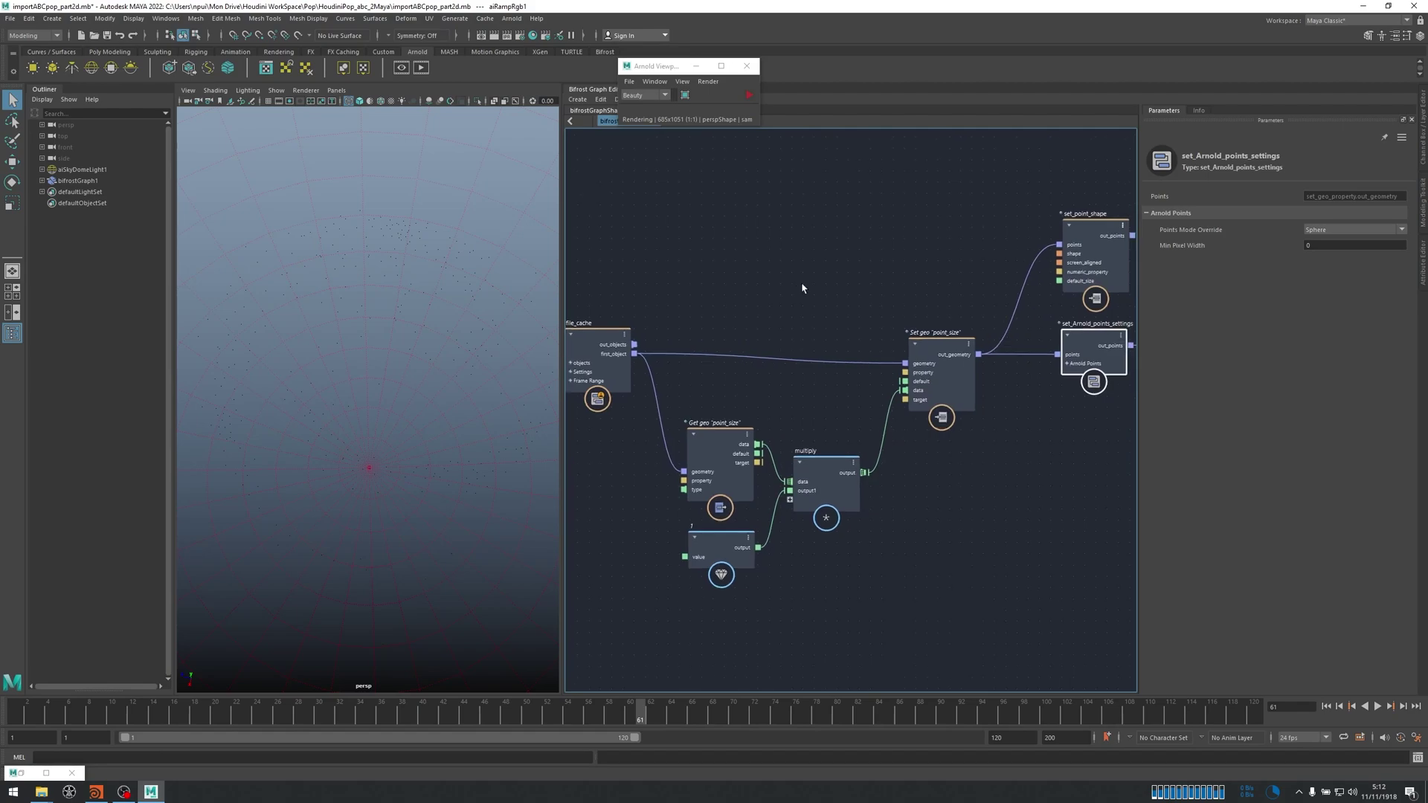
scroll(807, 271, up, 1)
click(705, 426)
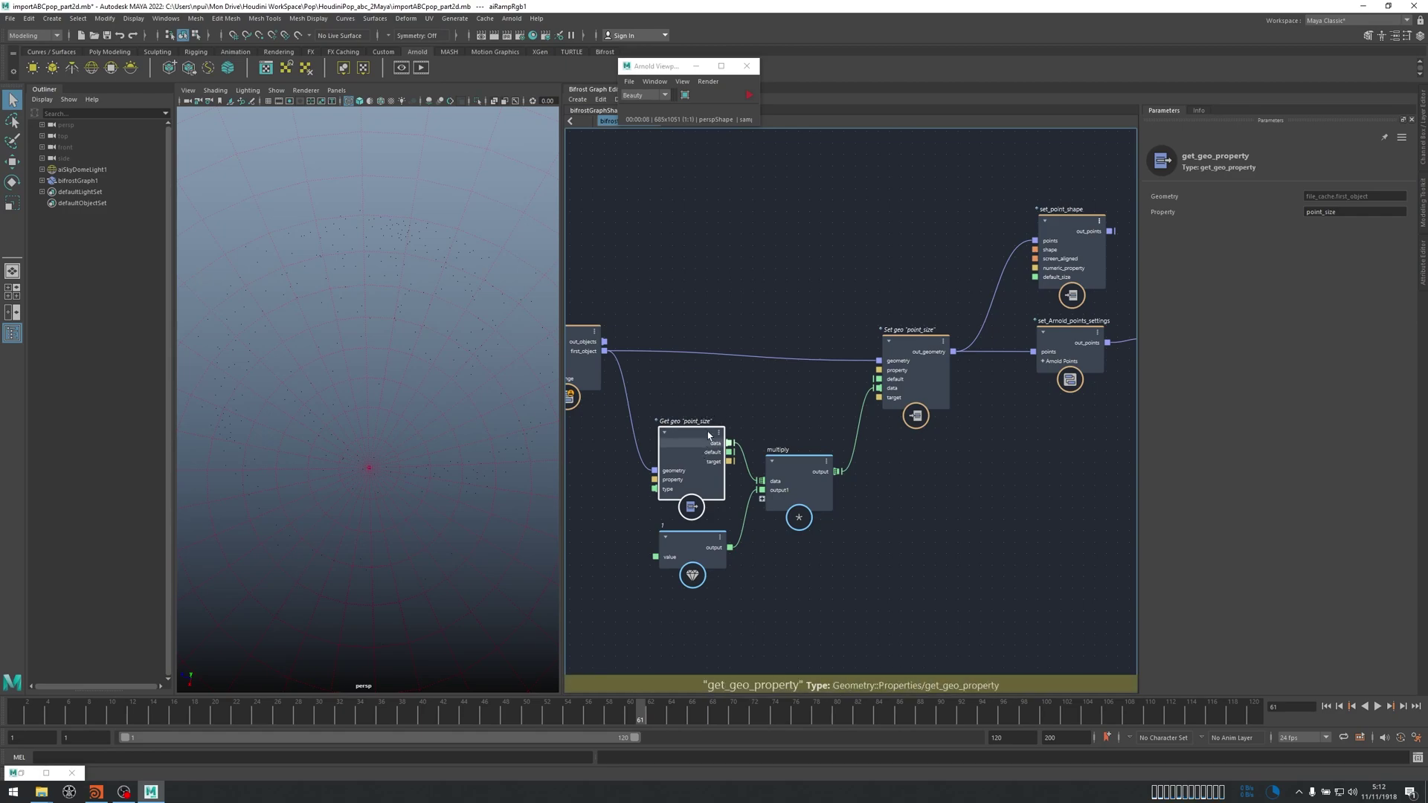
drag(880, 283, 927, 360)
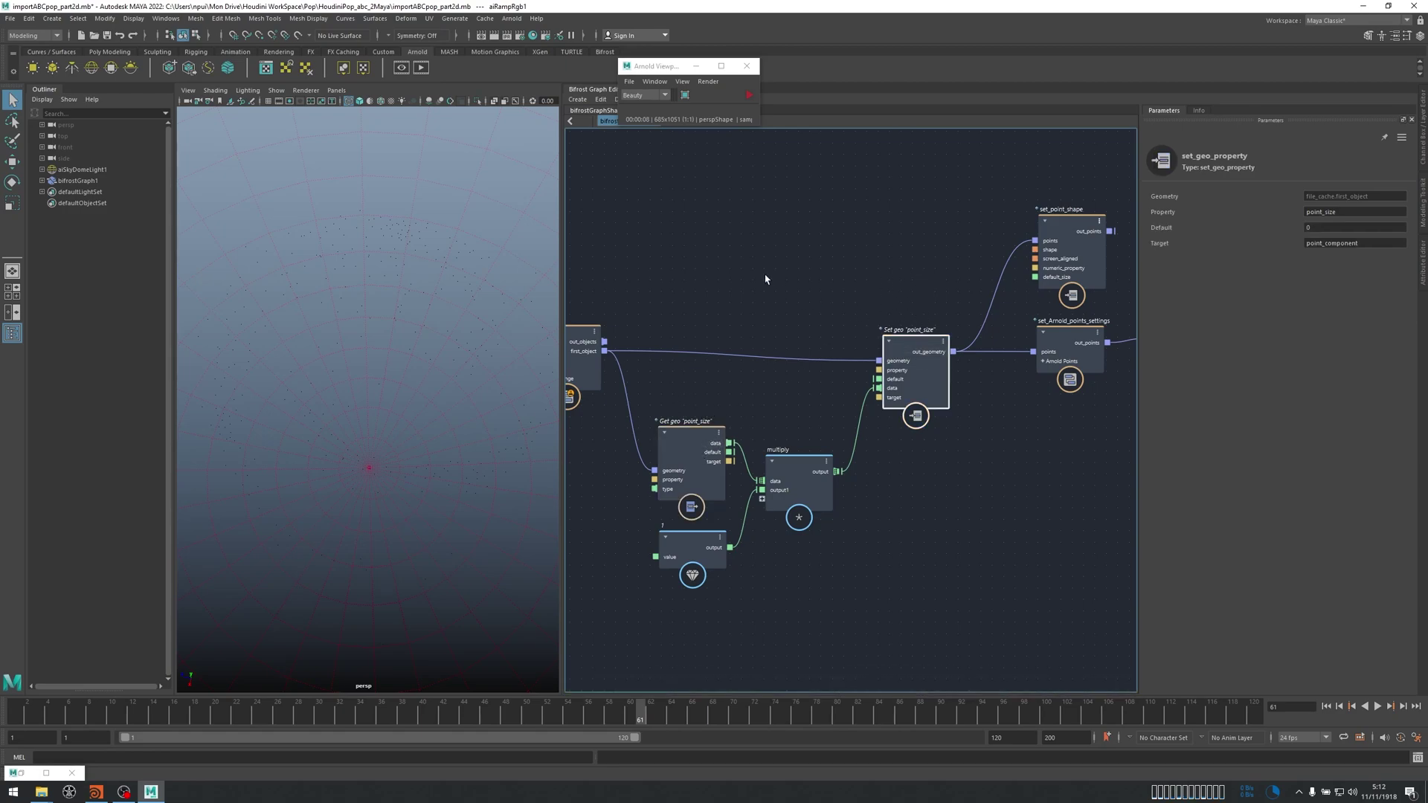
click(763, 263)
key(Tab)
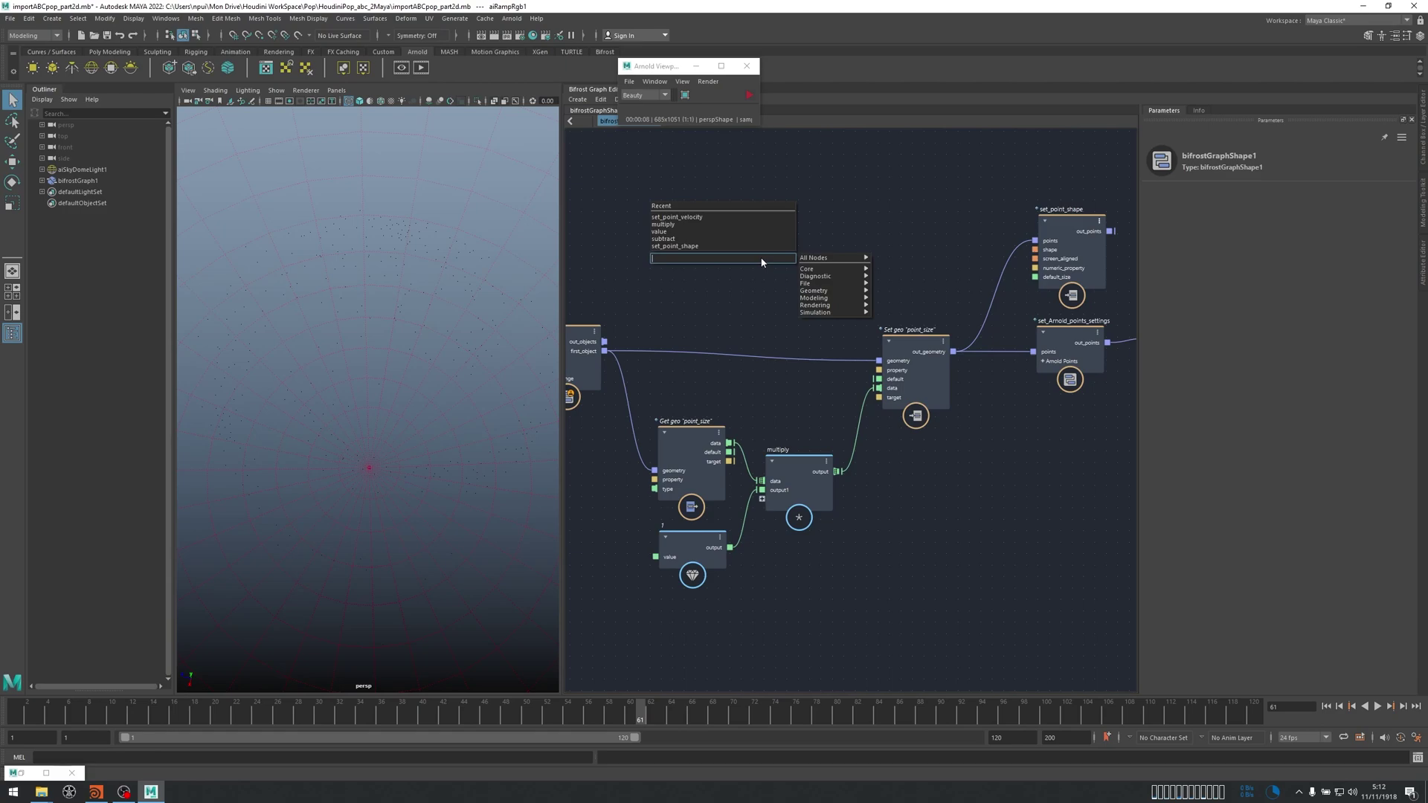
text(get_po)
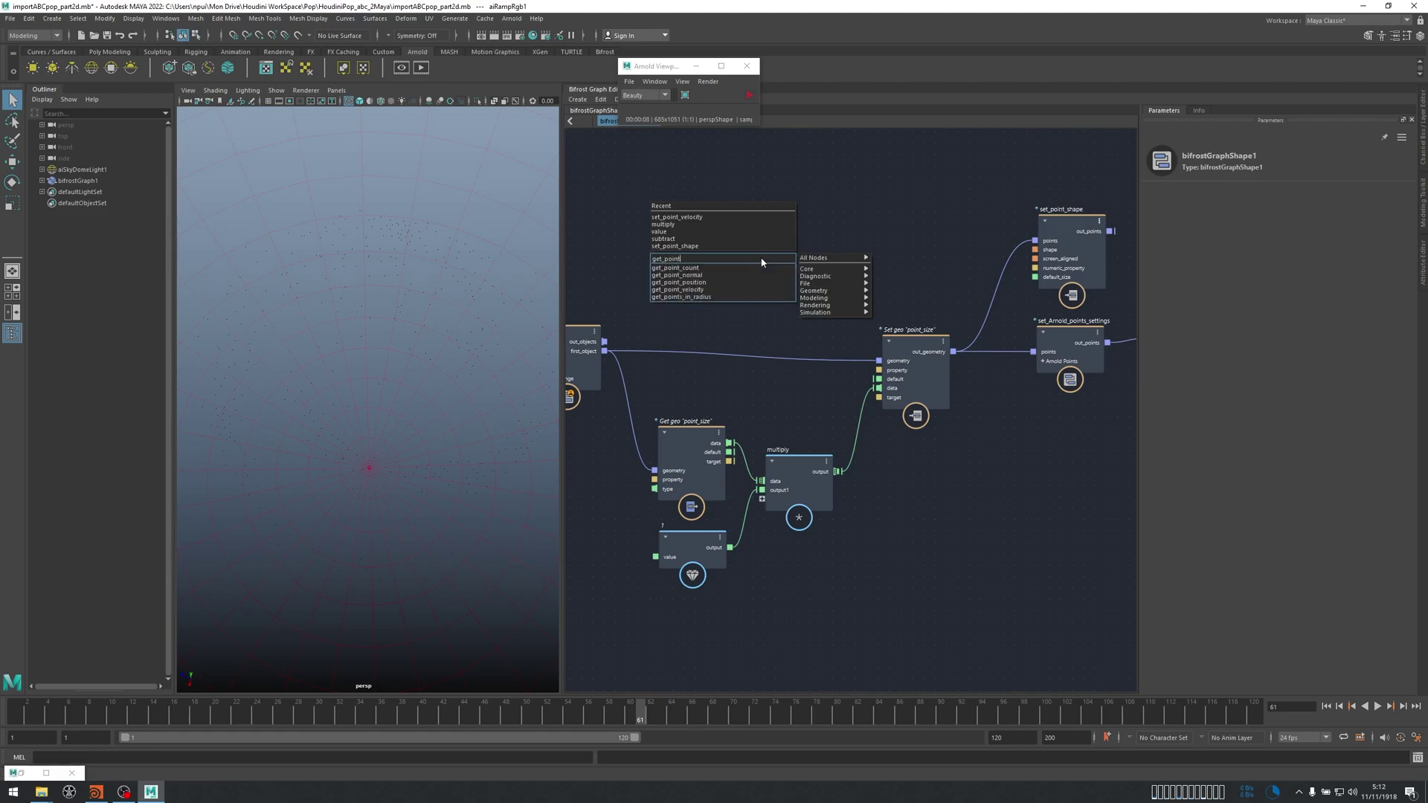
text(int)
key(Down)
key(Down)
key(Down)
key(Down)
key(Return)
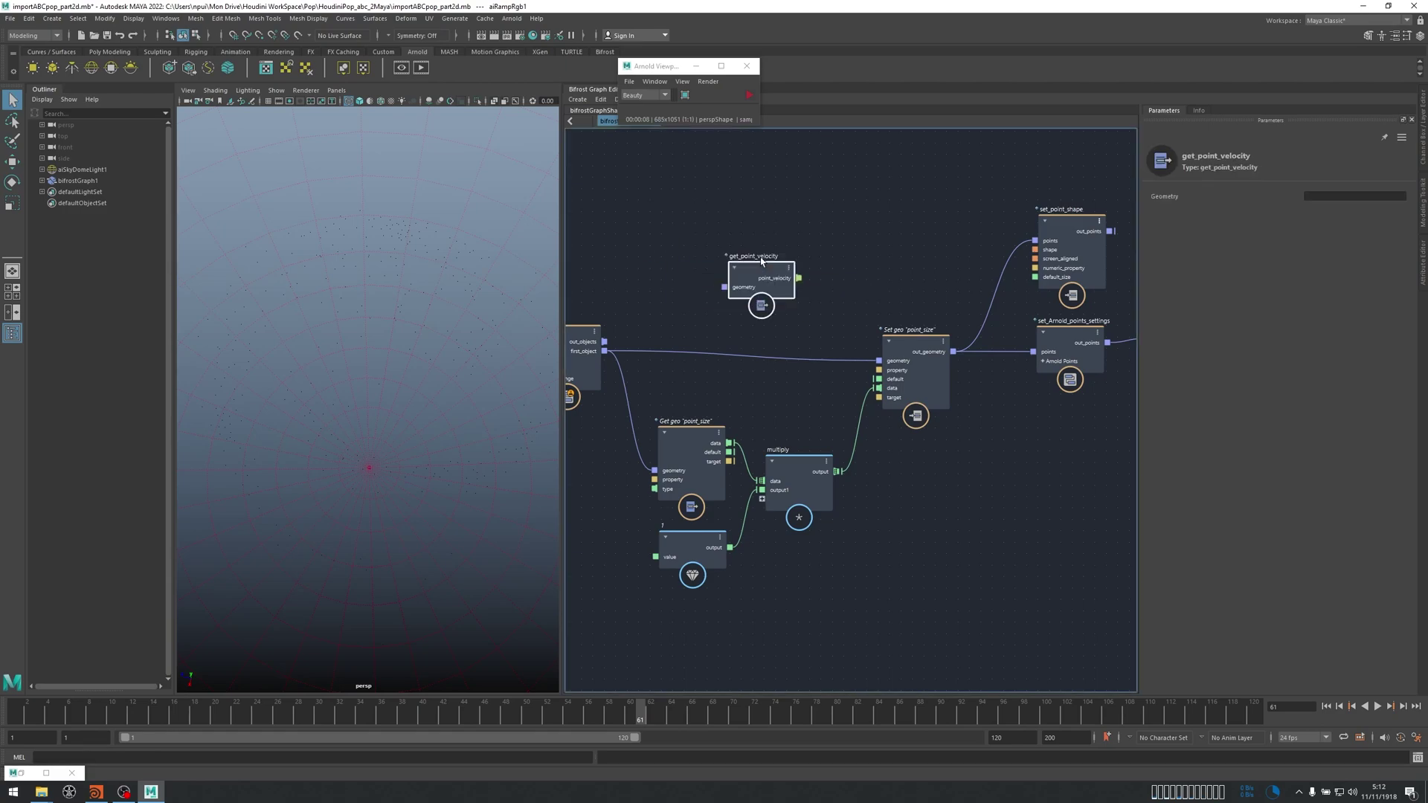
Add a set_point_velocity node beside the get_point_velocity node.
click(871, 218)
key(Tab)
text(s)
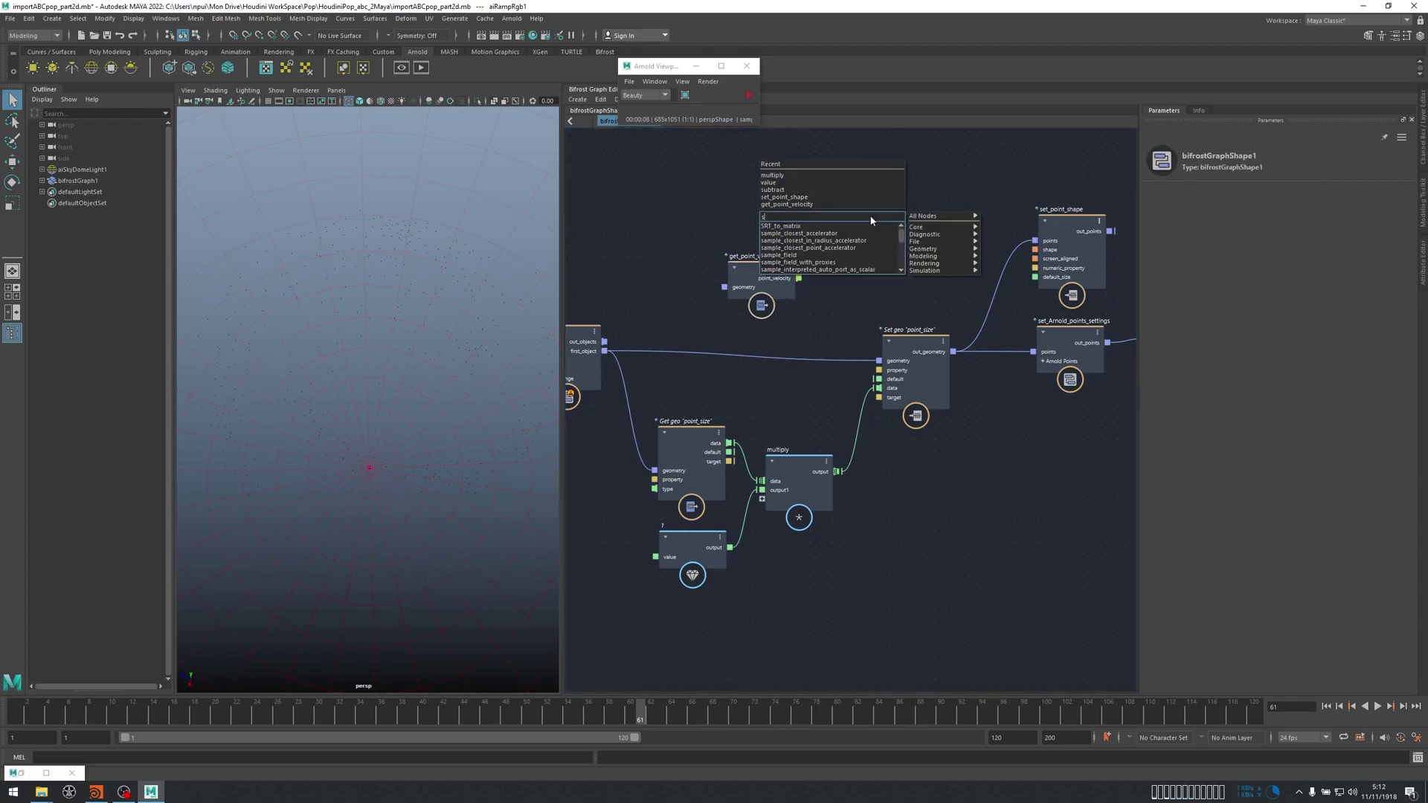
text(et_point)
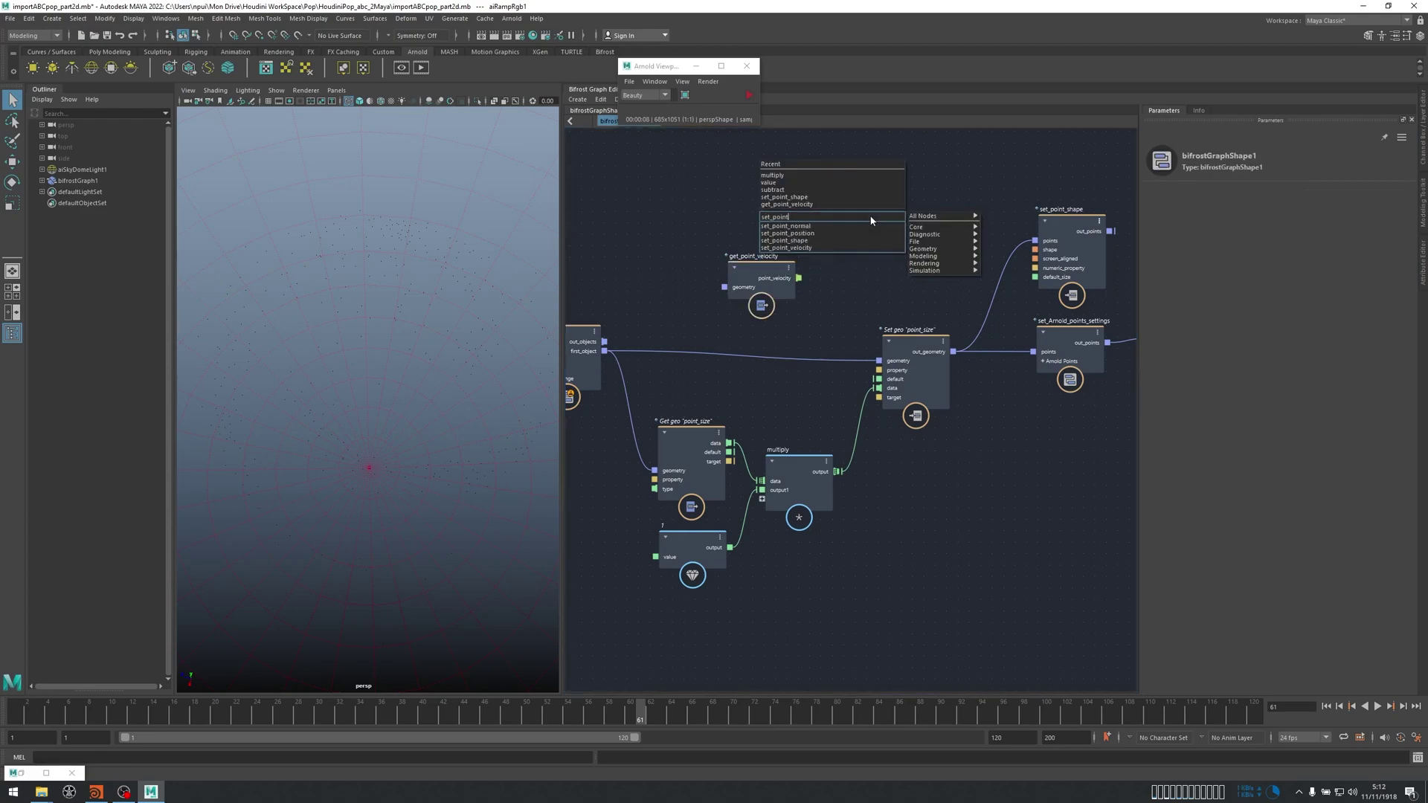
key(Down)
key(Down)
key(Down)
key(Down)
key(Return)
Connect file_cache's first_object to get_point_velocity's geometry and its point_velocity output to set_point_velocity's velocities.
middle_drag(672, 299, 728, 281)
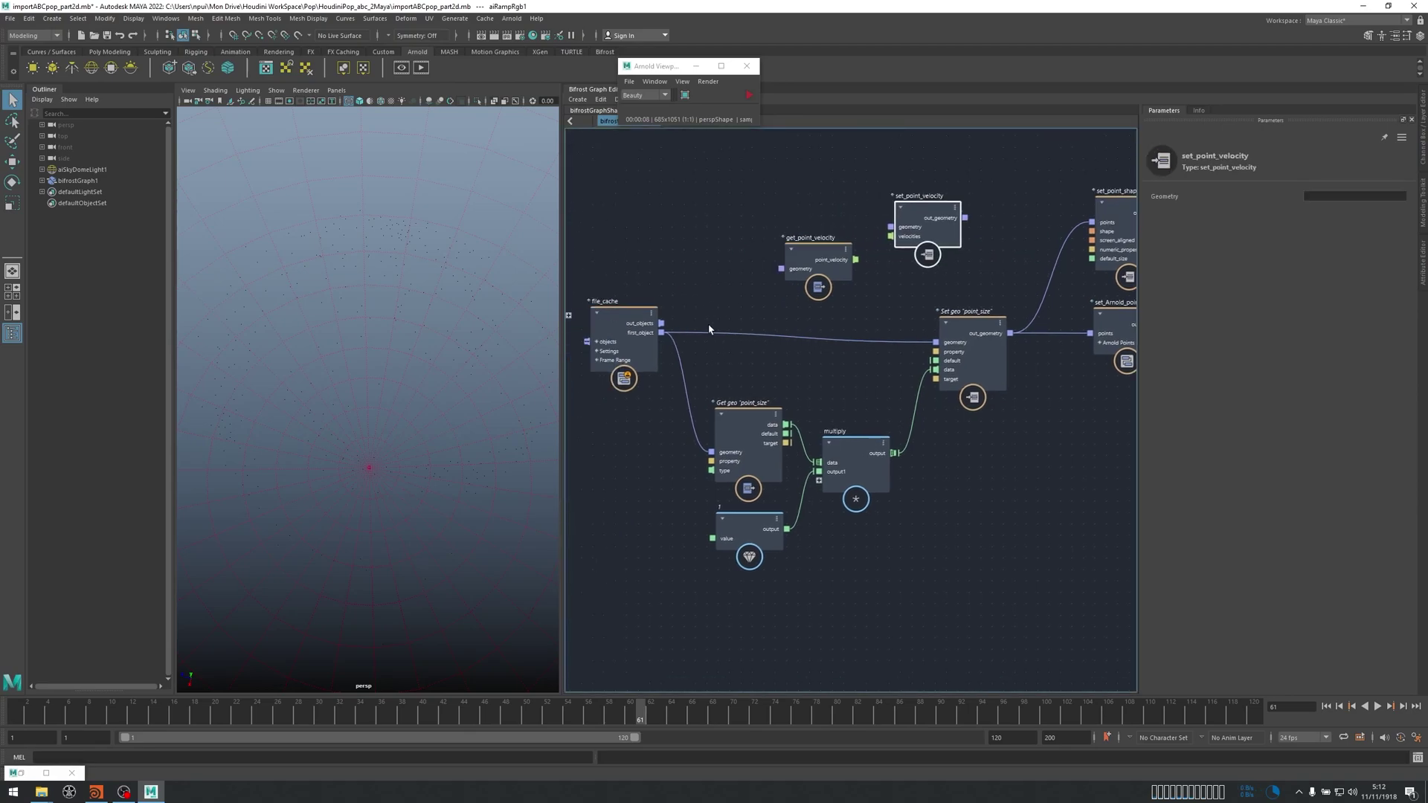
drag(662, 333, 745, 251)
middle_drag(841, 269, 722, 238)
drag(712, 233, 793, 221)
Shift the set_point_shape, set_Arnold_points_settings and output nodes downstream to make room in the graph.
middle_drag(908, 229, 645, 251)
drag(982, 395, 793, 176)
drag(821, 218, 973, 225)
click(806, 223)
drag(715, 231, 731, 232)
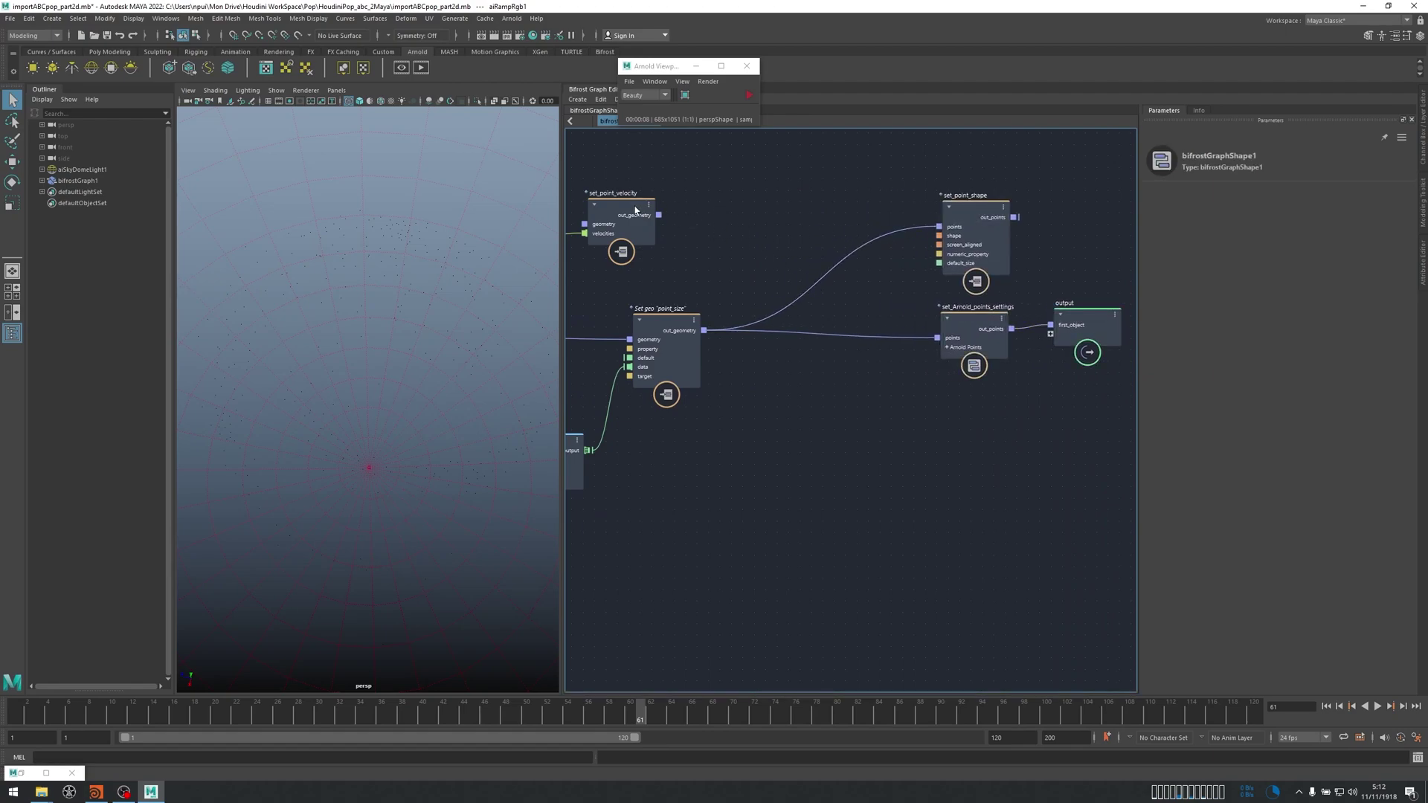
Route the Set geo point_size node's out_geometry through set_point_velocity into the points input of set_Arnold_points_settings.
drag(625, 216, 793, 199)
drag(704, 330, 752, 215)
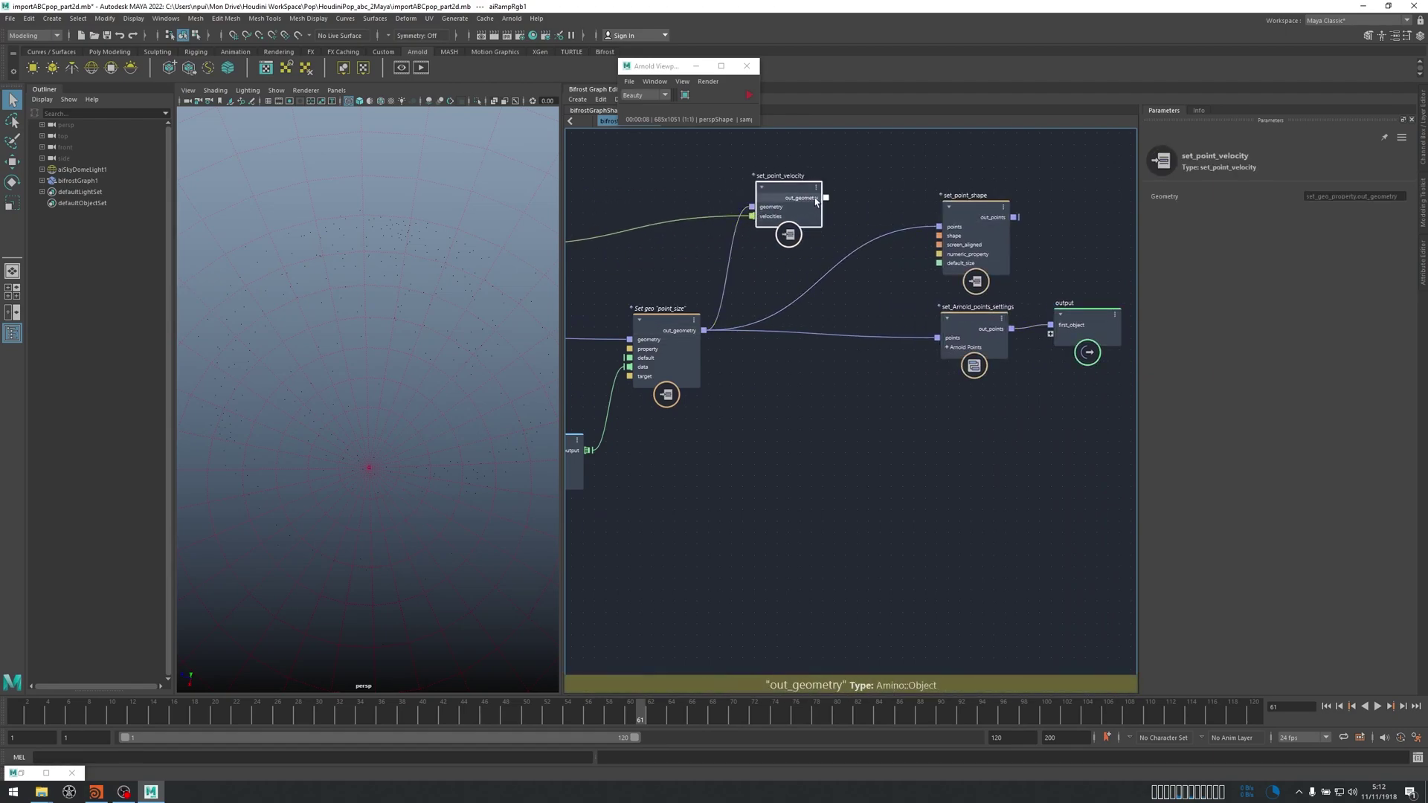
drag(928, 334, 937, 338)
Arrange the graph with set_point_velocity ahead of set_Arnold_points_settings and output, and set_point_shape below them.
drag(790, 197, 844, 321)
drag(965, 230, 968, 435)
drag(851, 320, 846, 252)
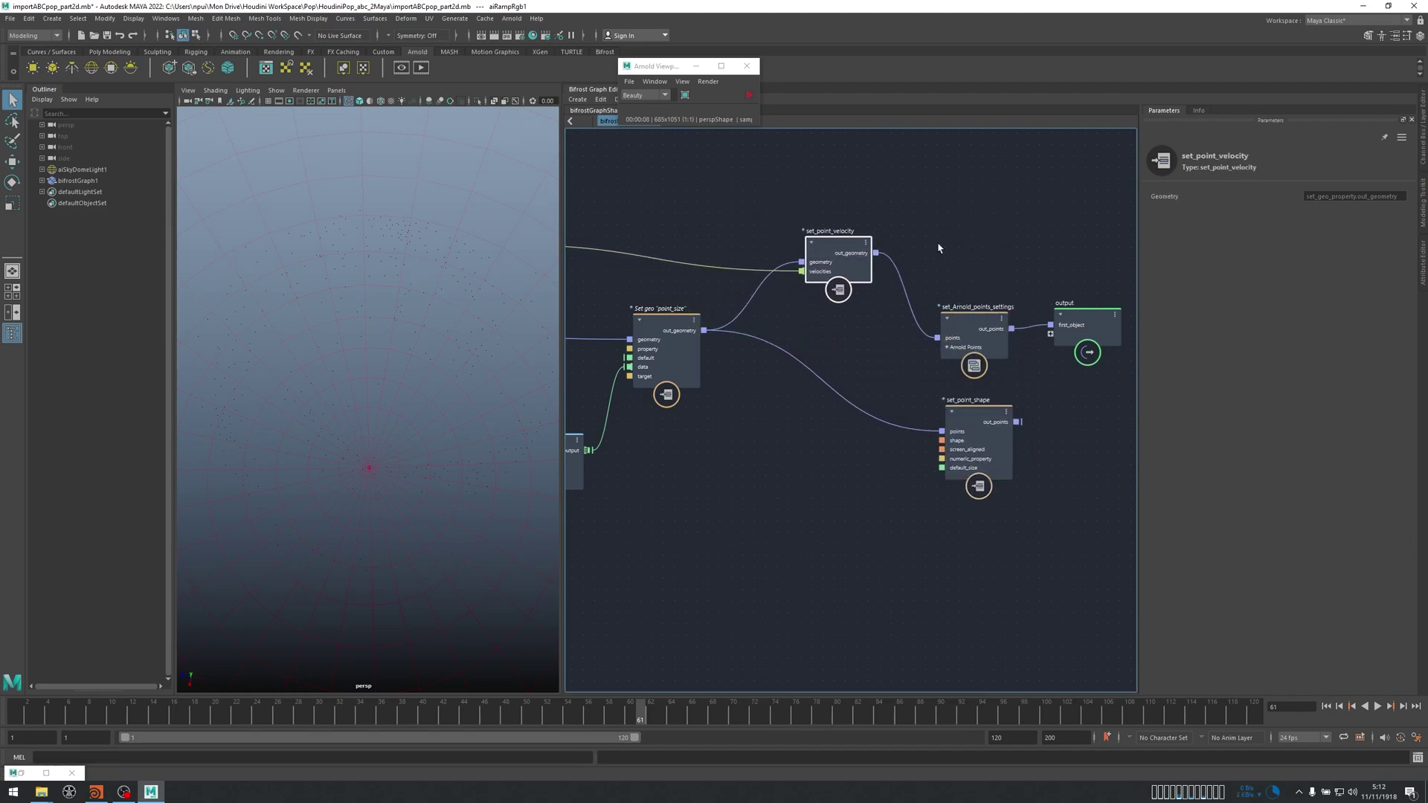
drag(939, 244, 1111, 335)
drag(965, 319, 947, 242)
click(934, 316)
Nudge get_point_velocity into place and briefly run the Arnold viewport render to check the particles with velocity.
middle_drag(883, 318, 988, 300)
middle_drag(595, 278, 799, 285)
scroll(853, 297, down, 3)
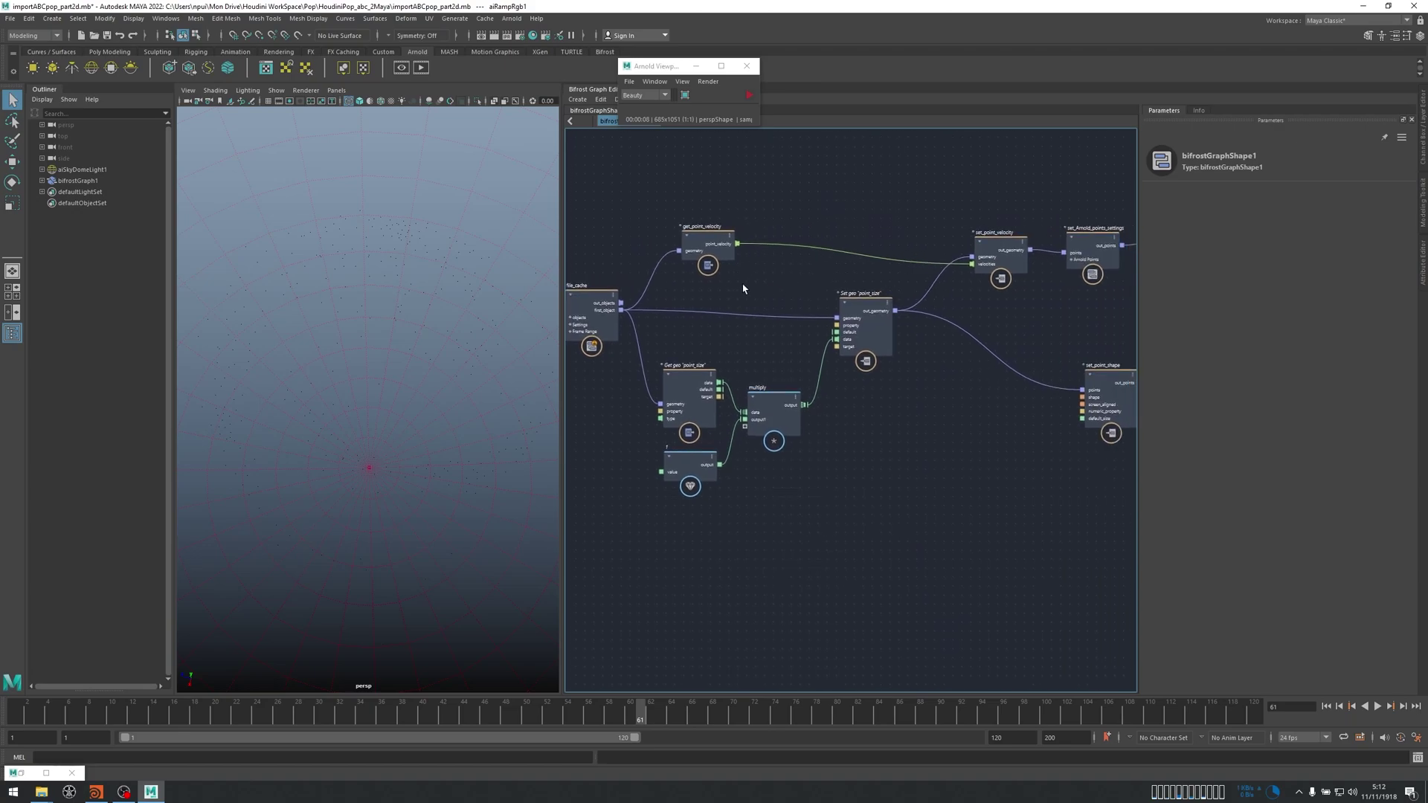
drag(713, 239, 694, 237)
middle_drag(711, 324, 807, 371)
scroll(752, 298, up, 1)
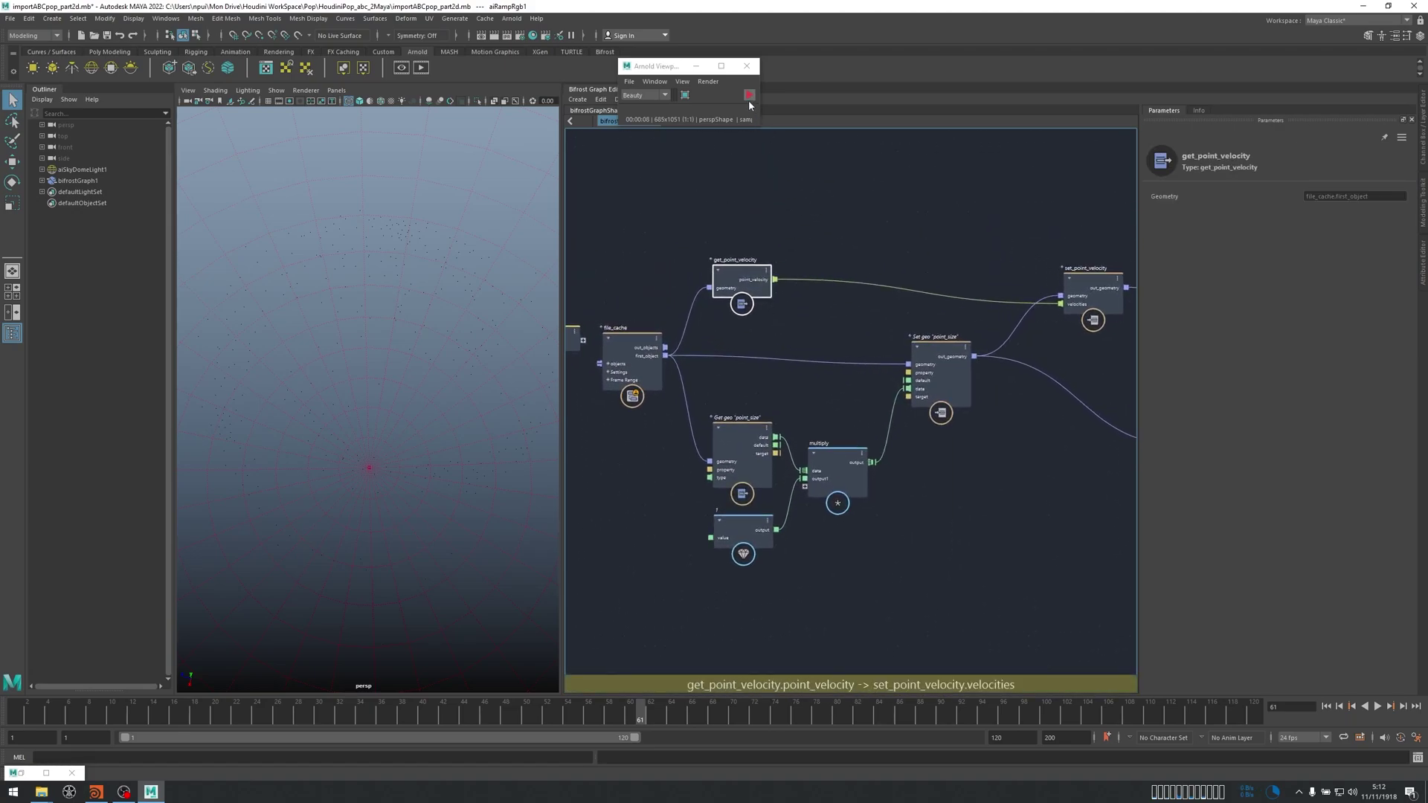
click(749, 95)
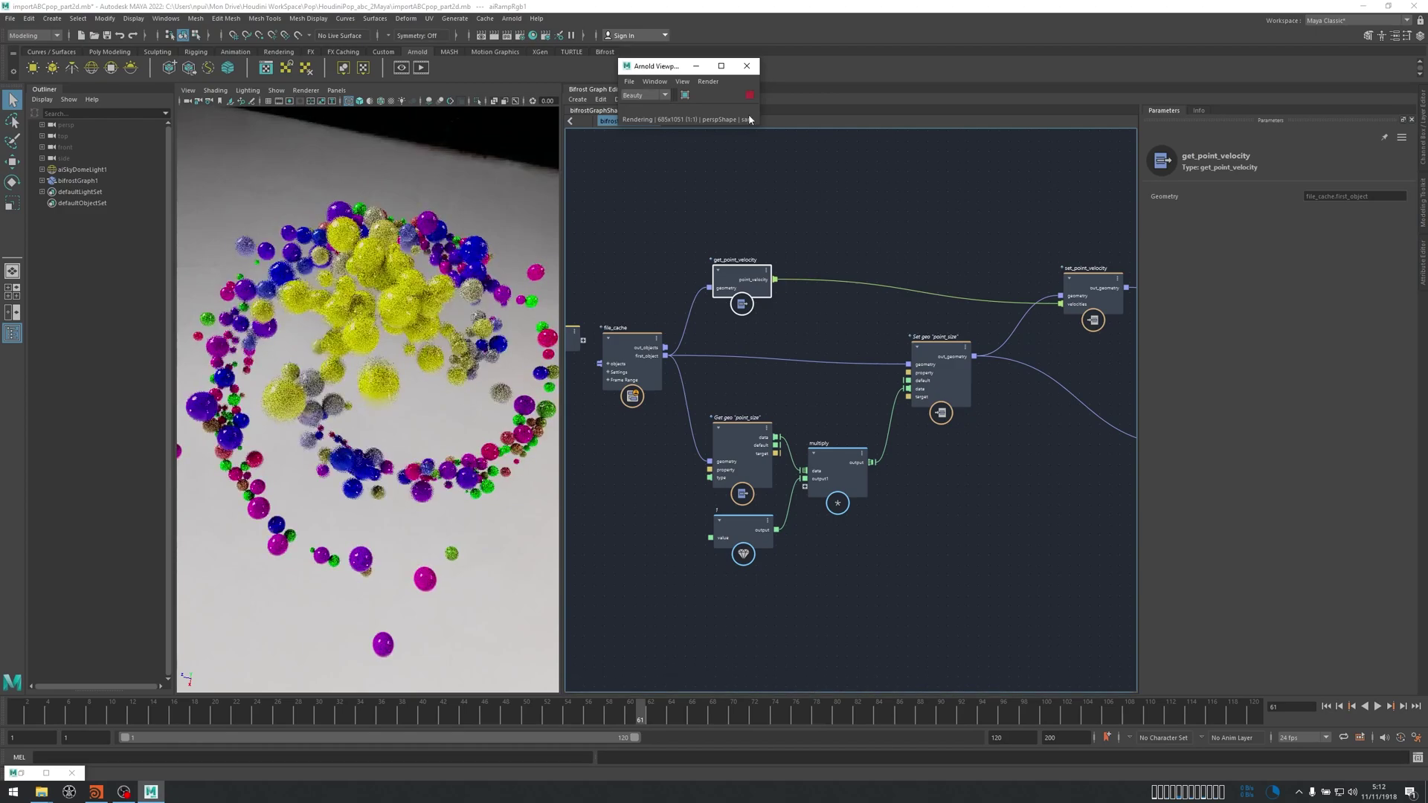
click(749, 95)
Duplicate the multiply node and its value node, and insert the copy between get_point_velocity and set_point_velocity's velocities.
click(781, 210)
middle_drag(781, 217, 828, 226)
scroll(776, 241, up, 2)
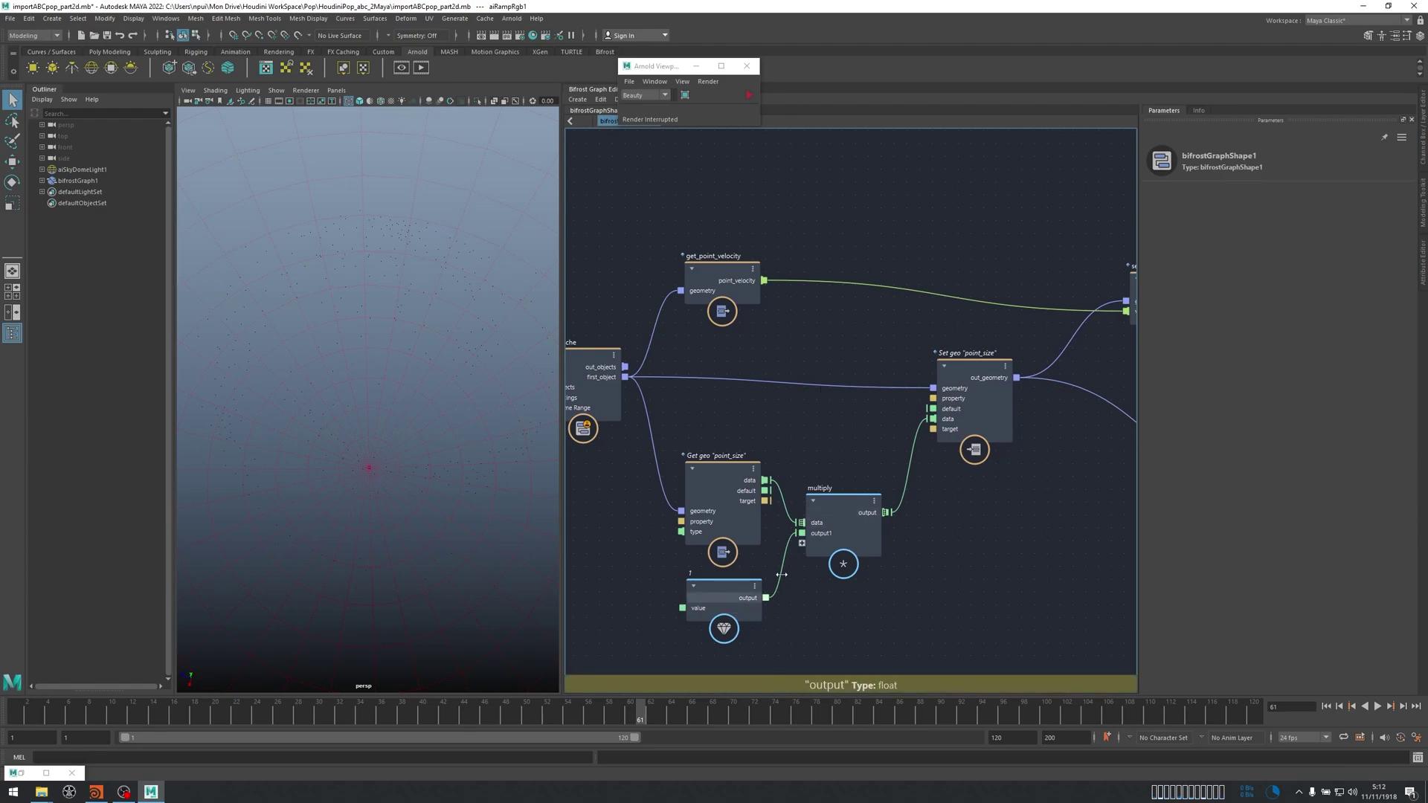
click(843, 563)
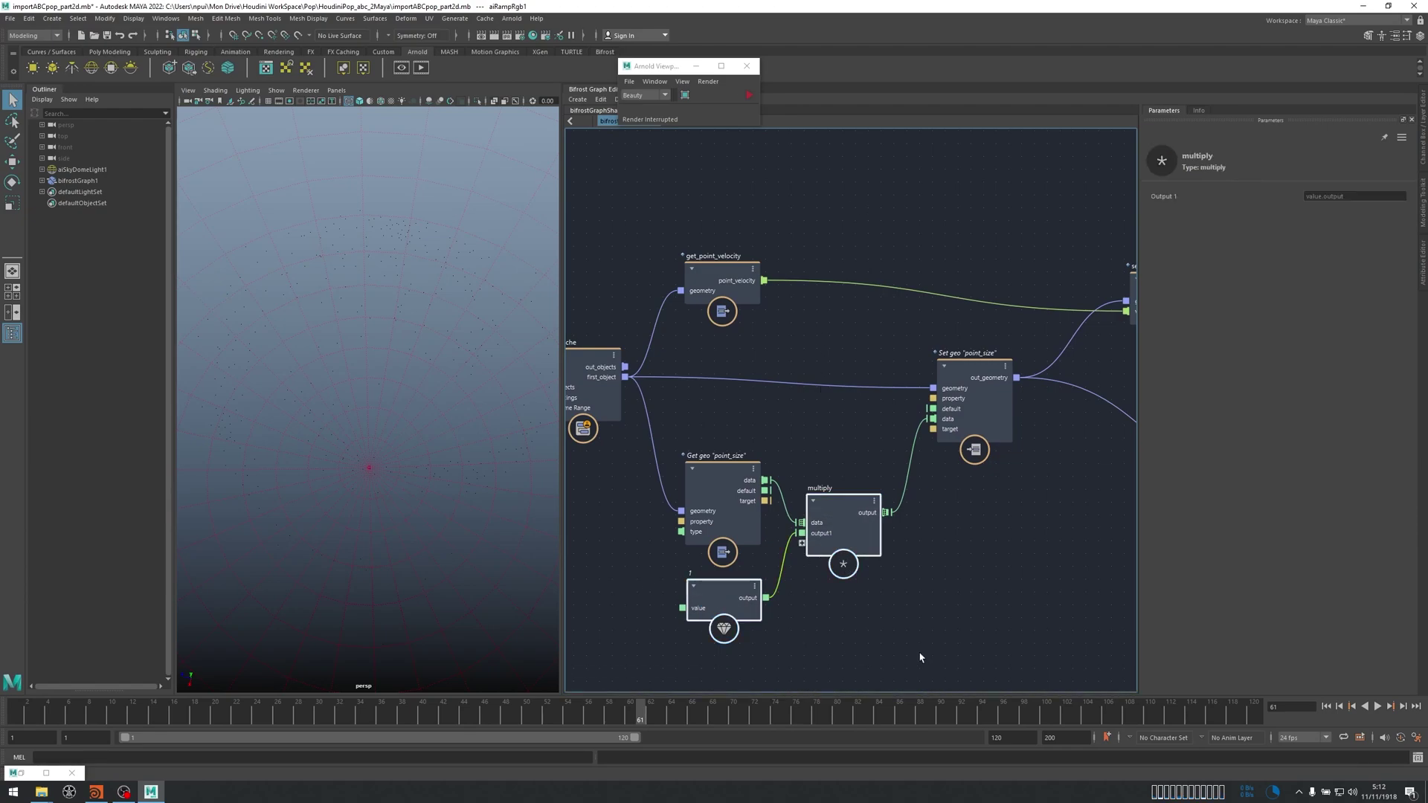
click(898, 248)
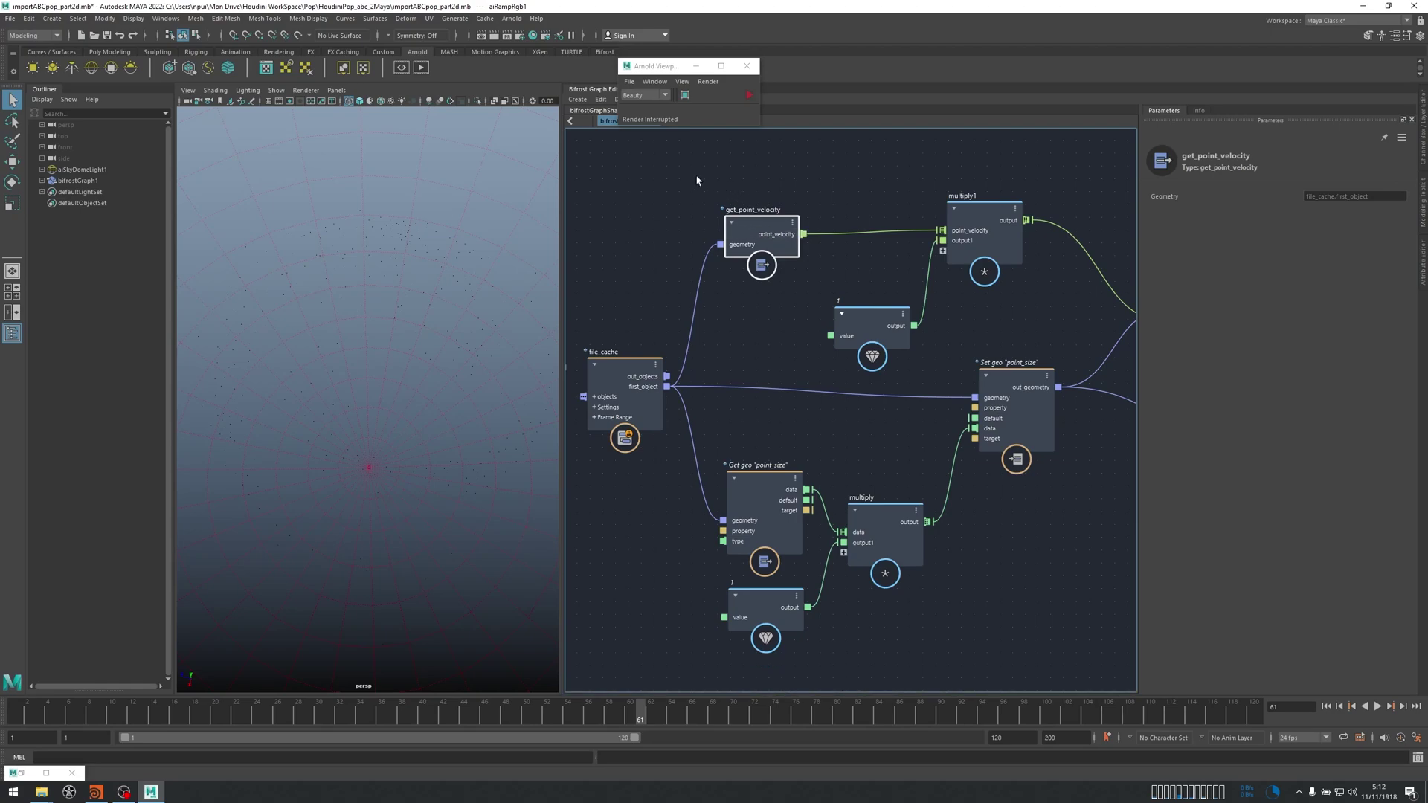
drag(828, 247, 829, 248)
alt+middle_drag(840, 272, 759, 290)
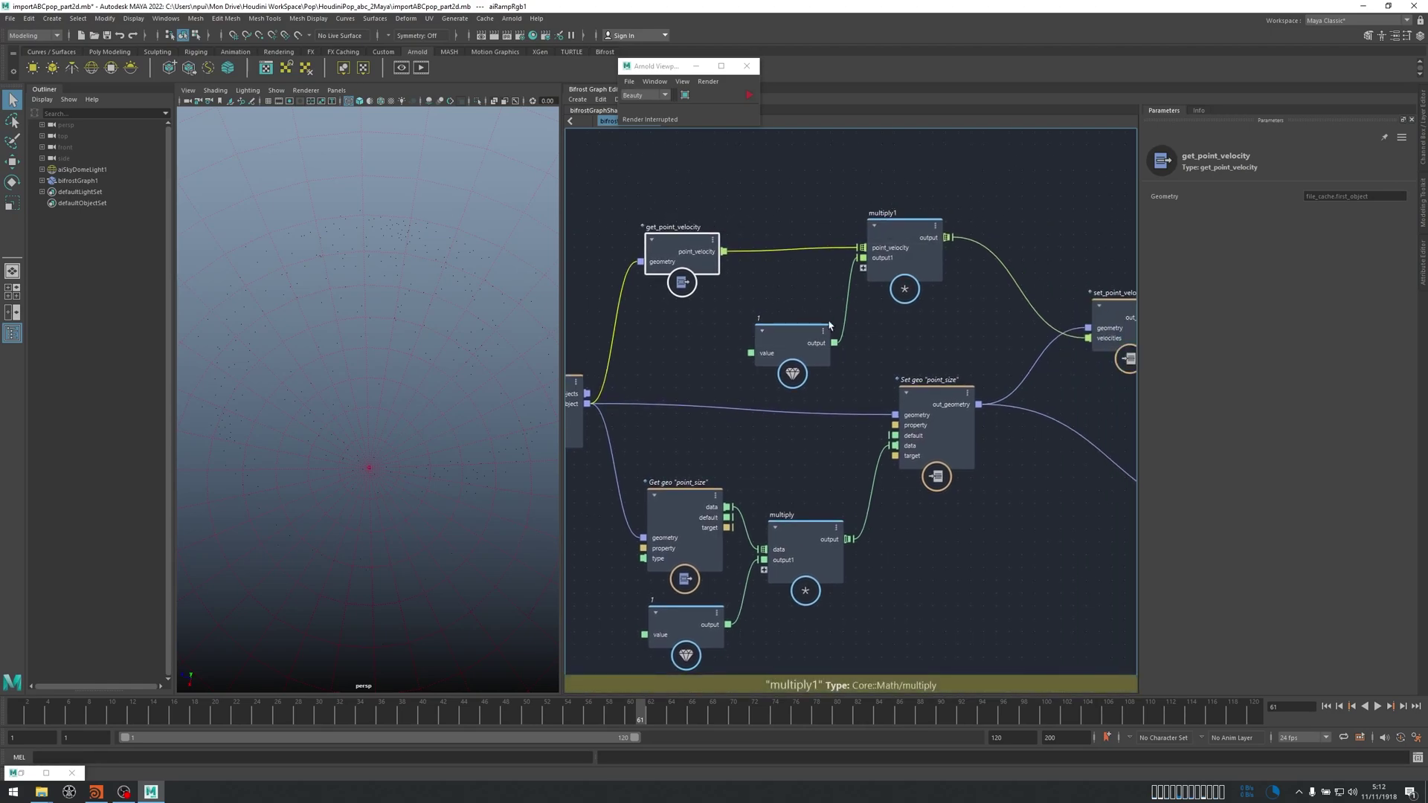
Run the Arnold viewport render, set the velocity multiplier value1 to 3 and stop the render after checking the blur.
alt+middle_drag(994, 213, 891, 223)
alt+middle_drag(978, 232, 888, 211)
alt+middle_drag(940, 281, 855, 290)
alt+right_drag(855, 290, 975, 296)
click(749, 95)
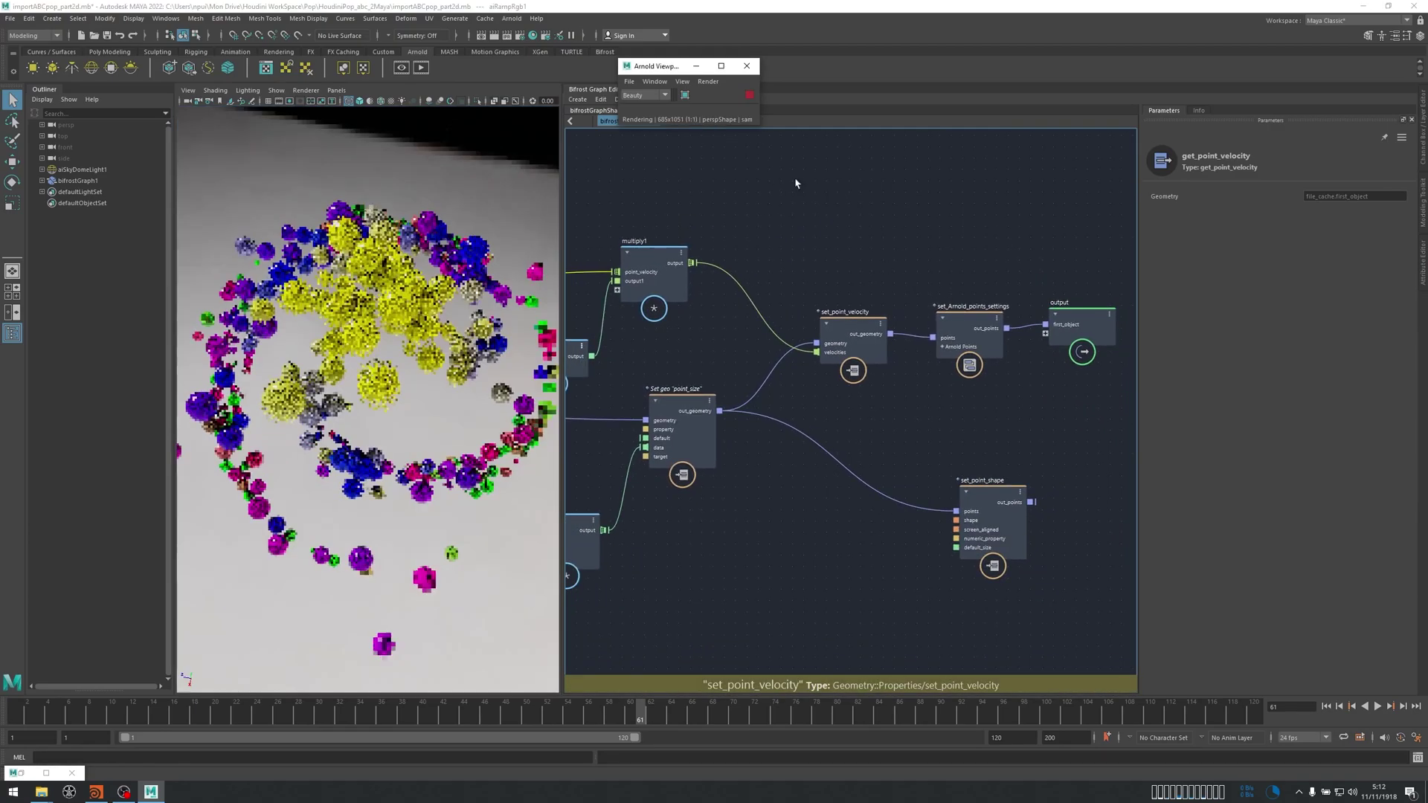
alt+middle_drag(723, 191, 897, 173)
click(728, 332)
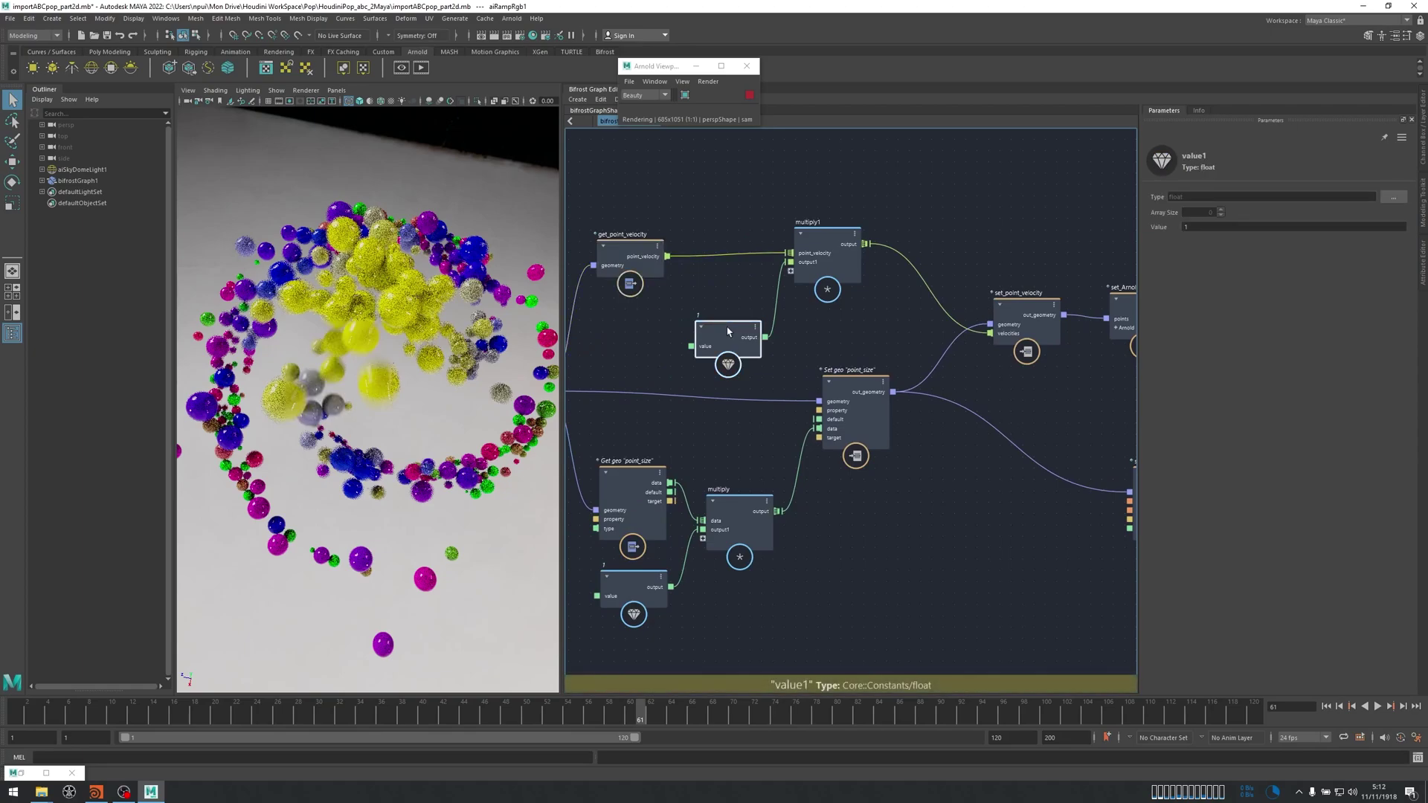
click(1206, 228)
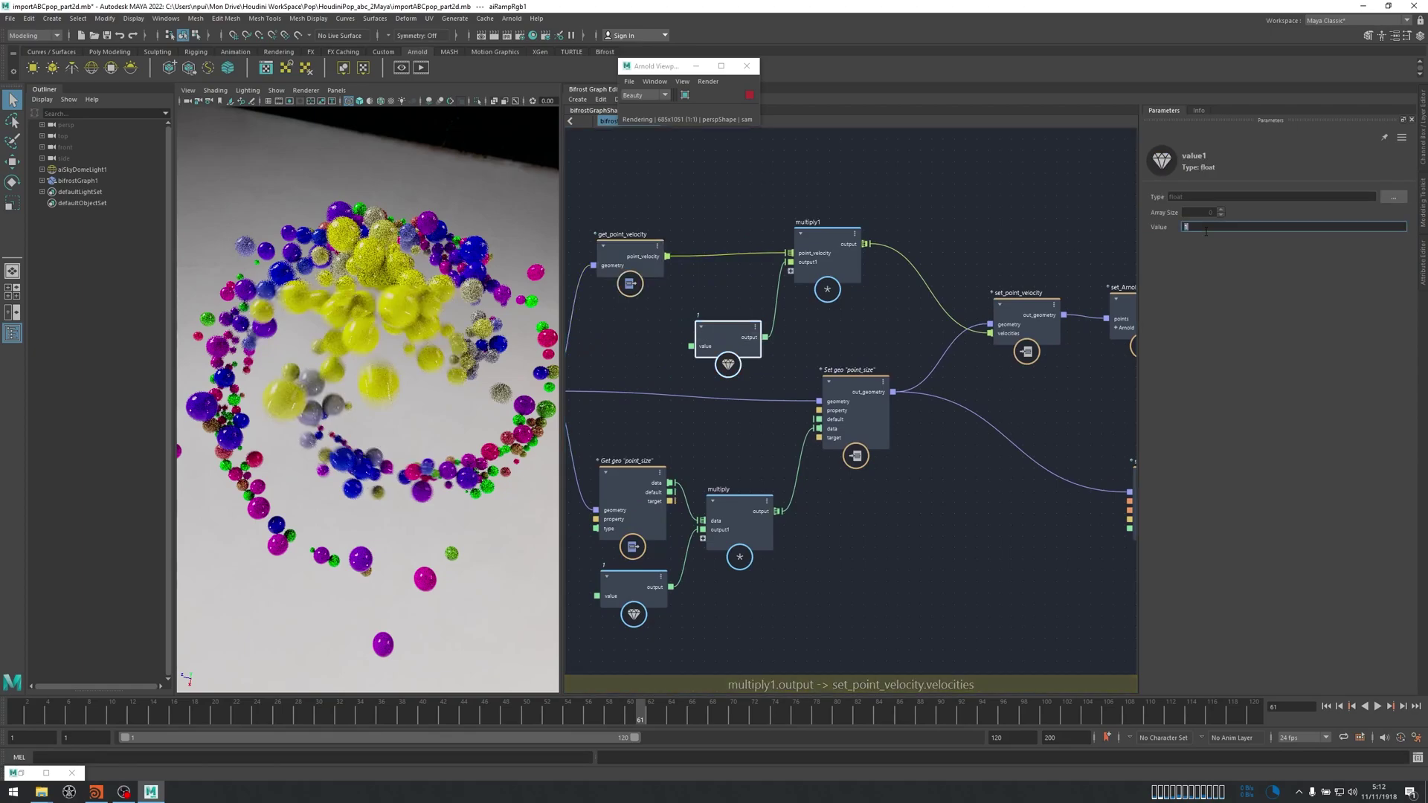
key(Return)
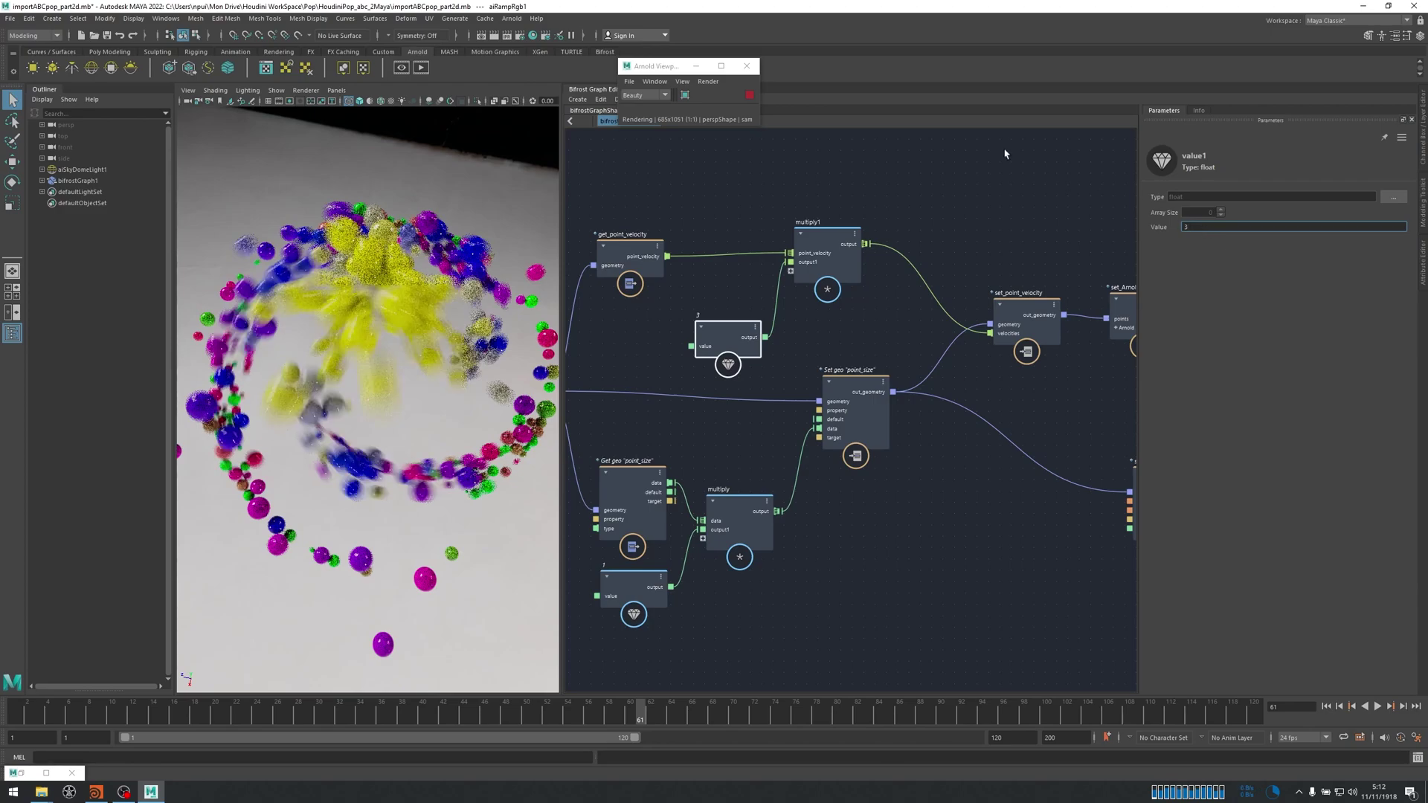
click(749, 94)
key(f)
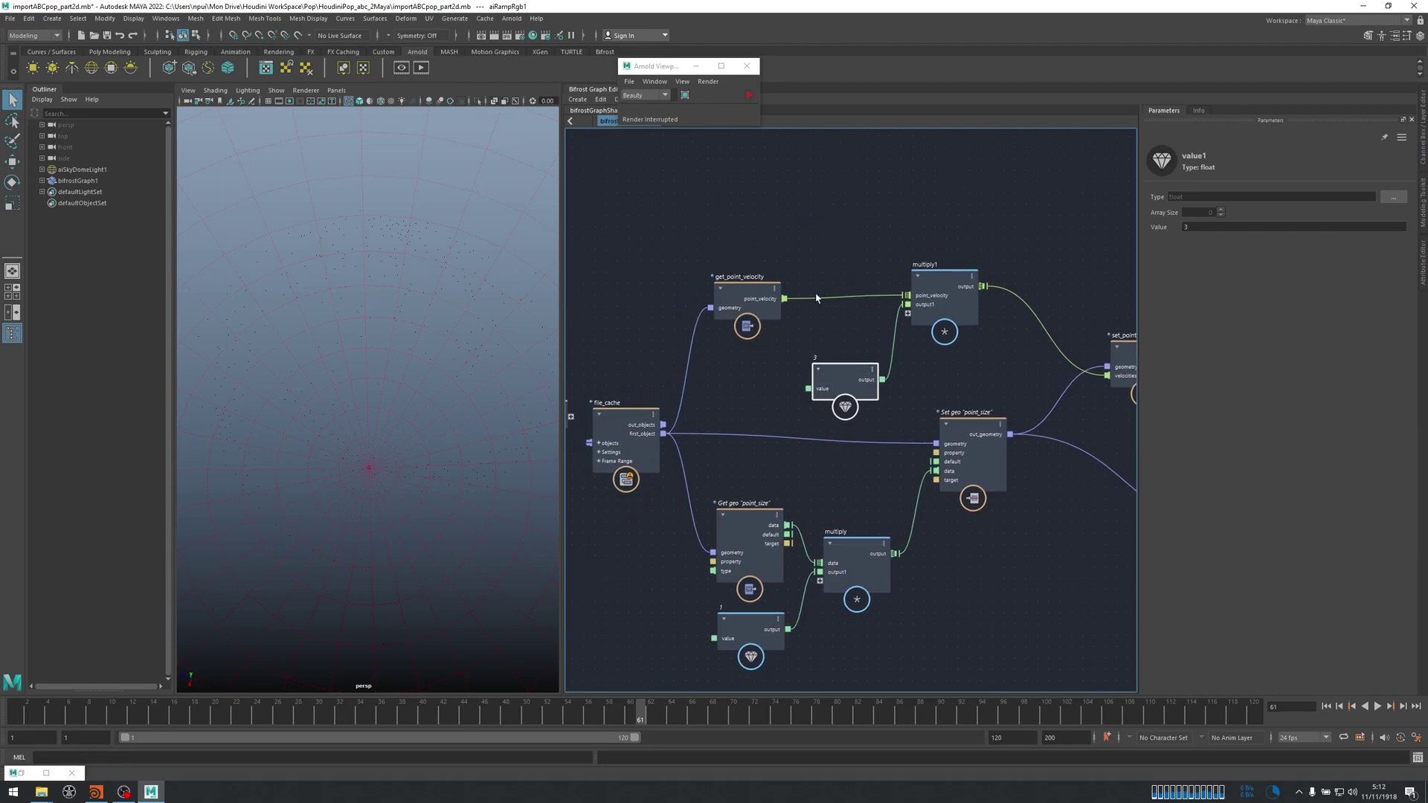
key(f)
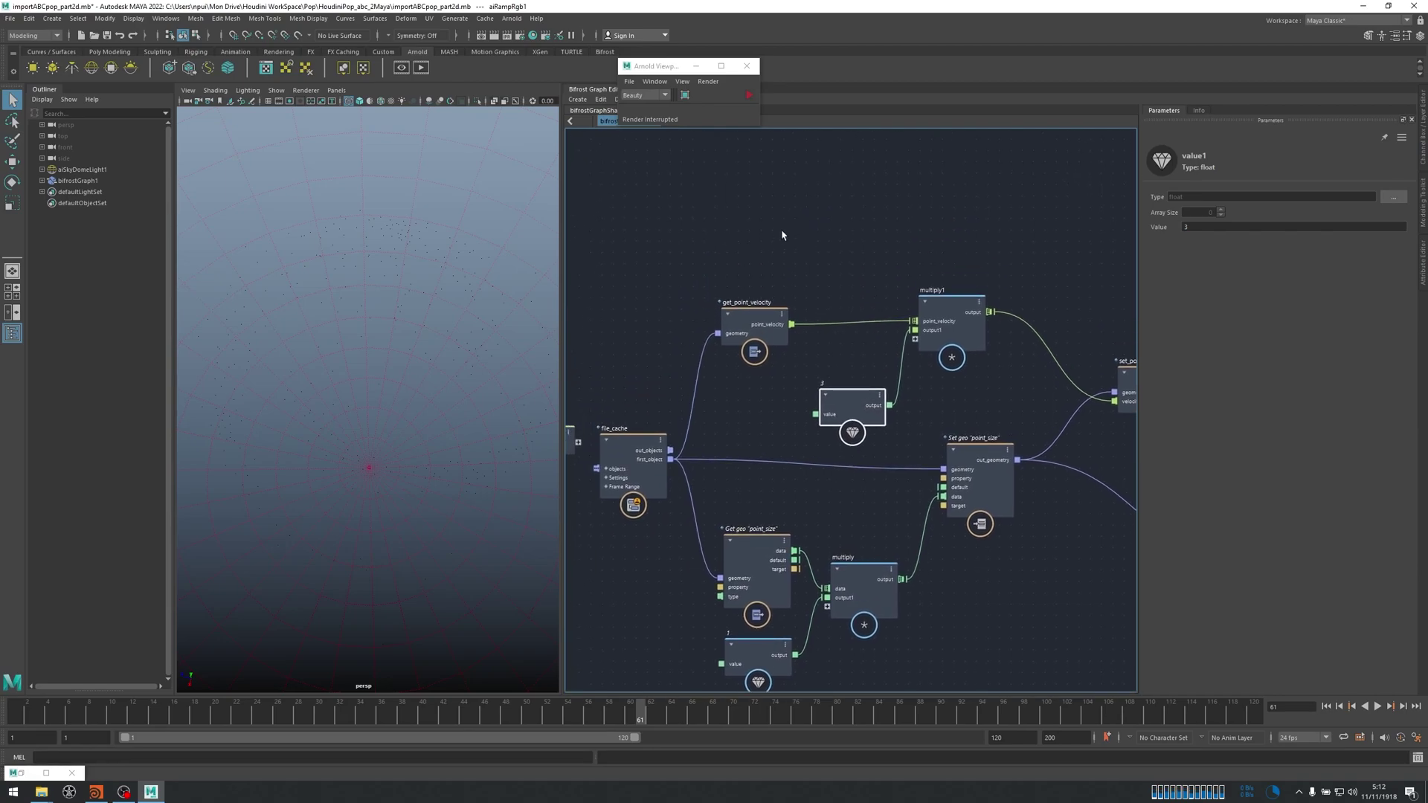
click(778, 242)
key(Tab)
text(get)
key(Escape)
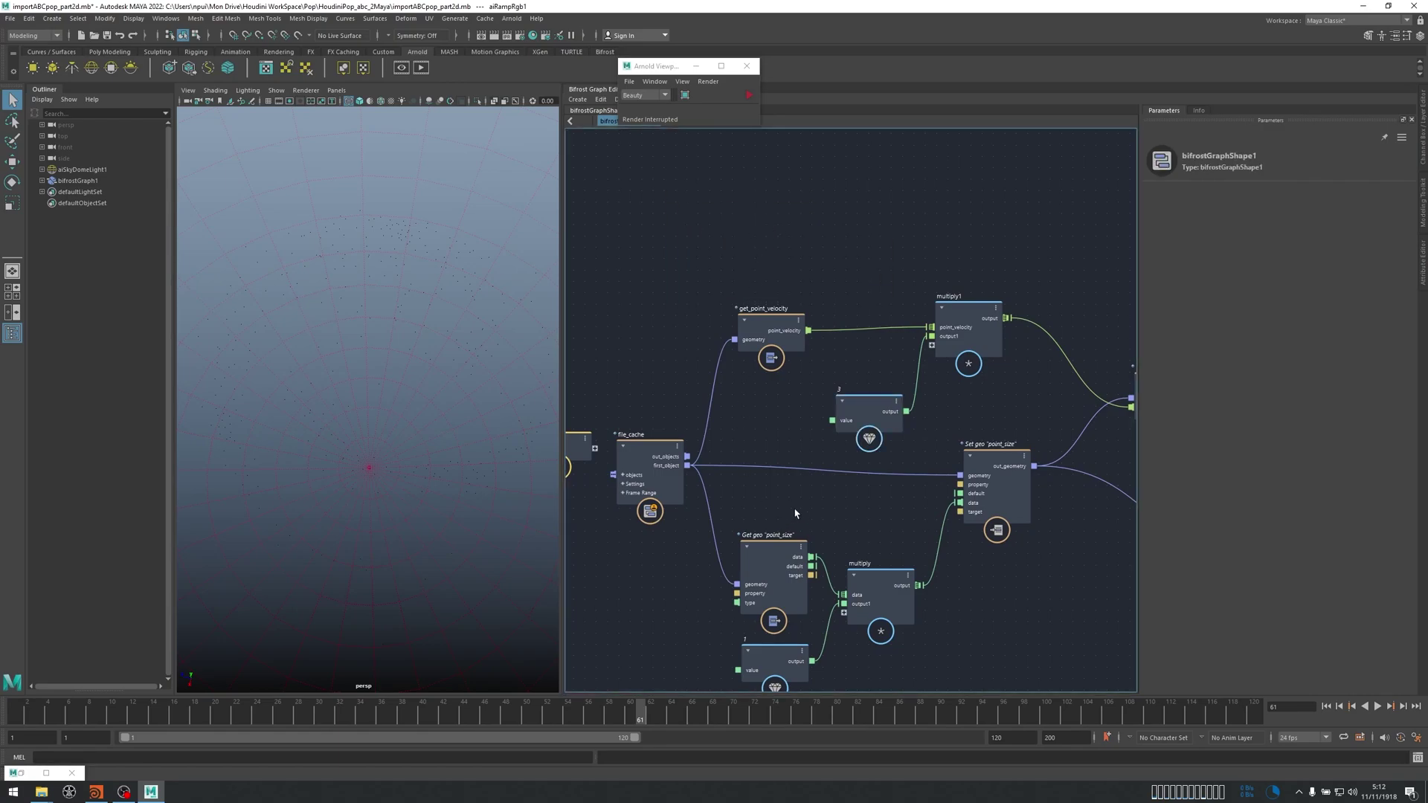
Duplicate the Get geo and Set geo point_size nodes, disconnect the copies and place them above get_point_velocity.
click(774, 554)
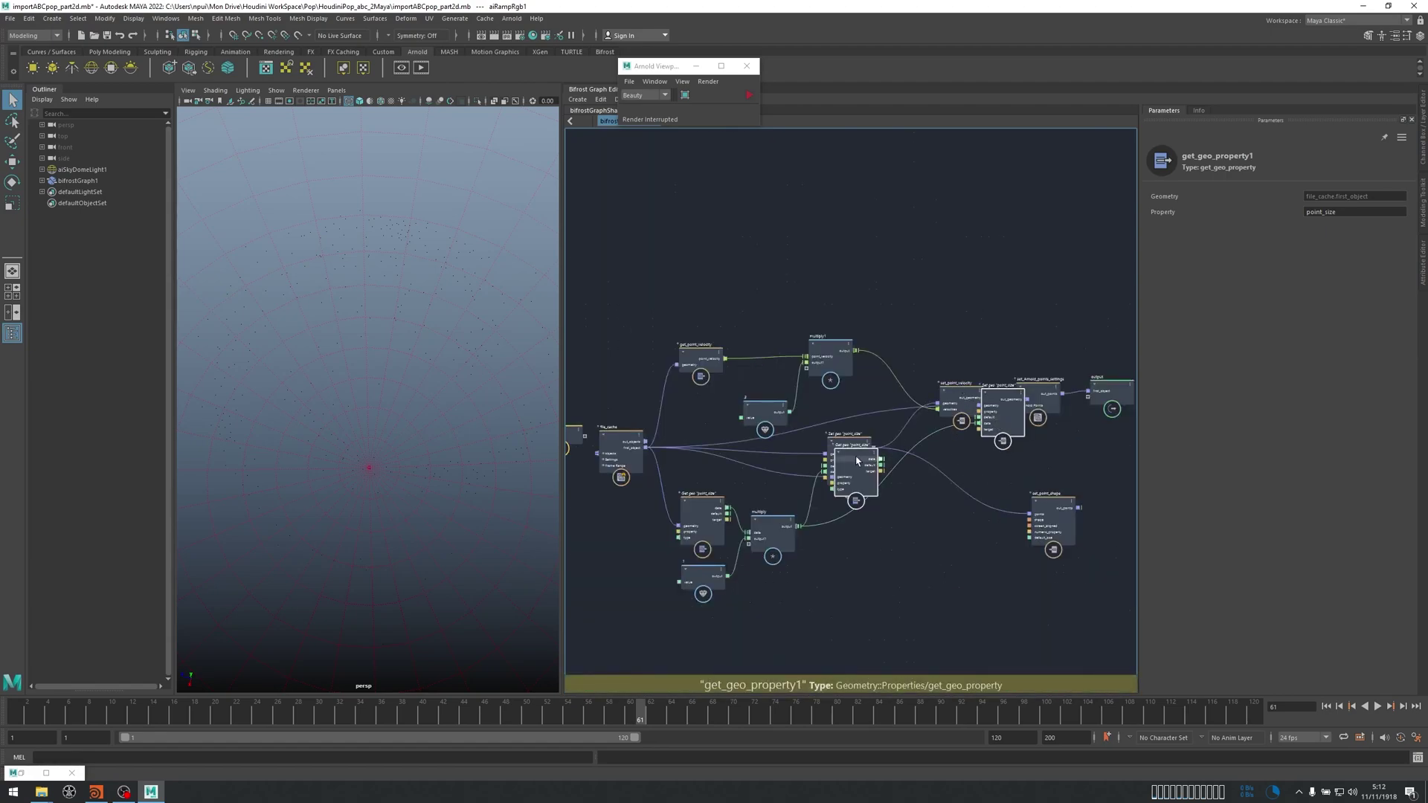
drag(855, 462, 889, 643)
drag(918, 543, 954, 610)
key(Delete)
click(808, 641)
key(Delete)
alt+middle_drag(809, 645, 860, 556)
drag(943, 548, 756, 166)
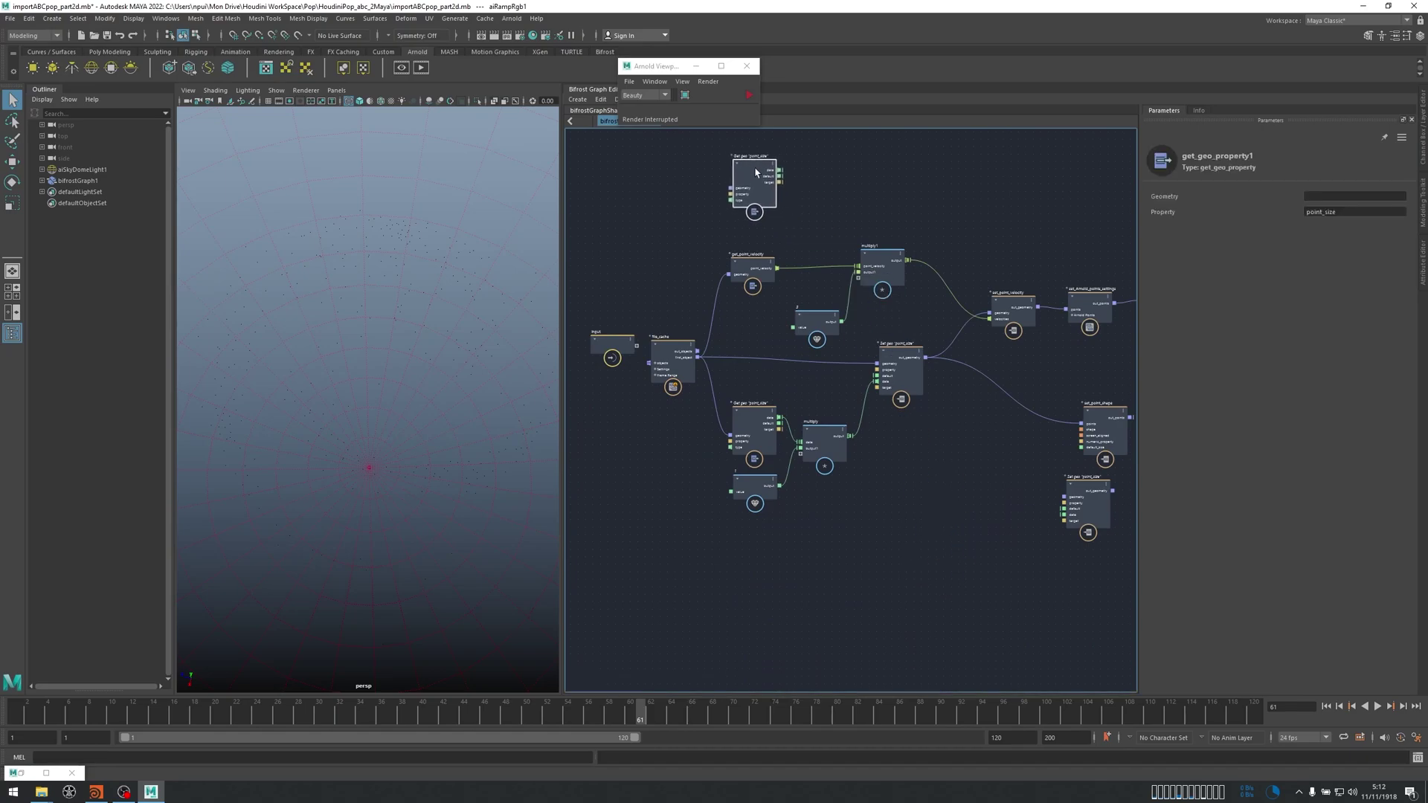
drag(1080, 488, 848, 165)
scroll(855, 320, up, 3)
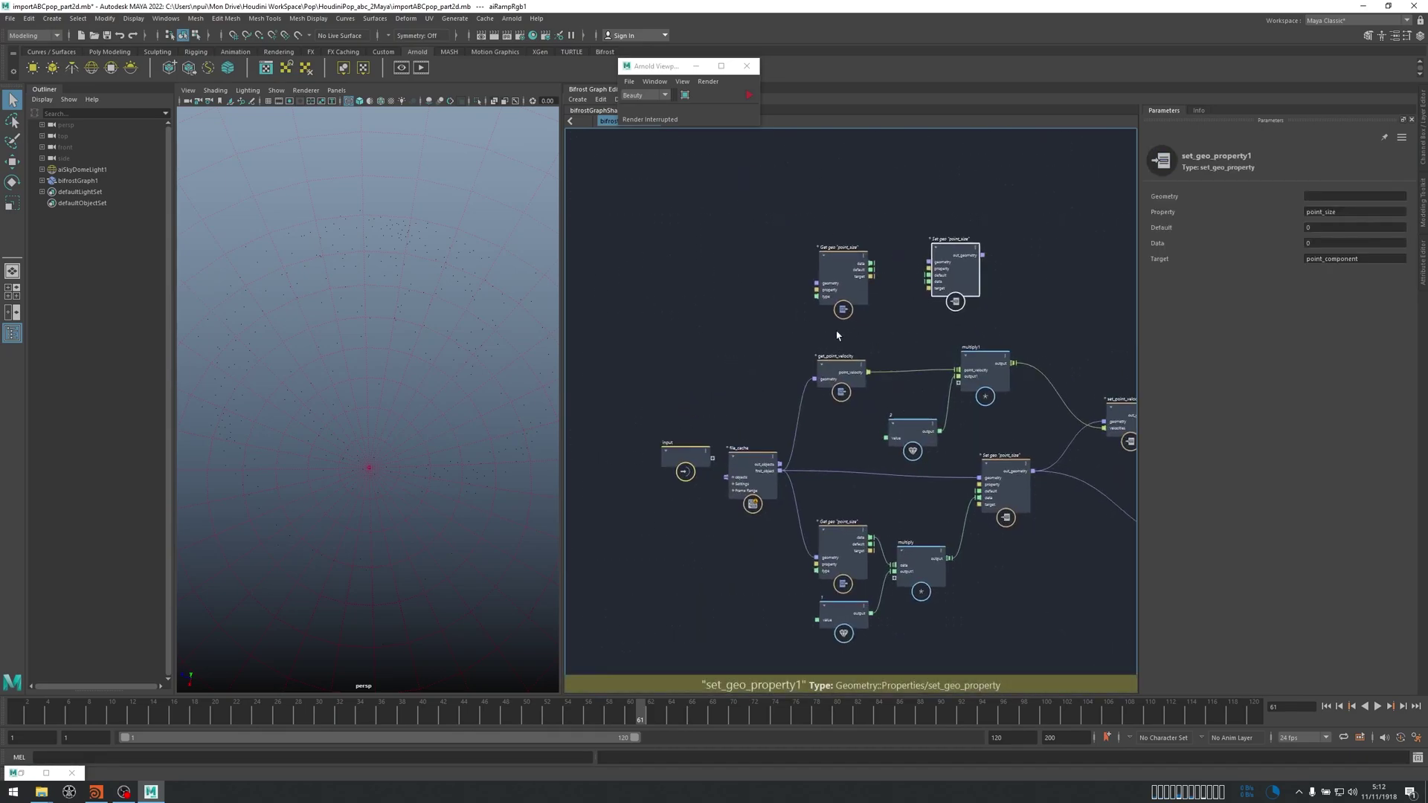
Set the copied Get geo node's property to point_nage and connect file_cache's first_object to its geometry.
scroll(795, 318, up, 2)
click(851, 227)
alt+middle_drag(972, 319, 878, 316)
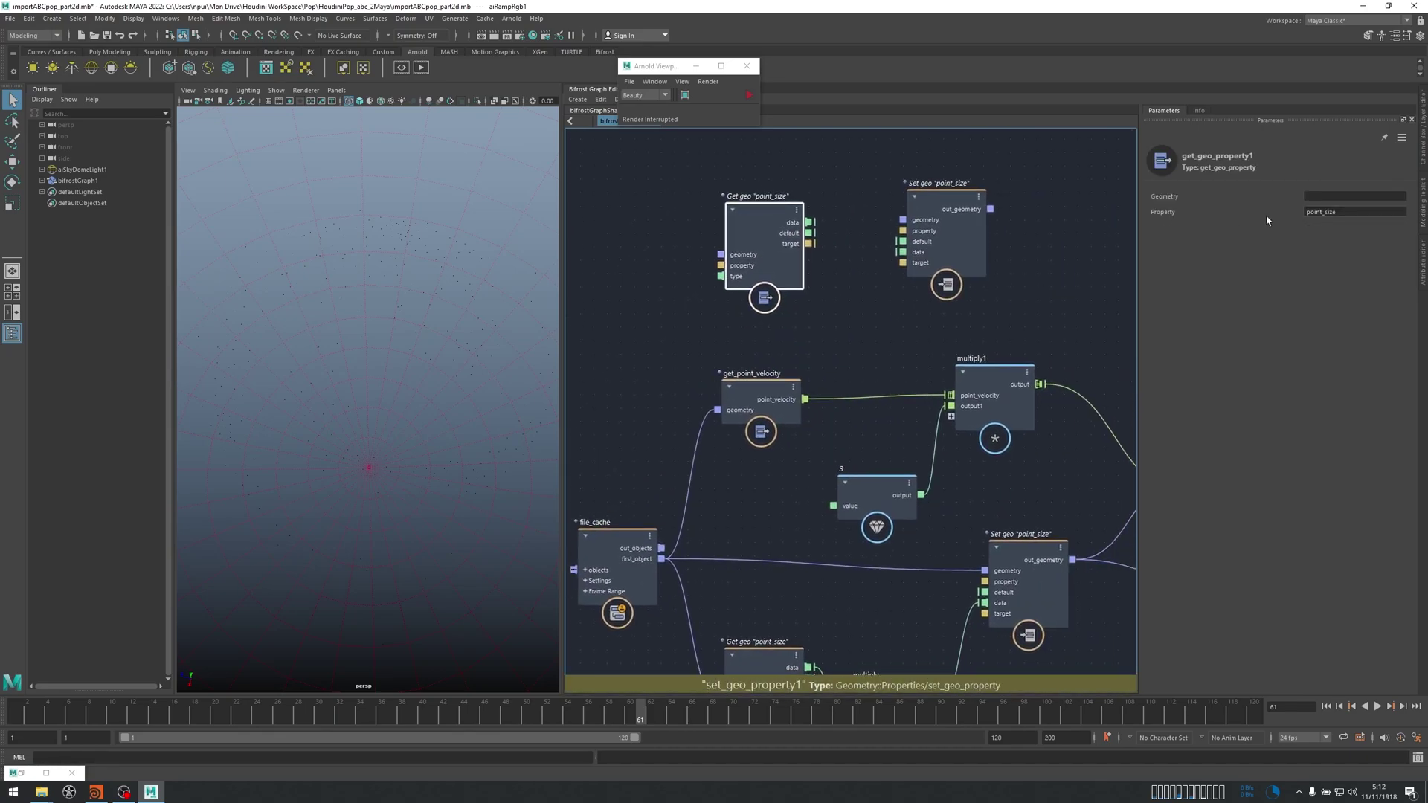
click(1327, 212)
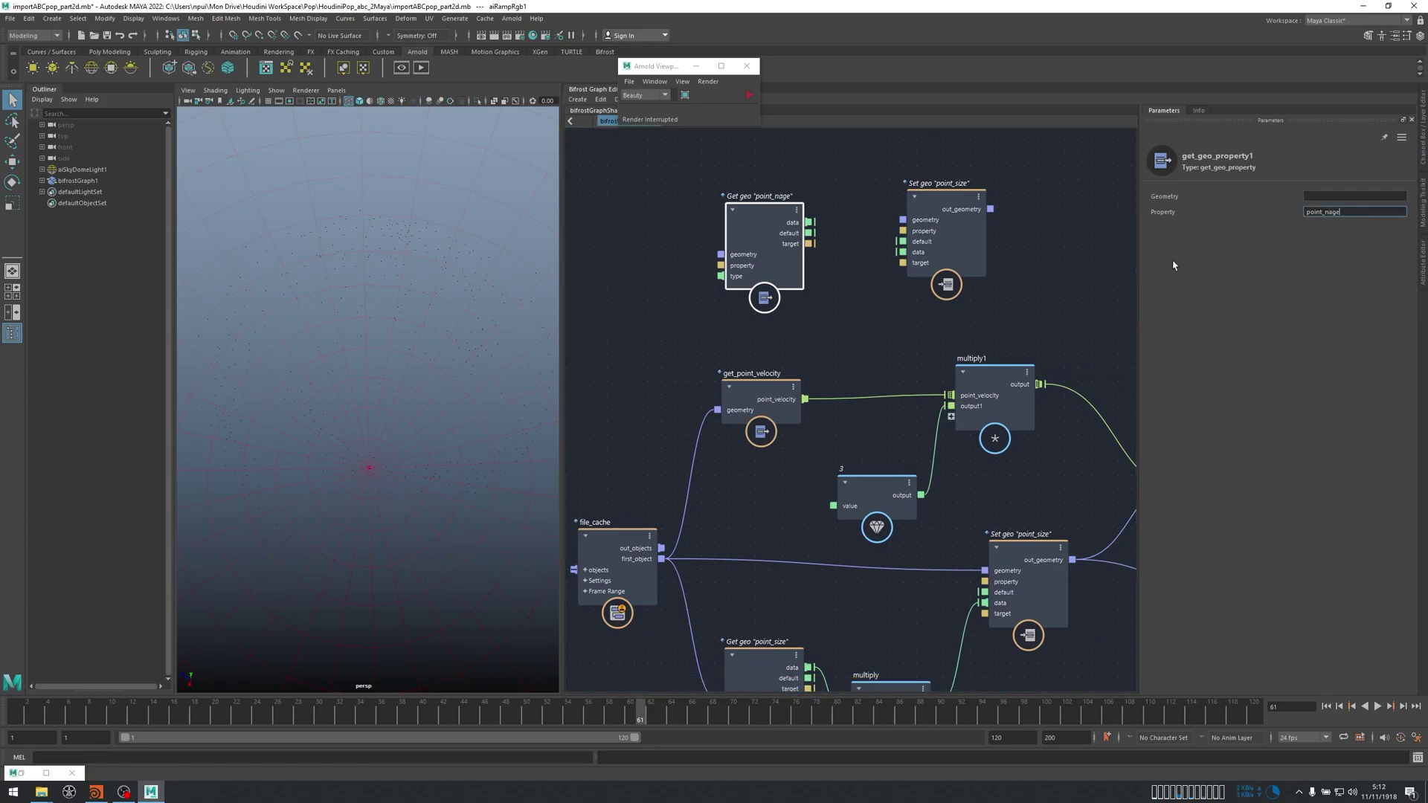
middle_drag(803, 309, 851, 285)
drag(709, 533, 779, 229)
alt+middle_drag(939, 283, 790, 302)
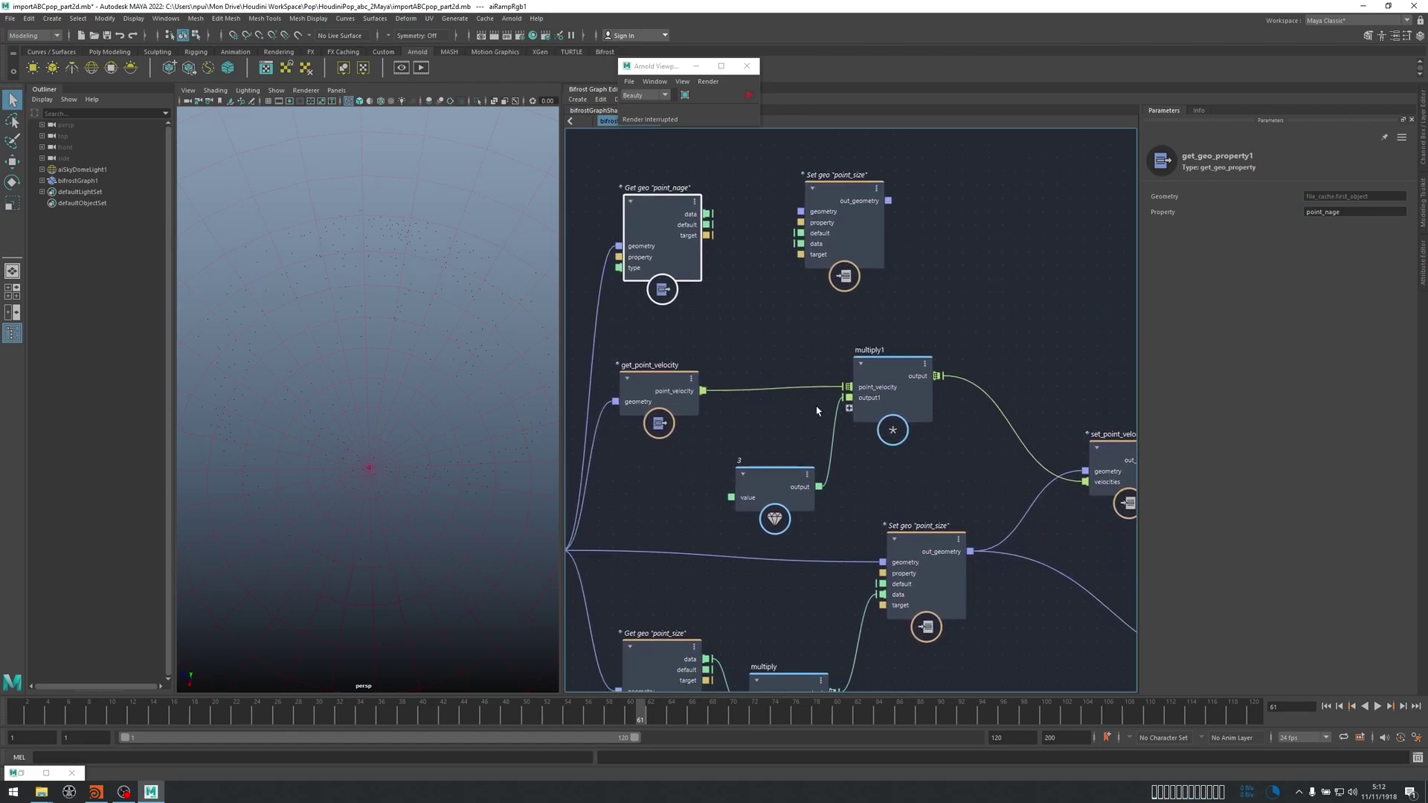
Connect point_nage's data to multiply1 in place of the value node, and delete the value node and the spare Set geo copy.
click(766, 480)
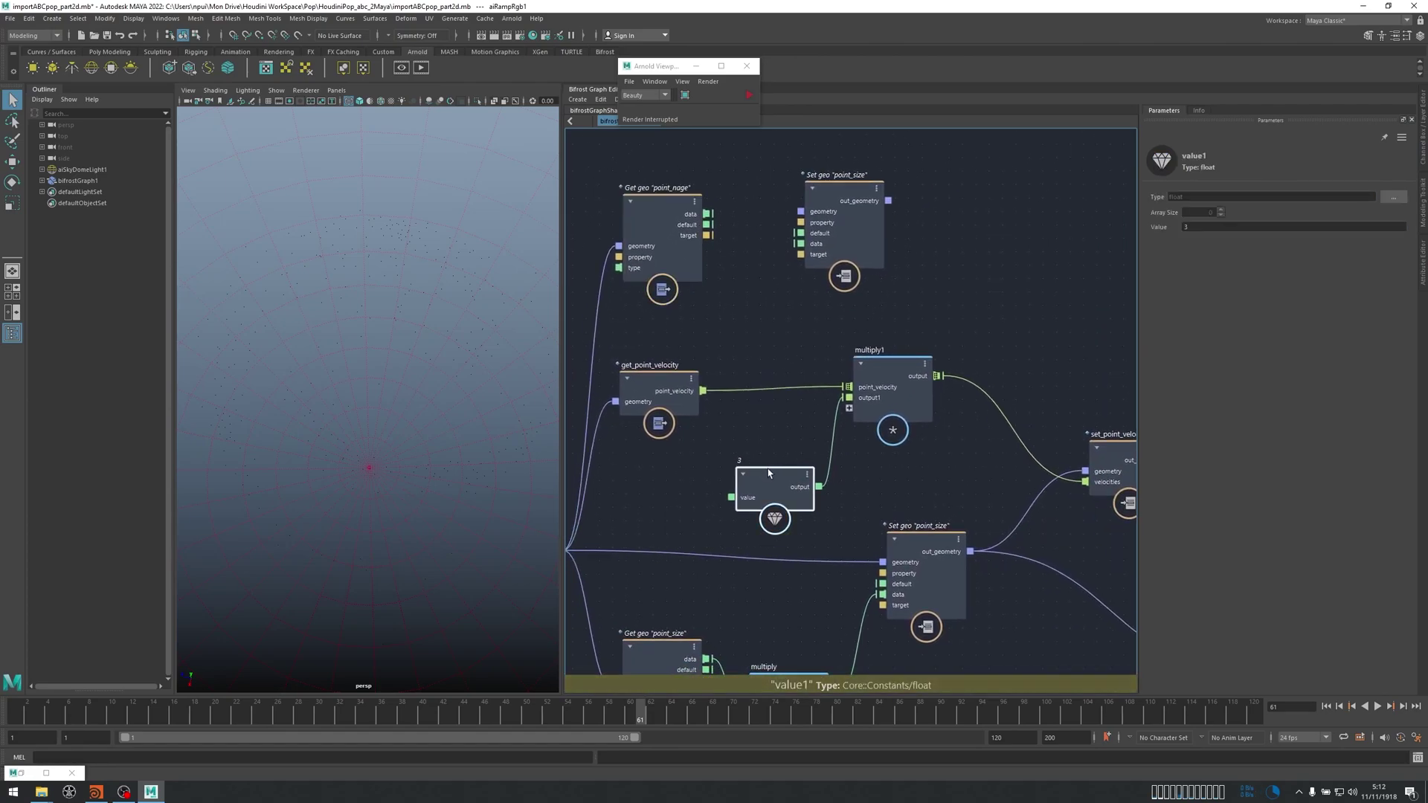
drag(706, 214, 848, 397)
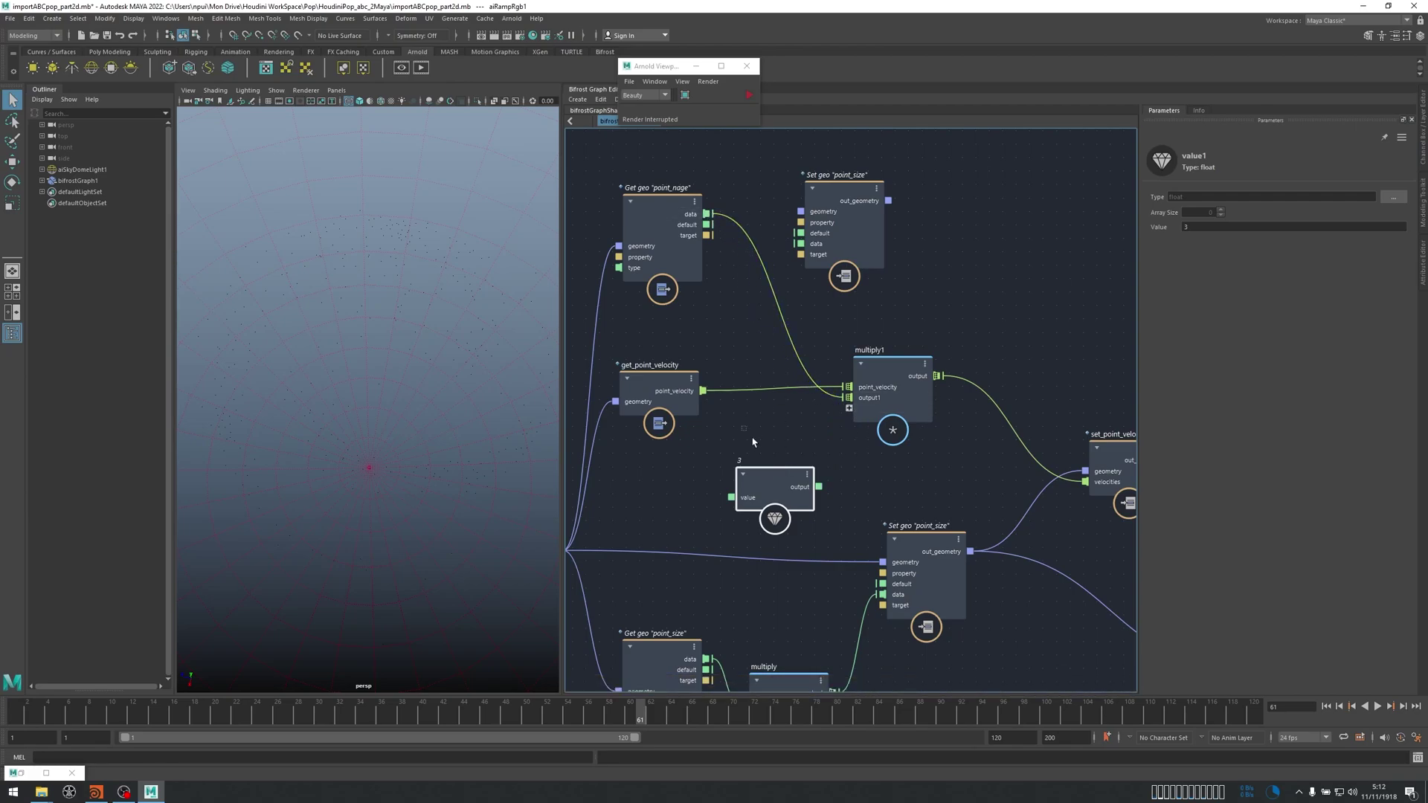
key(Delete)
middle_drag(950, 302, 984, 306)
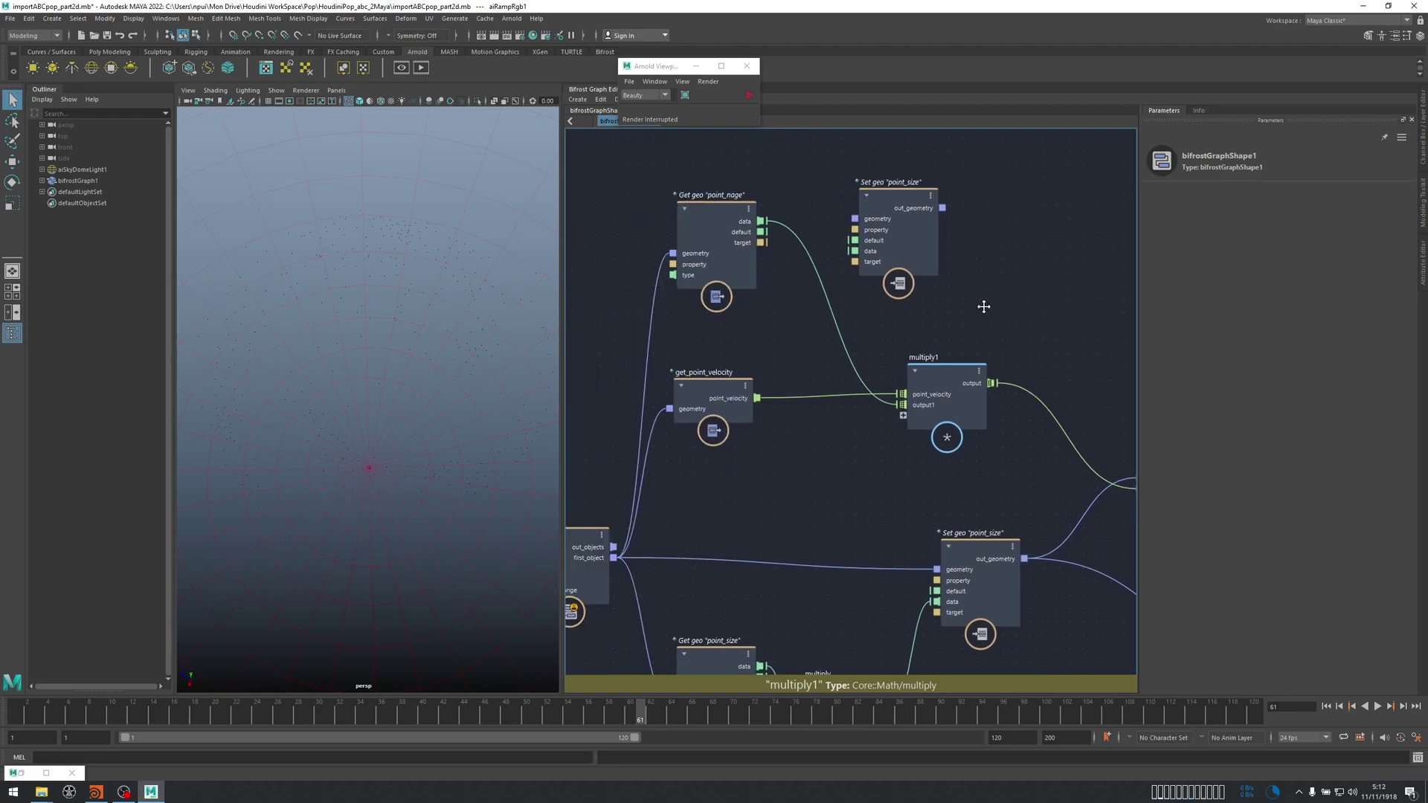
click(901, 198)
key(Delete)
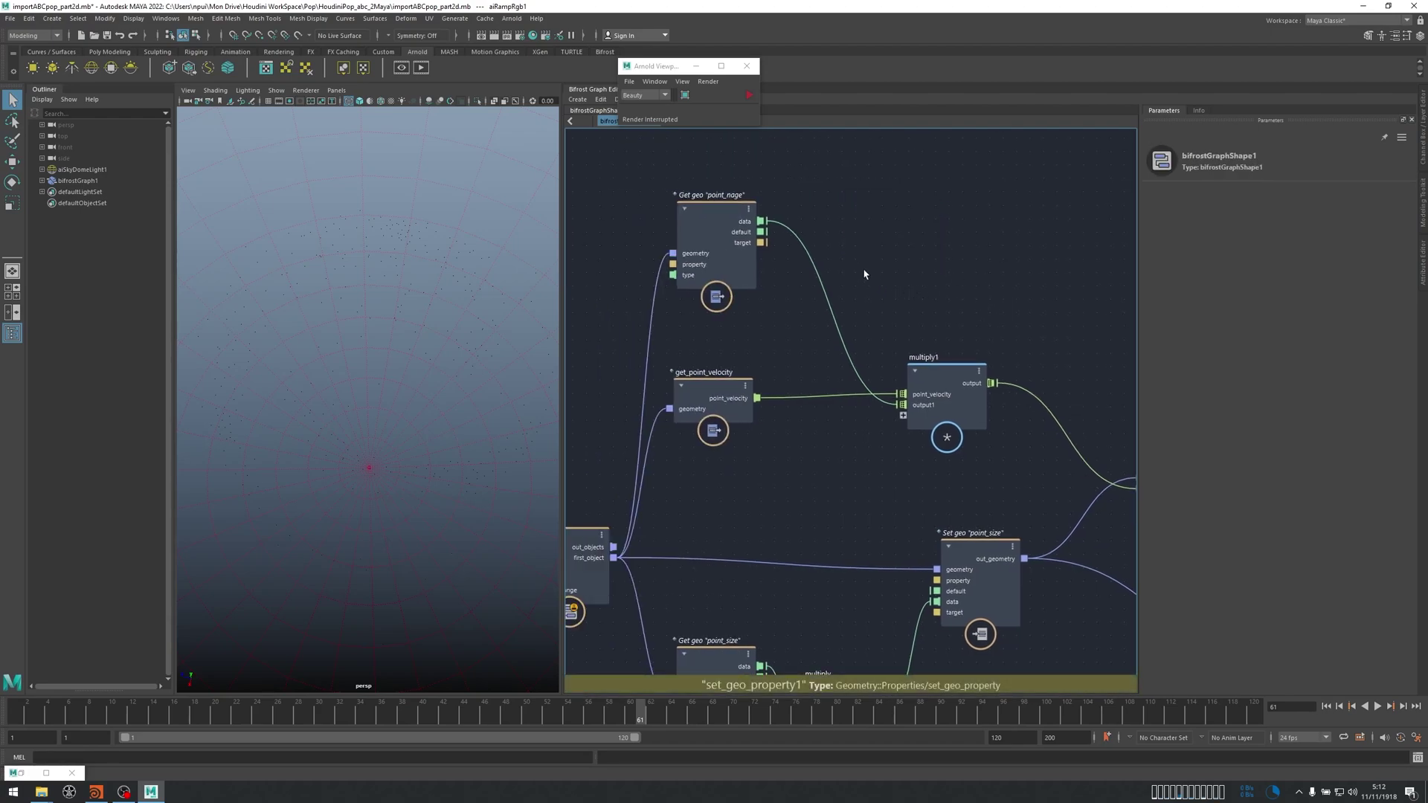
Move the Get geo point_nage and get_point_velocity nodes closer together ahead of multiply1.
drag(710, 219, 700, 239)
drag(709, 384, 721, 408)
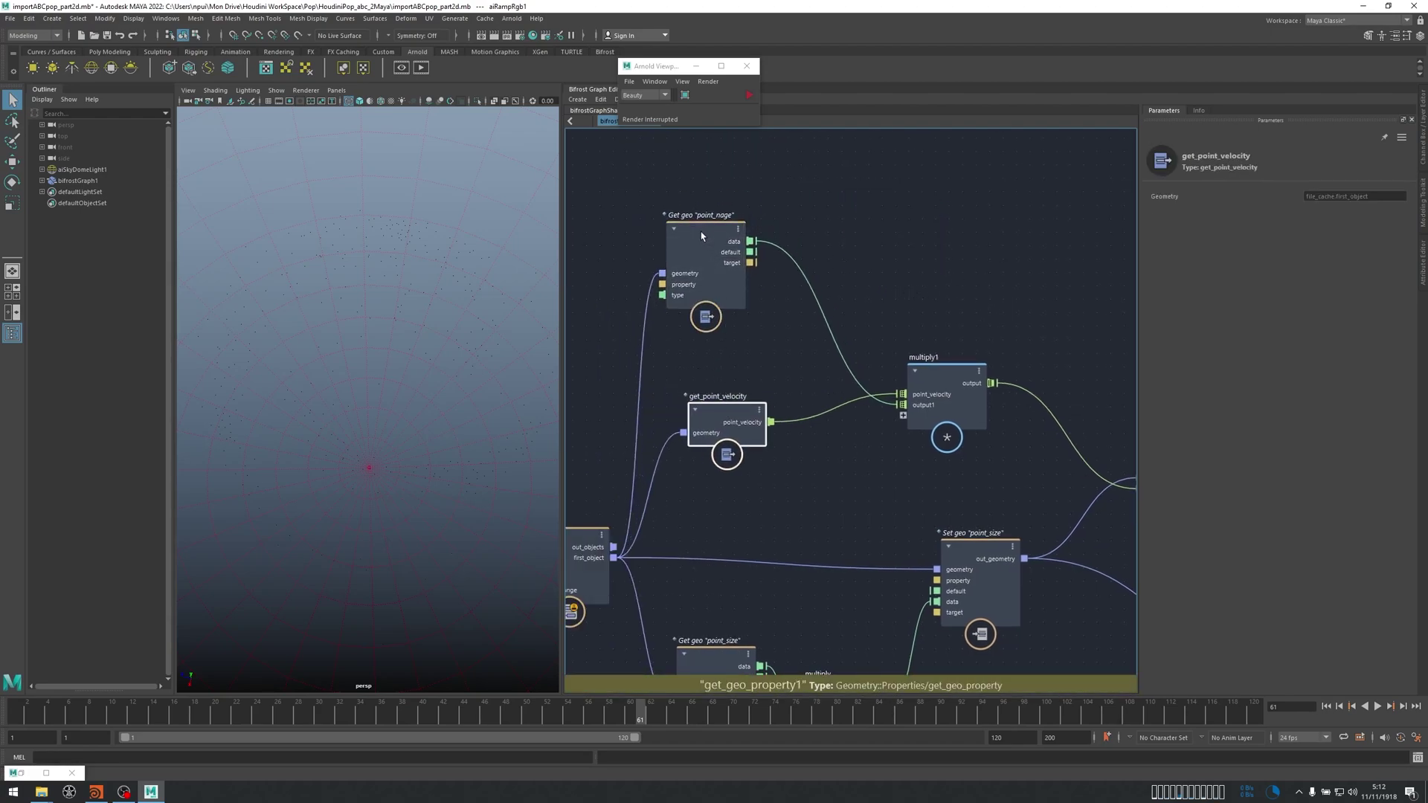
drag(724, 229, 742, 264)
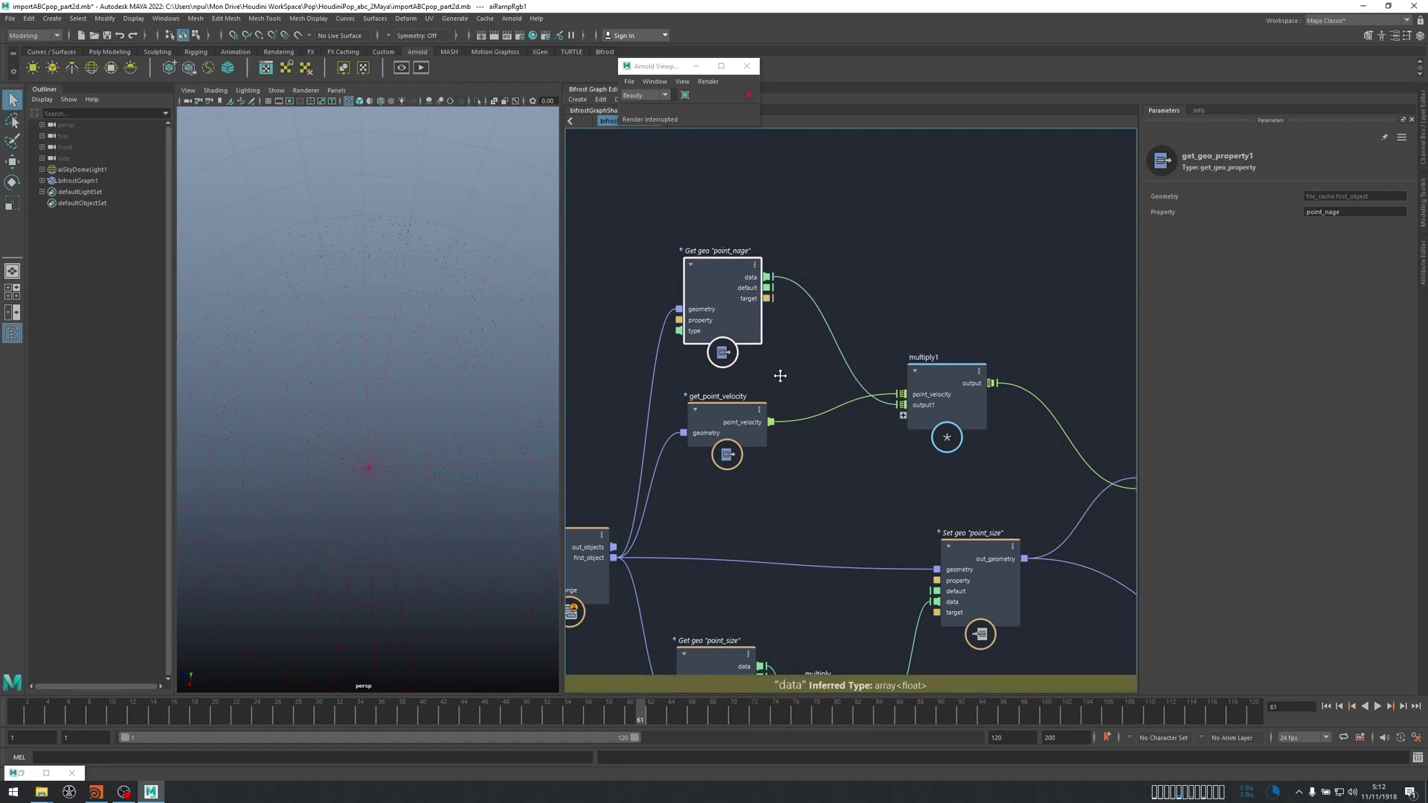
alt+middle_drag(691, 501, 730, 449)
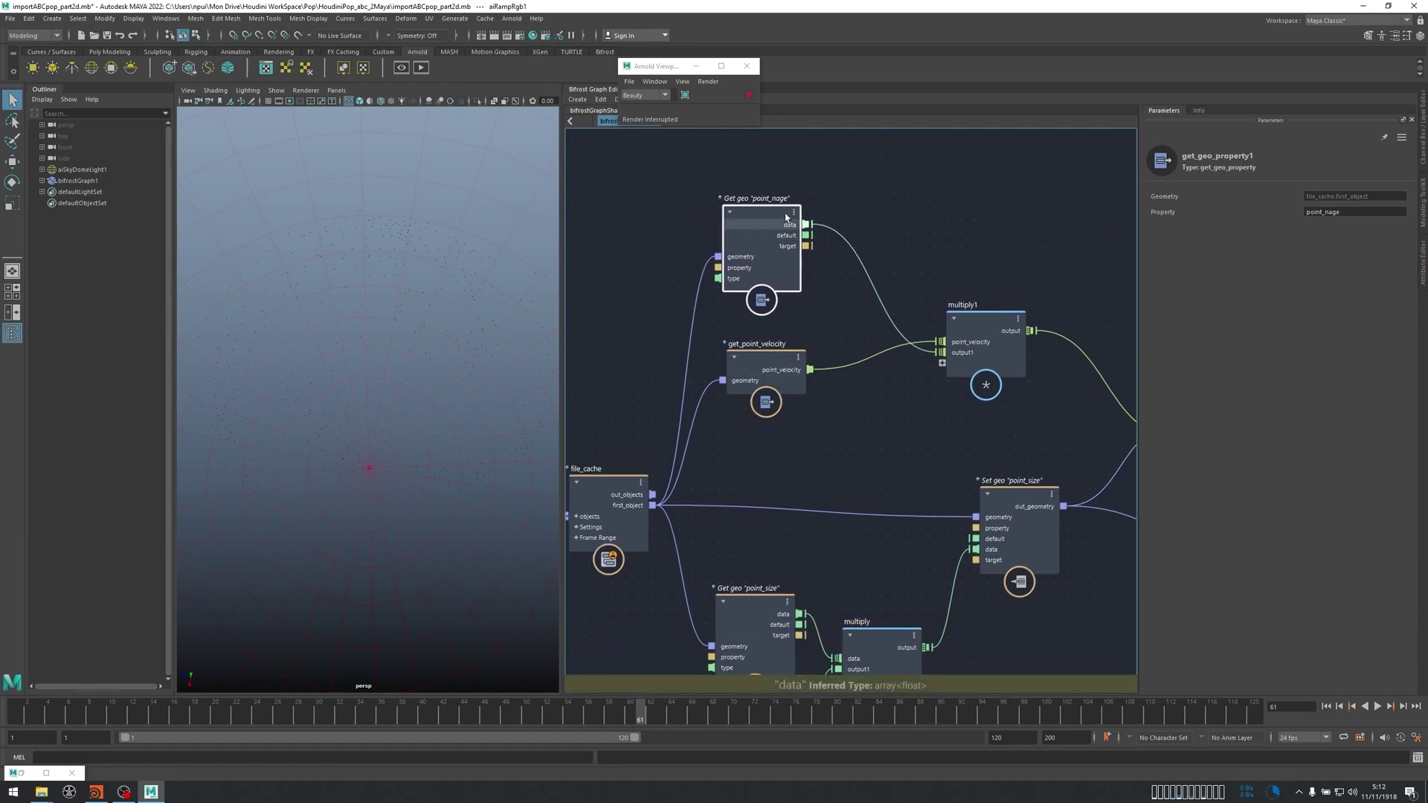
Add a value node set to 10 and connect its output to multiply1 as a third input.
click(901, 163)
alt+middle_drag(901, 163, 923, 205)
drag(970, 324, 902, 401)
key(Tab)
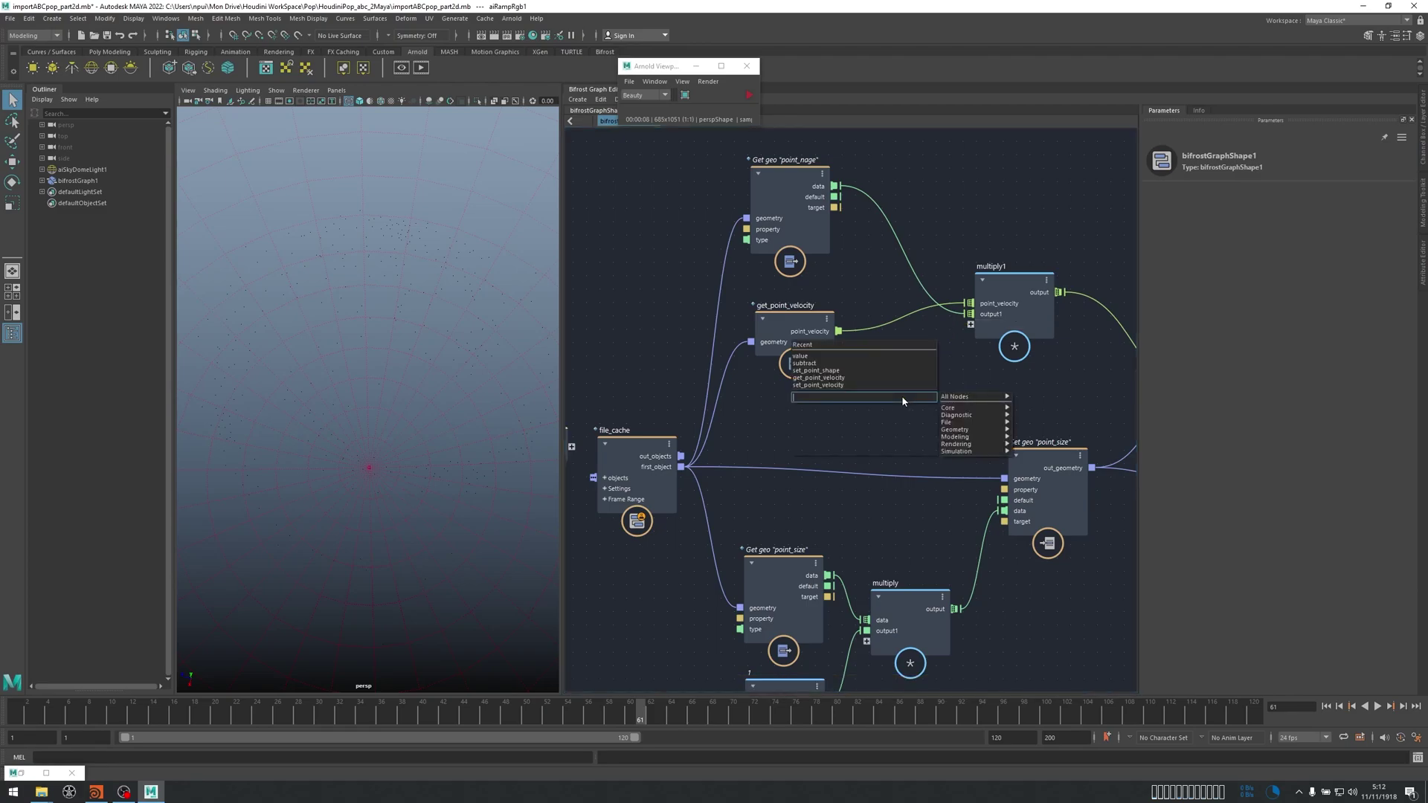
text(value)
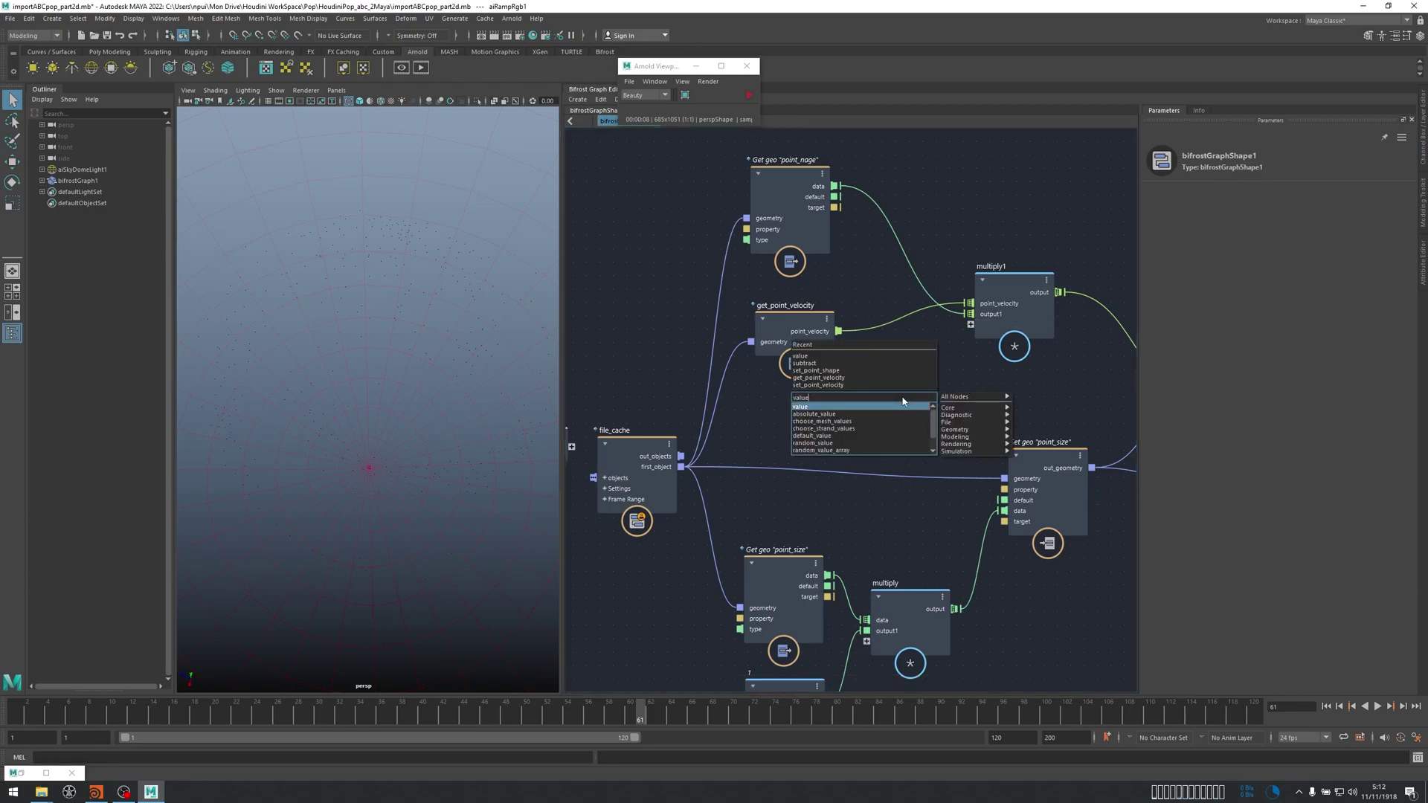
key(Return)
click(1207, 227)
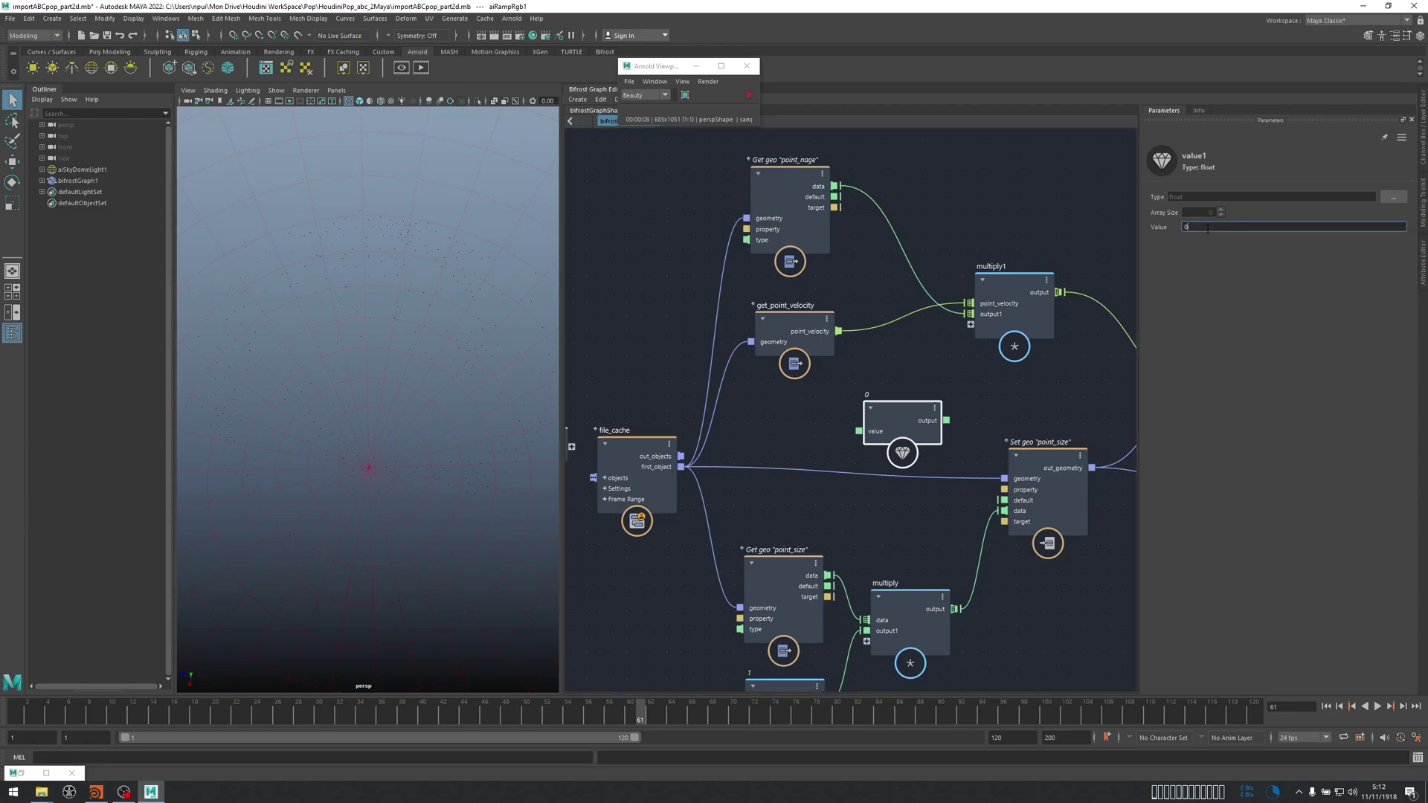
drag(946, 420, 971, 324)
drag(915, 403, 904, 369)
Check the age-scaled motion blur in the Arnold viewport render and stop the render.
alt+middle_drag(1012, 378, 959, 372)
scroll(989, 367, down, 2)
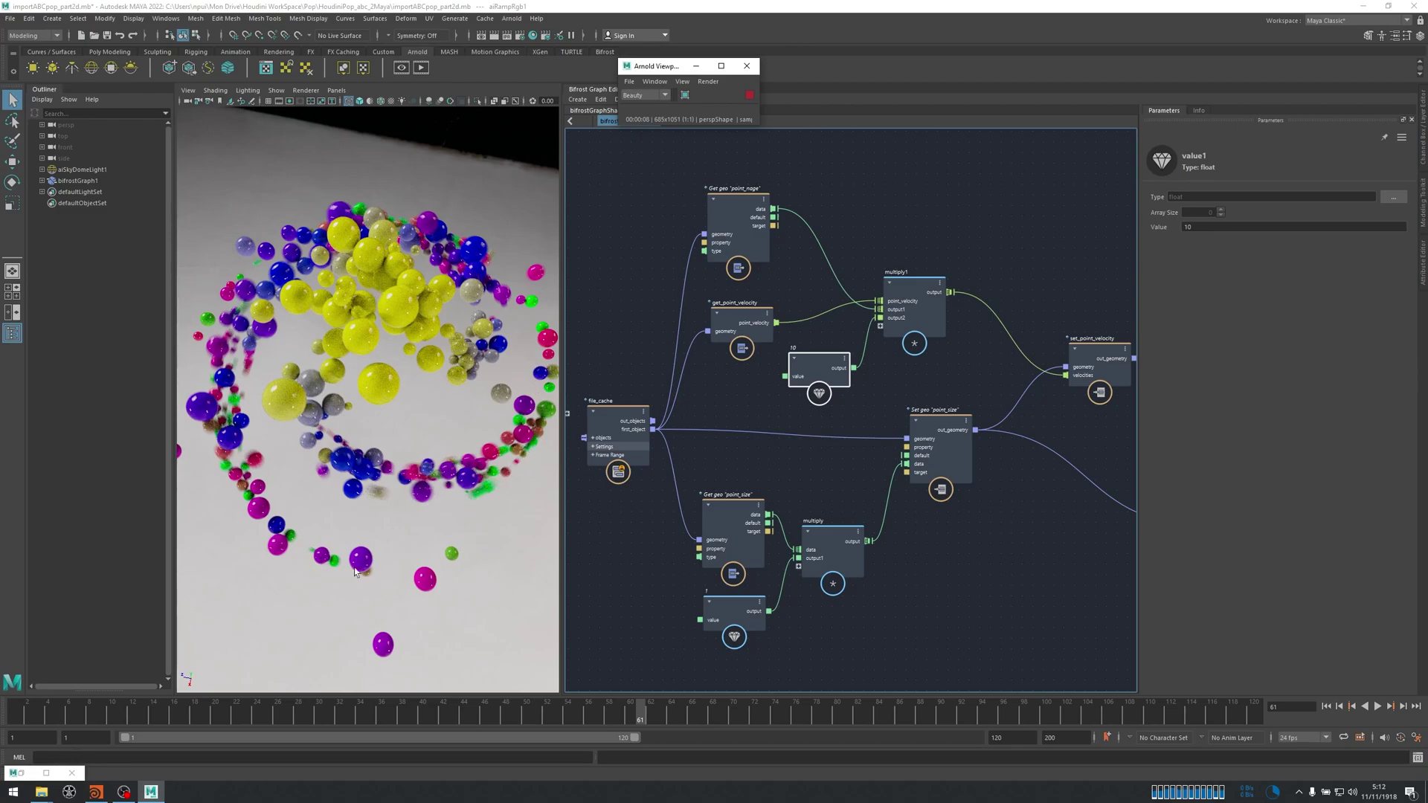
click(749, 96)
Add another value node above the Get geo point_nage node.
alt+middle_drag(828, 179, 848, 259)
scroll(843, 252, up, 2)
click(820, 229)
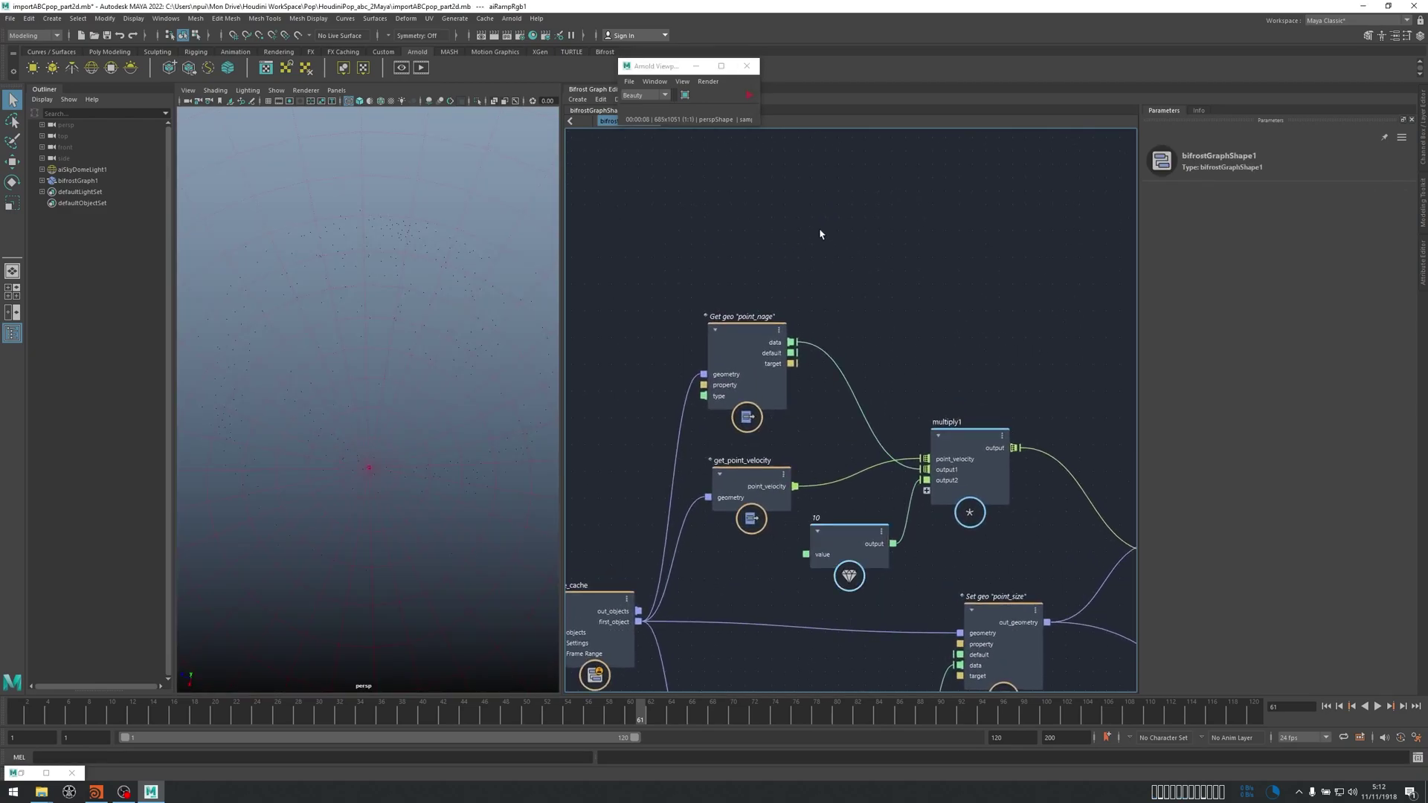
key(Tab)
text(value)
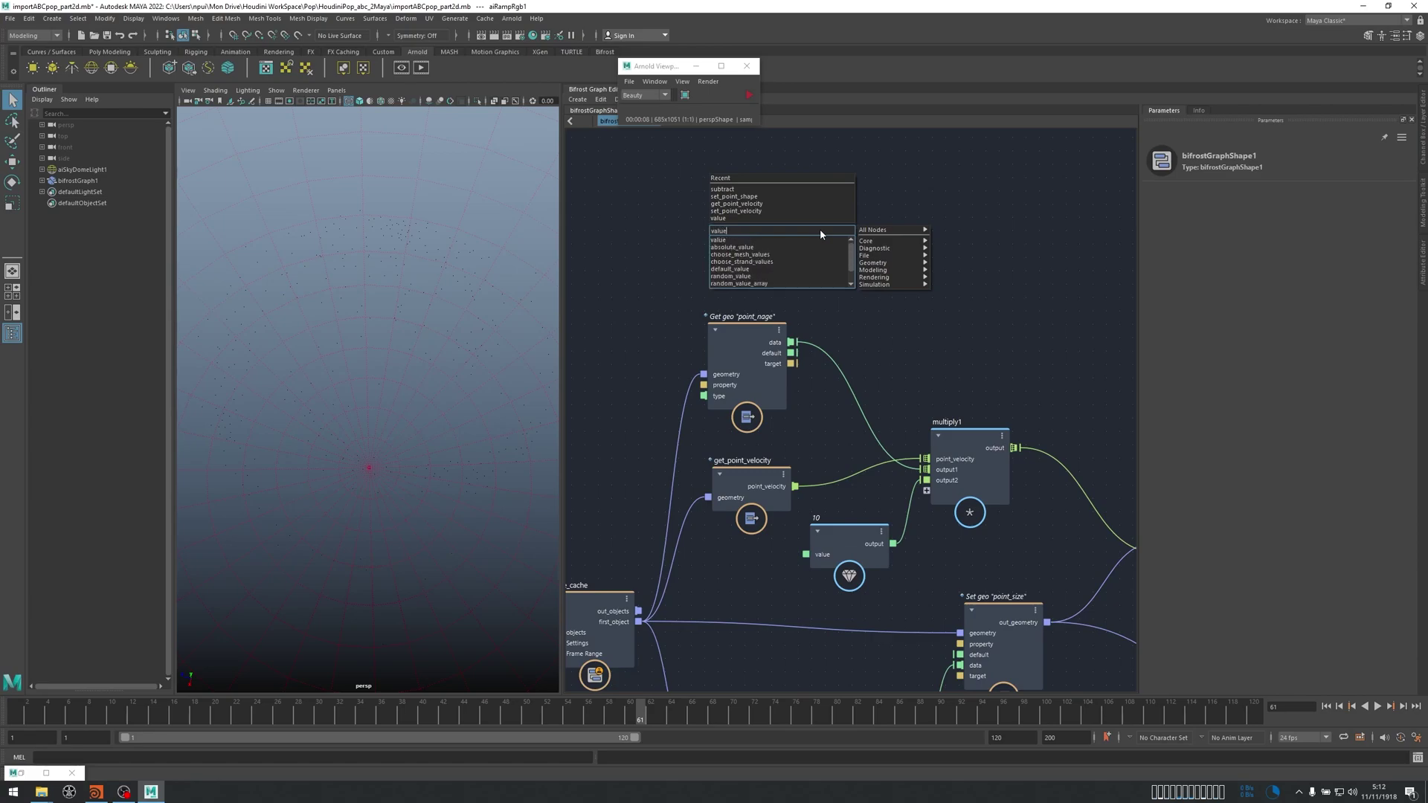
key(Down)
key(Return)
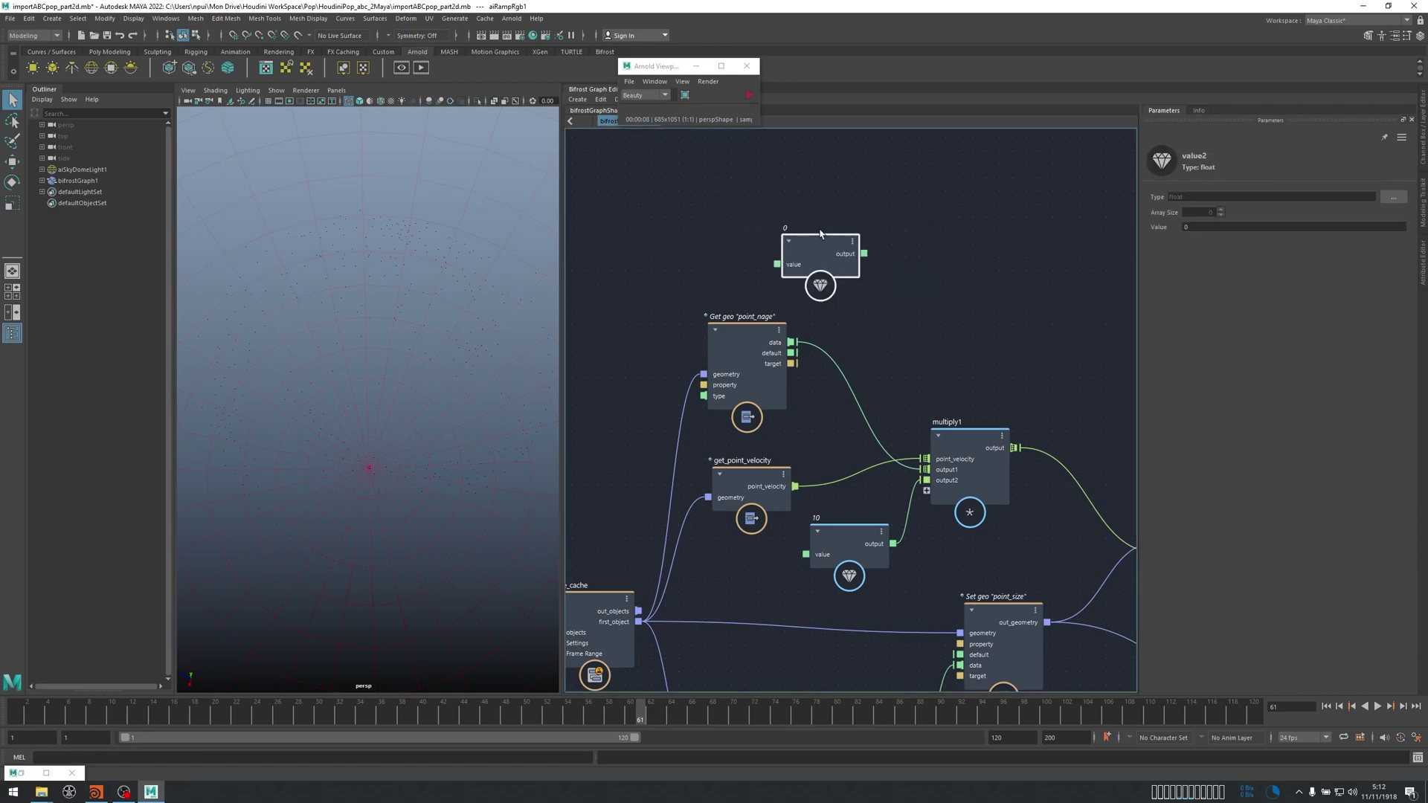
Add a subtract node and connect the new value's output first and point_nage's data second.
key(Tab)
text(subs)
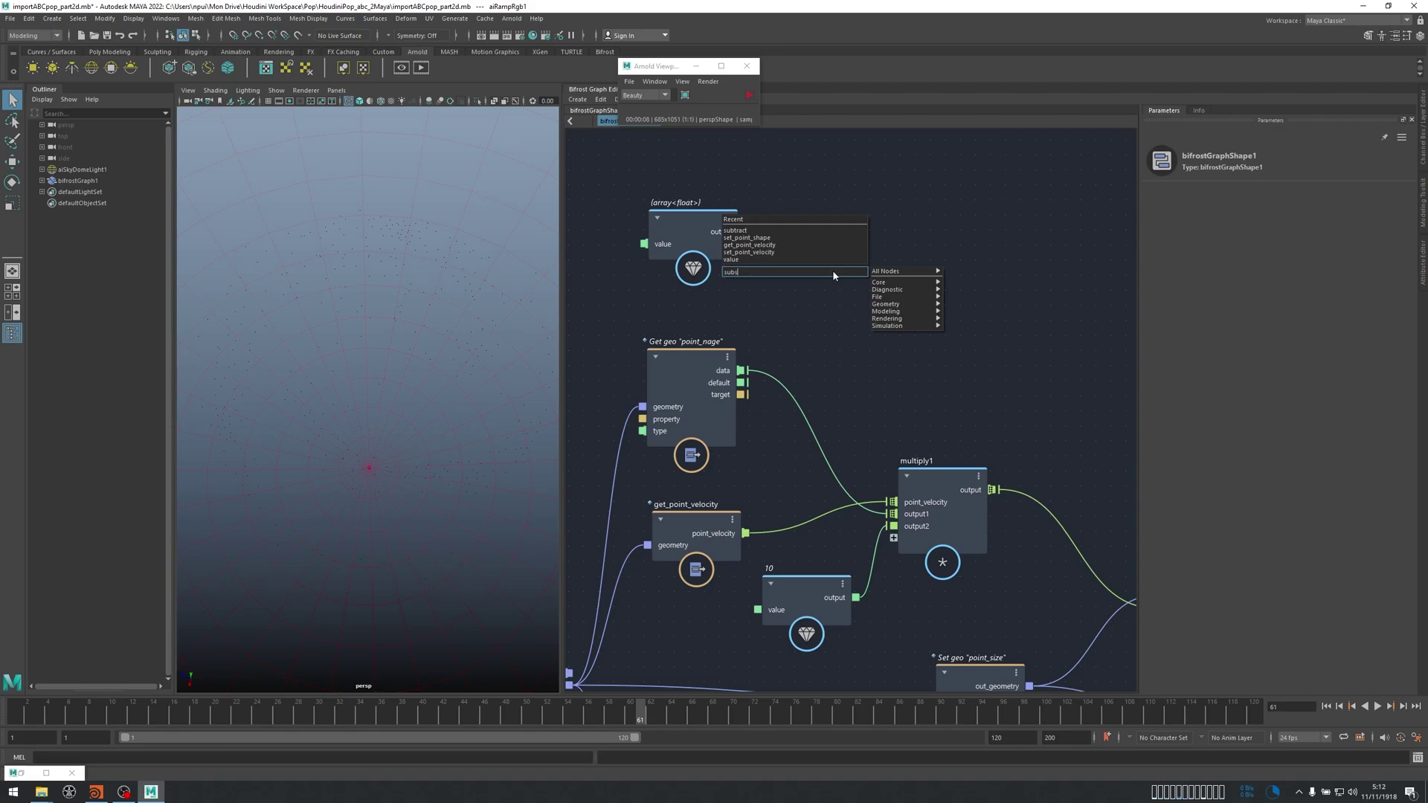
key(BackSpace)
key(Down)
key(Return)
drag(834, 277, 869, 248)
drag(742, 231, 818, 279)
alt+middle_drag(791, 357, 762, 332)
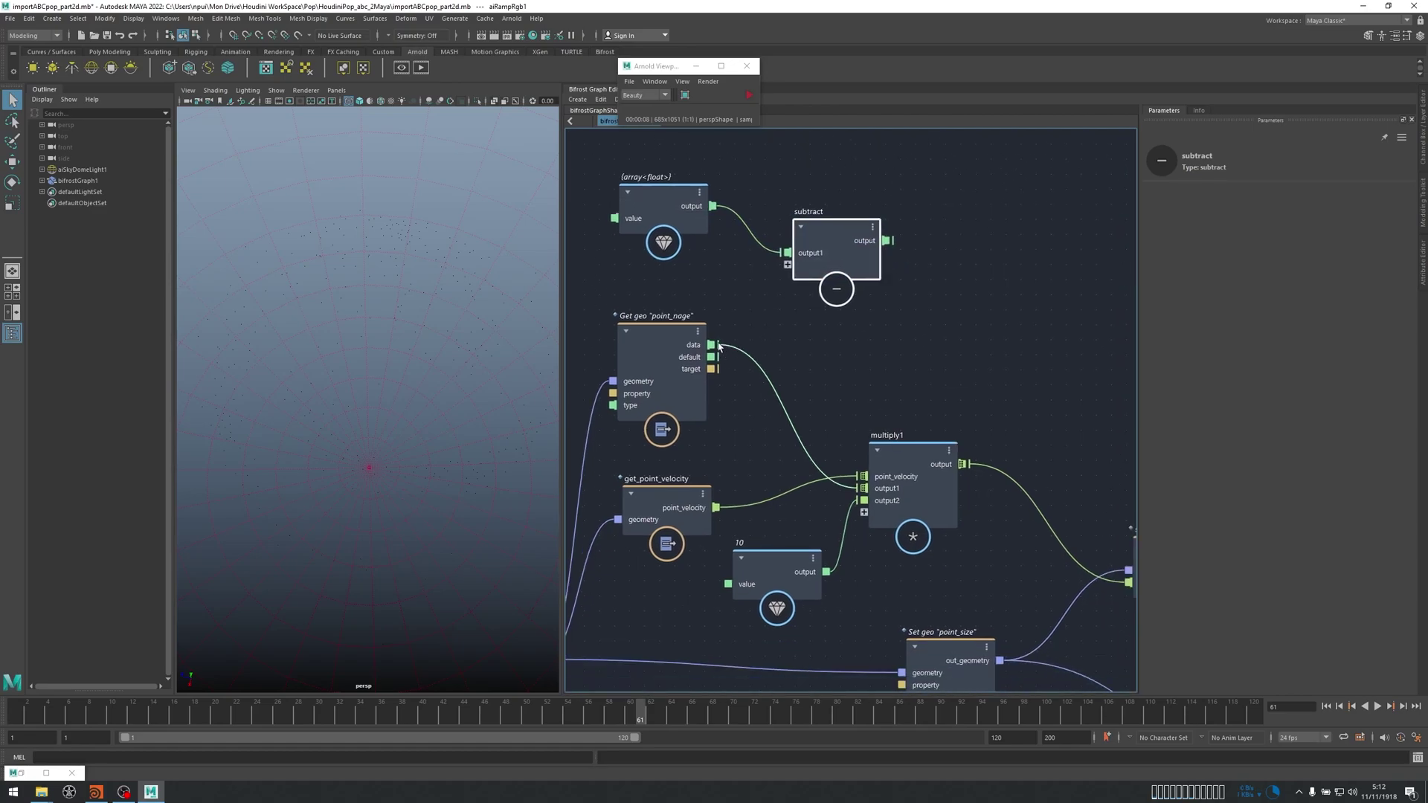
drag(712, 345, 787, 277)
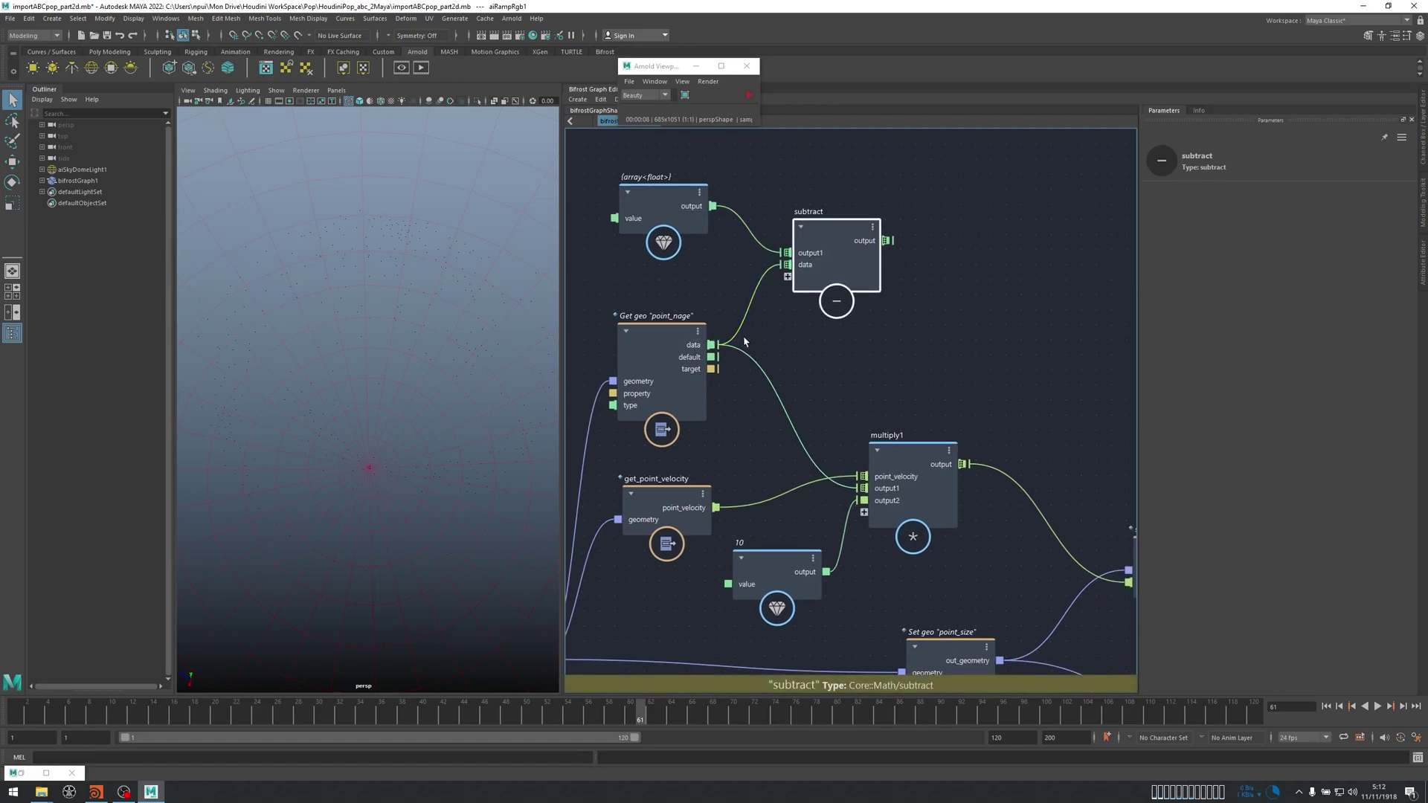
Lower the subtract node slightly and connect its output to multiply1's output1 input, replacing the direct point_nage data.
middle_drag(803, 320, 863, 337)
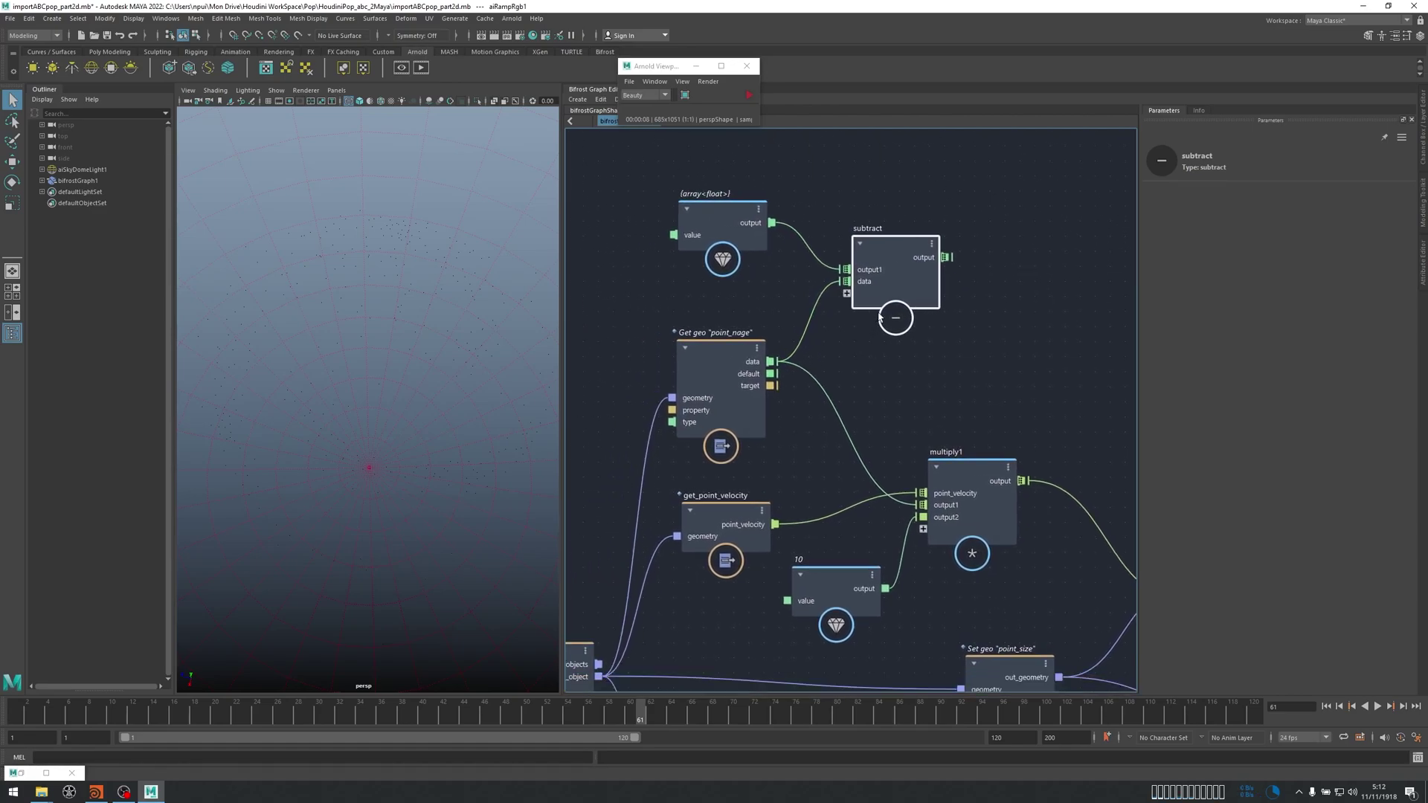
middle_drag(977, 375, 936, 351)
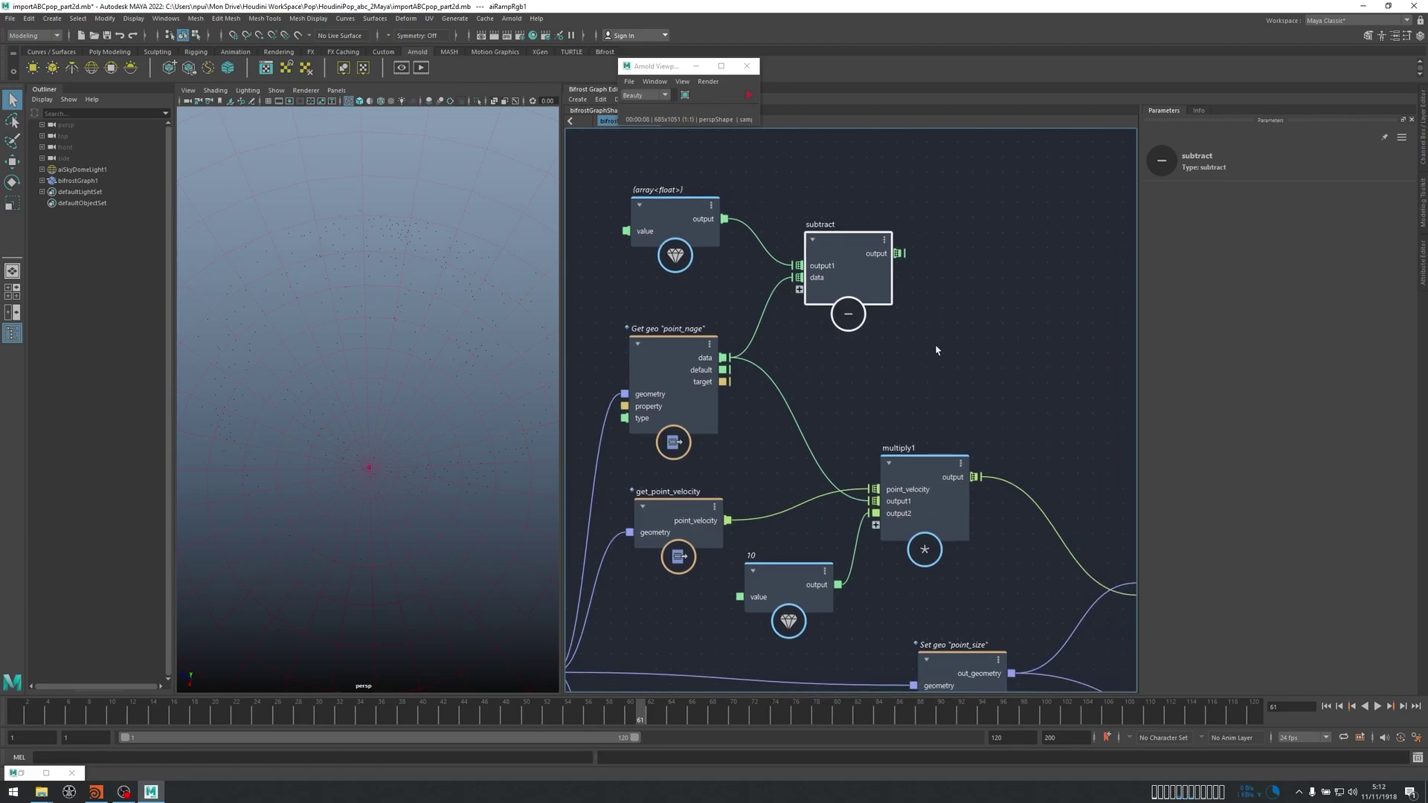
middle_drag(956, 286, 947, 323)
drag(850, 284, 846, 316)
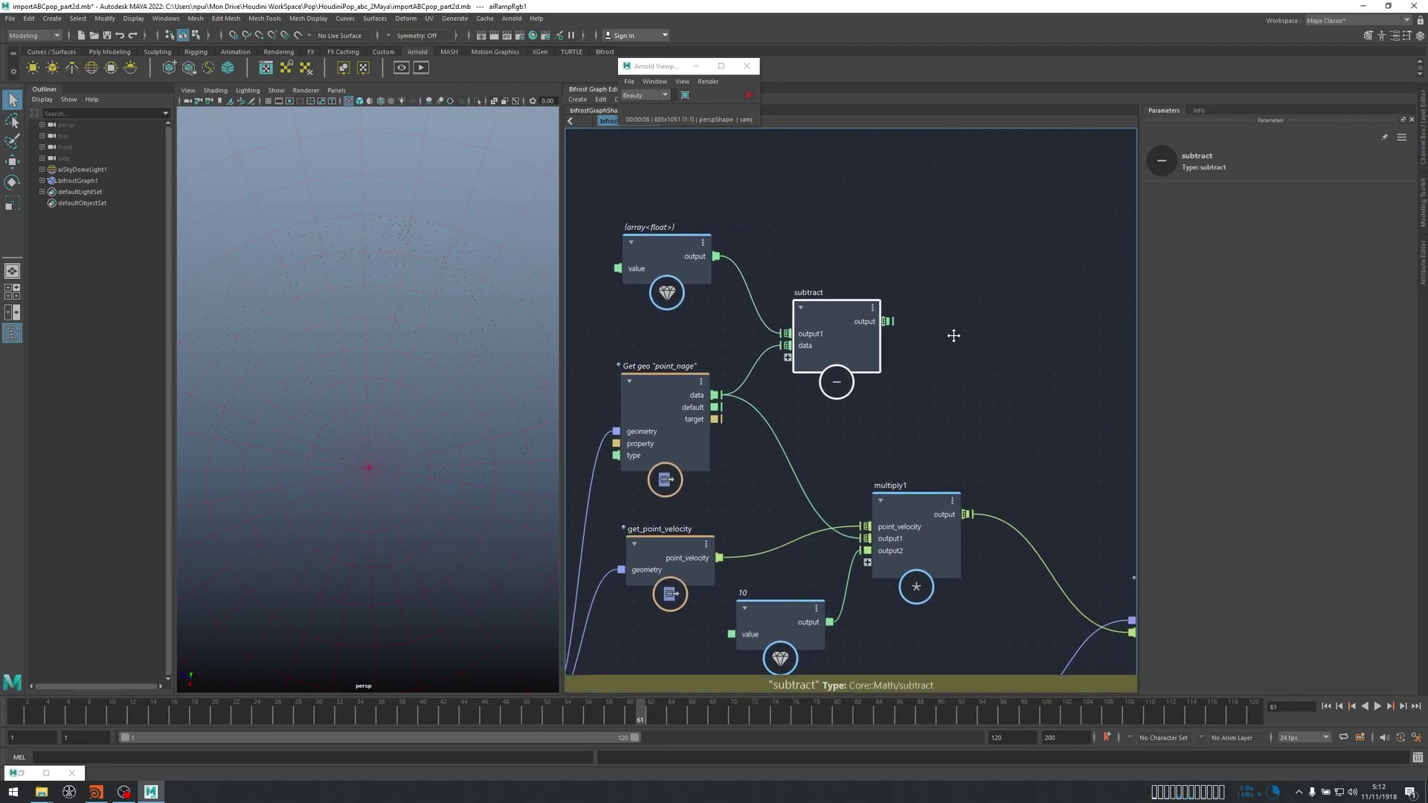
middle_drag(953, 341, 954, 309)
middle_drag(888, 225, 946, 269)
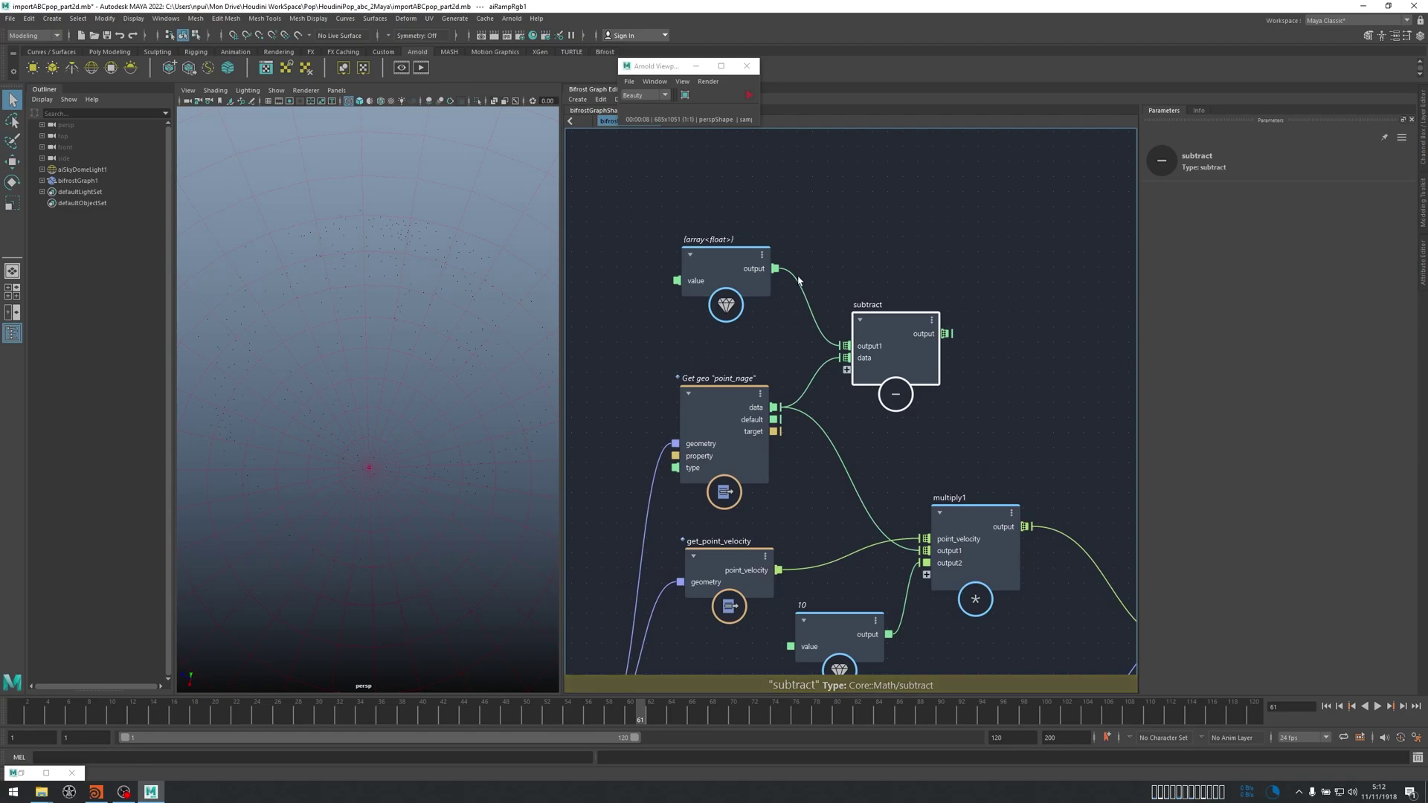
middle_drag(1022, 407, 915, 364)
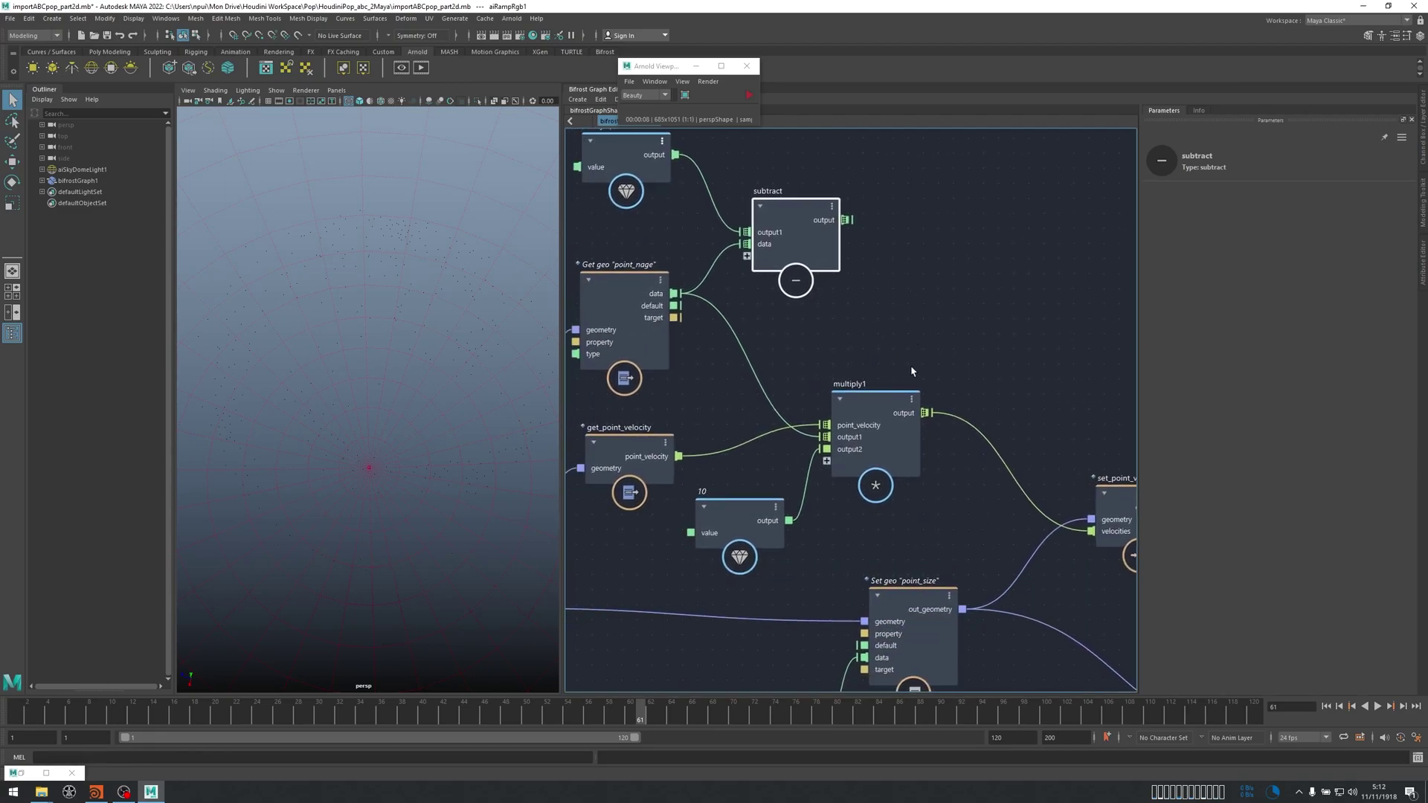
middle_drag(882, 311, 912, 297)
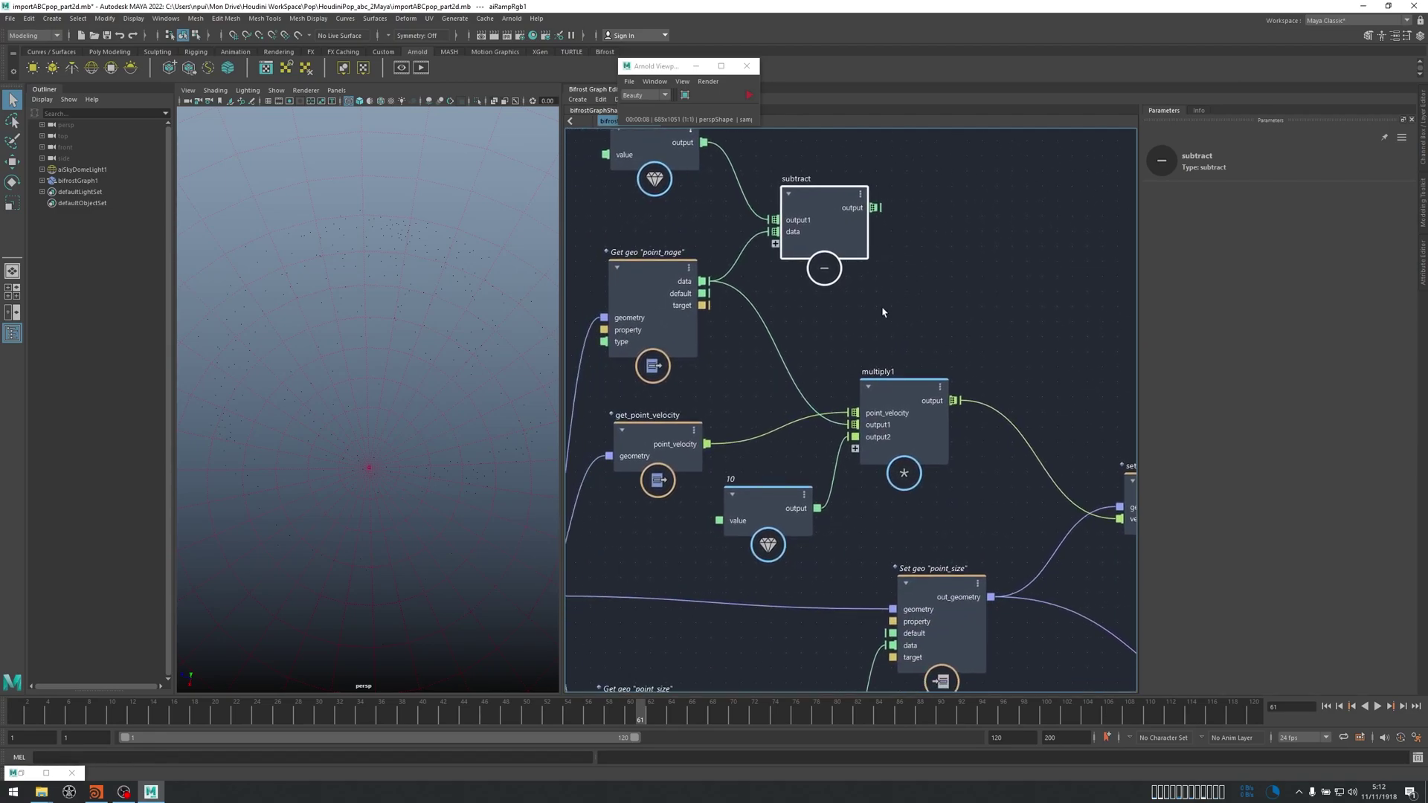
drag(876, 208, 854, 425)
Set the value node feeding subtract to 1 and check the inverted age blur in the Arnold viewport render alongside the full graph.
middle_drag(902, 329, 1004, 371)
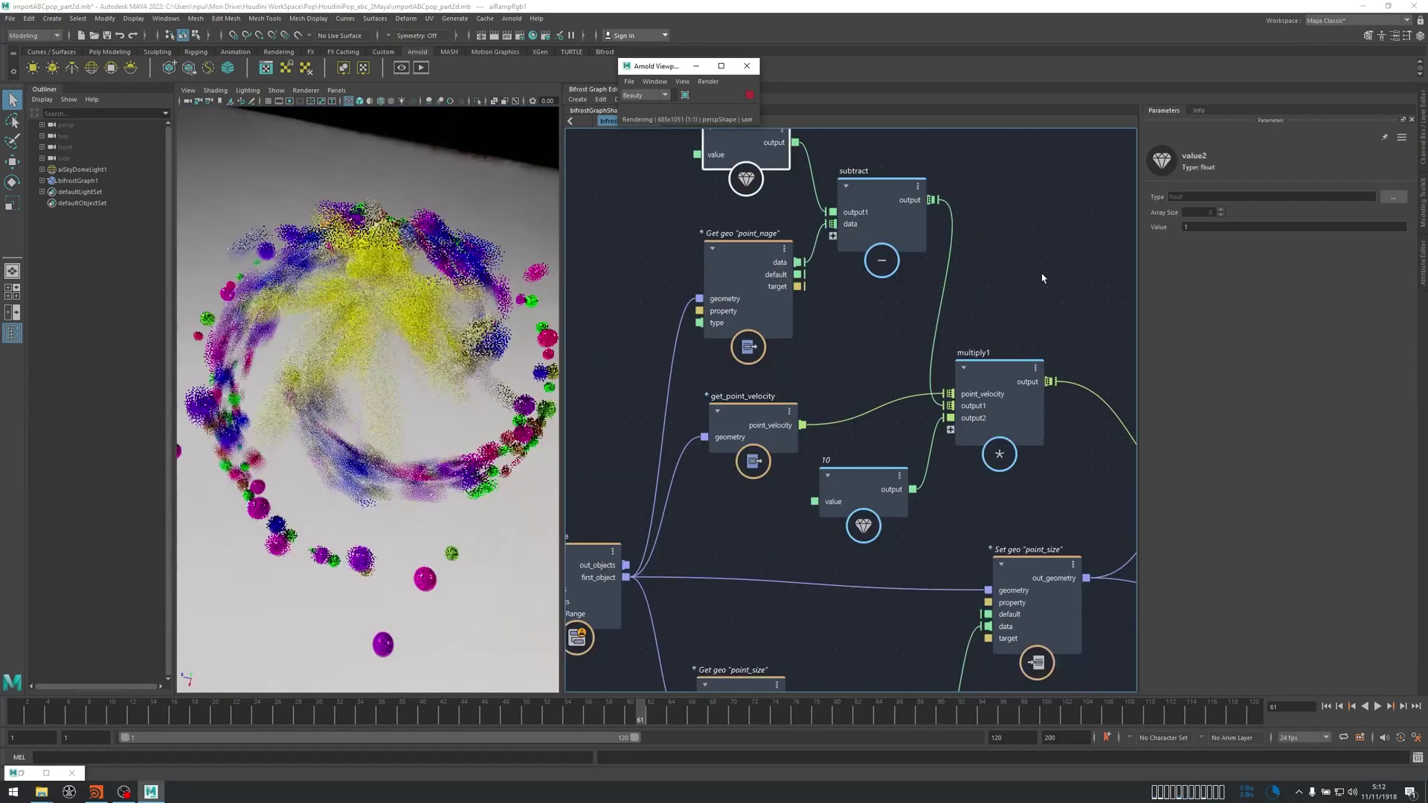
middle_drag(1018, 233, 1046, 338)
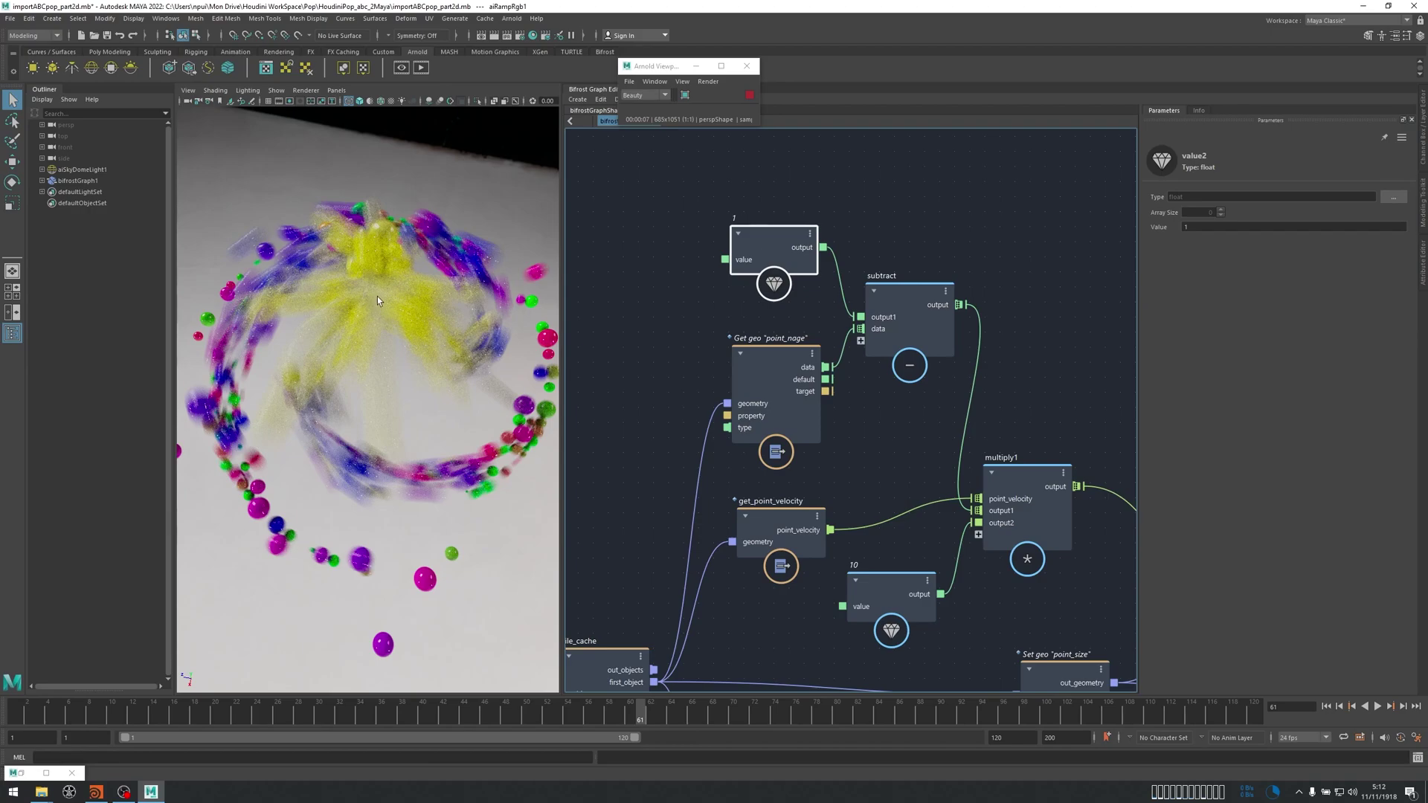
click(1199, 227)
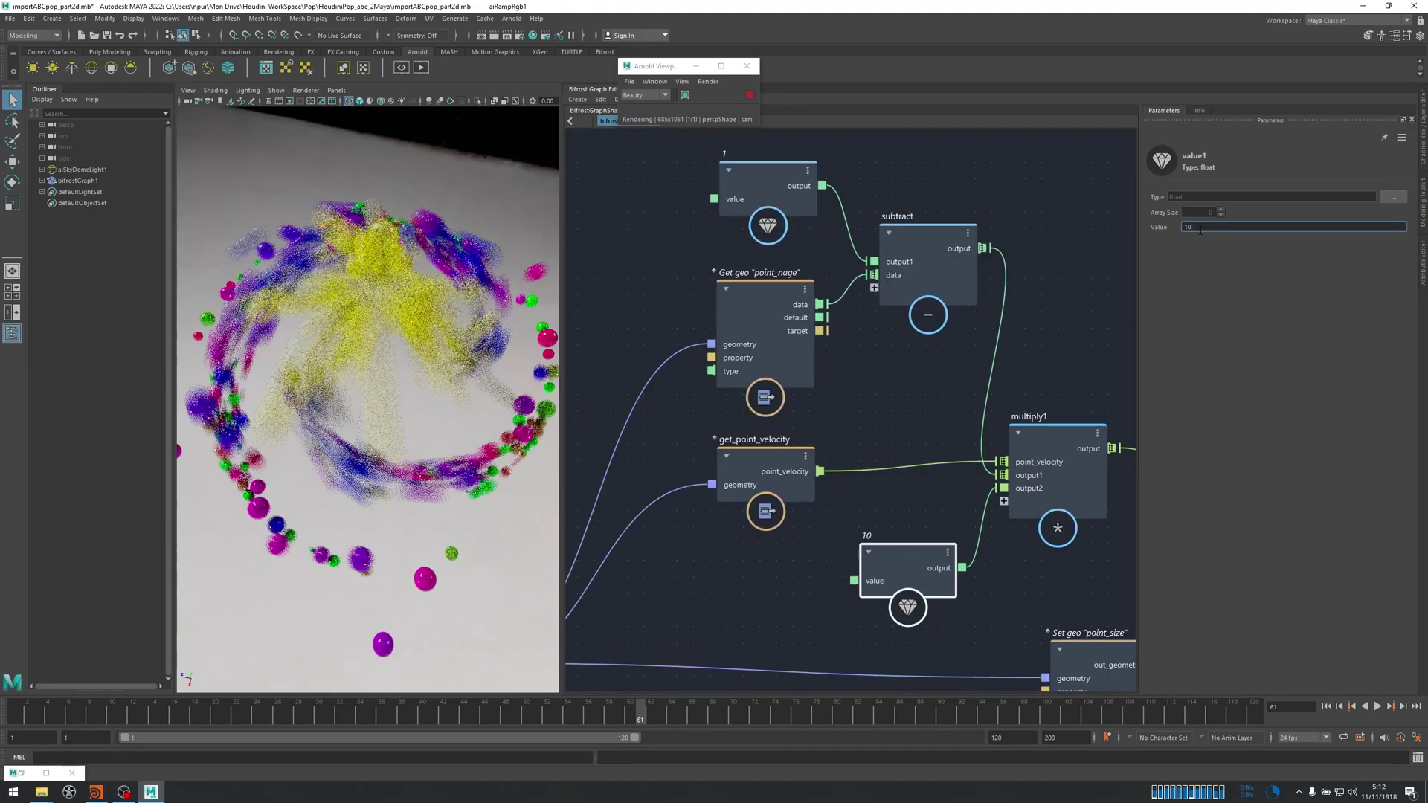
scroll(928, 396, down, 6)
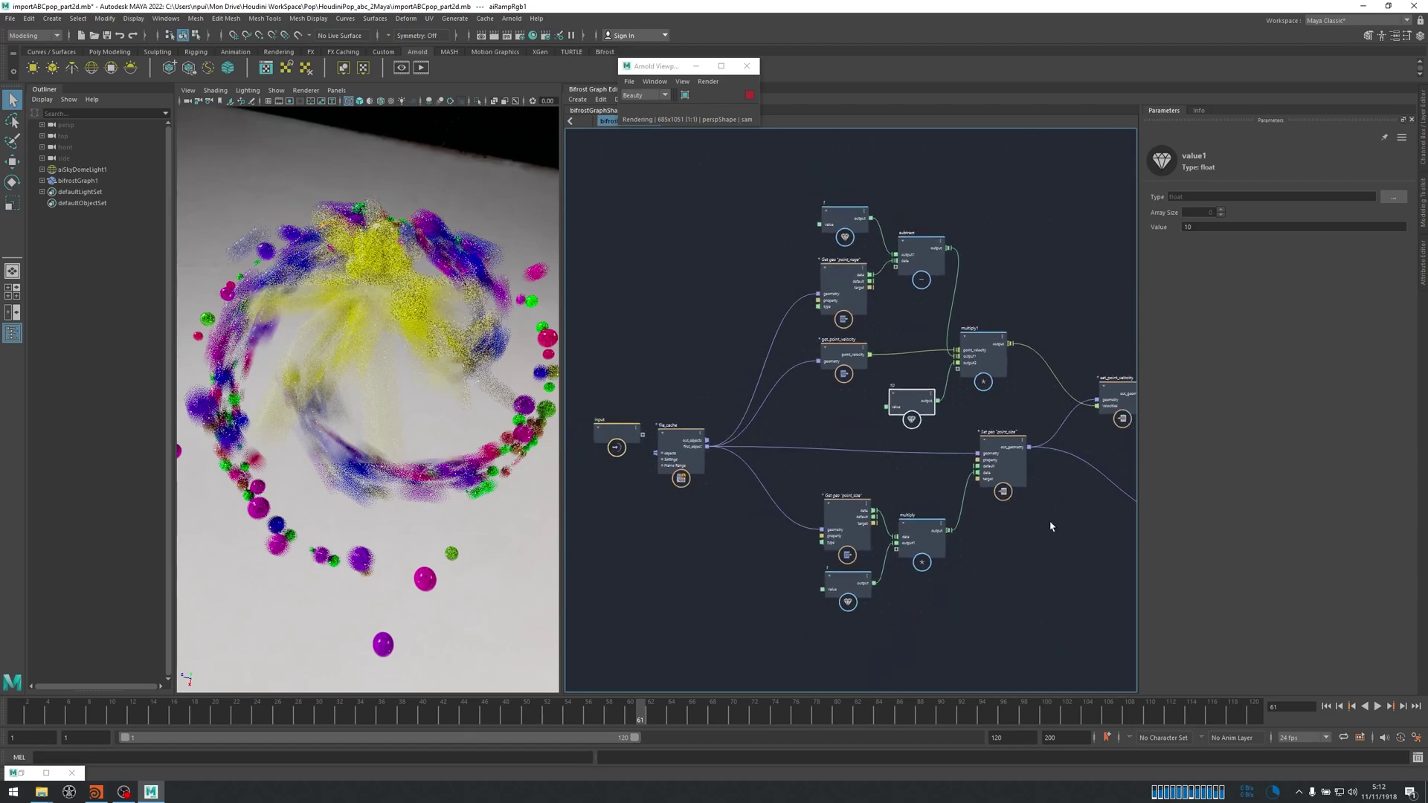
scroll(988, 466, down, 4)
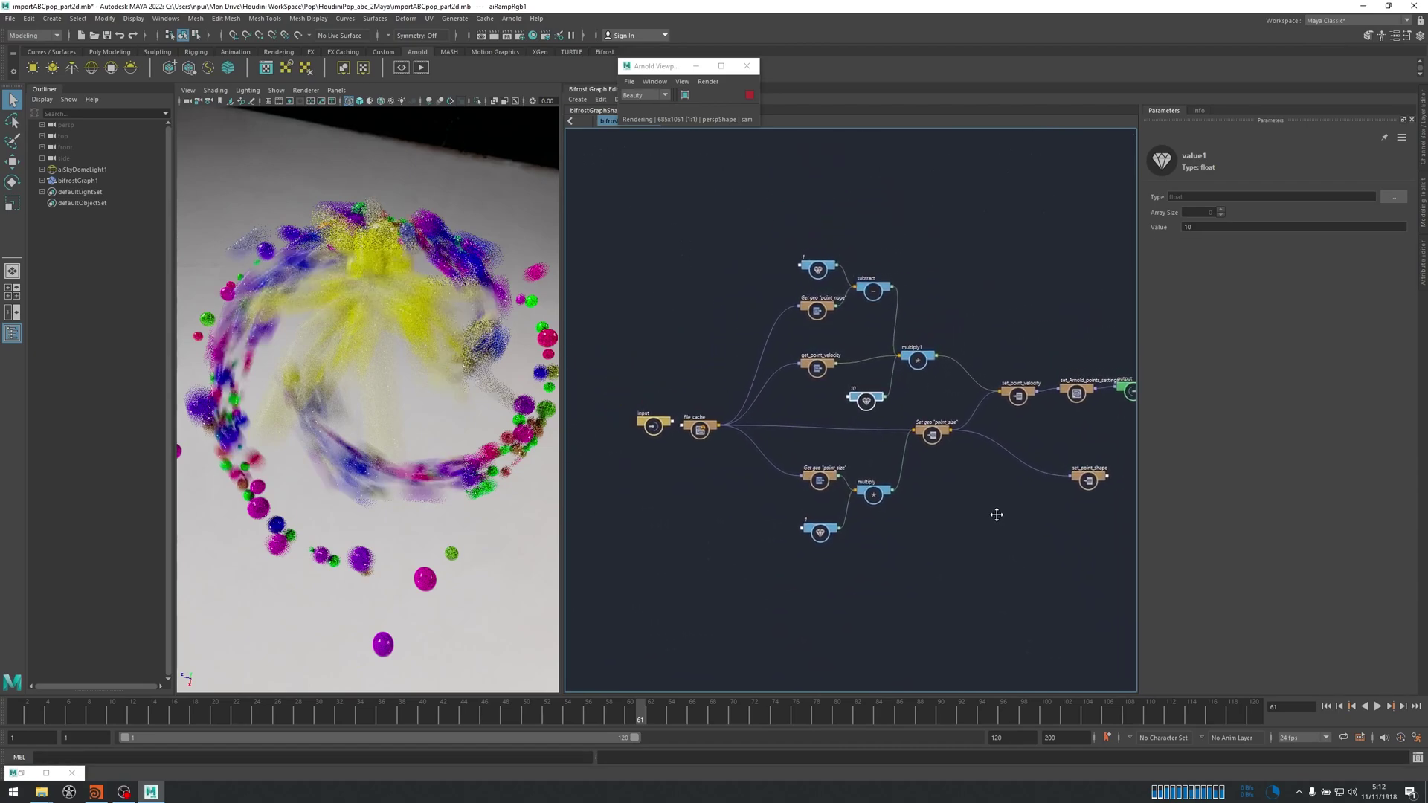
alt+middle_drag(966, 517, 969, 521)
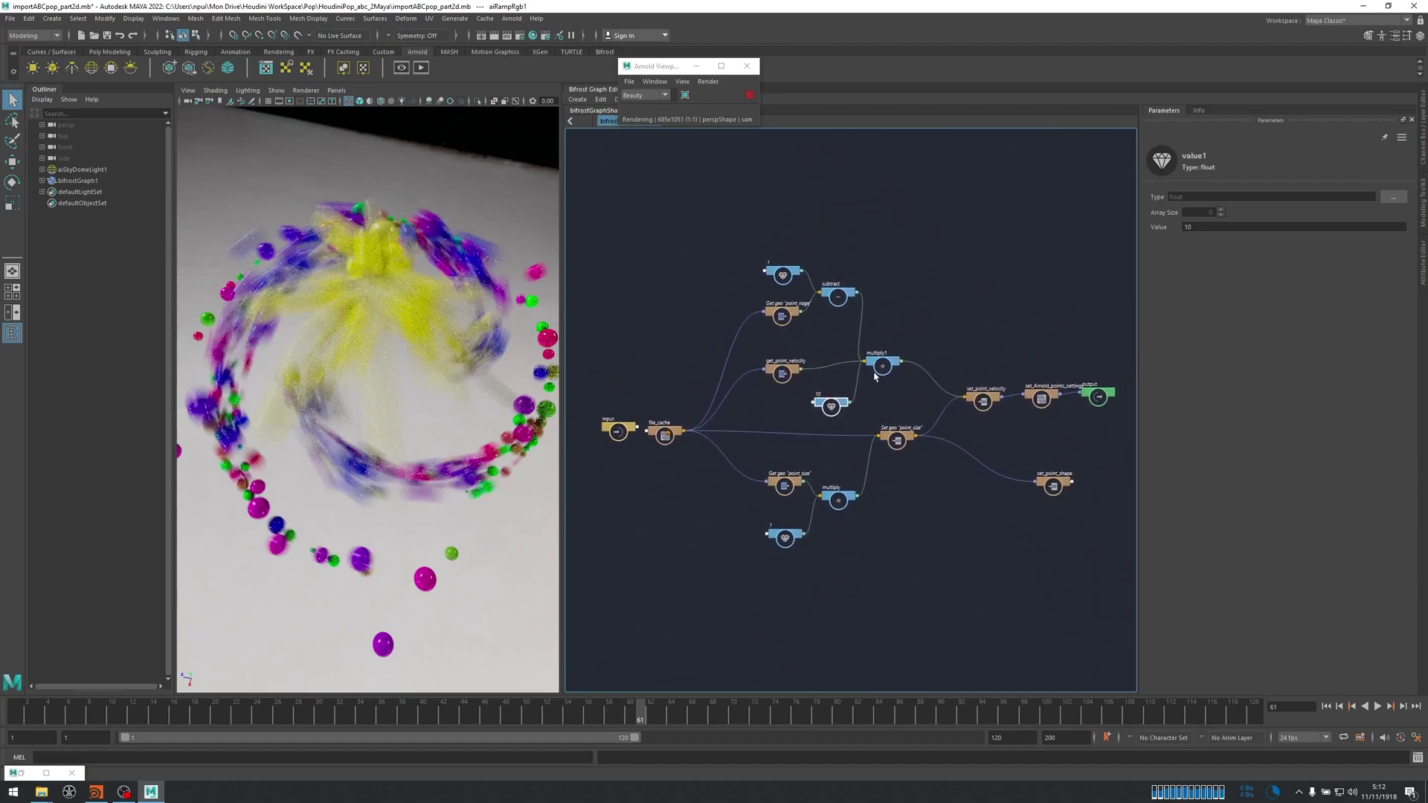
Stop and restart the Arnold viewport render, then inspect the subtract and multiply1 connections in the Bifrost graph.
click(749, 95)
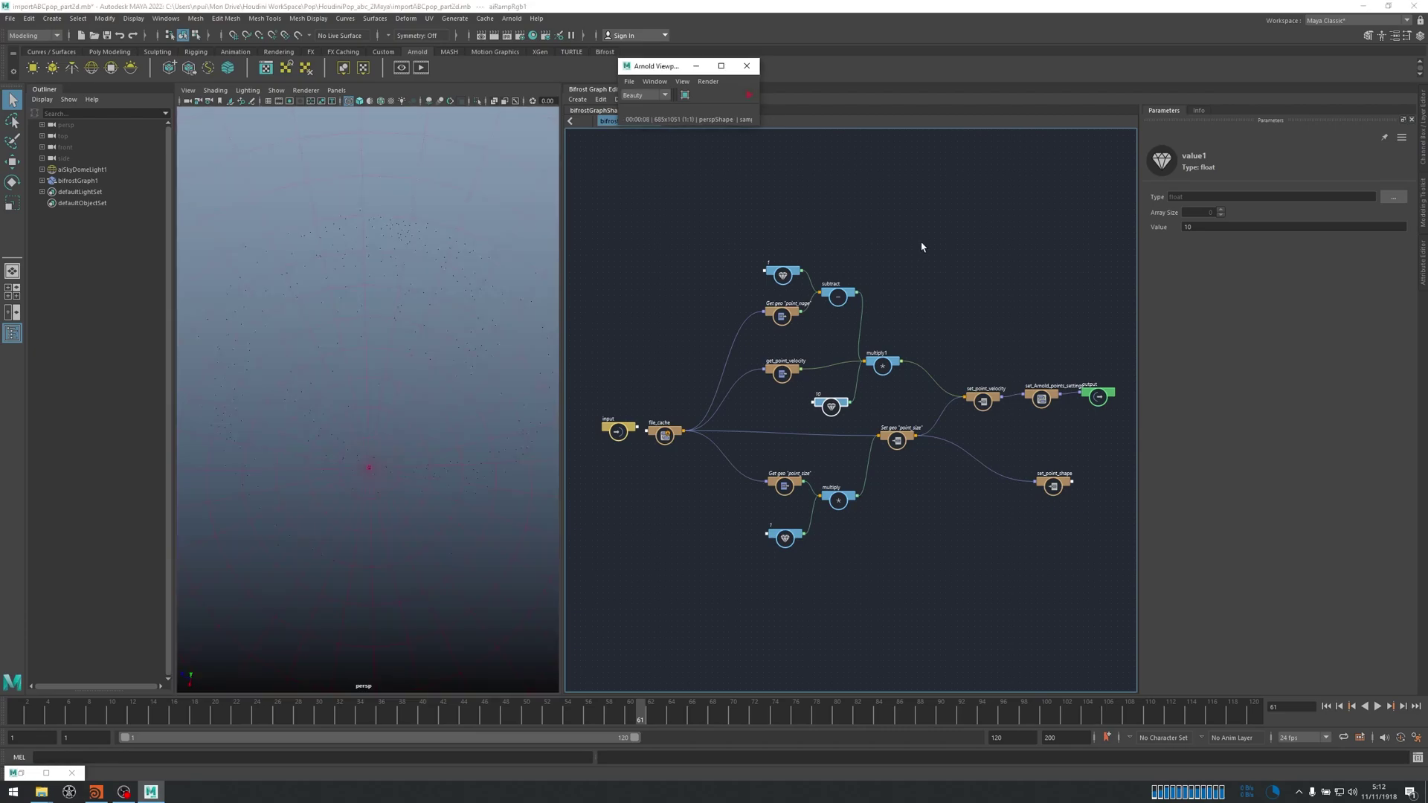
click(749, 94)
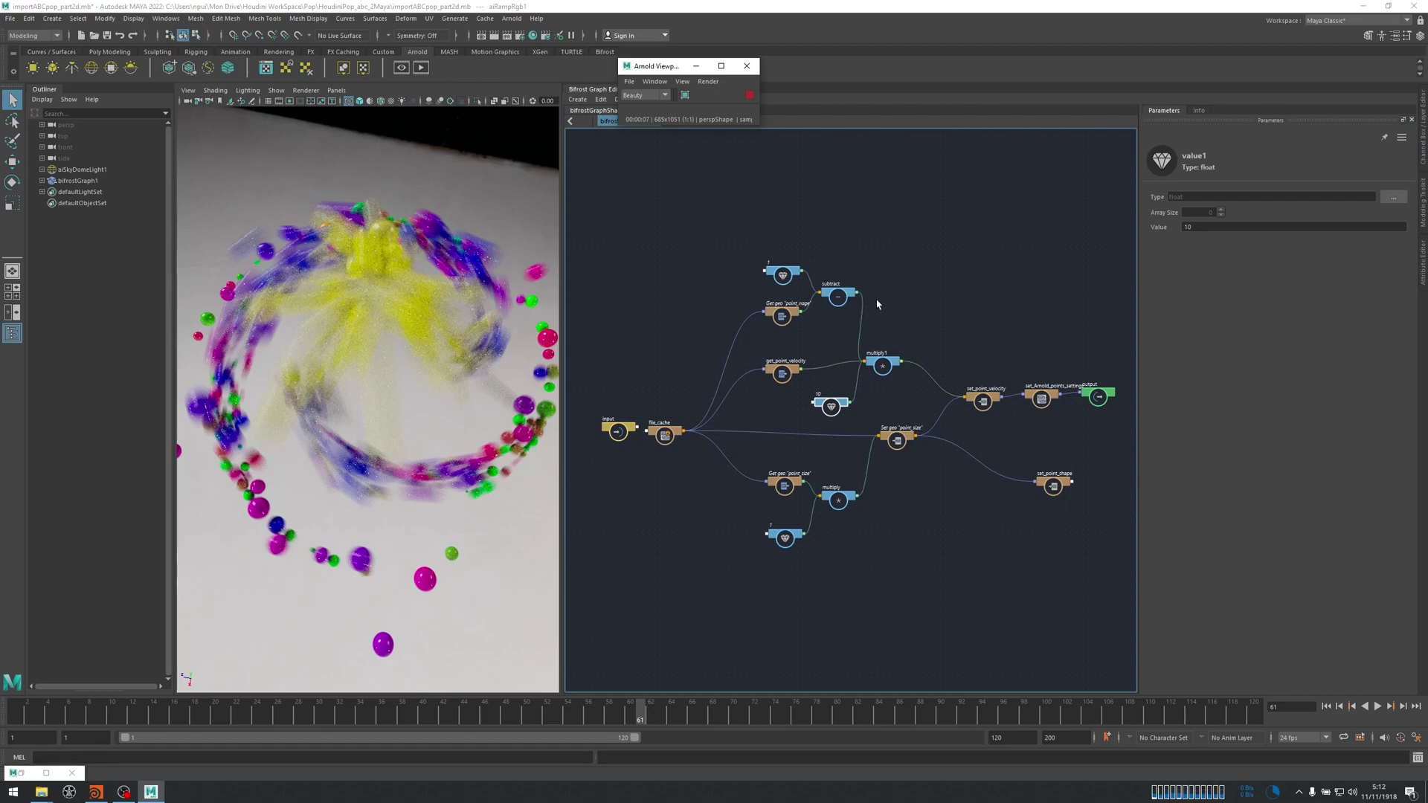
scroll(878, 304, up, 5)
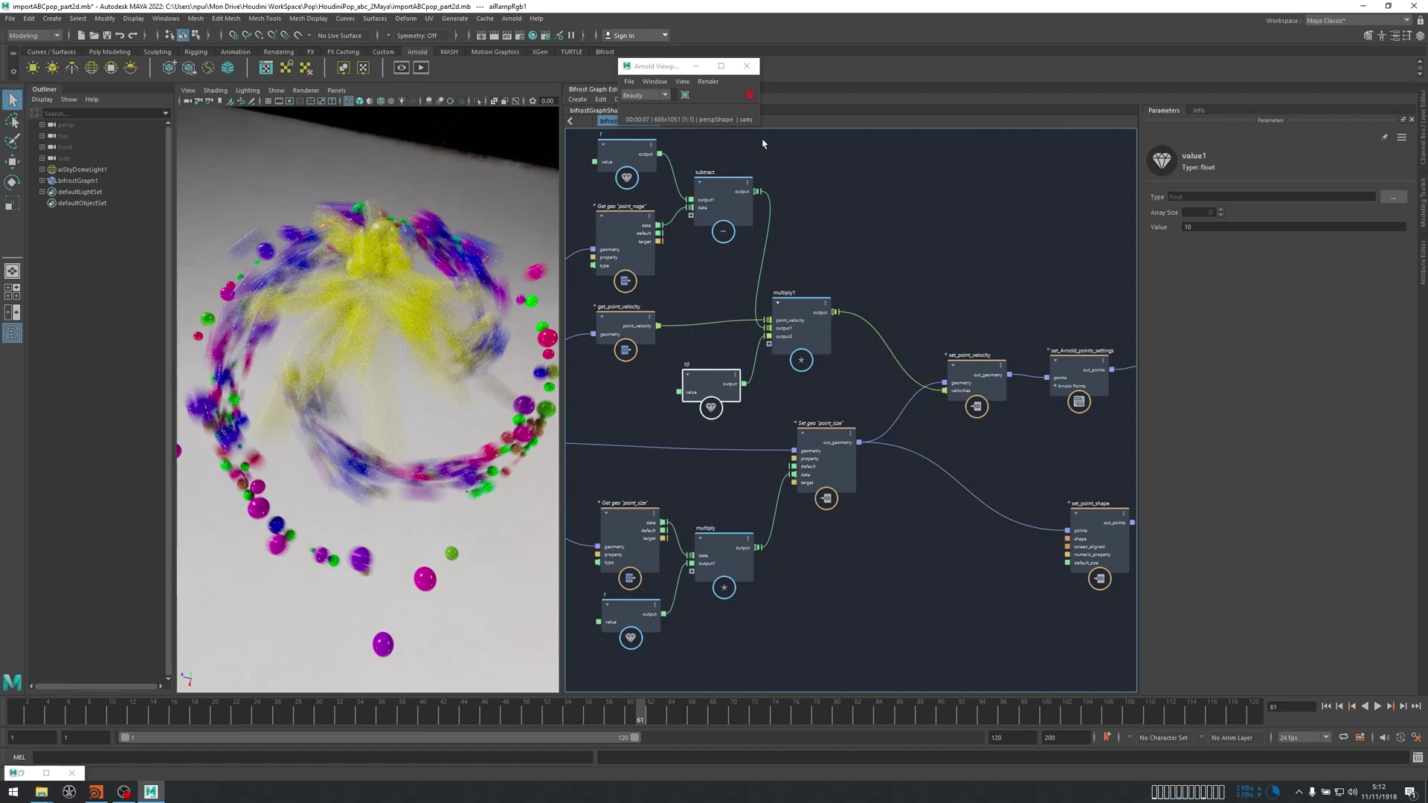
Restore the Hypershade, select the point_color node and review how the point_color, point_id and point_nage nodes relate to aiStandardSurface1.
click(47, 773)
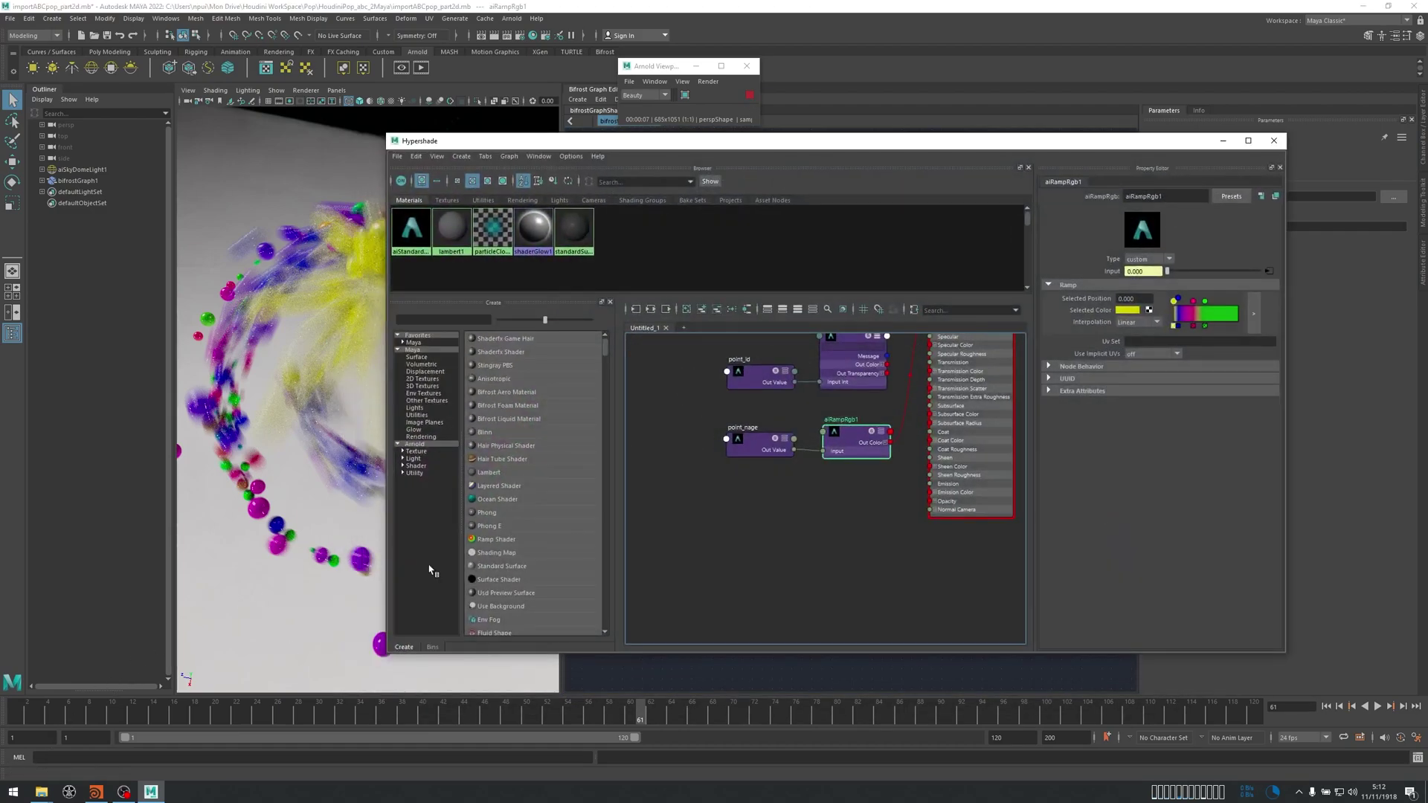
click(743, 418)
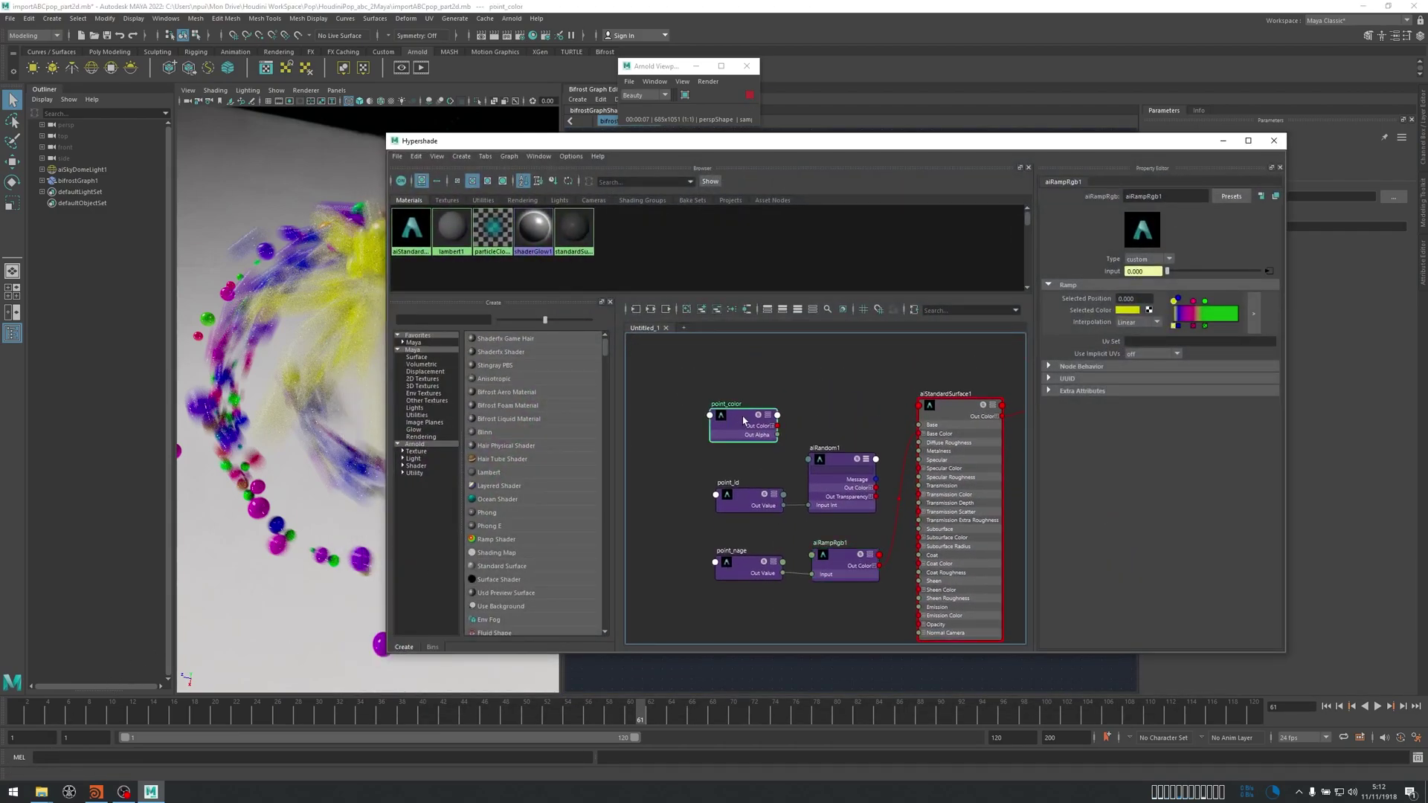
scroll(800, 360, down, 3)
mouse_move(817, 372)
alt+middle_down()
mouse_move(797, 359)
mouse_move(800, 369)
mouse_move(811, 381)
mouse_move(796, 336)
mouse_move(801, 369)
alt+middle_up()
scroll(817, 379, up, 3)
alt+middle_drag(666, 364, 698, 372)
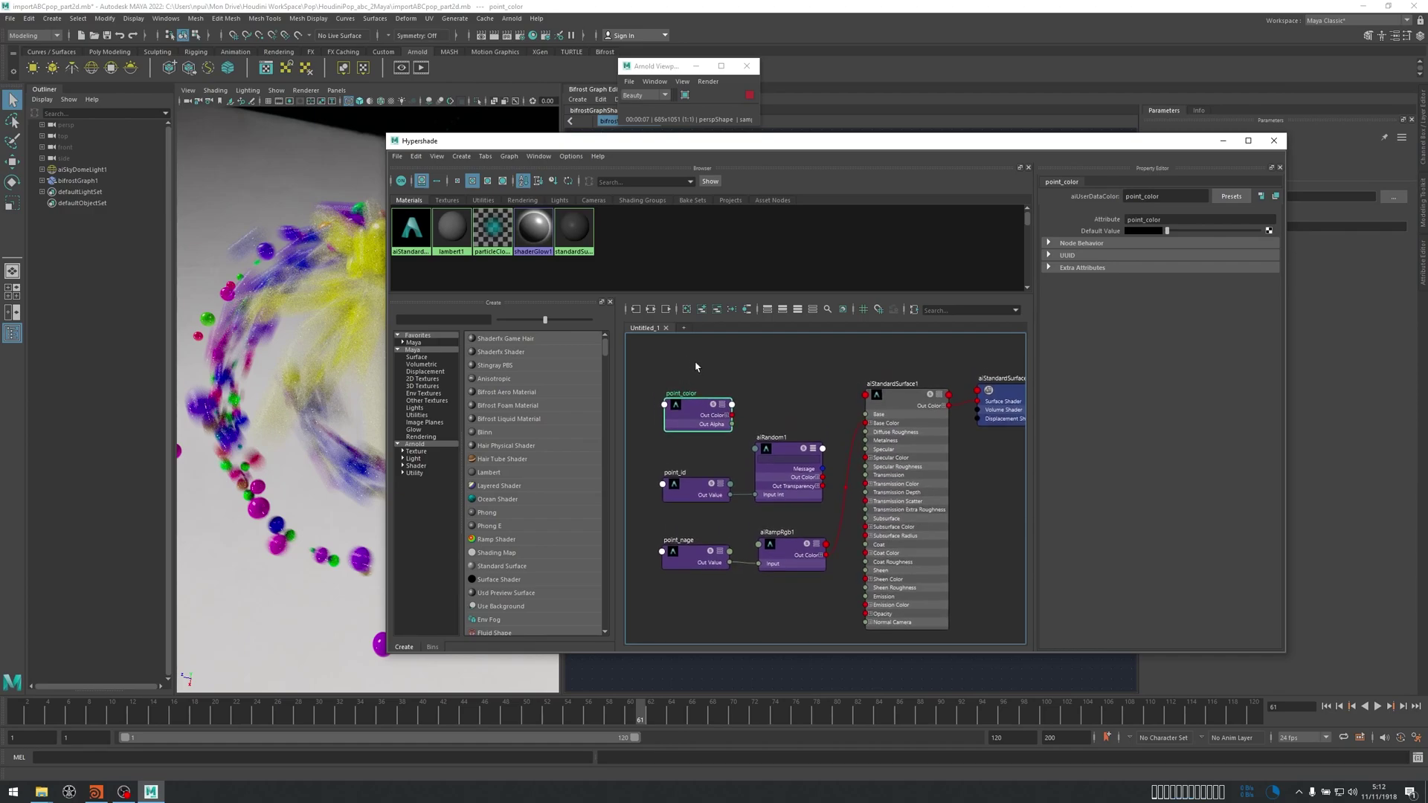
alt+middle_drag(711, 362, 710, 365)
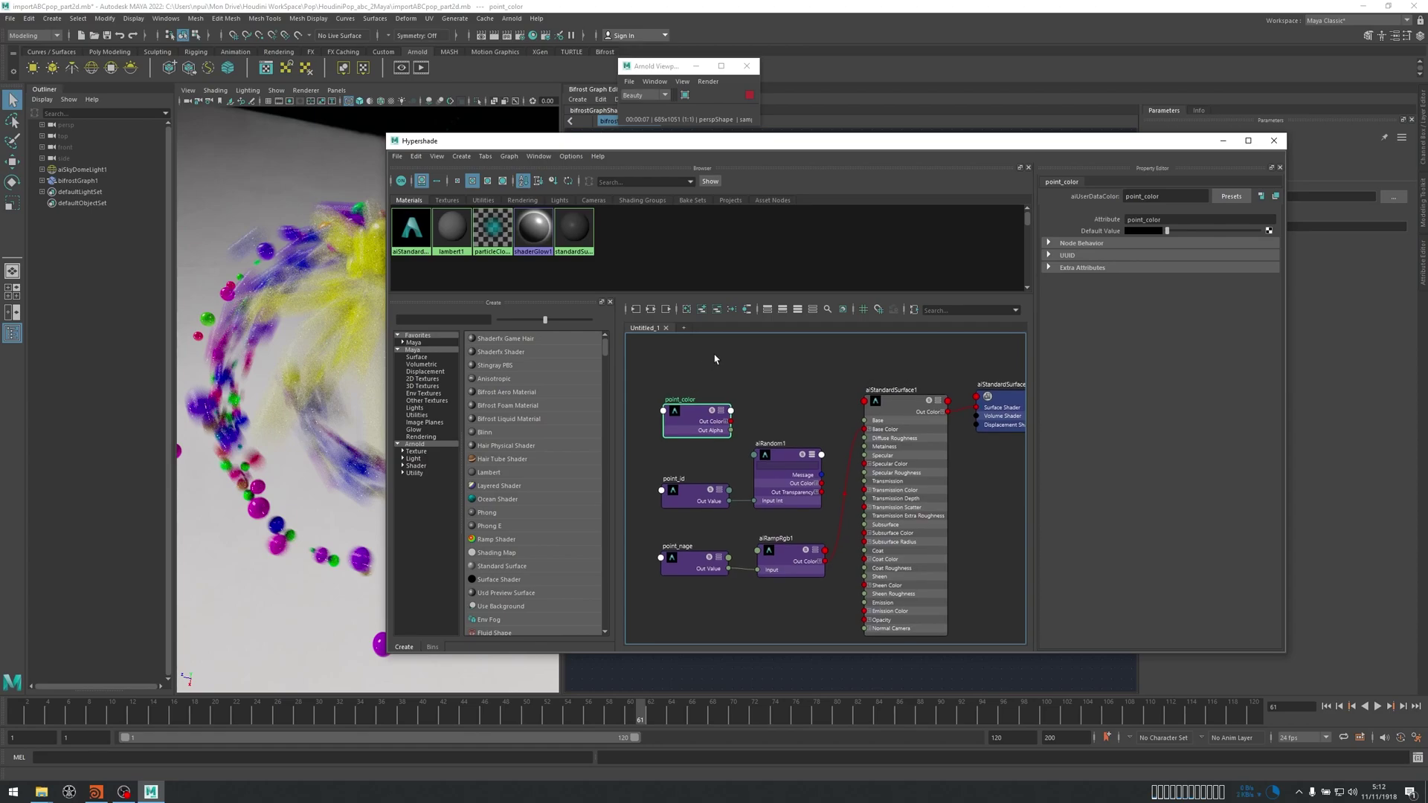
alt+middle_drag(760, 374, 751, 372)
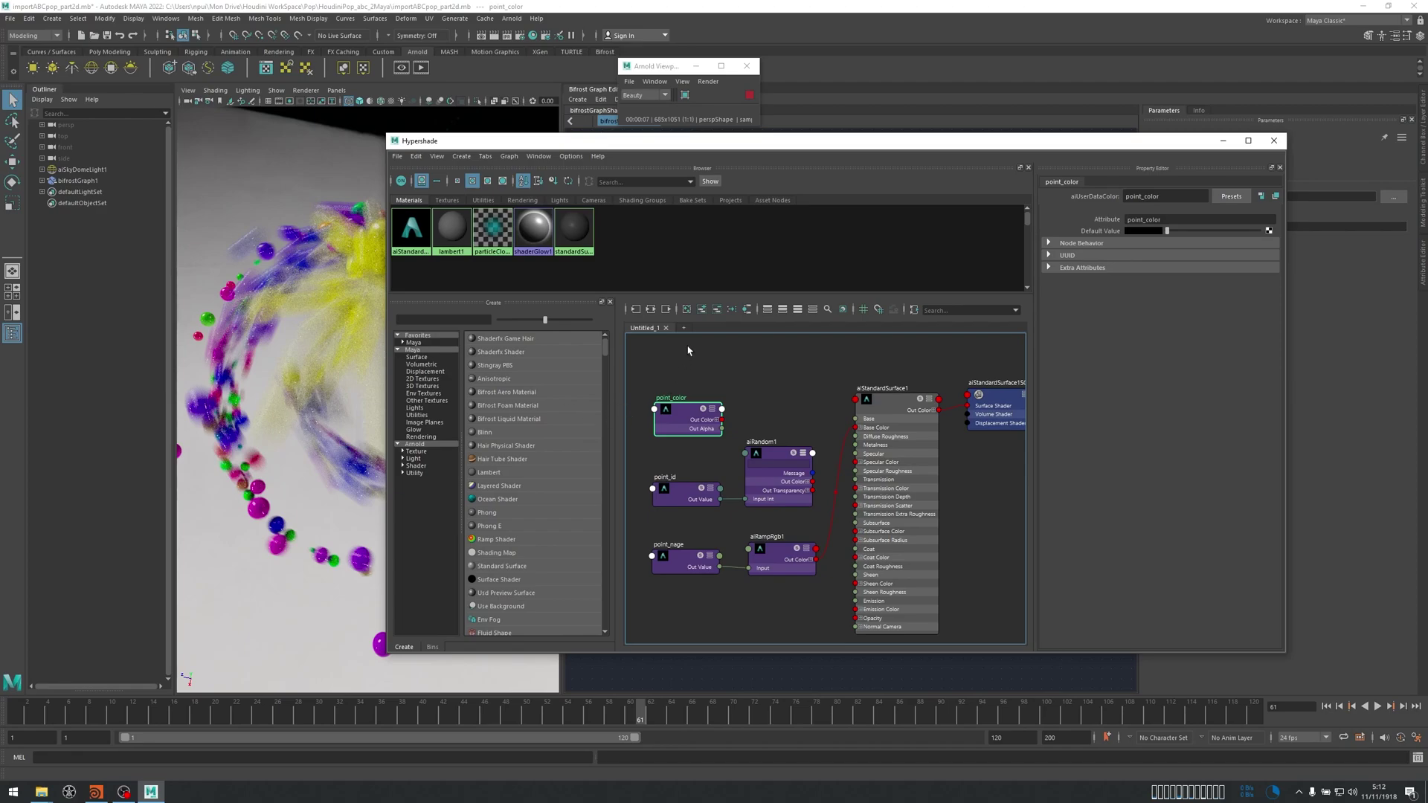
scroll(715, 375, down, 4)
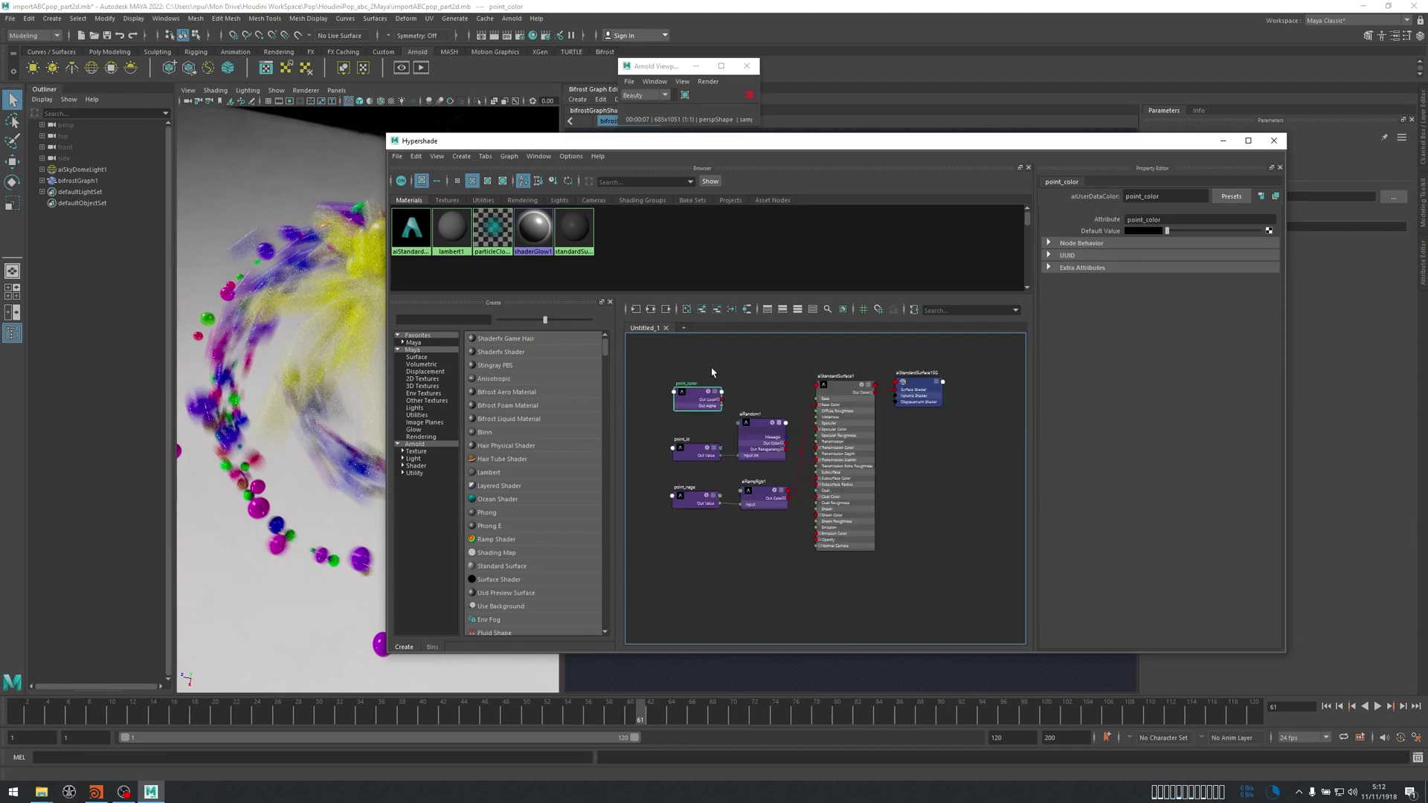
alt+middle_drag(736, 380, 738, 381)
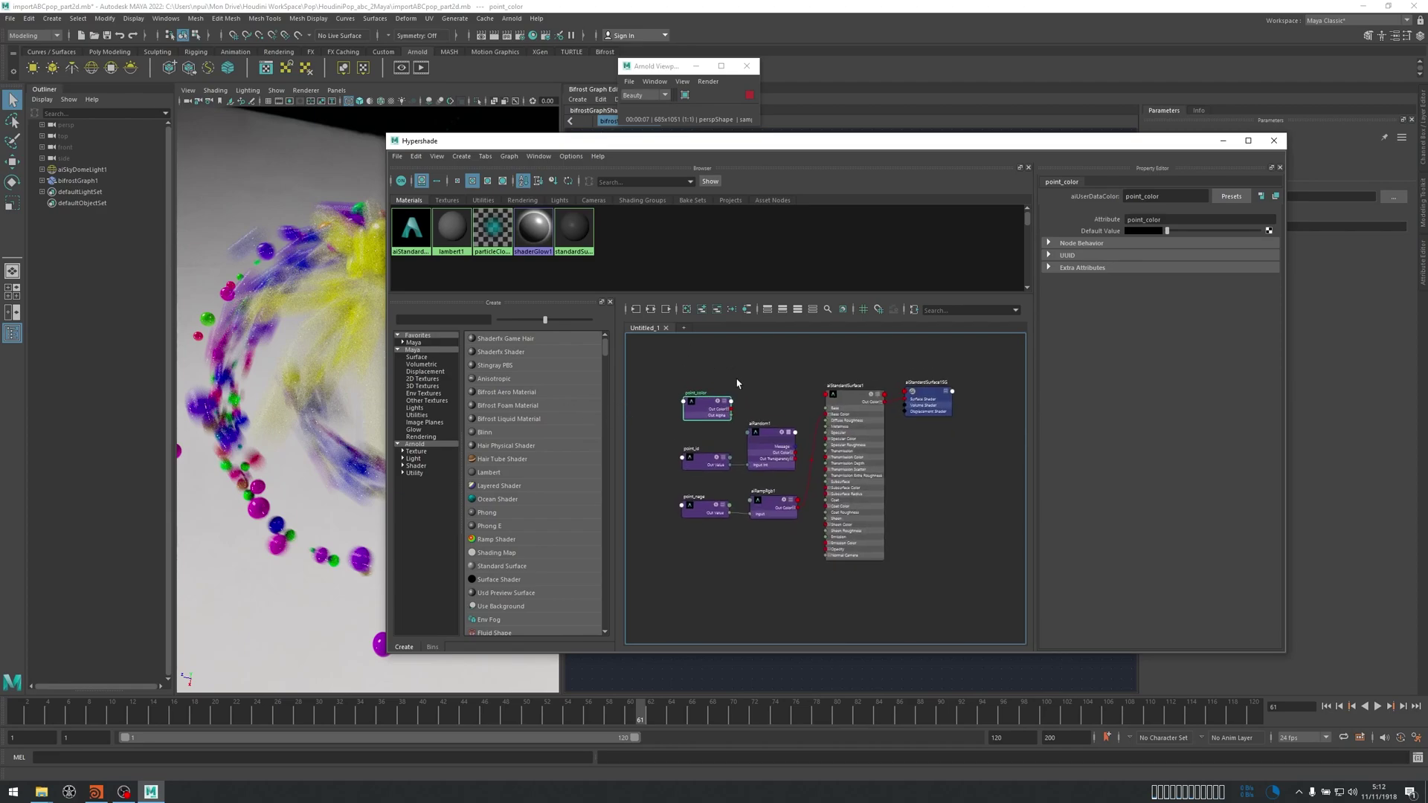